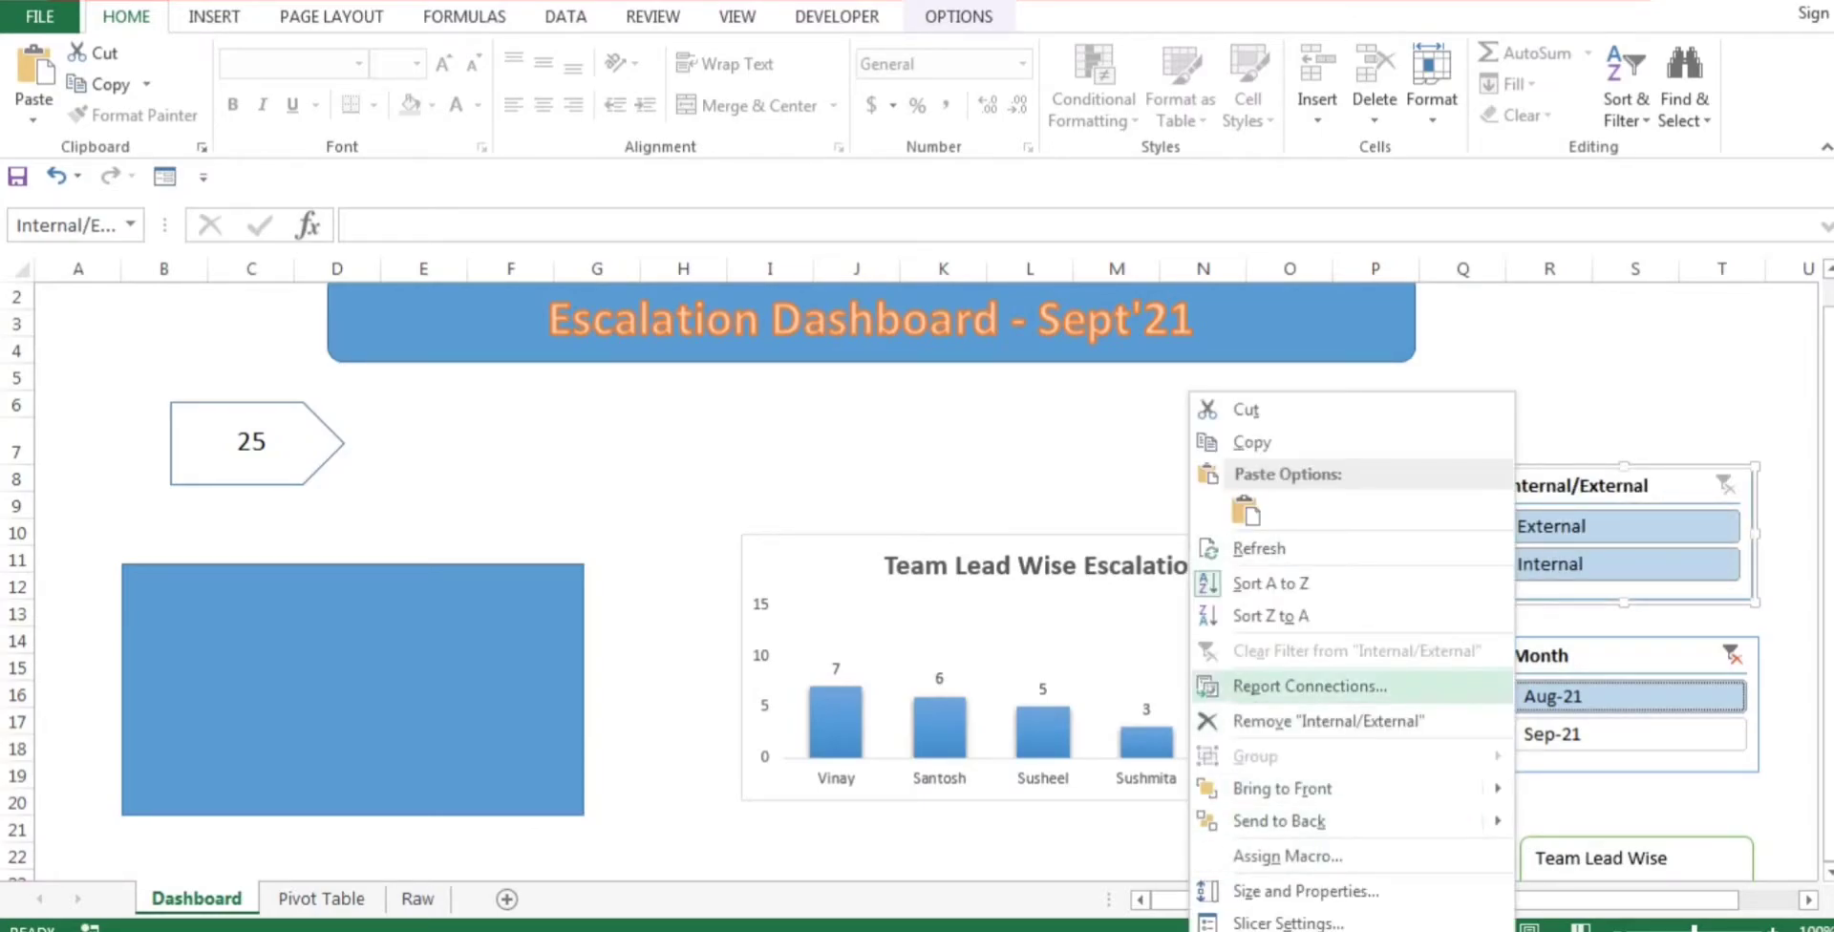
Step: Check the Internal/External slicer's report connections and look at the Raw and Pivot Table sheets
left_click(1310, 686)
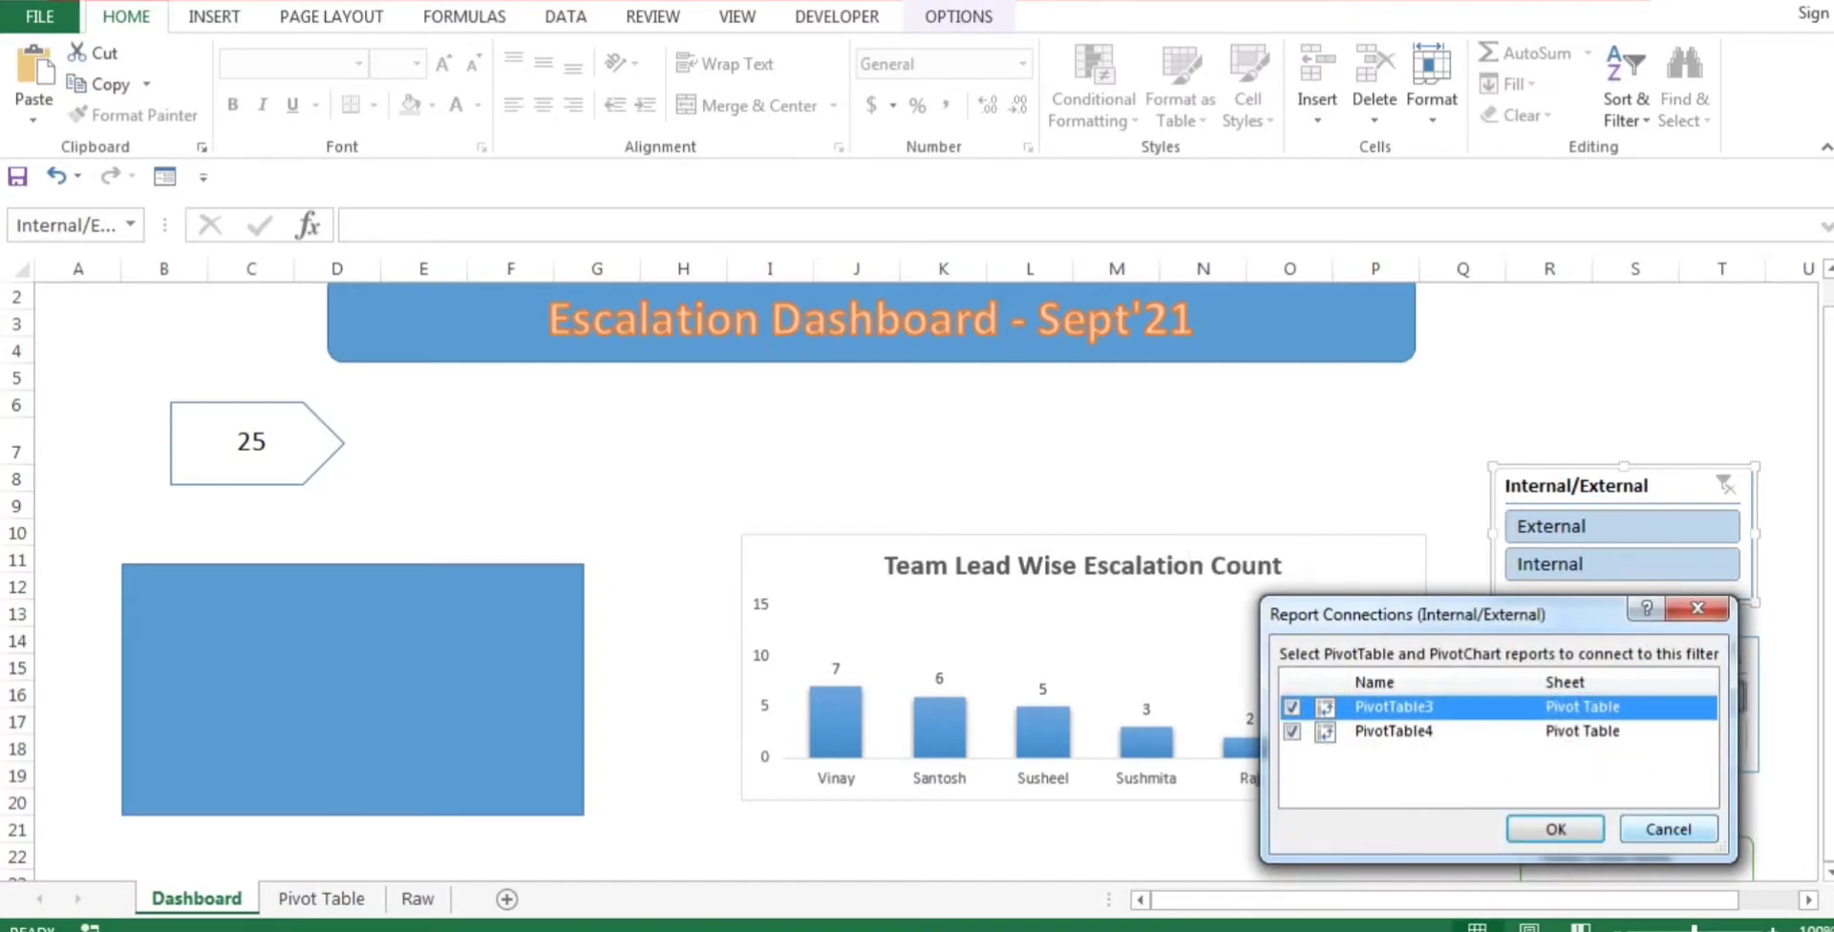
left_click(1669, 829)
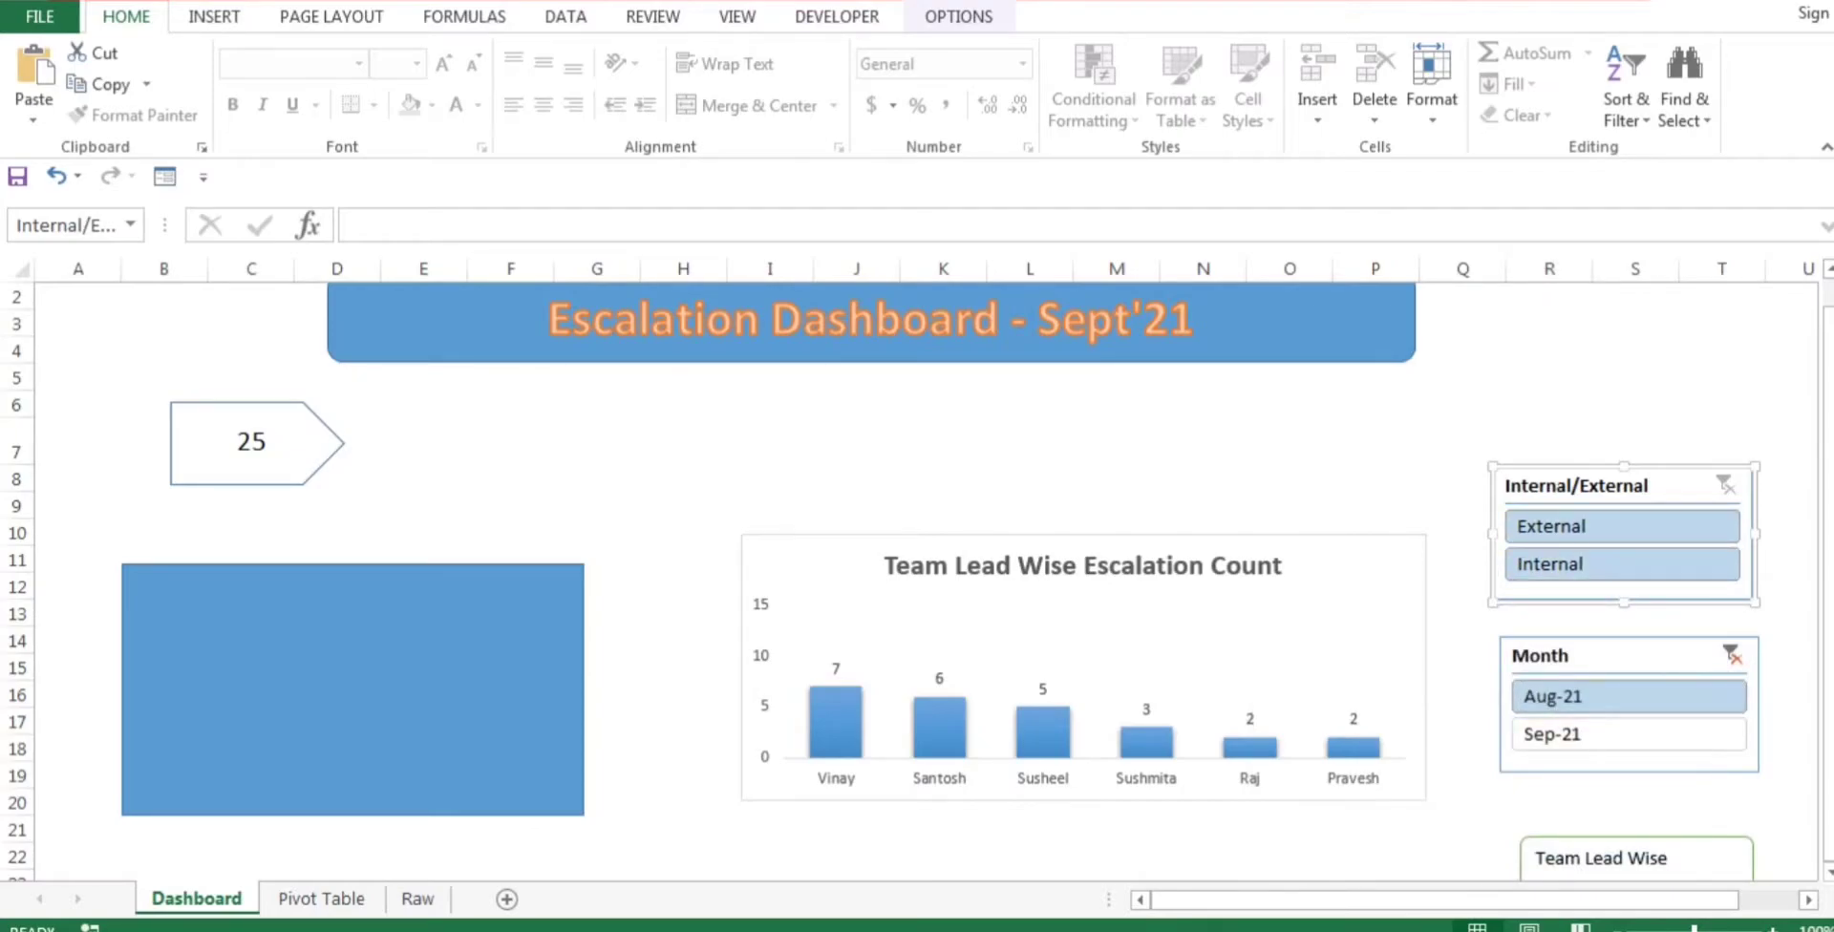
left_click(418, 899)
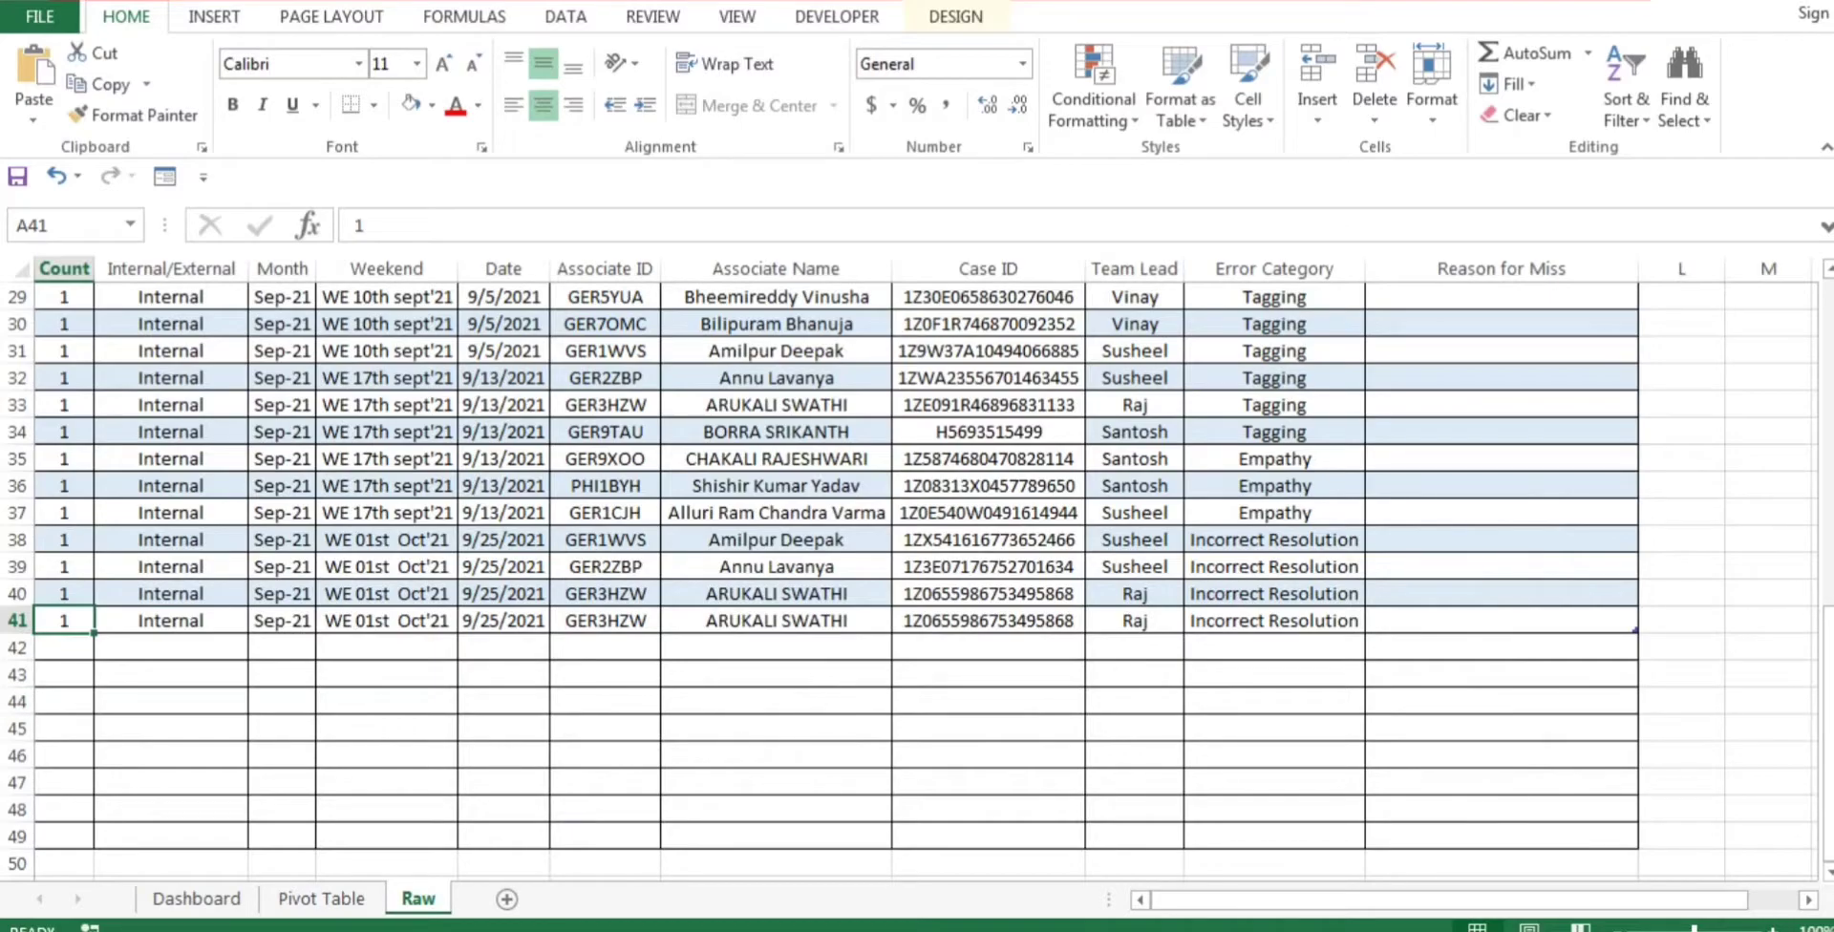
left_click(321, 899)
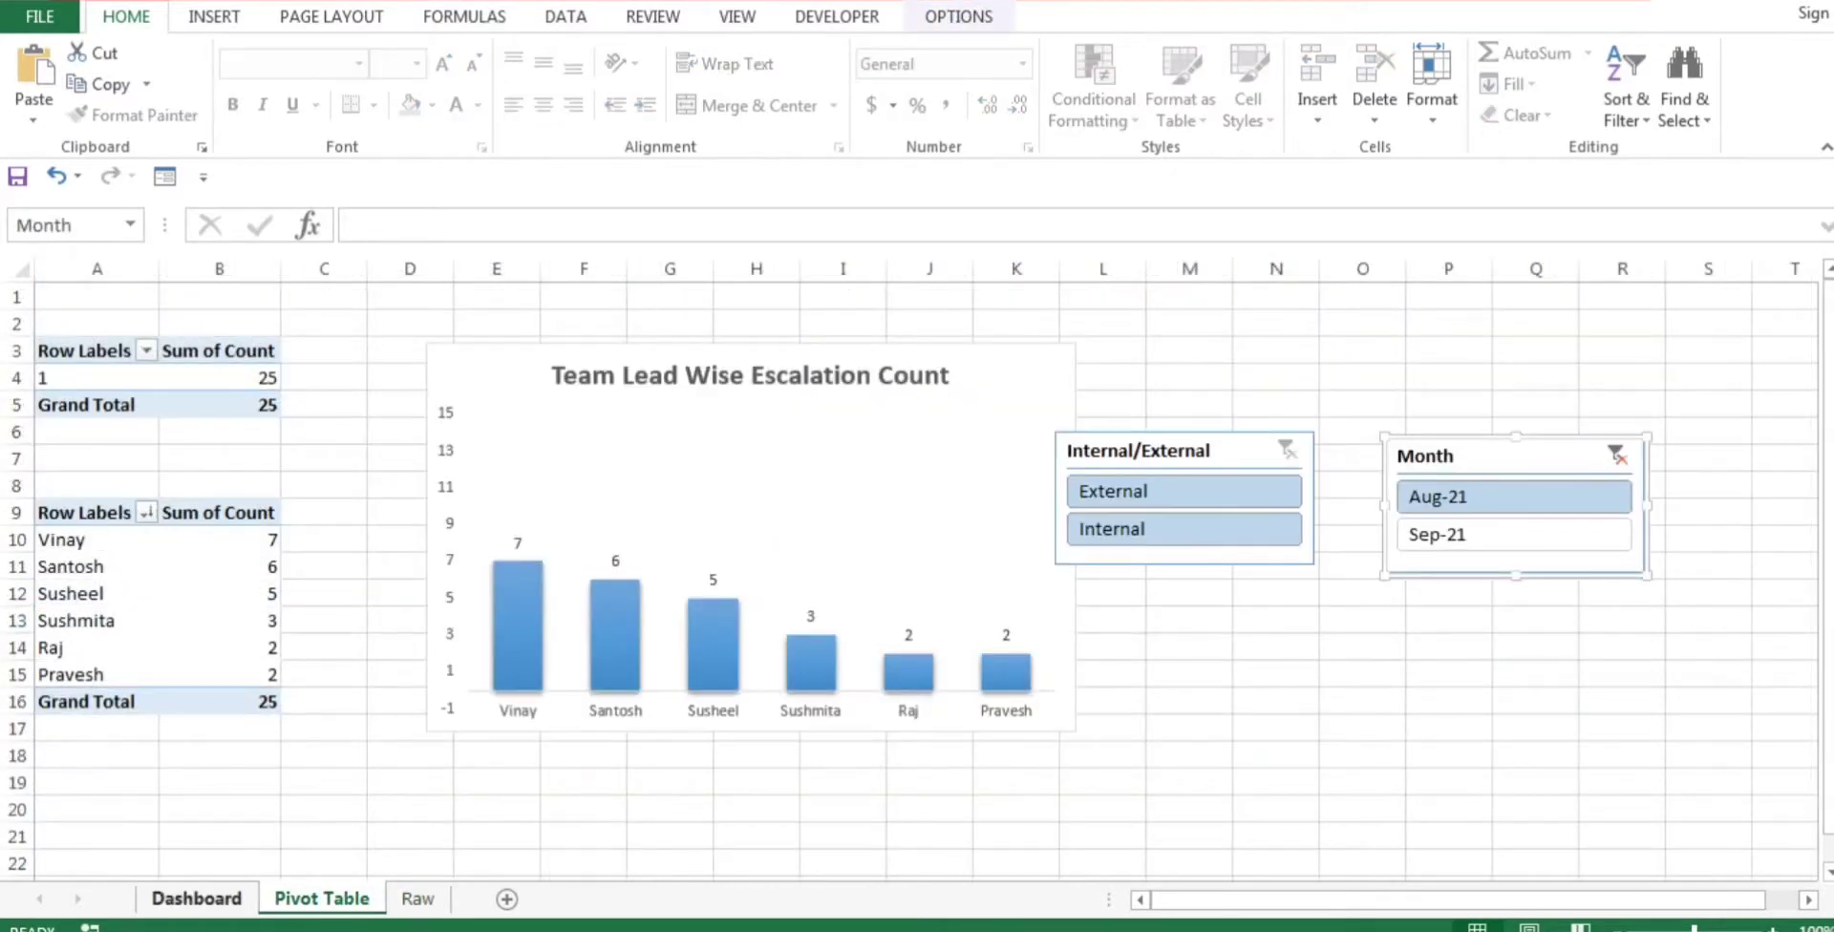
Step: Back on the Dashboard sheet, view which pivot tables the Internal/External slicer is connected to and leave the connections as they are
left_click(196, 899)
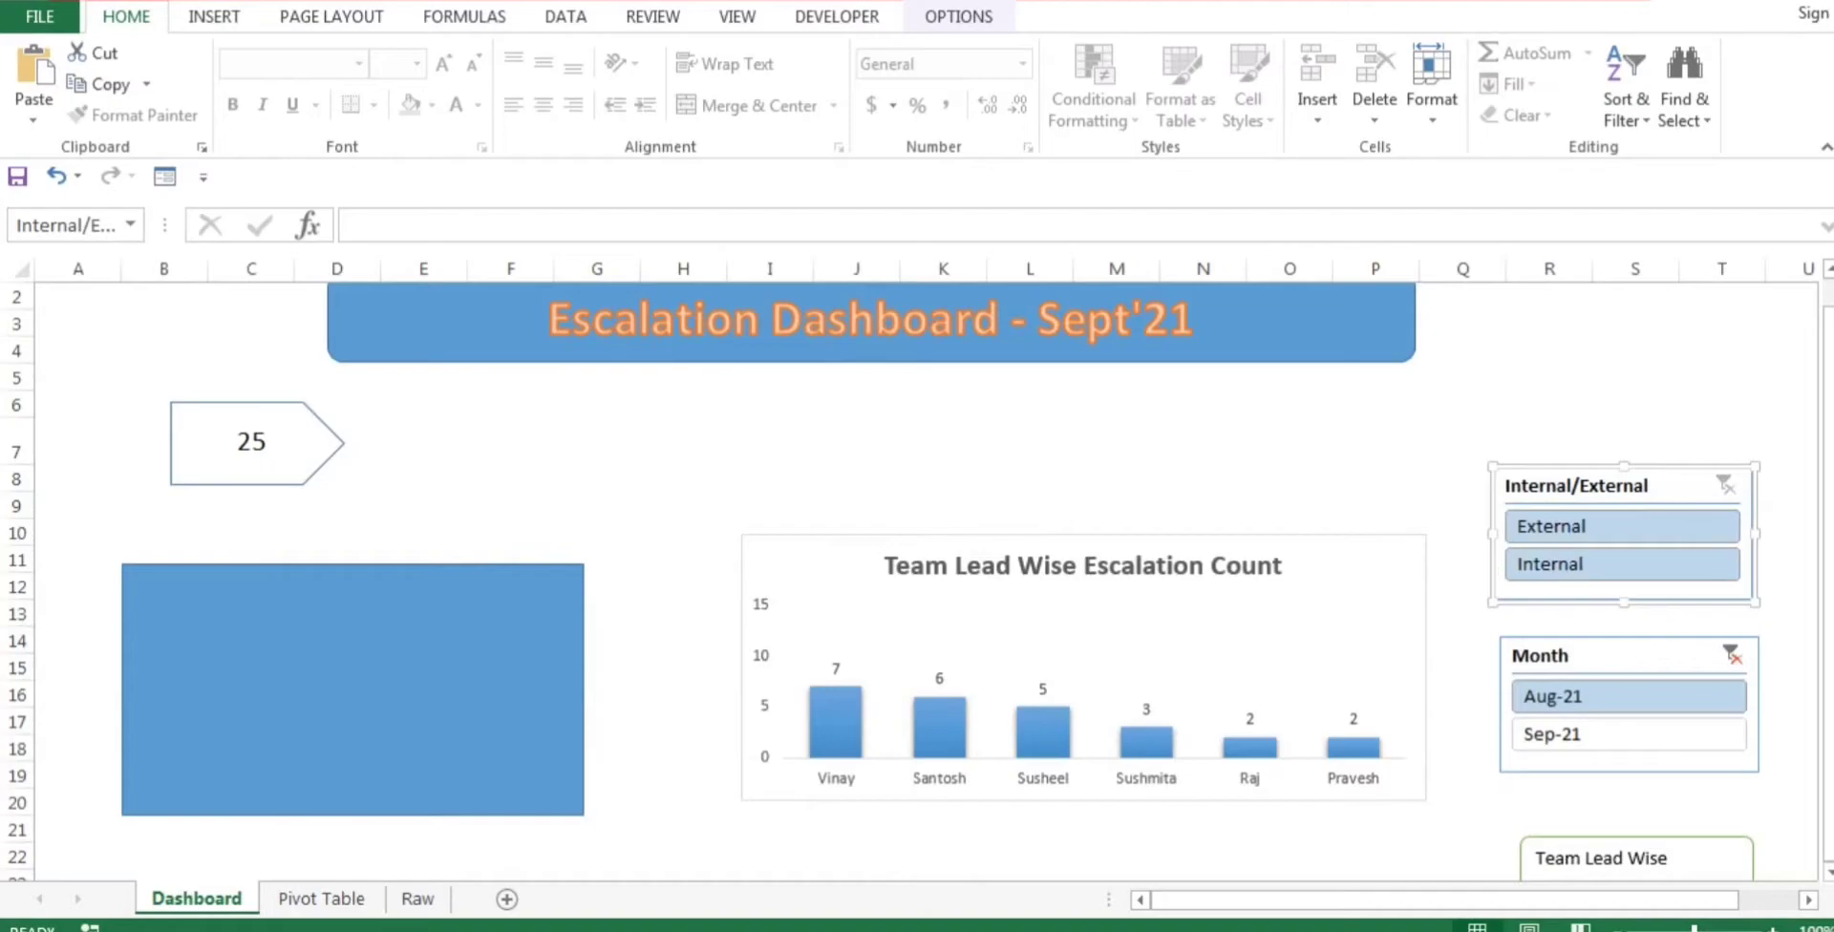
left_click(1549, 440)
left_click(1554, 487)
right_click(1554, 486)
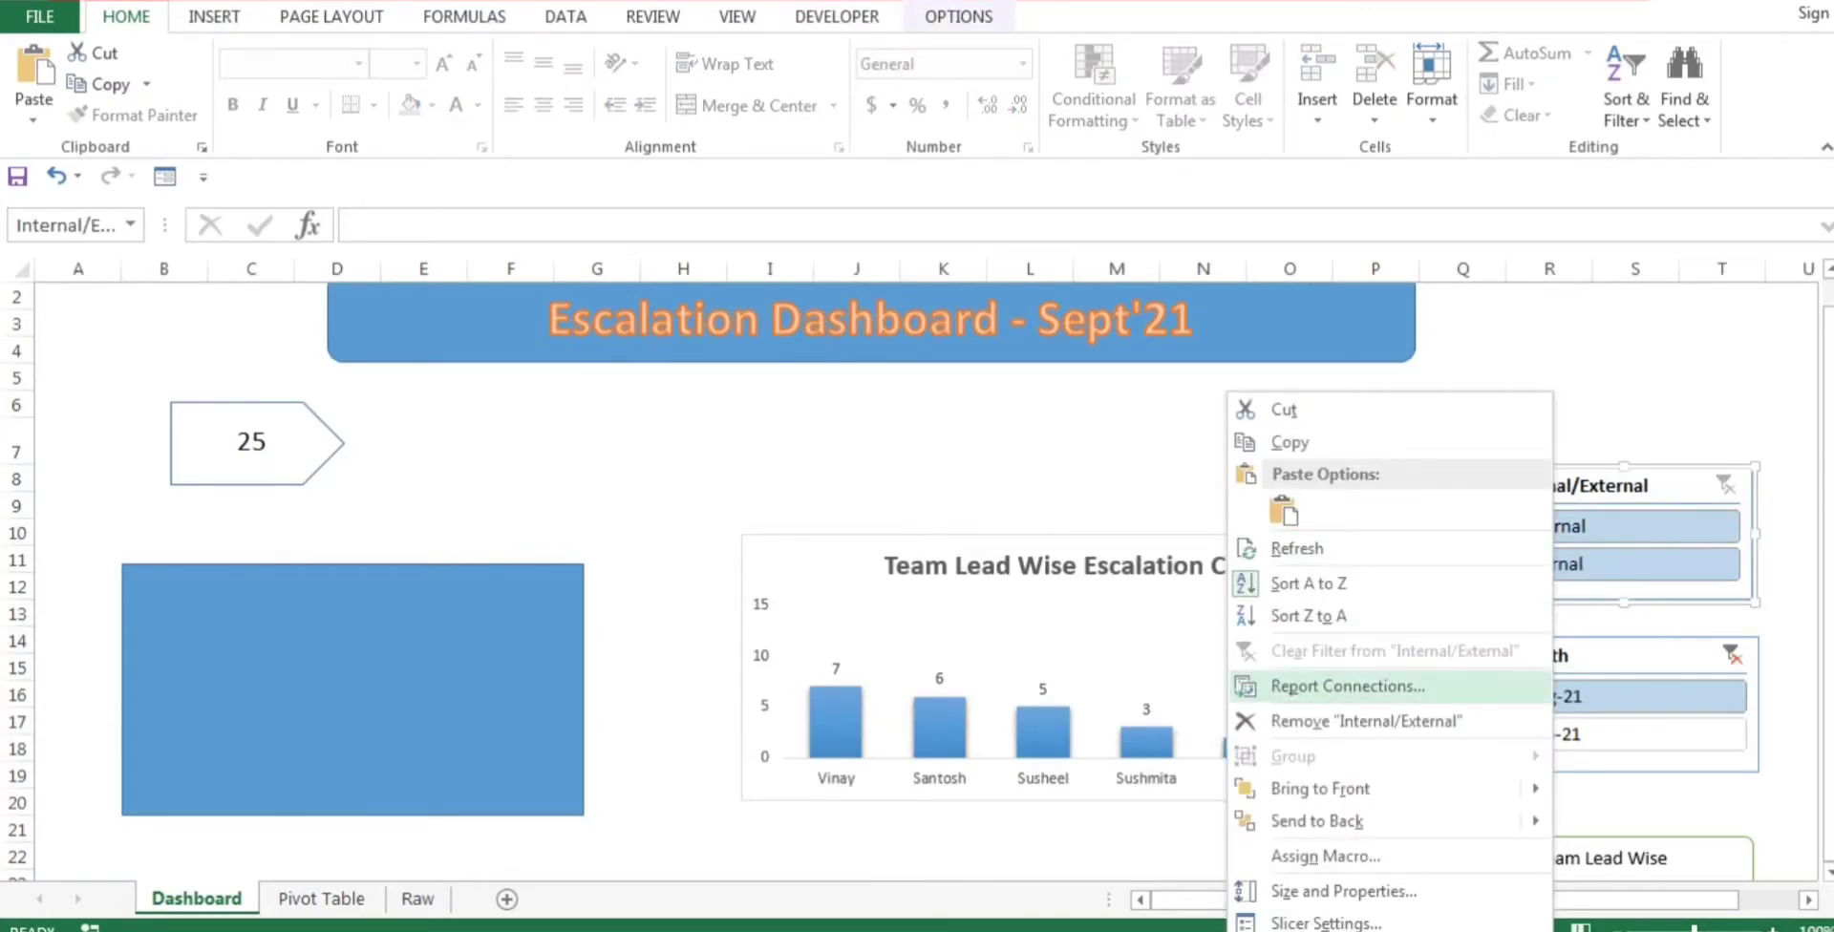
left_click(1348, 686)
left_click(1698, 609)
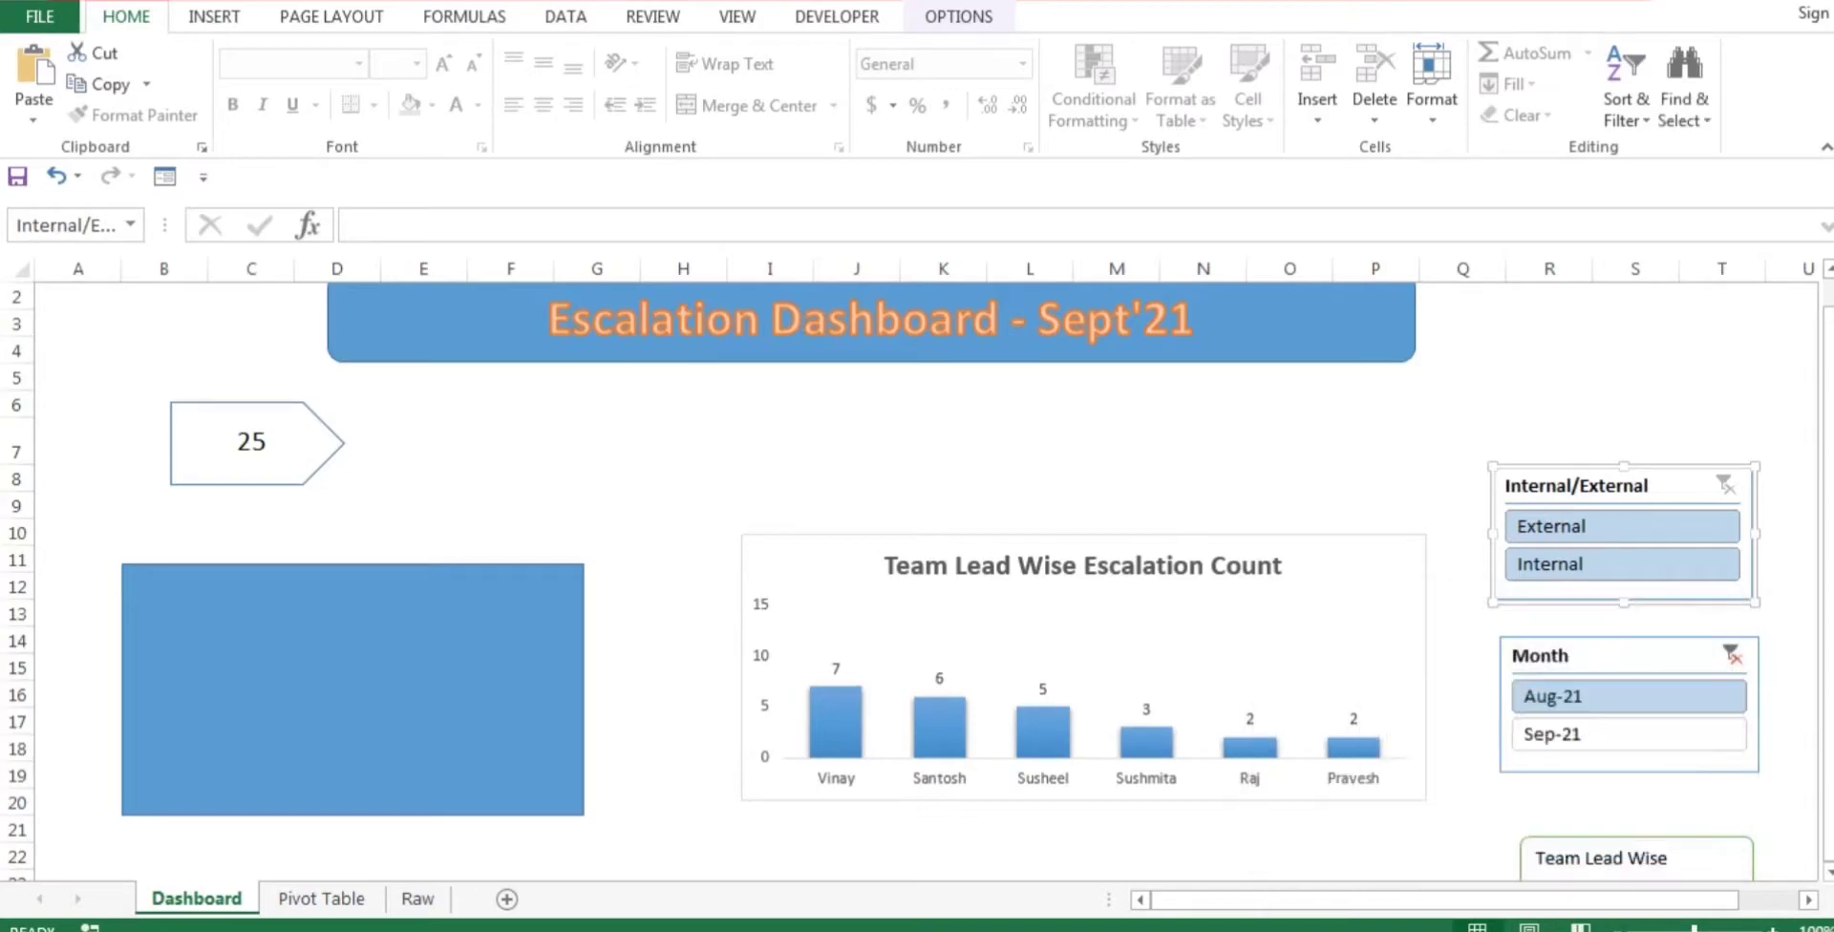
left_click(1375, 478)
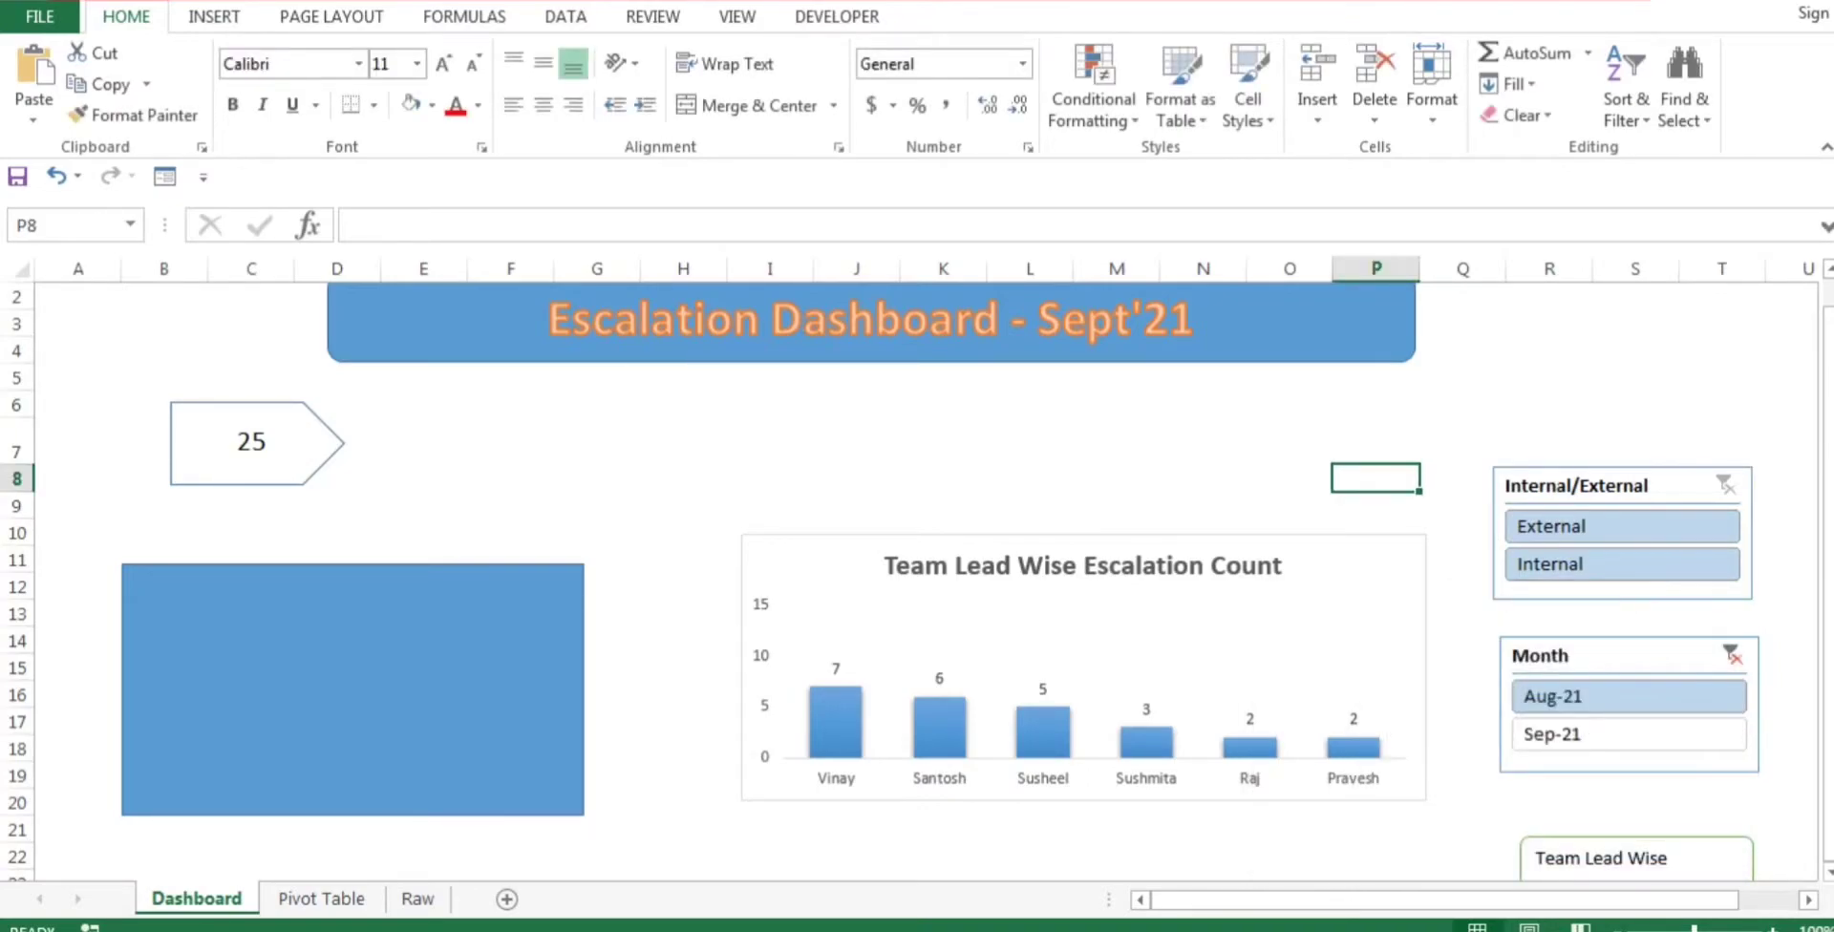
Step: Look through the Raw and Pivot Table sheets and return to the Dashboard sheet
left_click(417, 899)
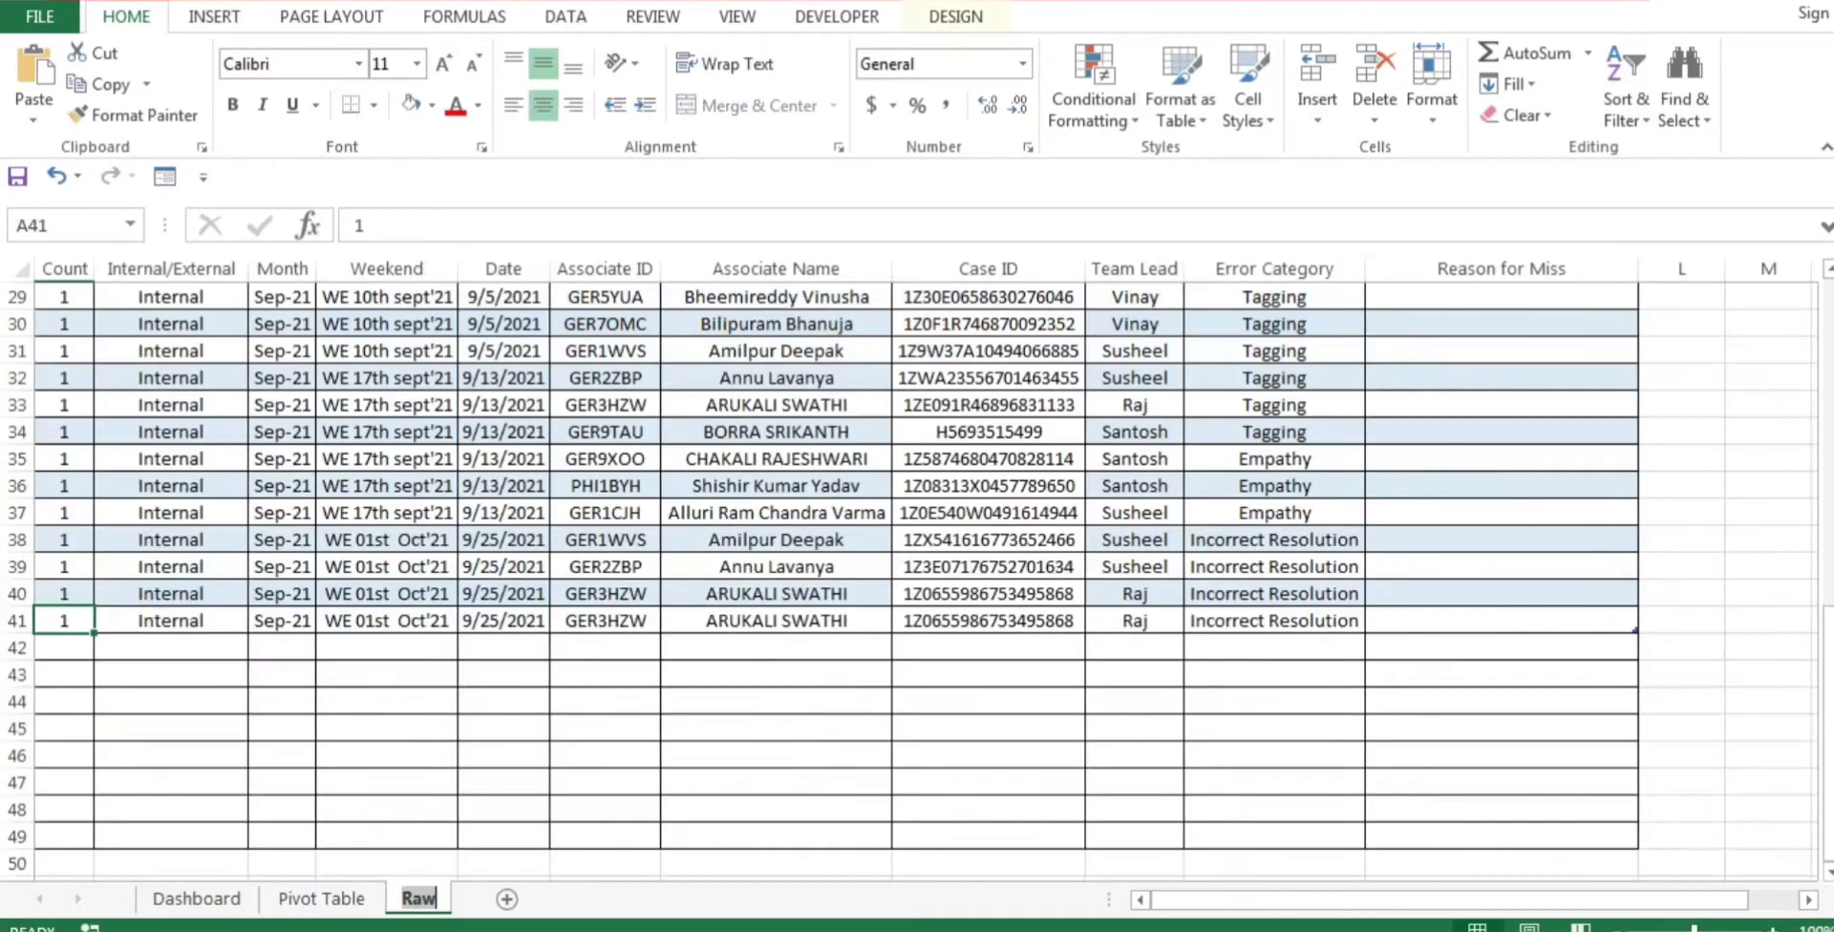
left_click(322, 899)
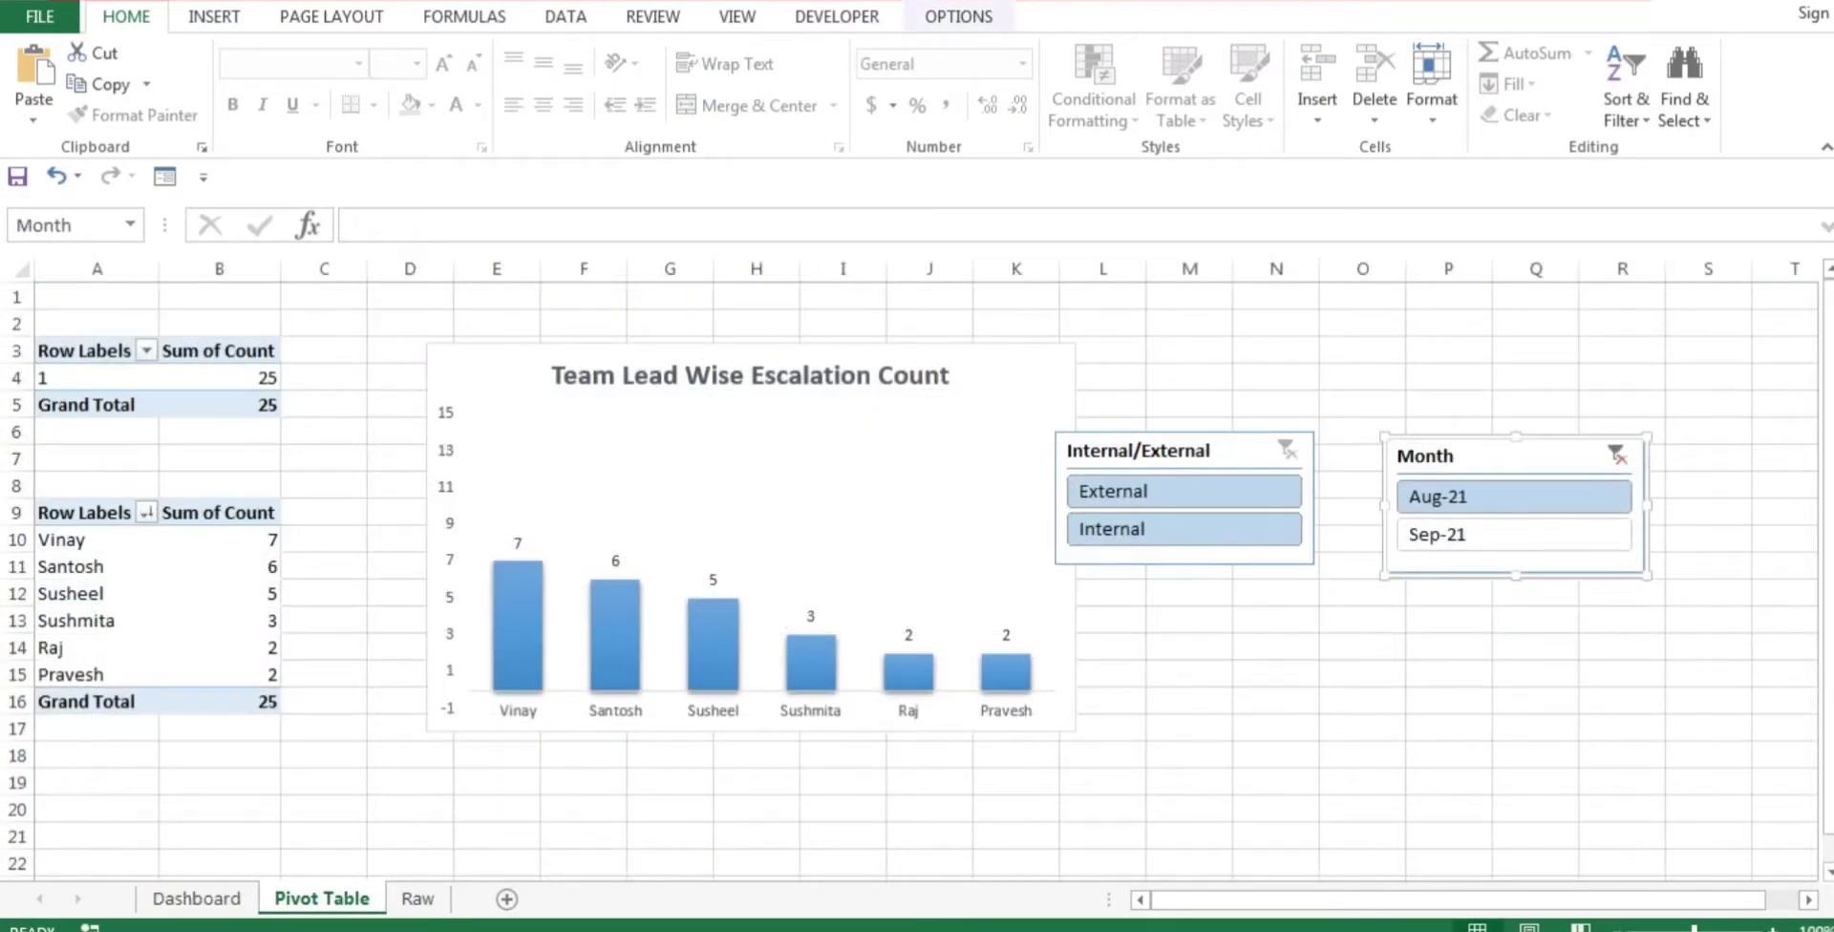
left_click(197, 899)
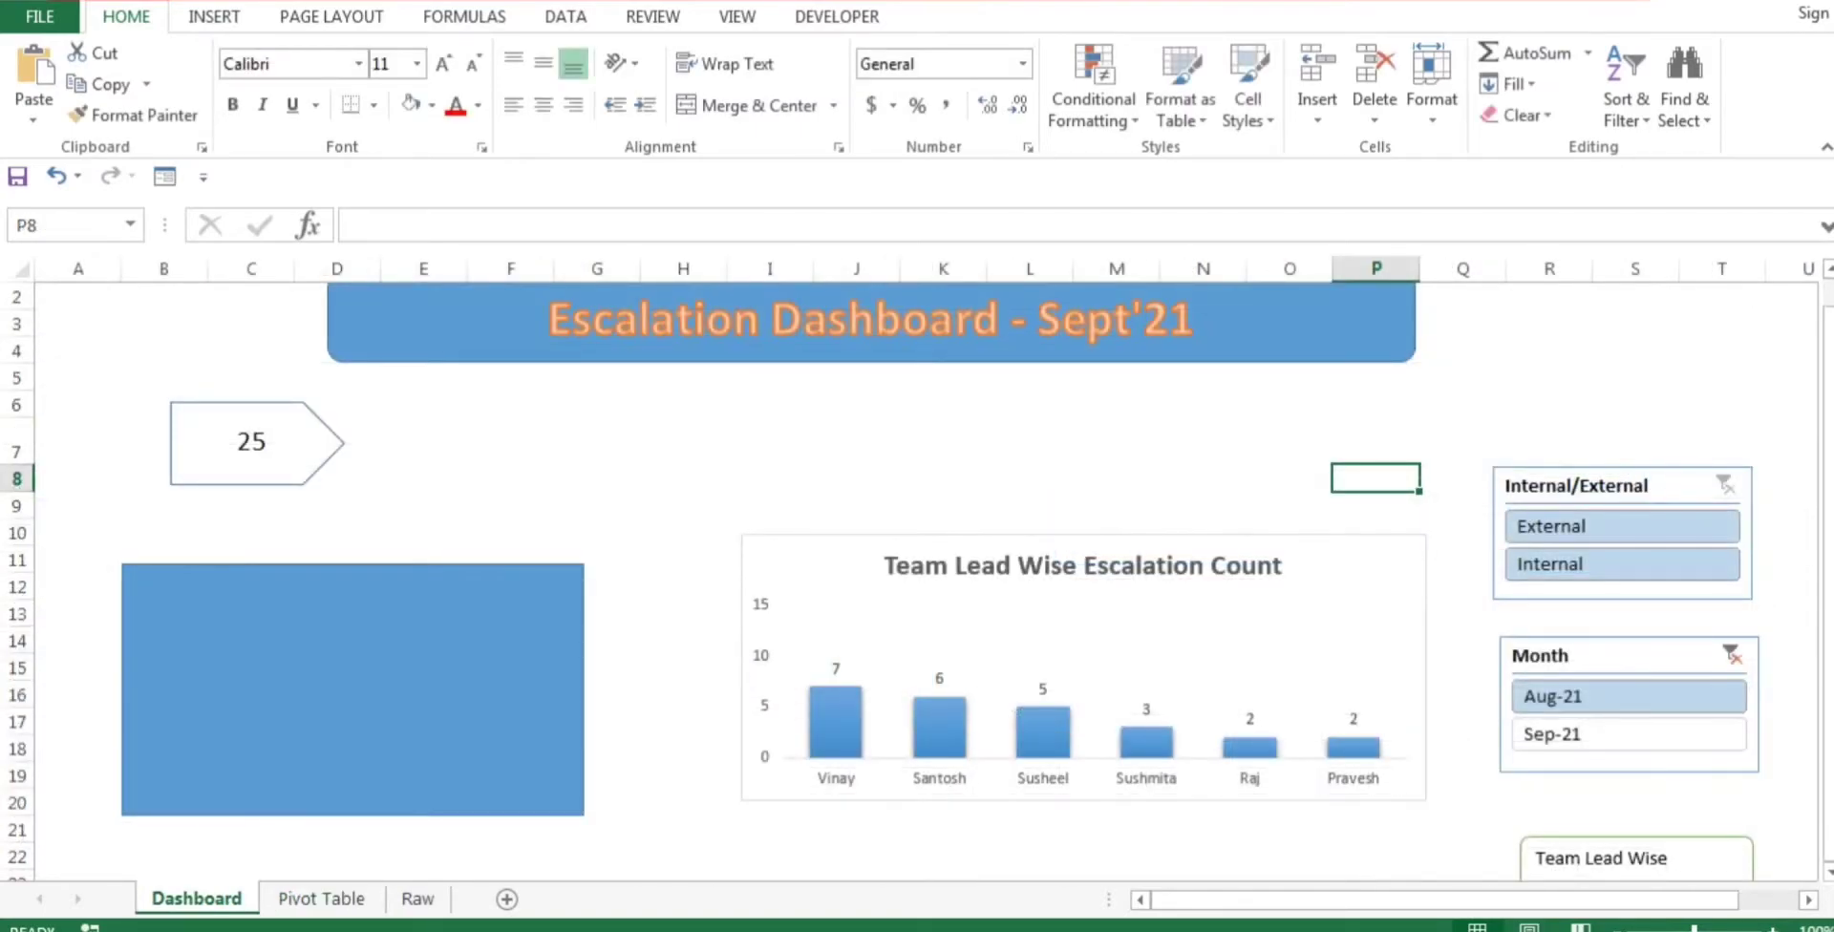
Step: Clear the filter of the Month slicer on the Dashboard
left_click(1595, 487)
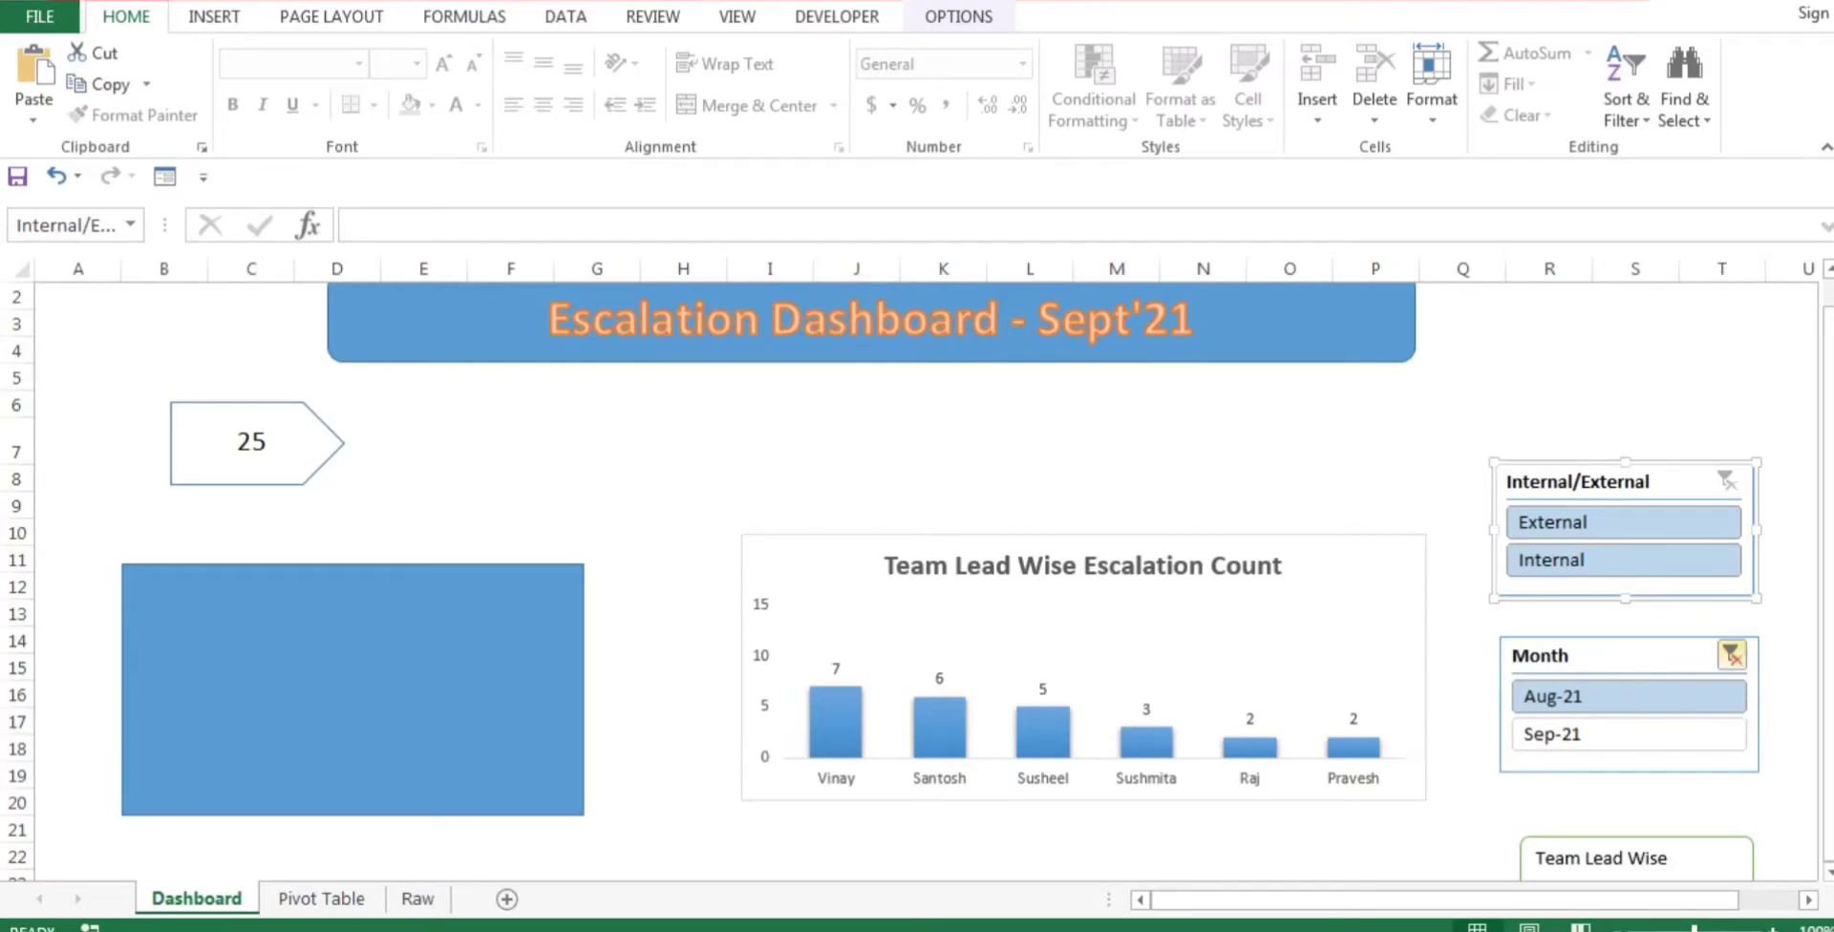
left_click(1731, 655)
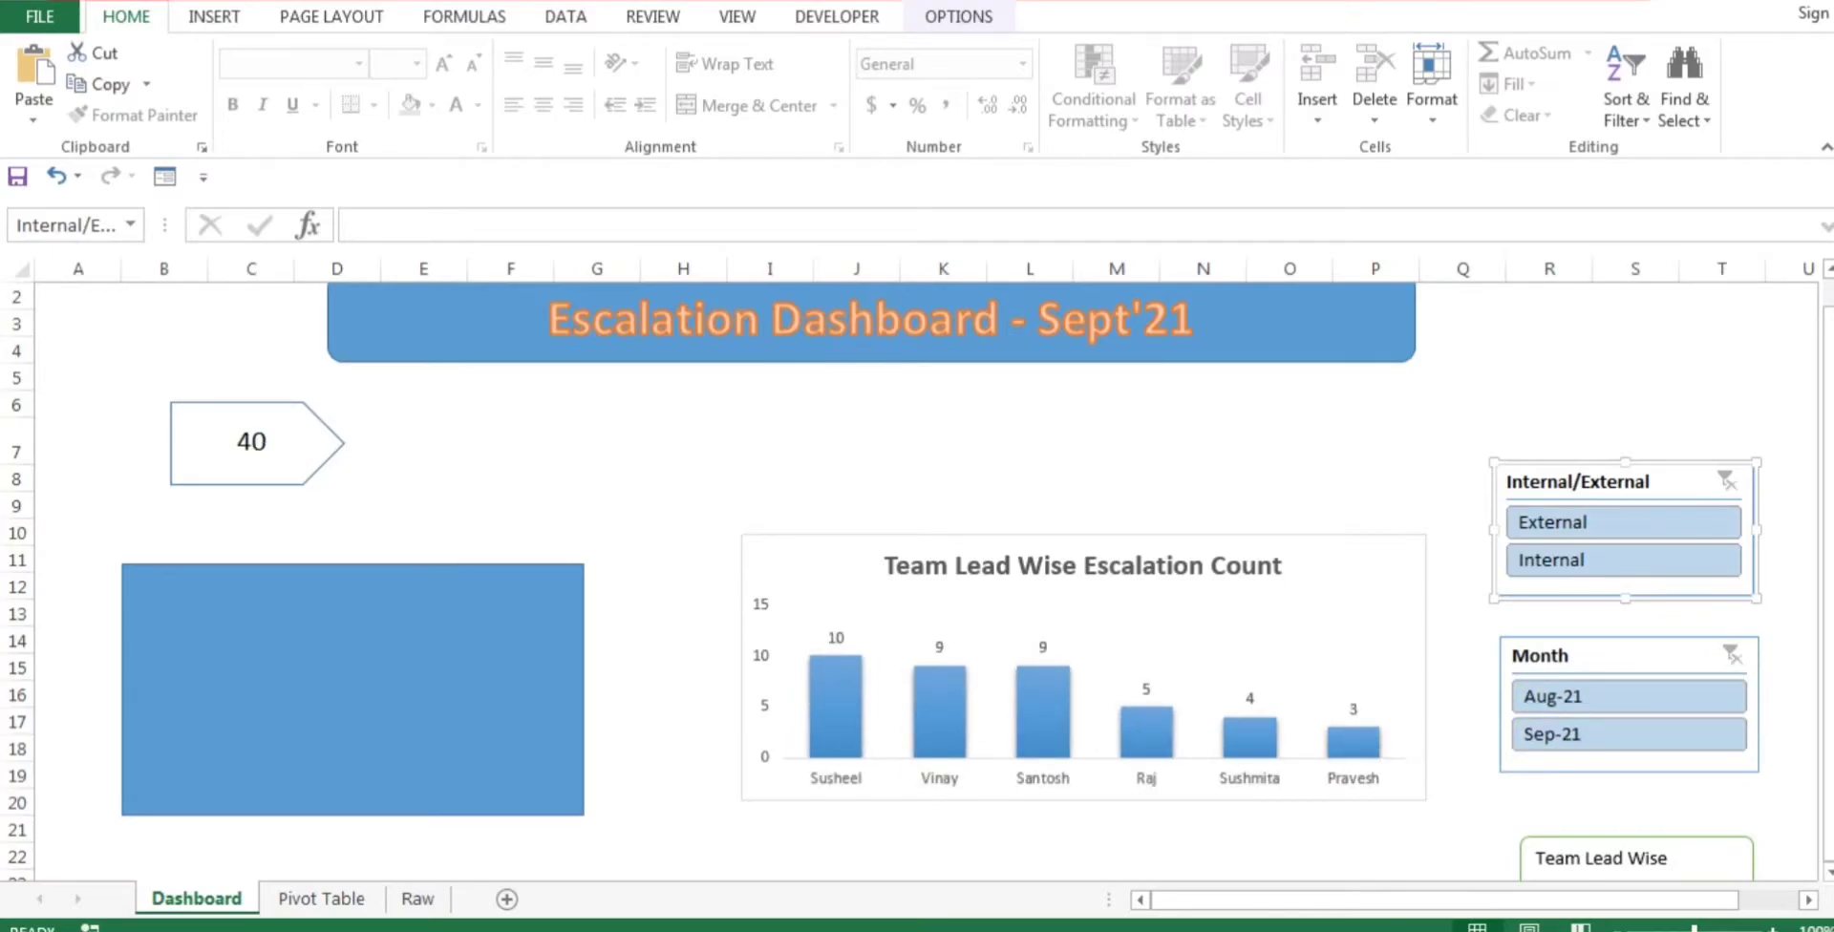
Step: Check which pivot tables the Month slicer is connected to, without changing the connections
right_click(1615, 664)
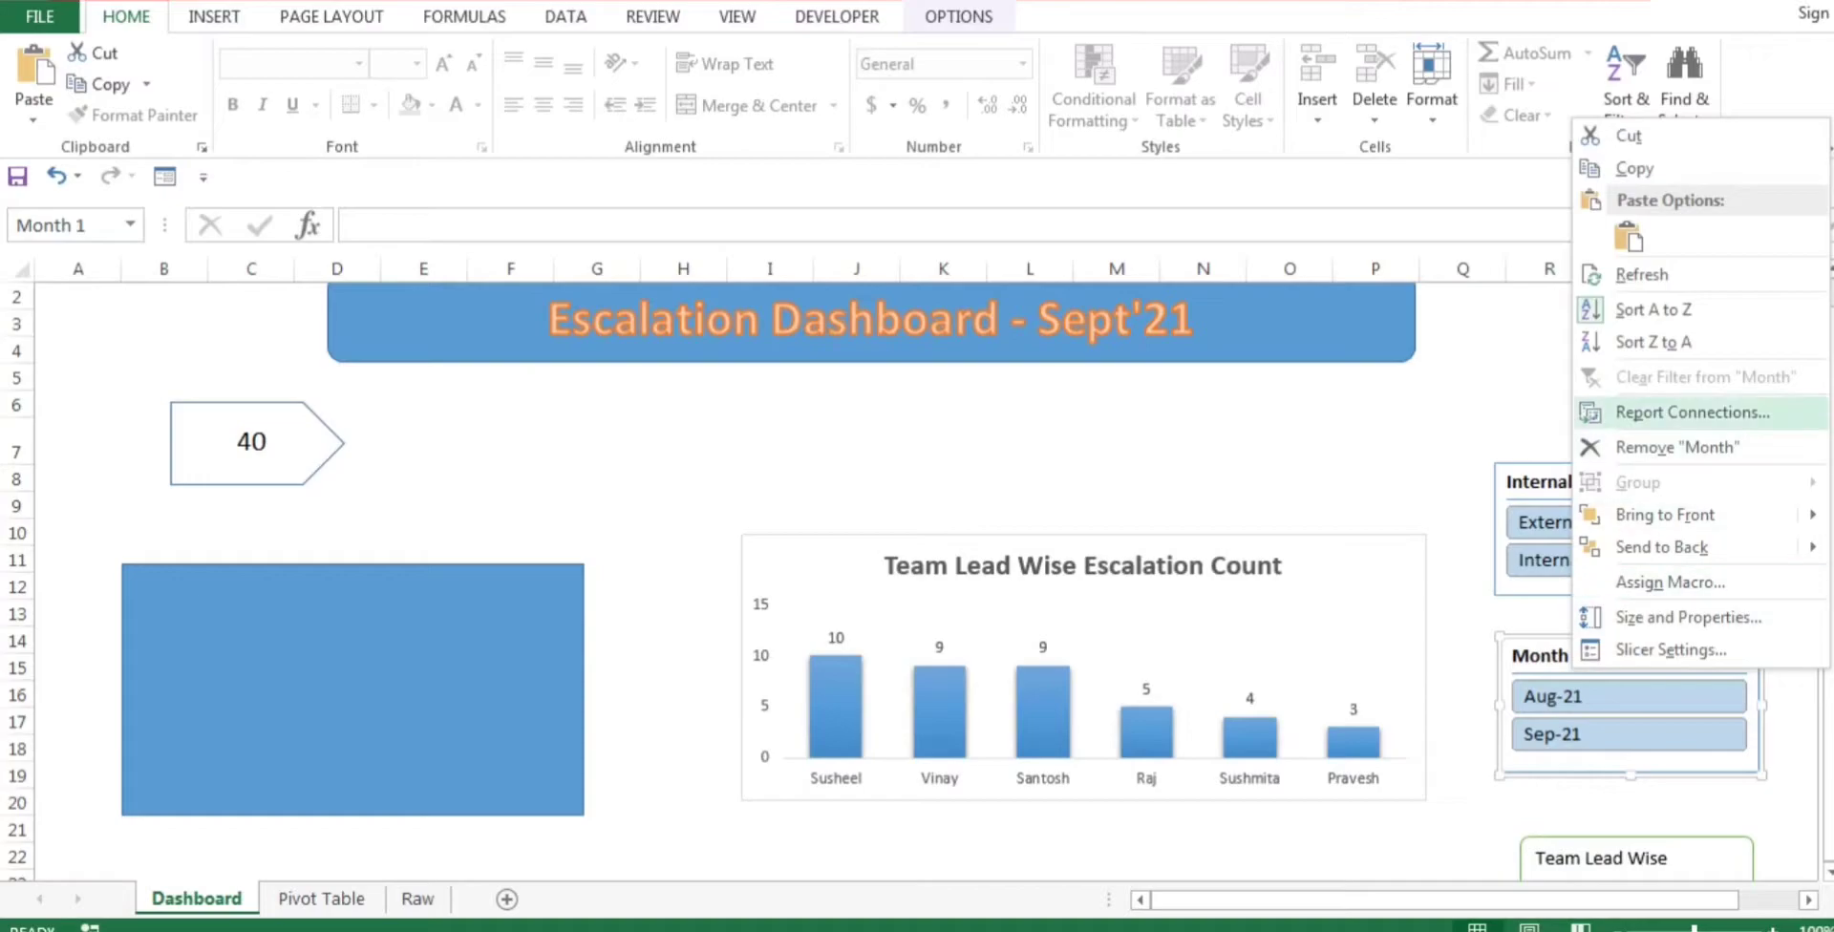
left_click(1692, 412)
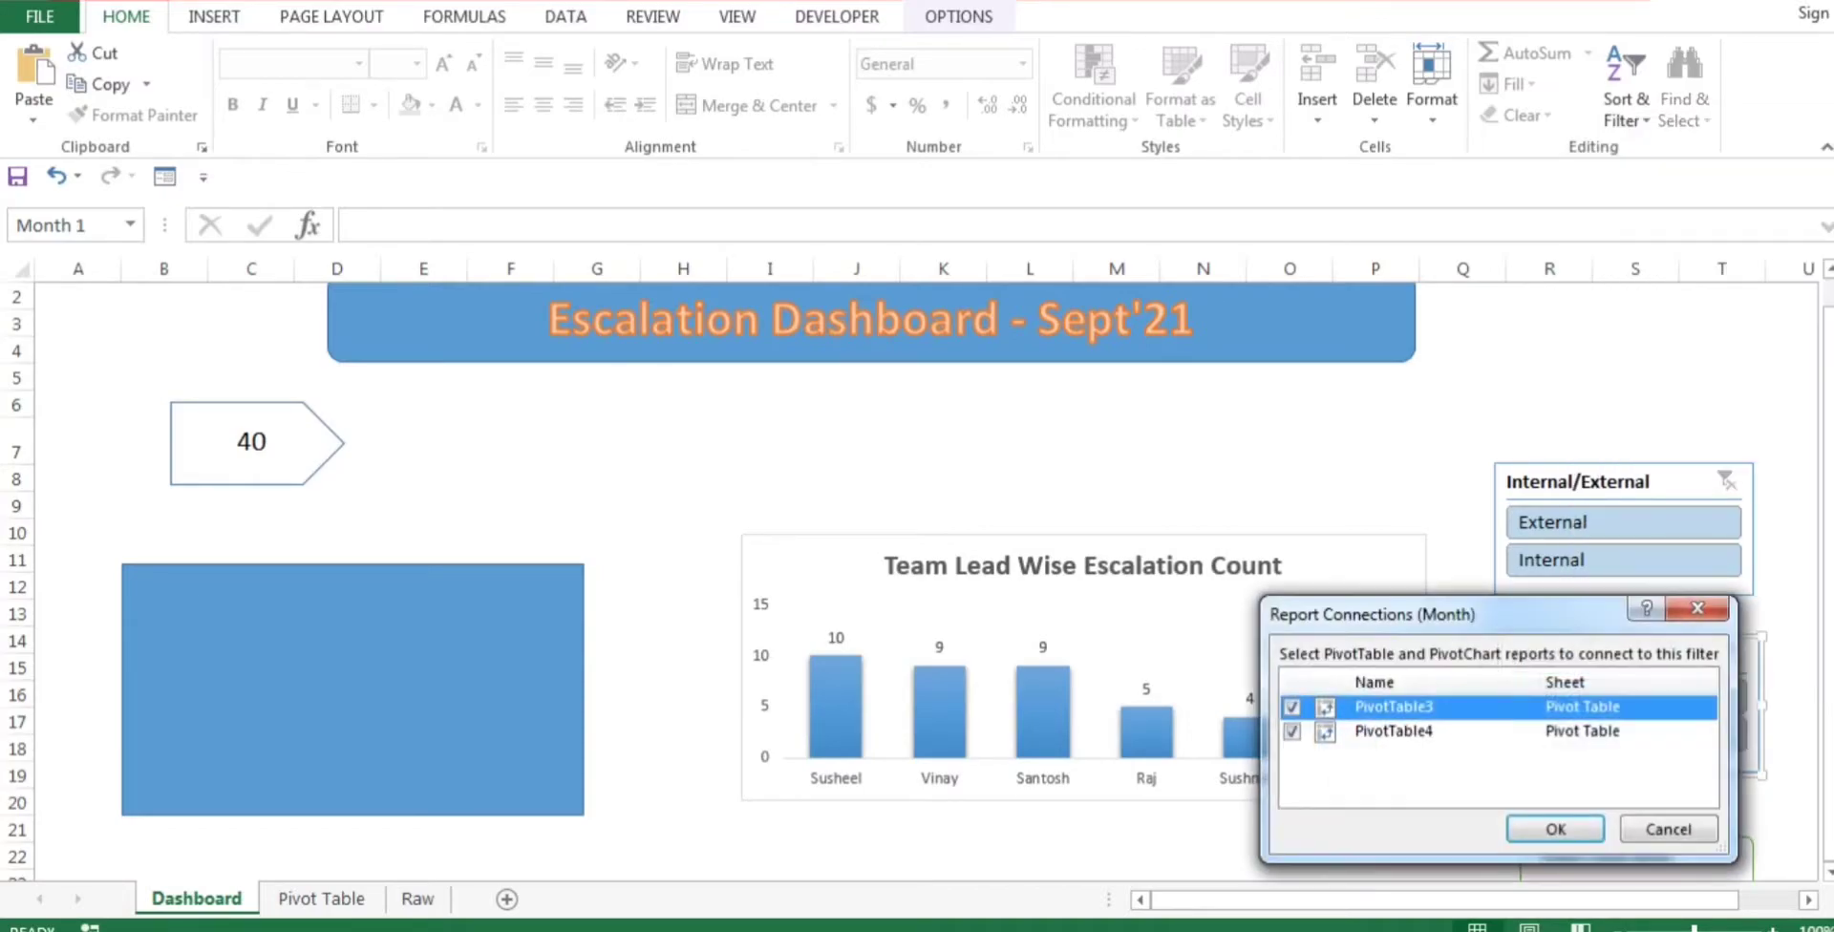
left_click(1698, 609)
Step: Examine the grand total and the team lead counts of both pivot tables on the Pivot Table sheet
left_click(418, 898)
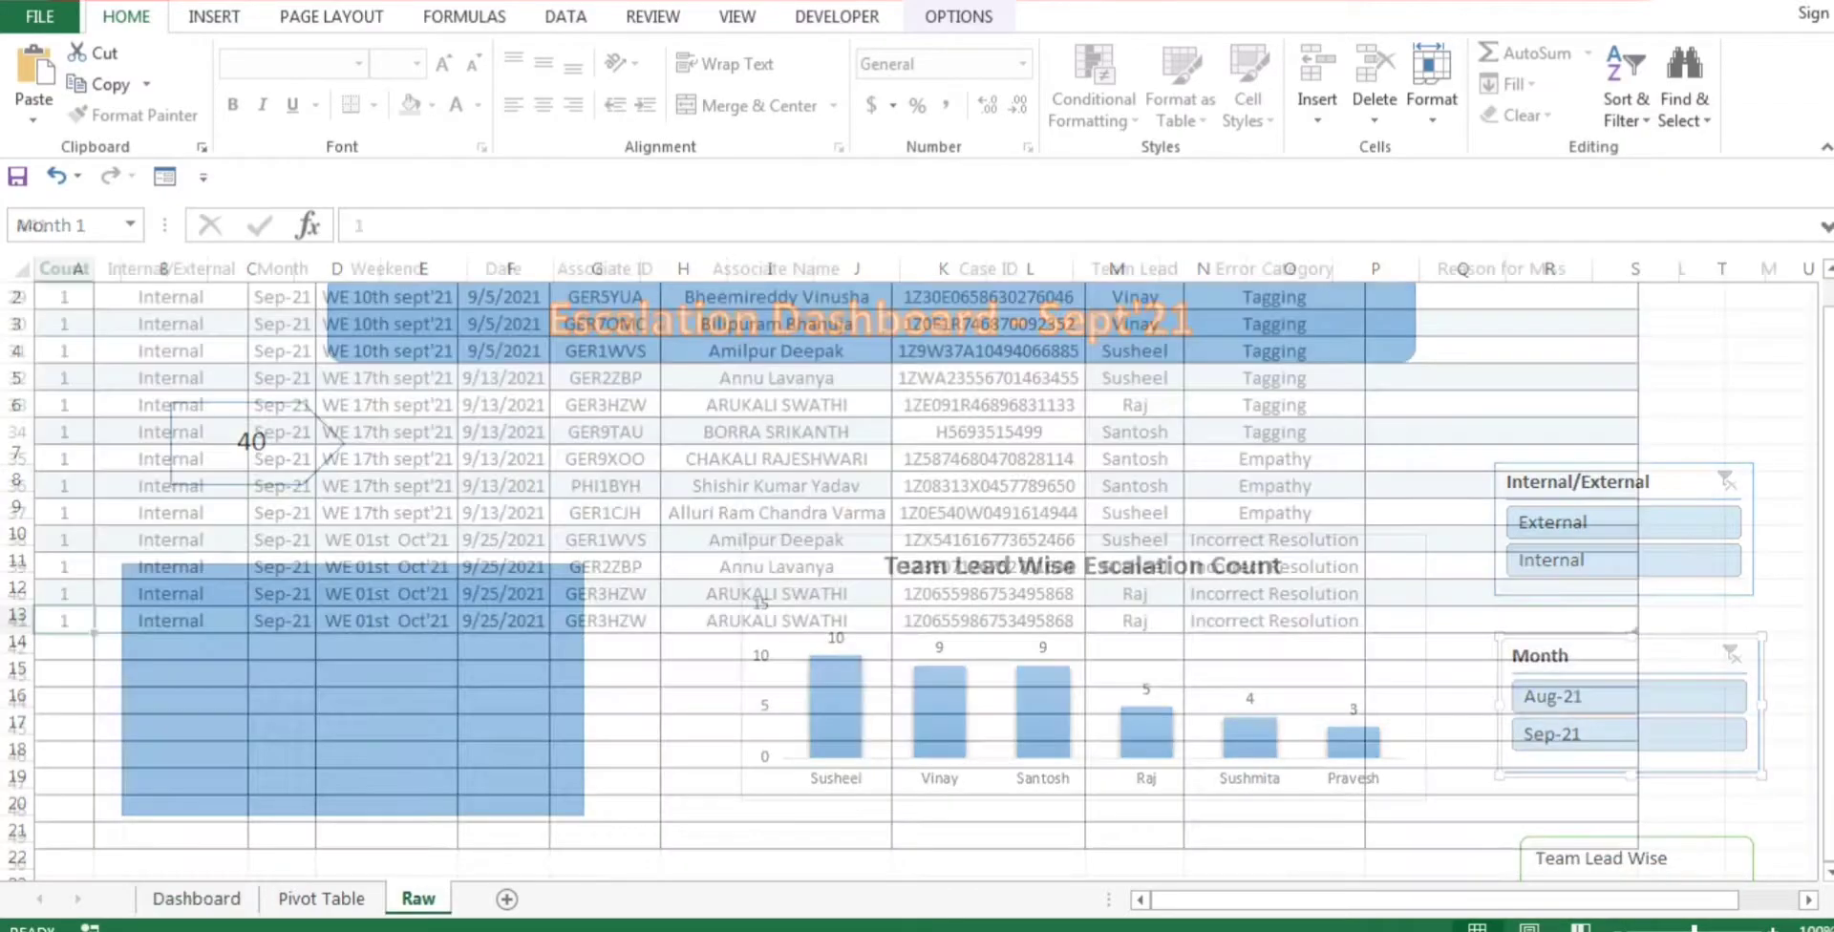
key("ctrl+Page_Up")
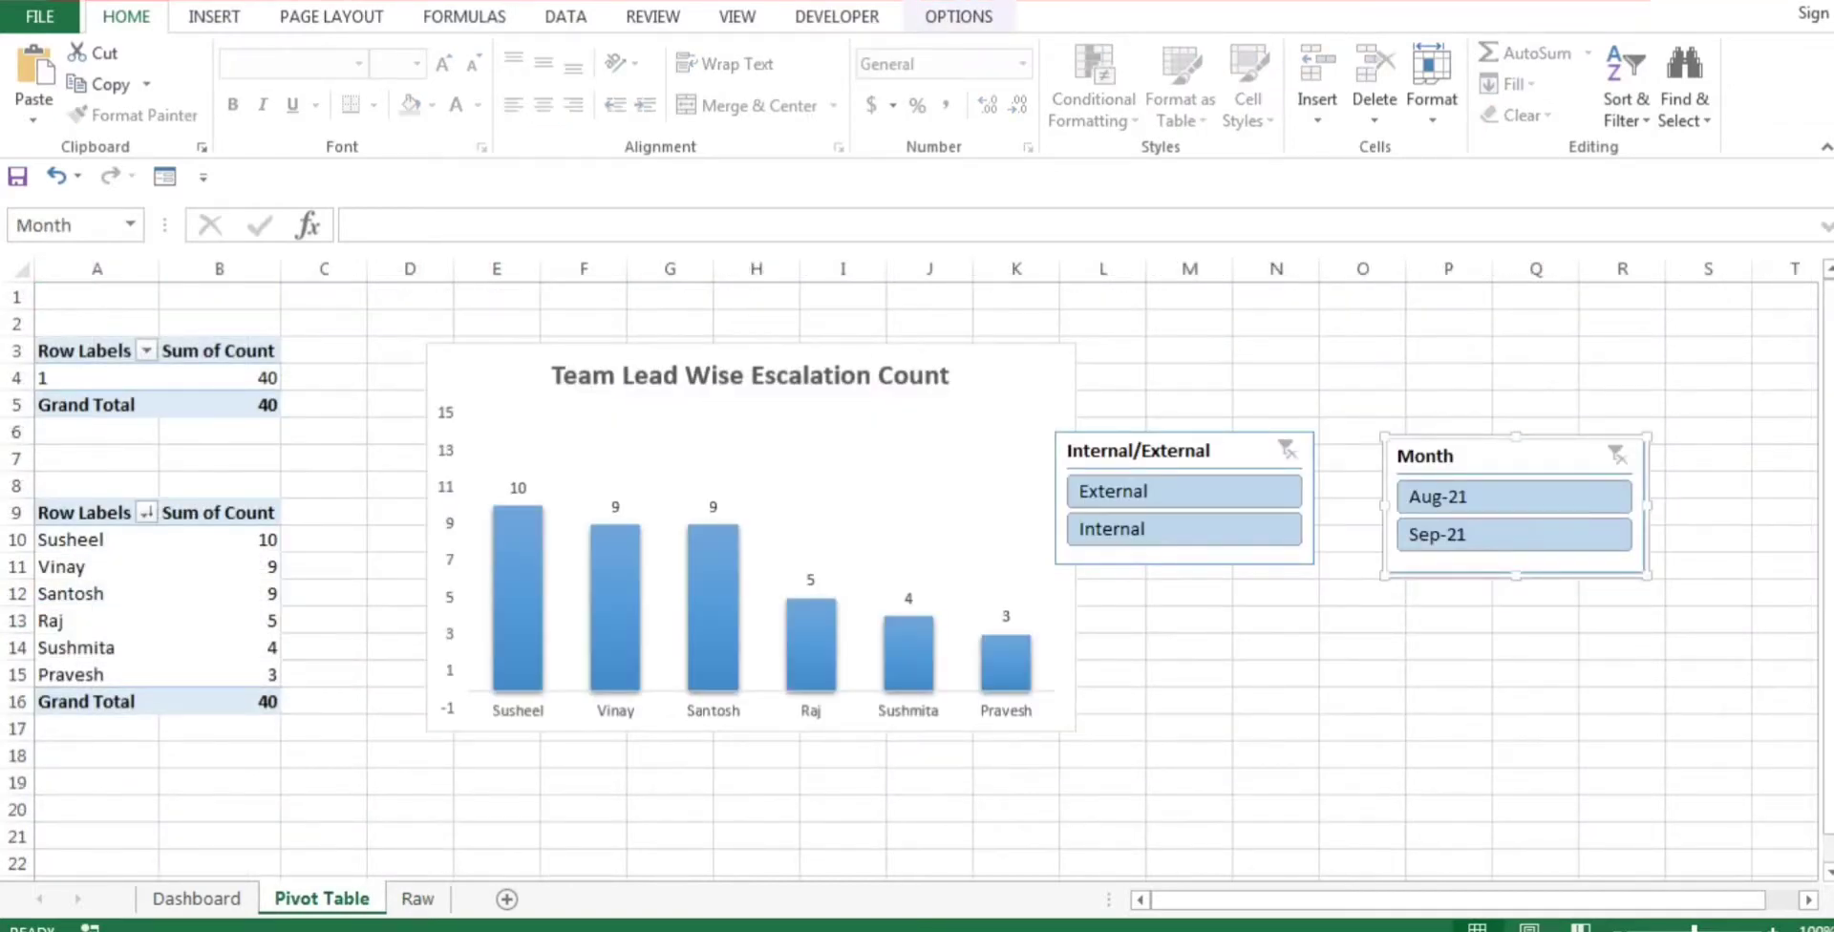
left_click(220, 567)
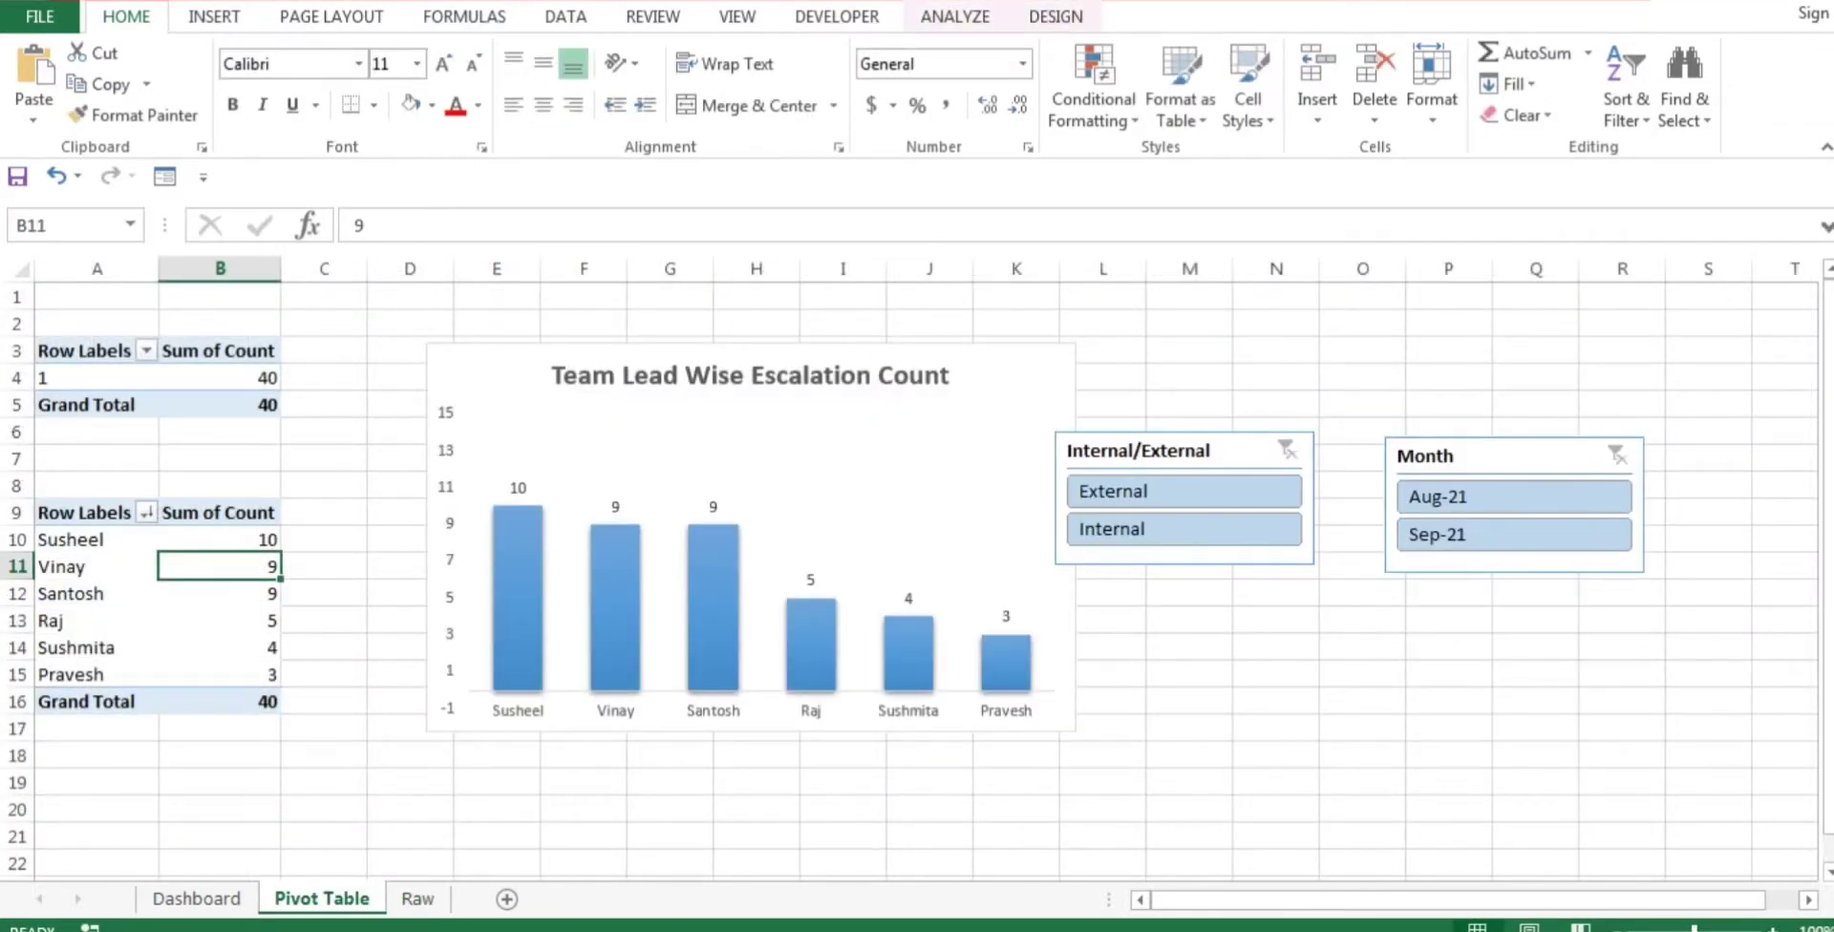
left_click(220, 405)
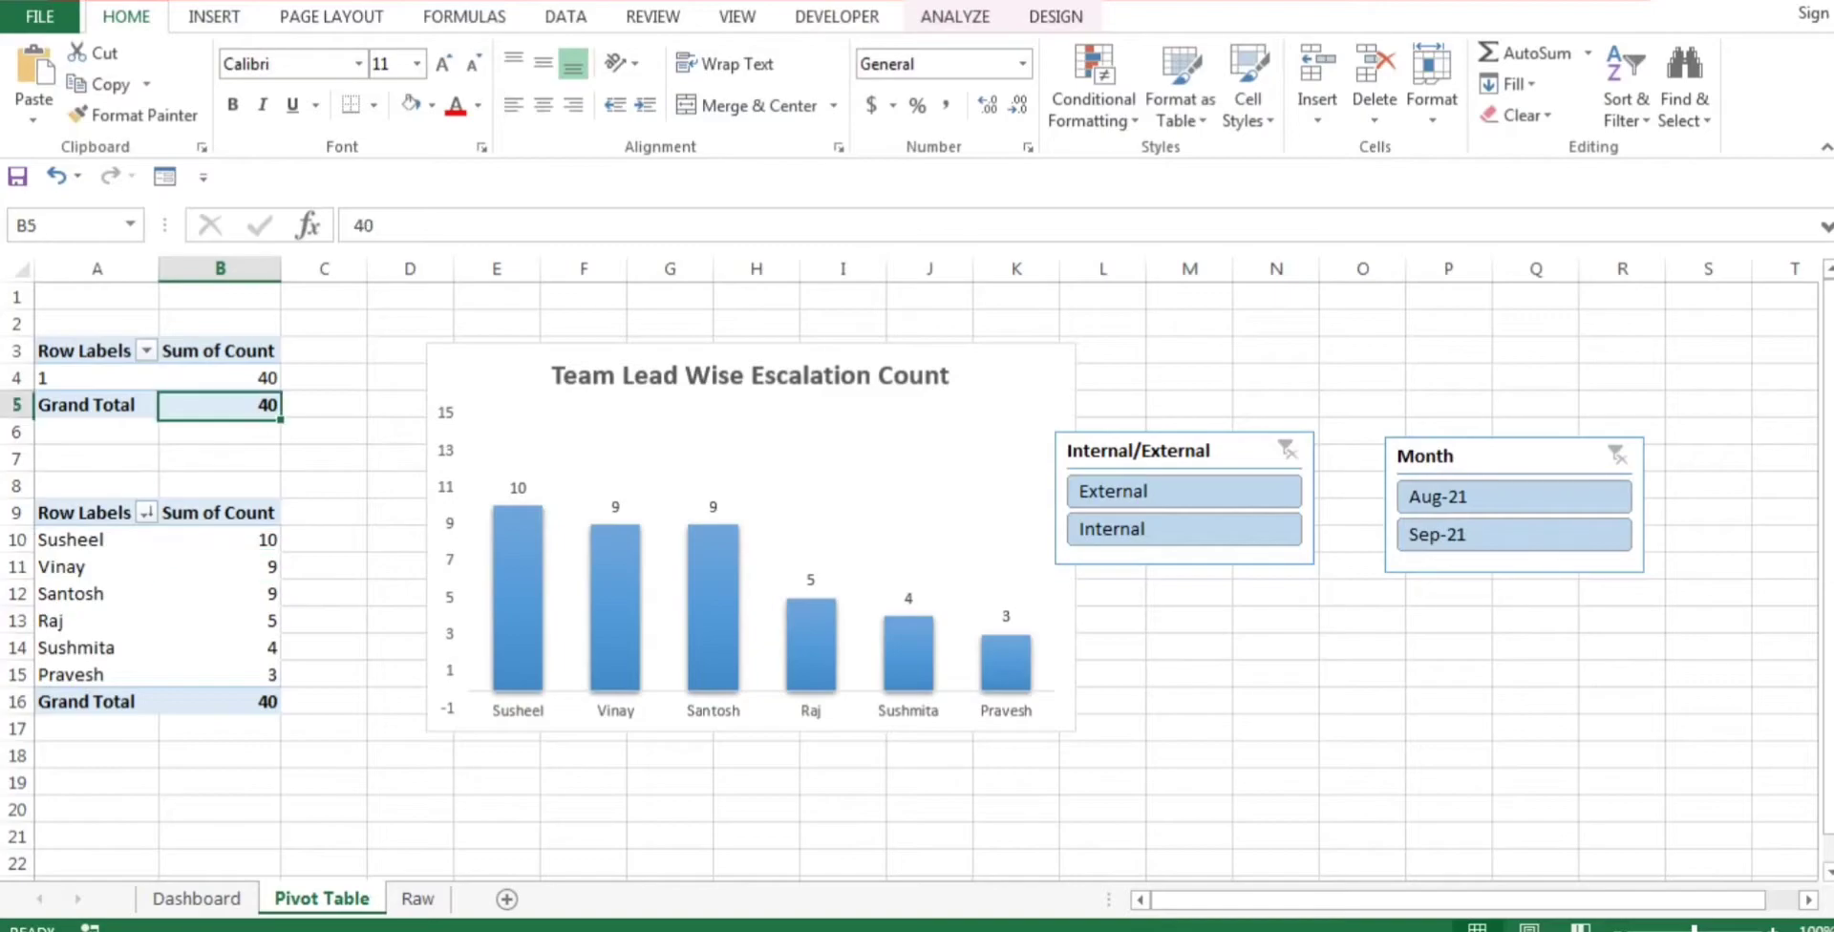
left_click(220, 621)
Step: Delete the empty blue rectangle beside the team lead chart on the Dashboard sheet
key("ctrl+Page_Up")
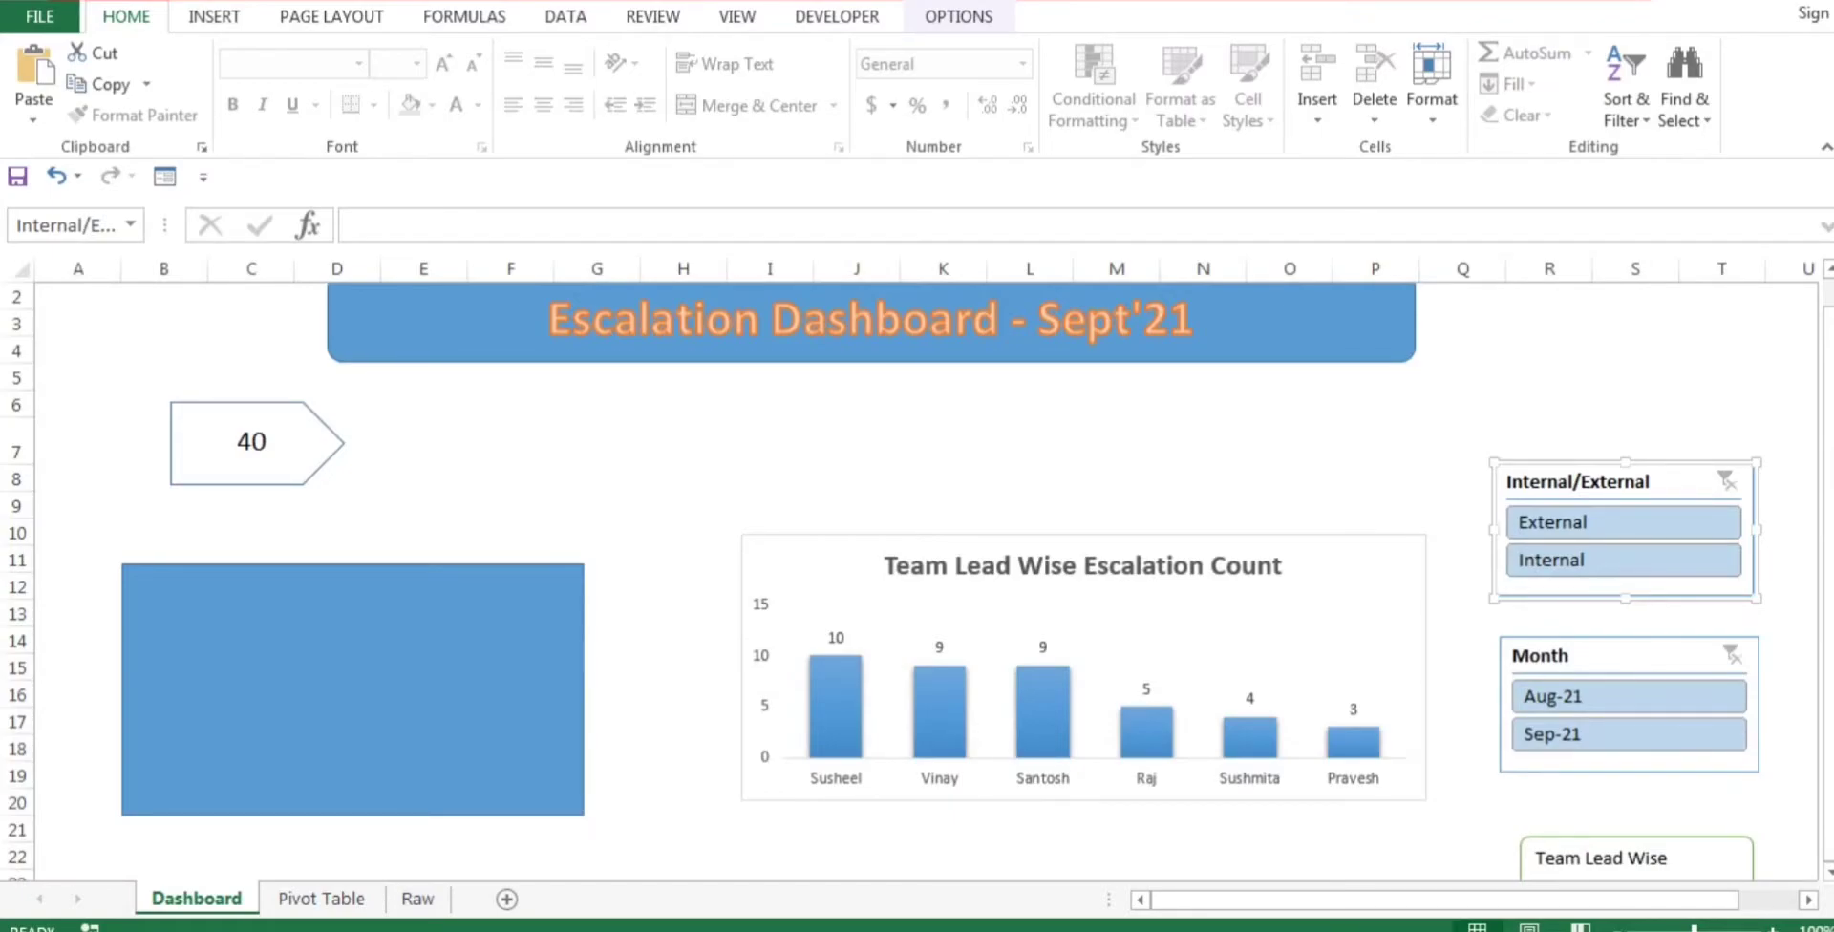
left_click(353, 690)
key("Delete")
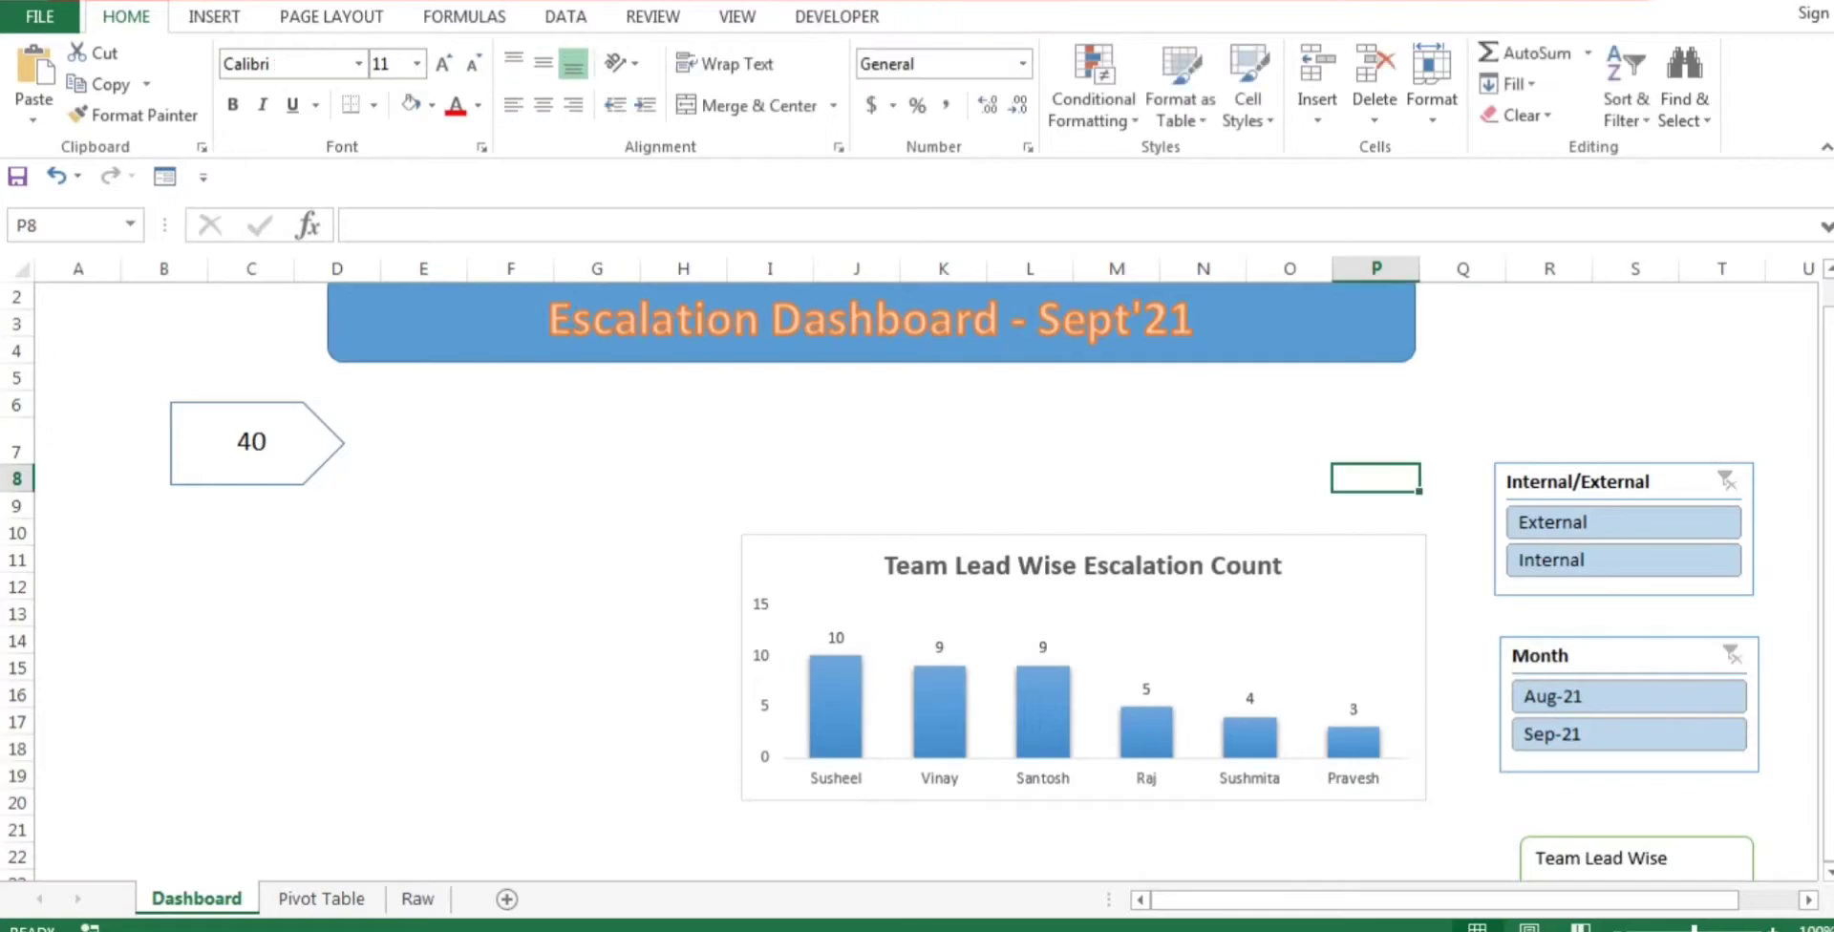
Step: Copy the team lead pivot table in A9:B16 on the Pivot Table sheet and paste it at A23
key("ctrl+Page_Down")
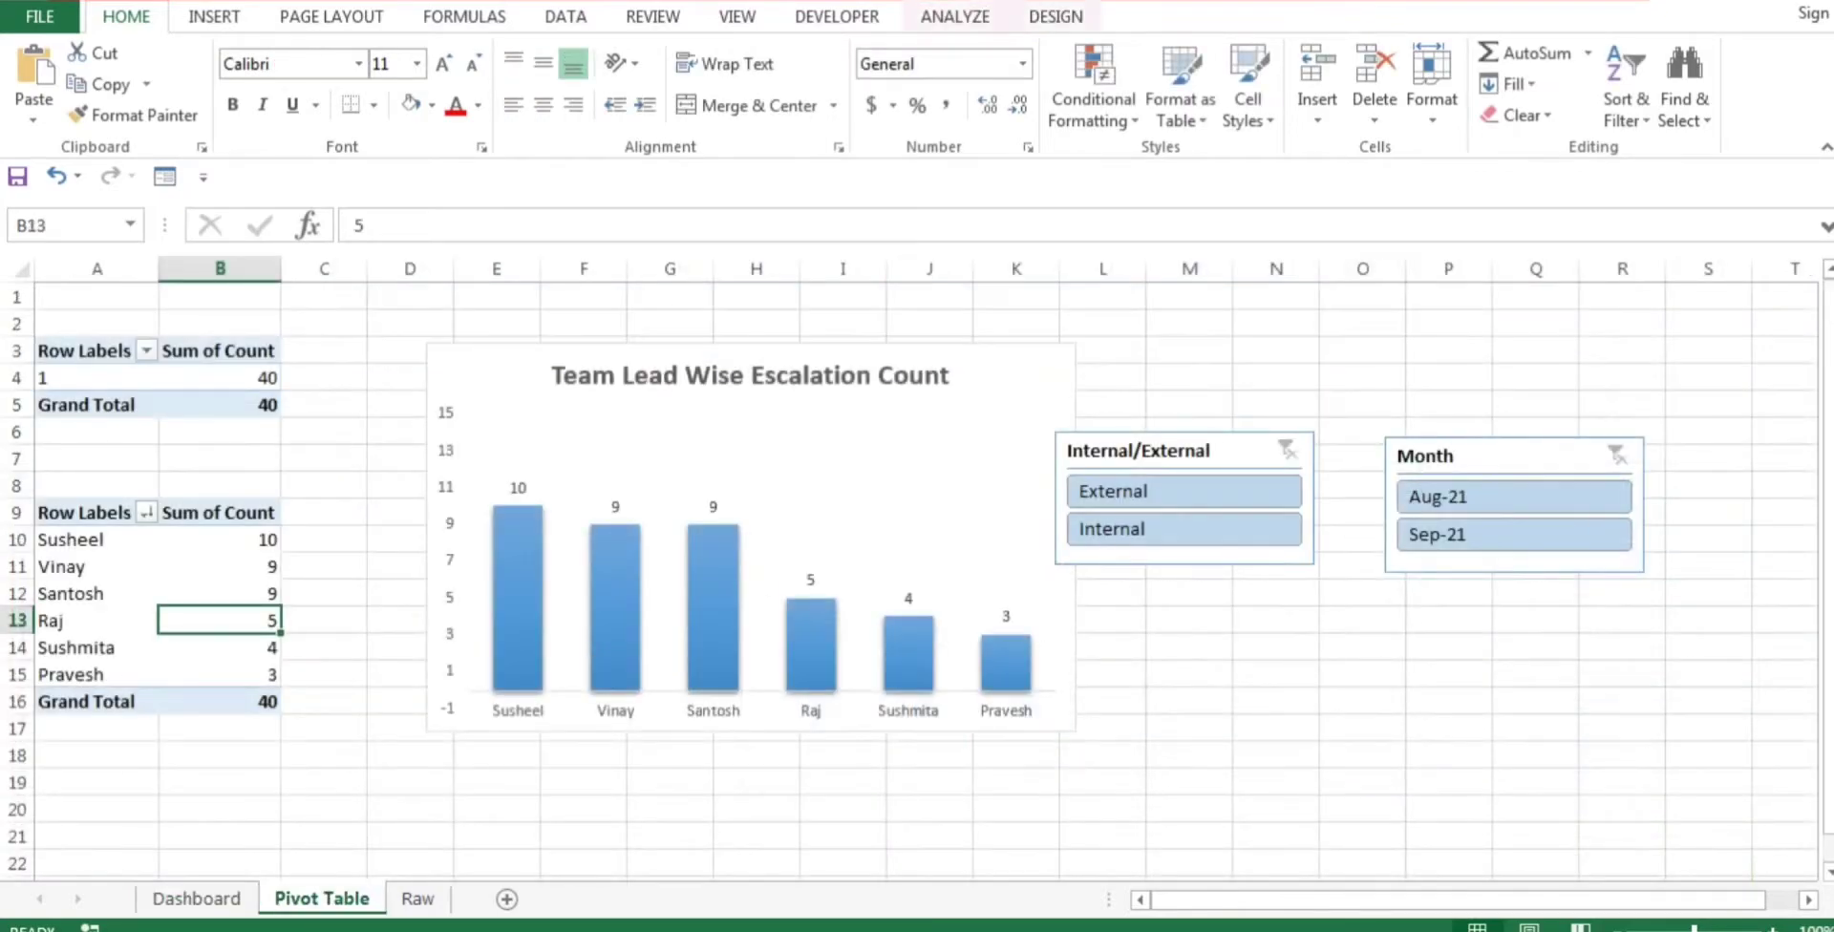
left_click(86, 513)
key("shift+Right")
key("ctrl+shift+Down")
key("ctrl+c")
key("ctrl+Down")
key("Down")
key("Down")
key("Down")
key("Down")
key("Down")
key("Down")
key("Down")
key("Down")
key("Down")
key("Down")
key("Down")
key("Down")
key("Down")
key("Down")
key("Down")
key("Down")
key("Down")
key("Down")
key("Down")
key("Down")
key("Down")
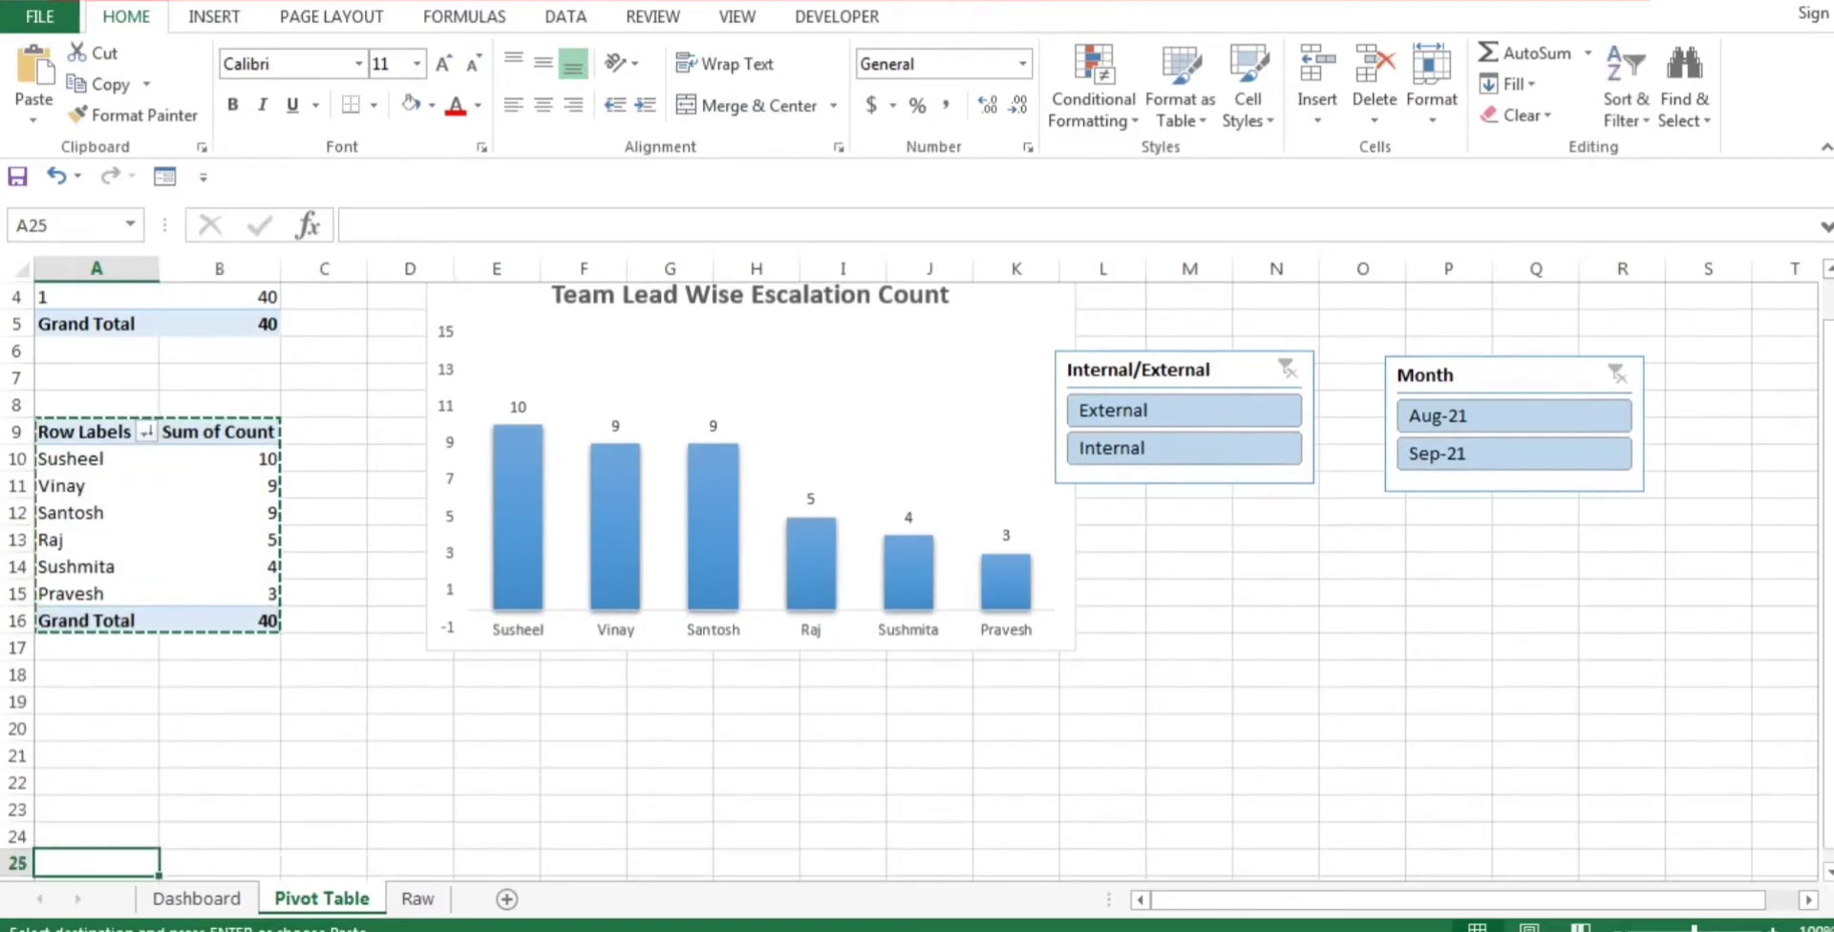
key("Up")
key("Up")
key("Up")
key("Up")
key("Up")
key("Up")
key("Up")
key("Up")
key("Up")
key("Up")
key("Up")
key("Up")
key("Up")
key("Up")
key("Up")
key("Up")
key("Up")
key("Up")
key("Up")
key("Up")
key("Up")
key("Up")
key("Up")
key("Up")
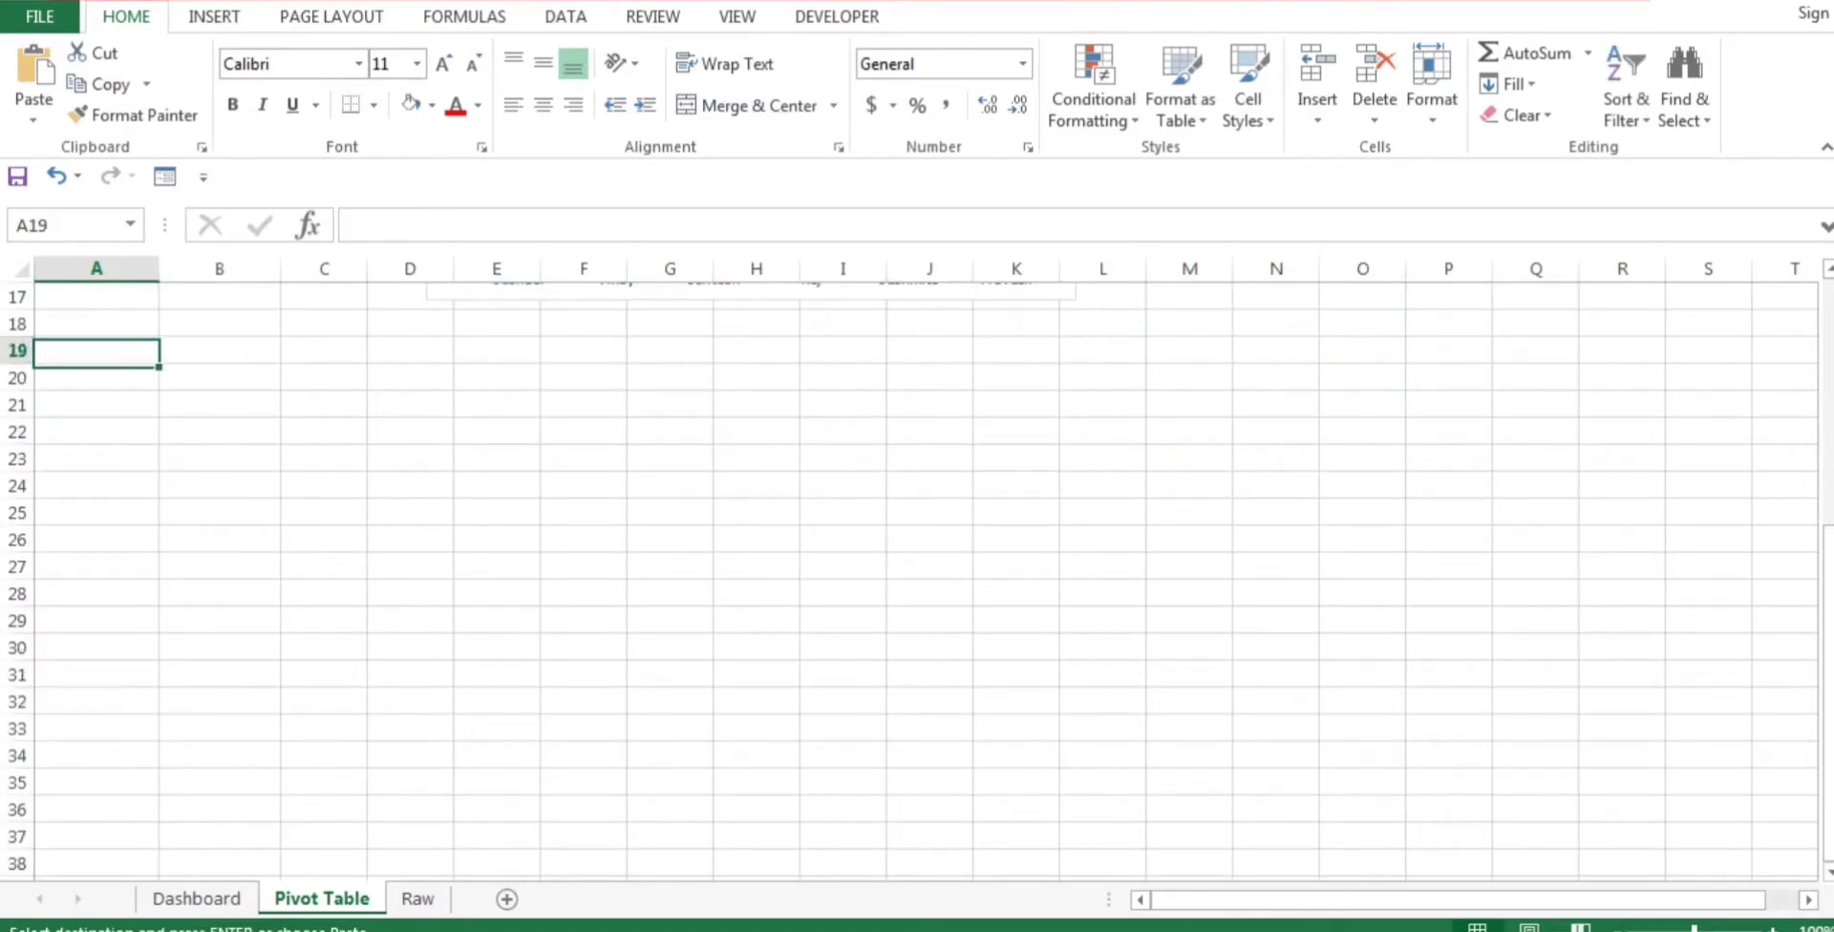
key("Down")
key("Down")
key("Down")
key("Down")
key("Down")
key("Down")
key("Down")
key("Down")
key("Down")
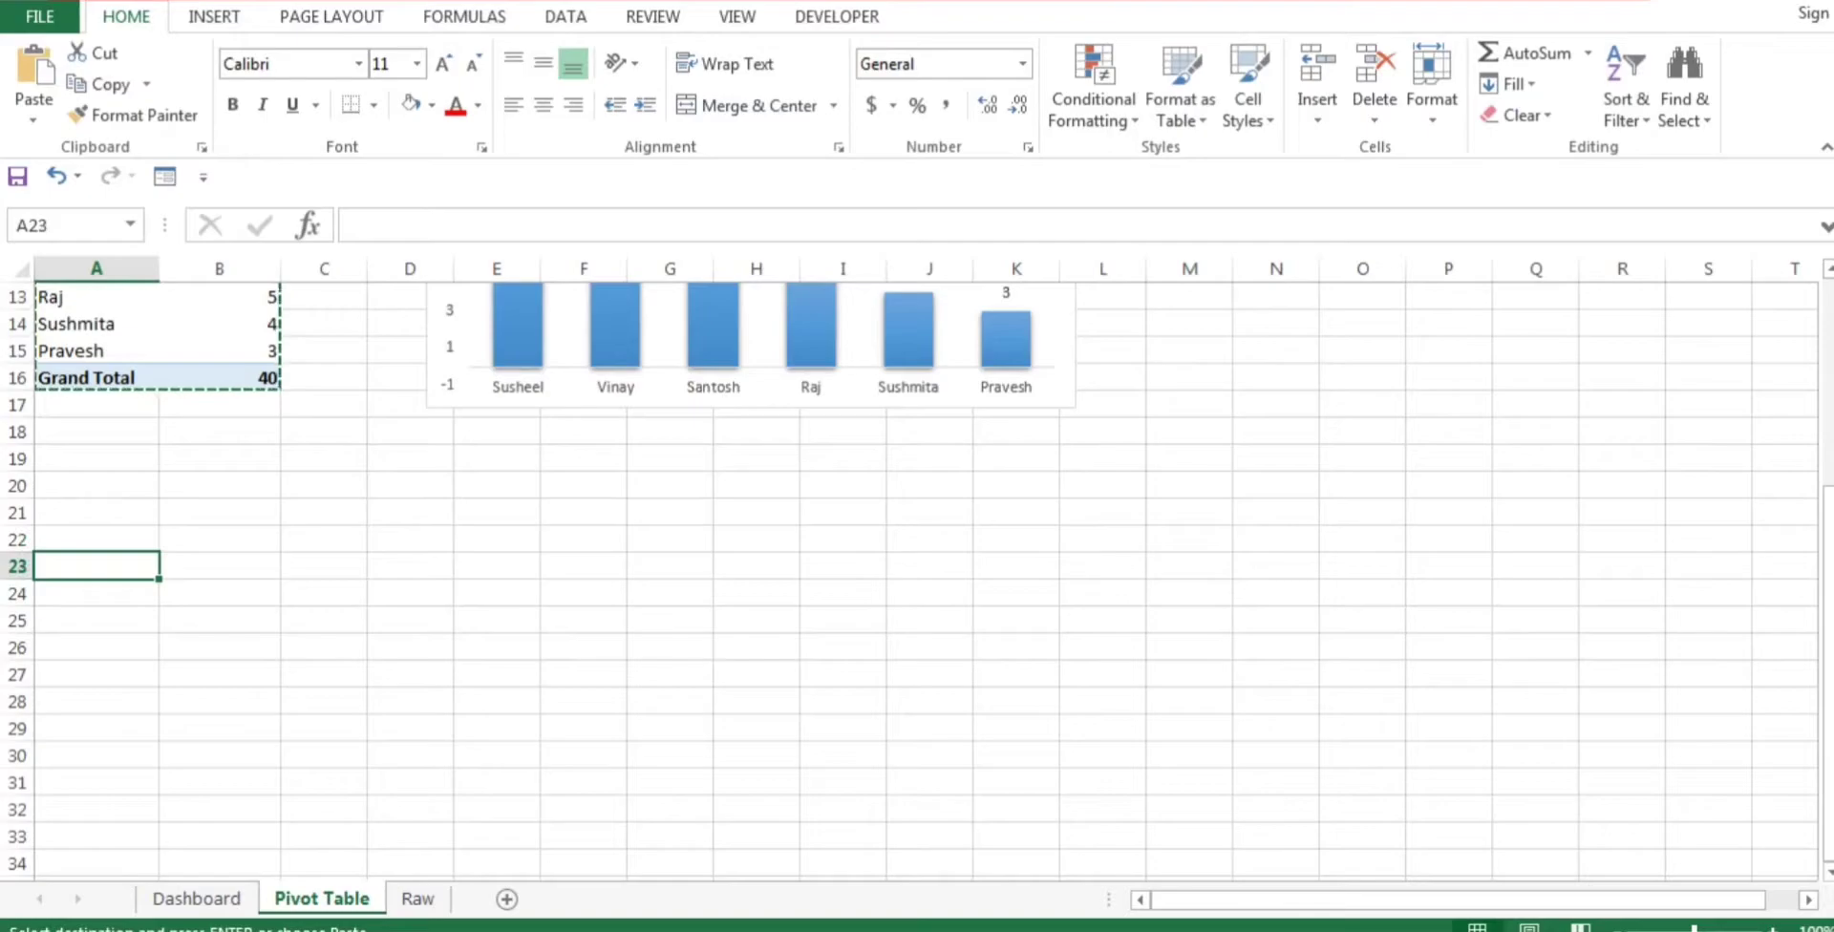
key("ctrl+v")
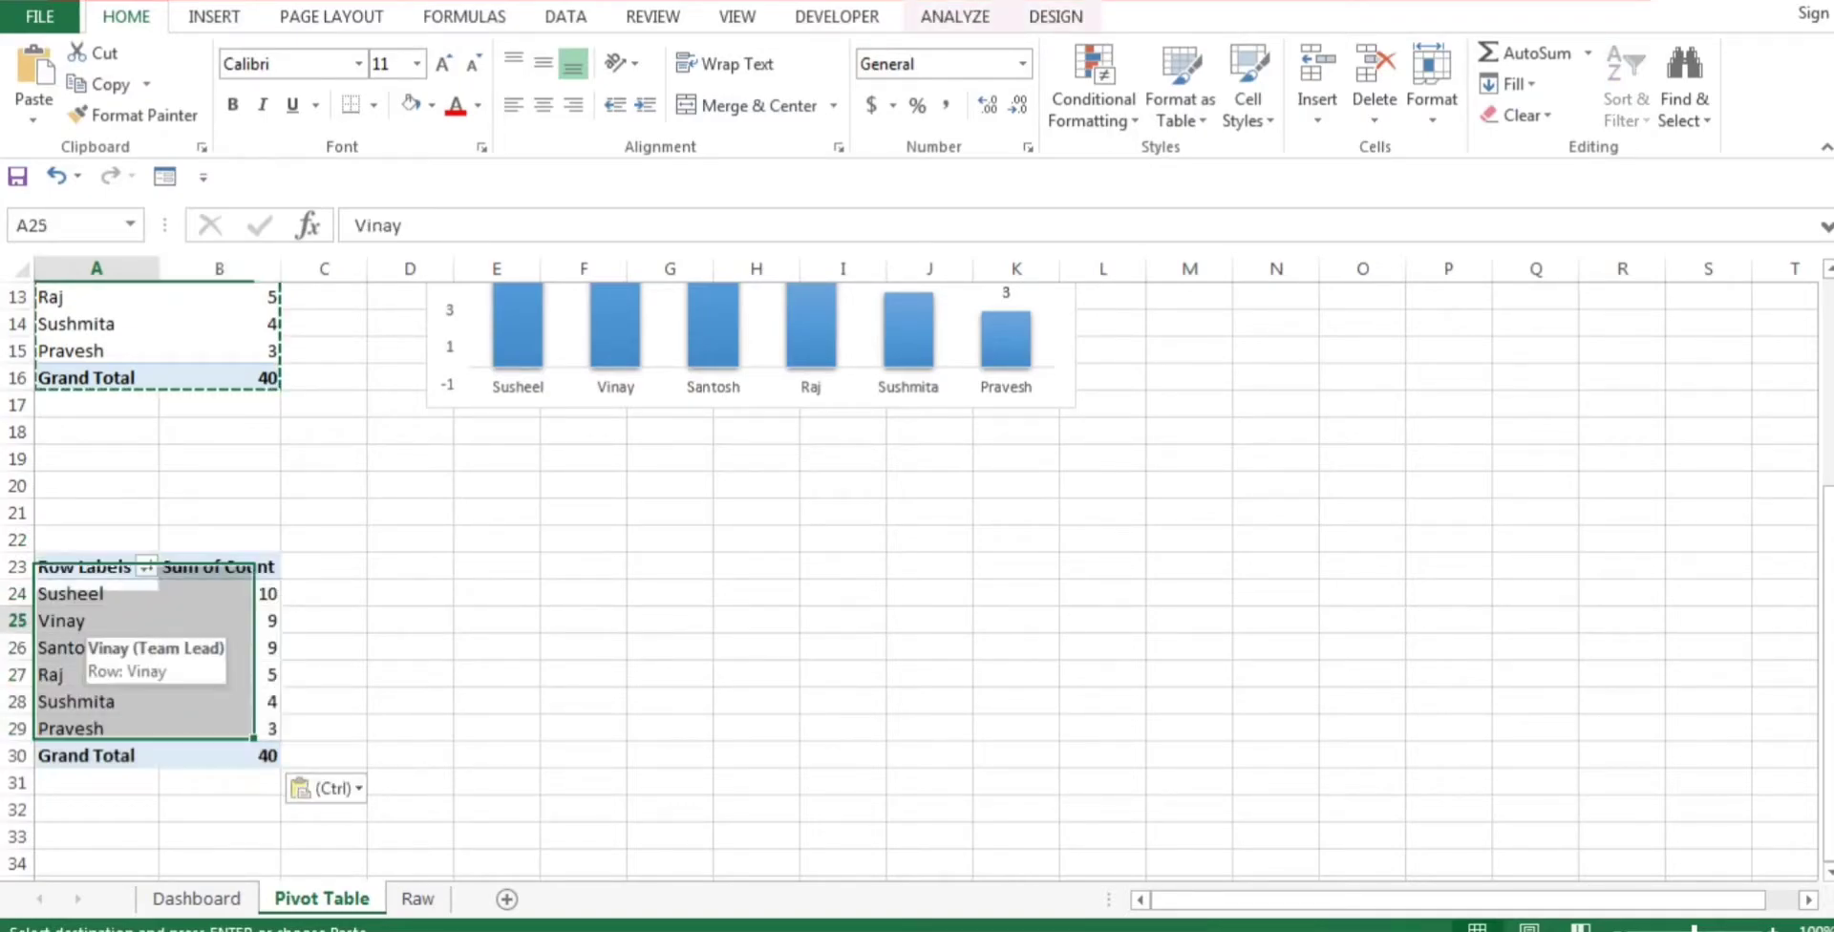
Step: Show the field list for the copied pivot table and replace Team Lead with Month as its row field
left_click(67, 621)
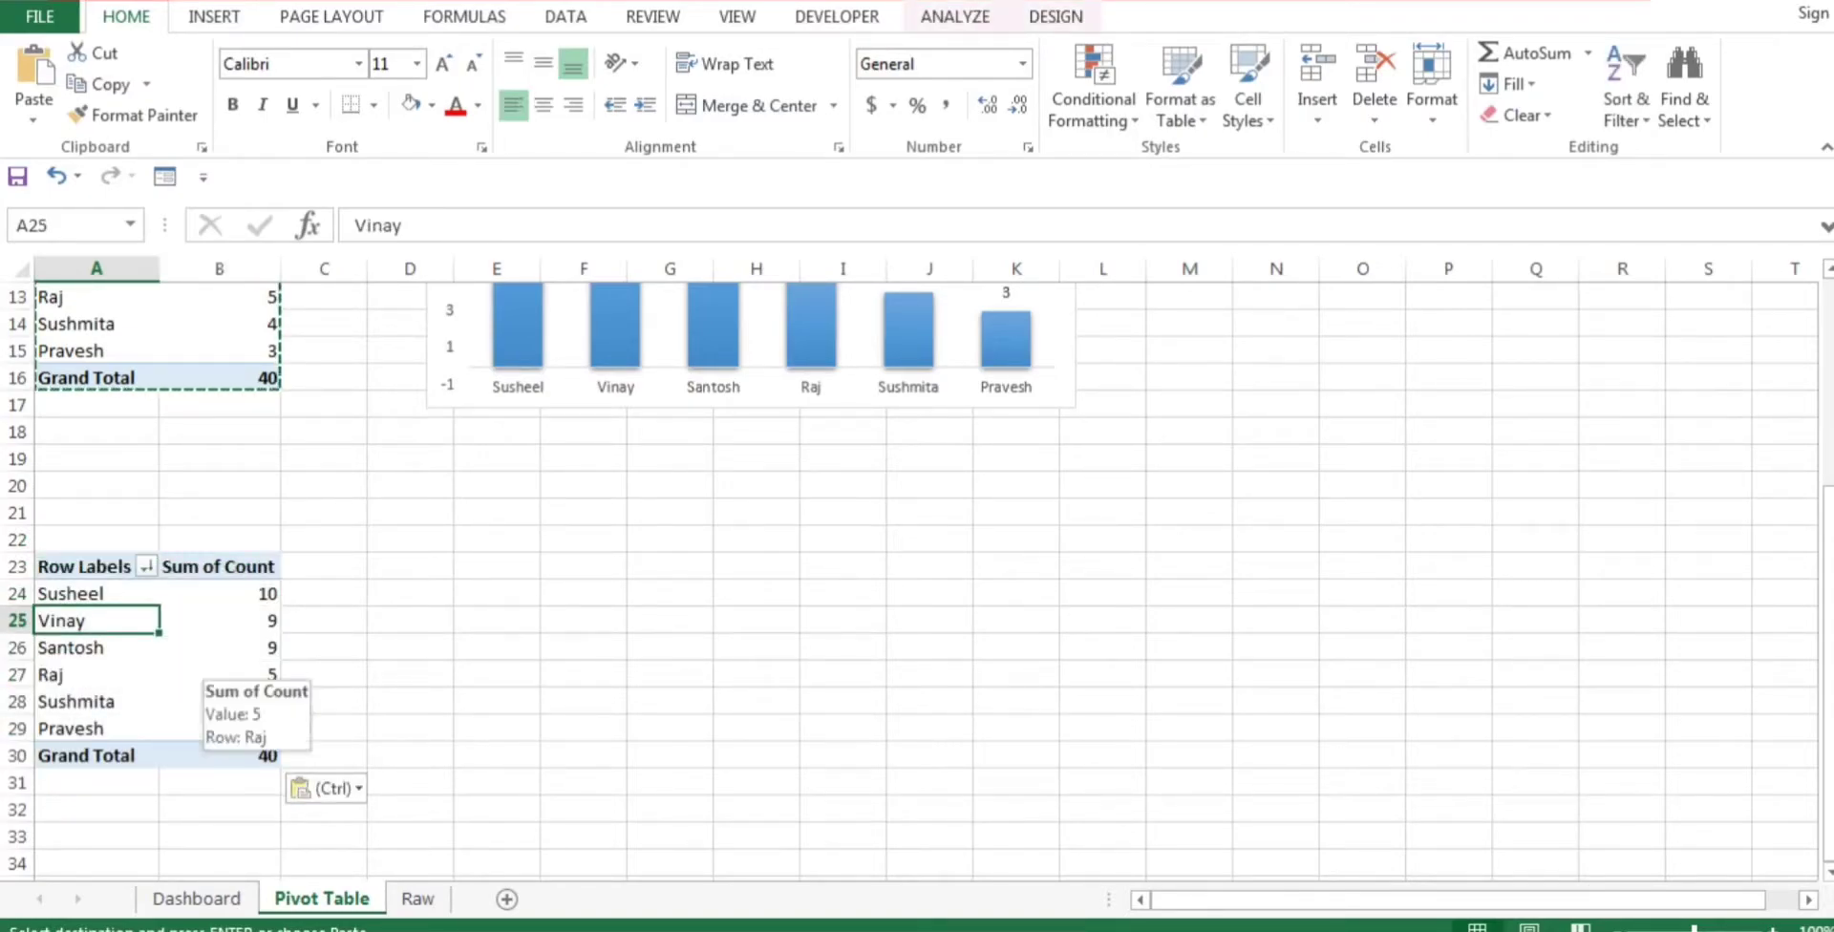
right_click(175, 653)
left_click(250, 631)
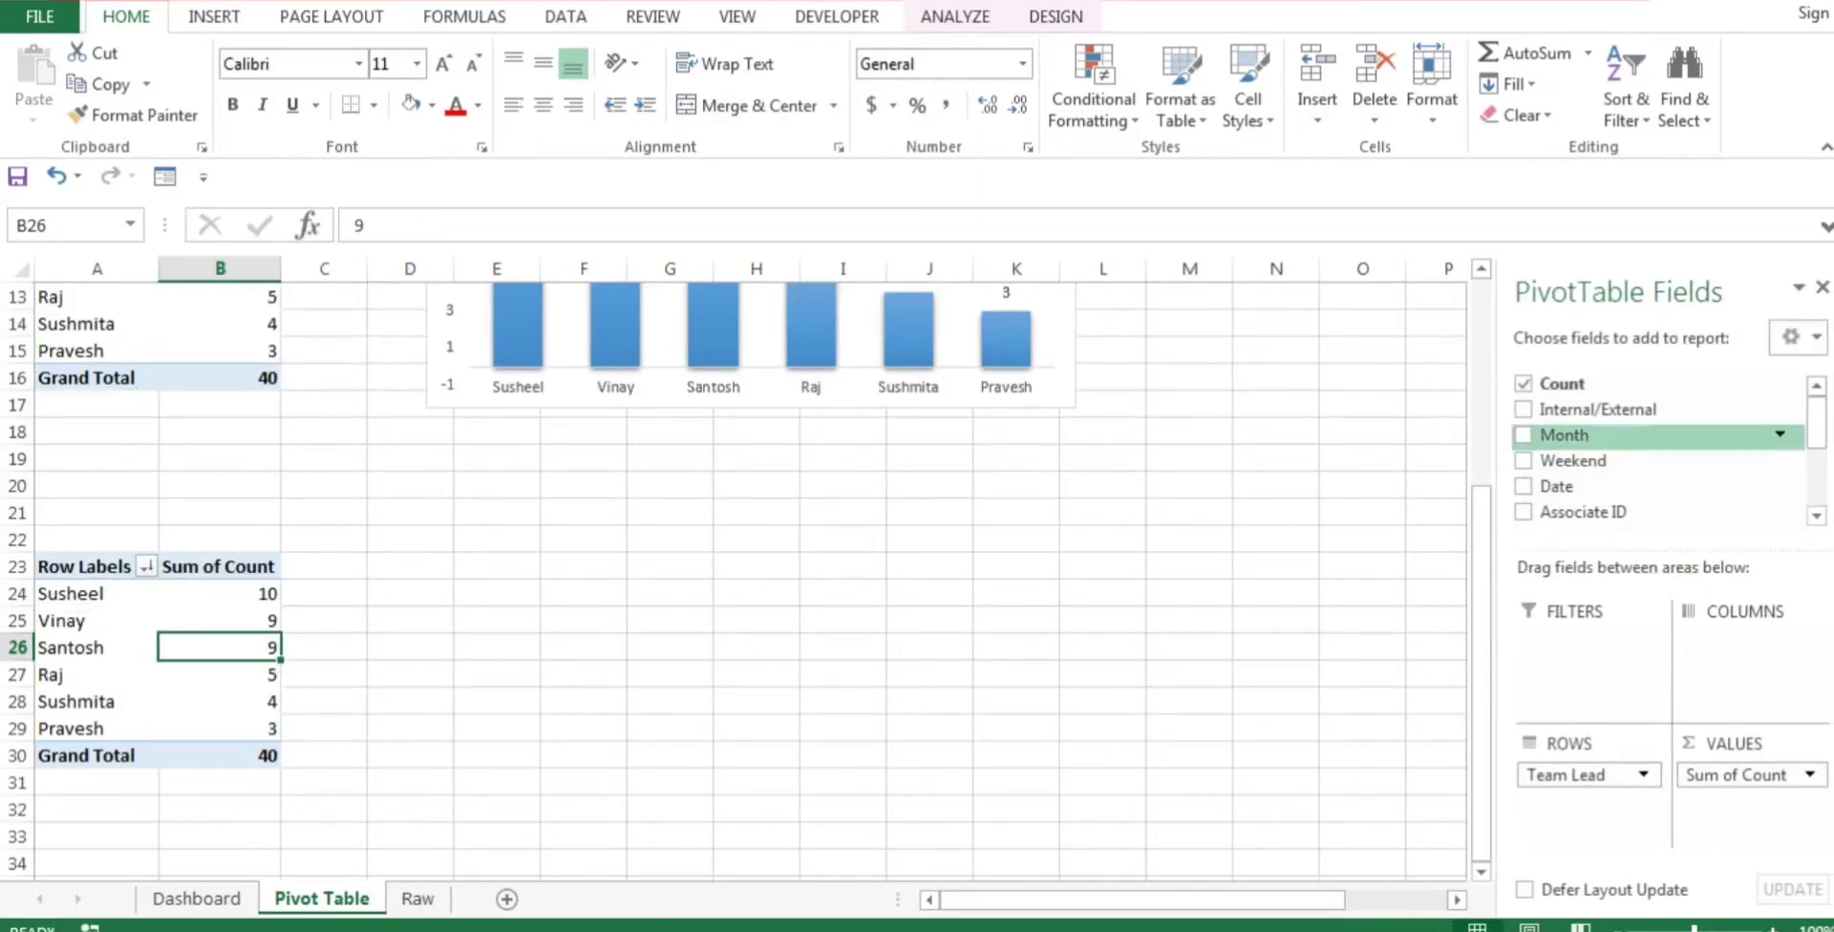
mouse_move(1564, 435)
left_mouse_down()
mouse_move(1588, 795)
mouse_move(1594, 437)
left_mouse_up()
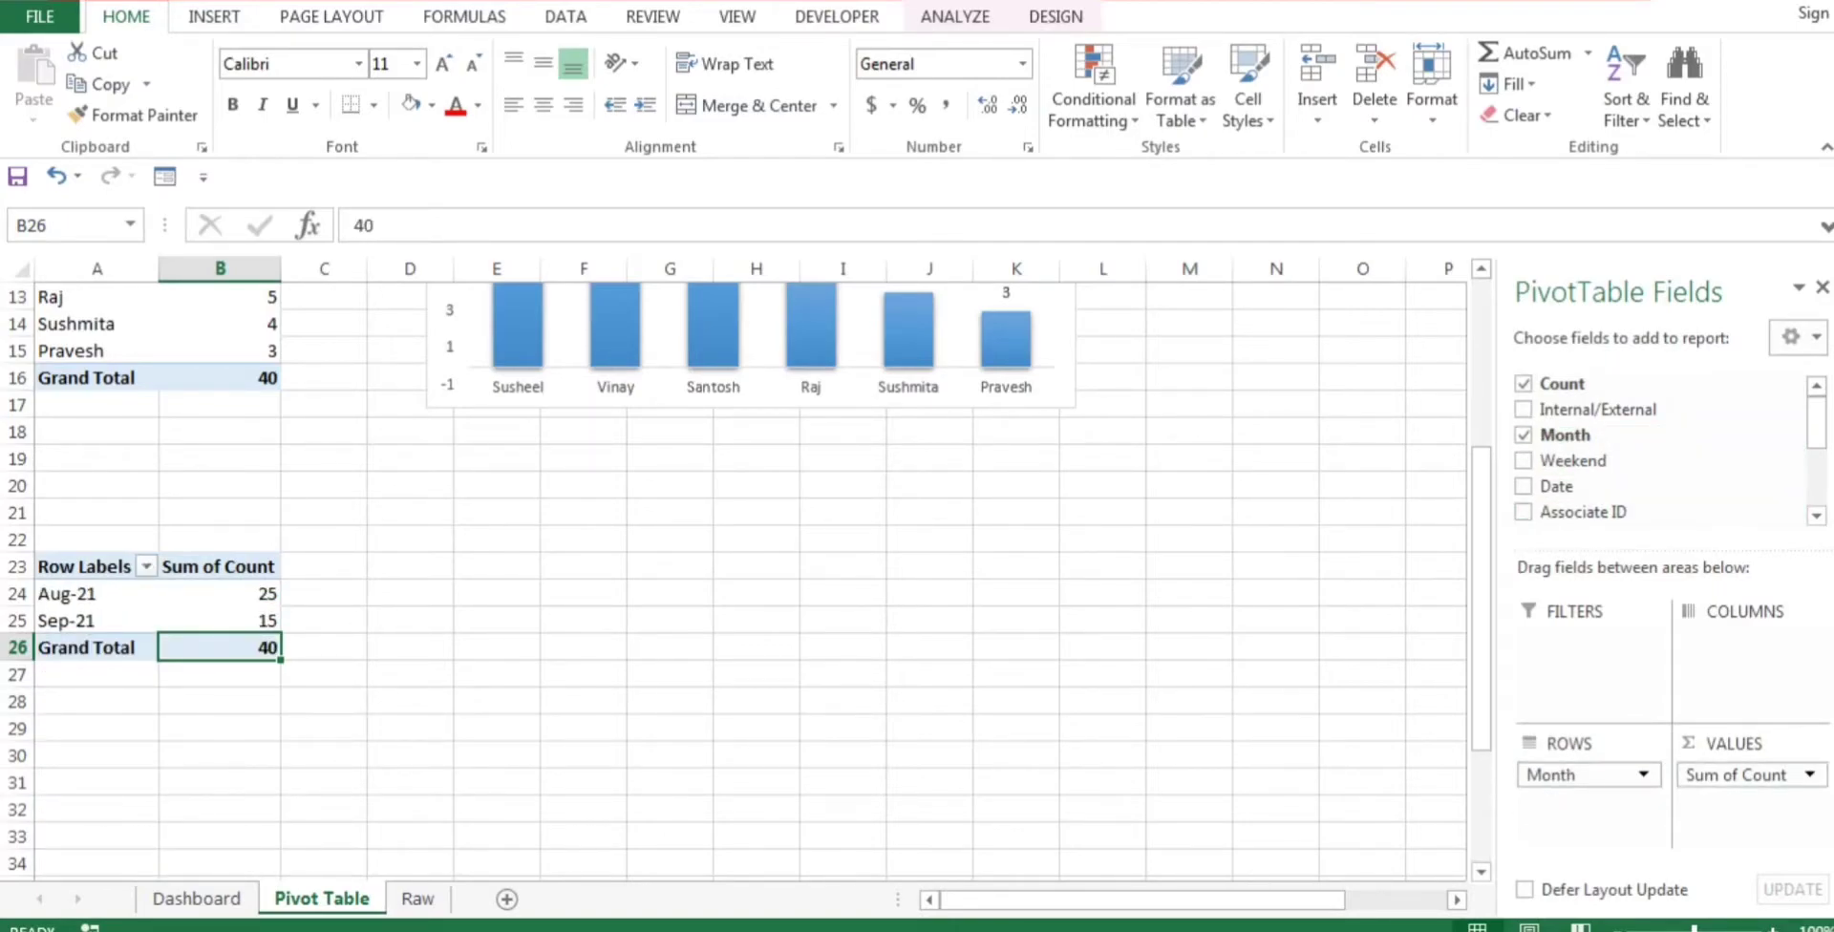
Step: Insert a clustered column chart from the month pivot table in A23:B26
left_click(40, 594)
left_click(95, 621)
left_click_drag(95, 594, 229, 648)
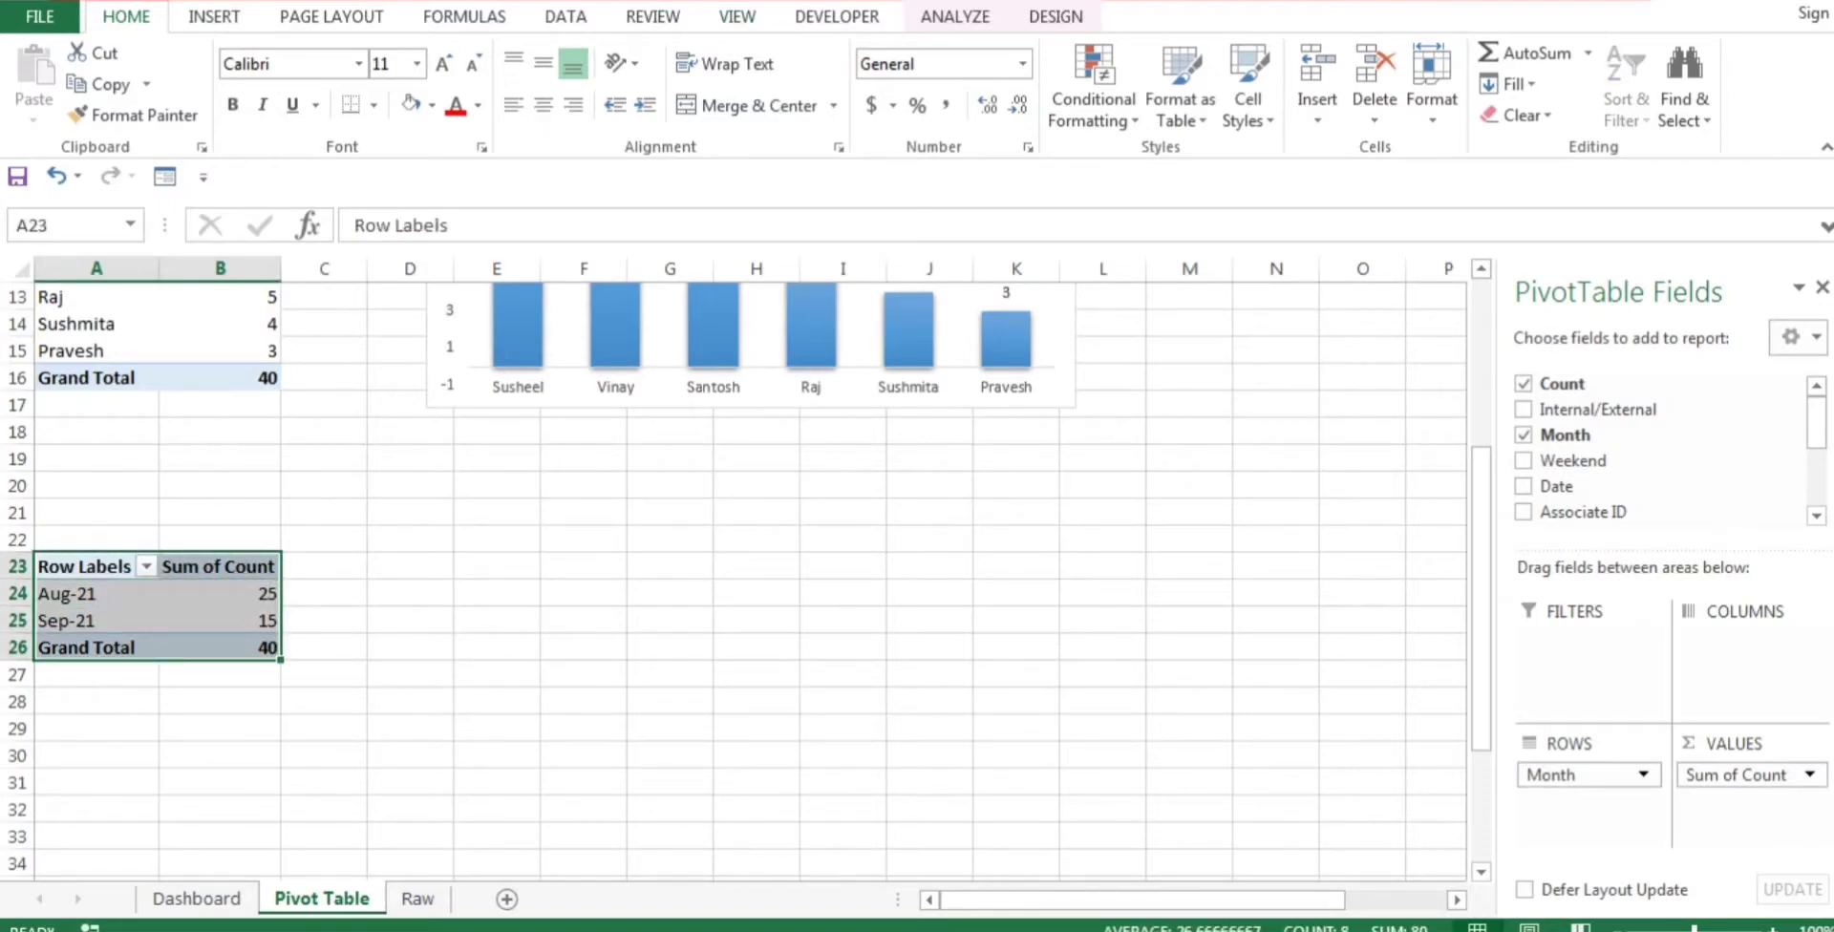
left_click(214, 16)
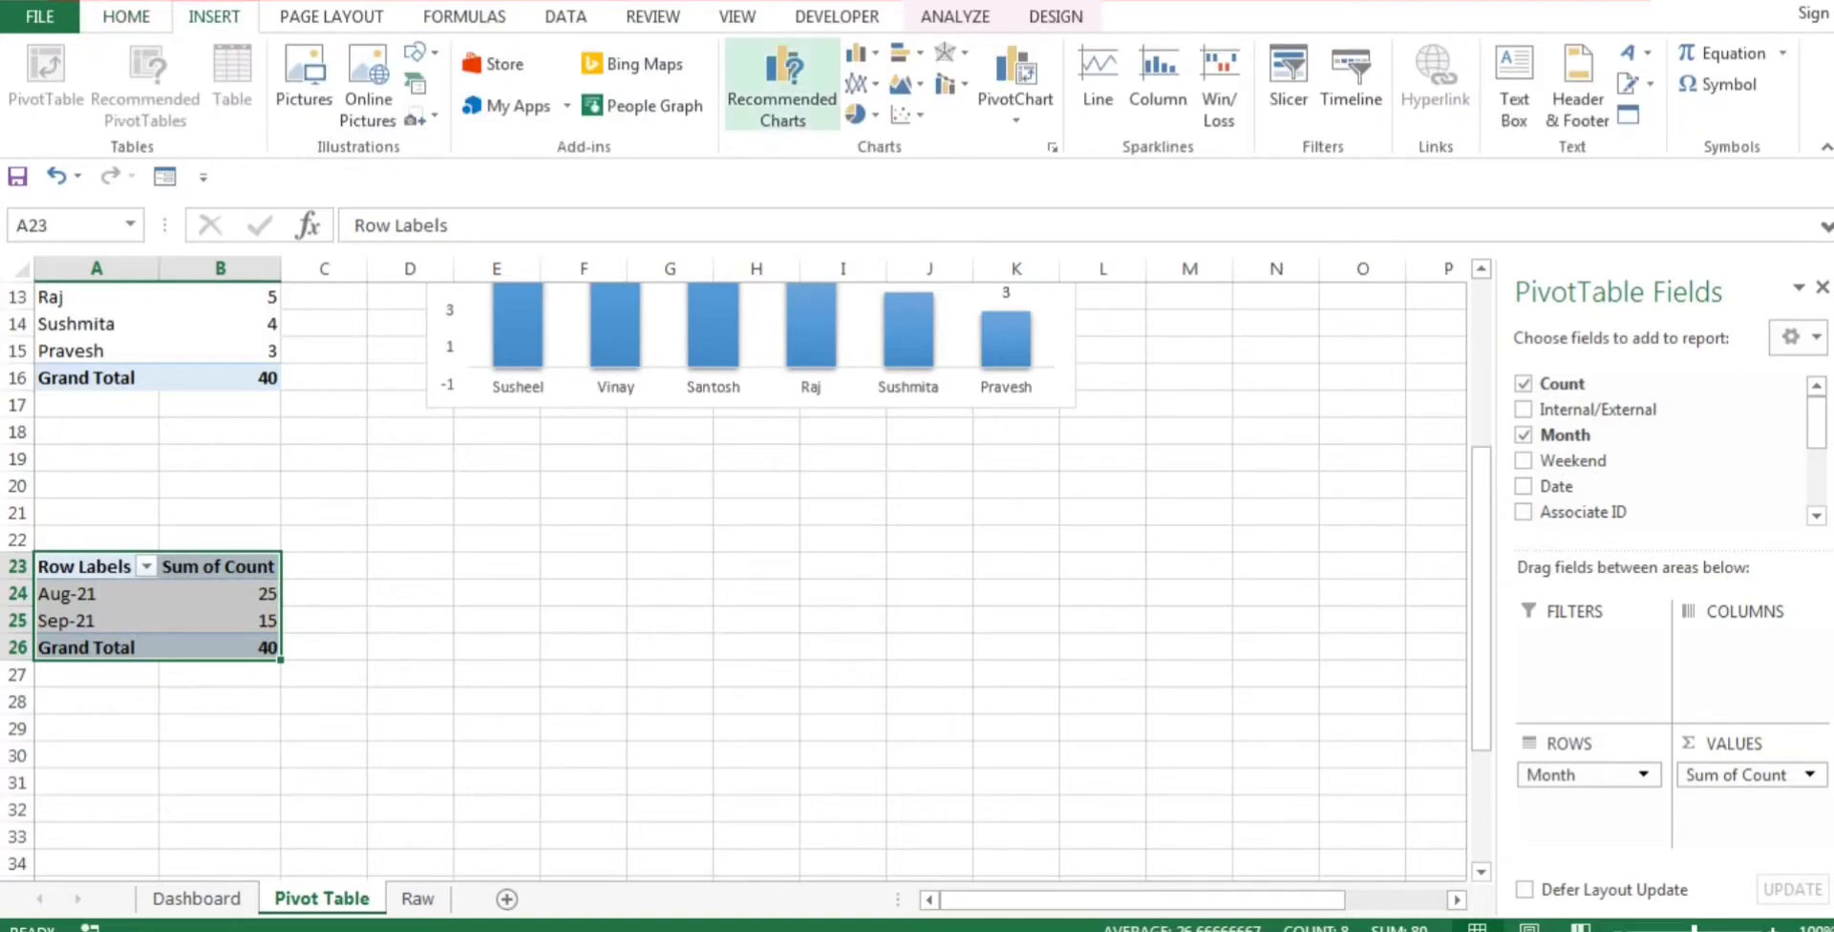
left_click(785, 71)
left_click(236, 256)
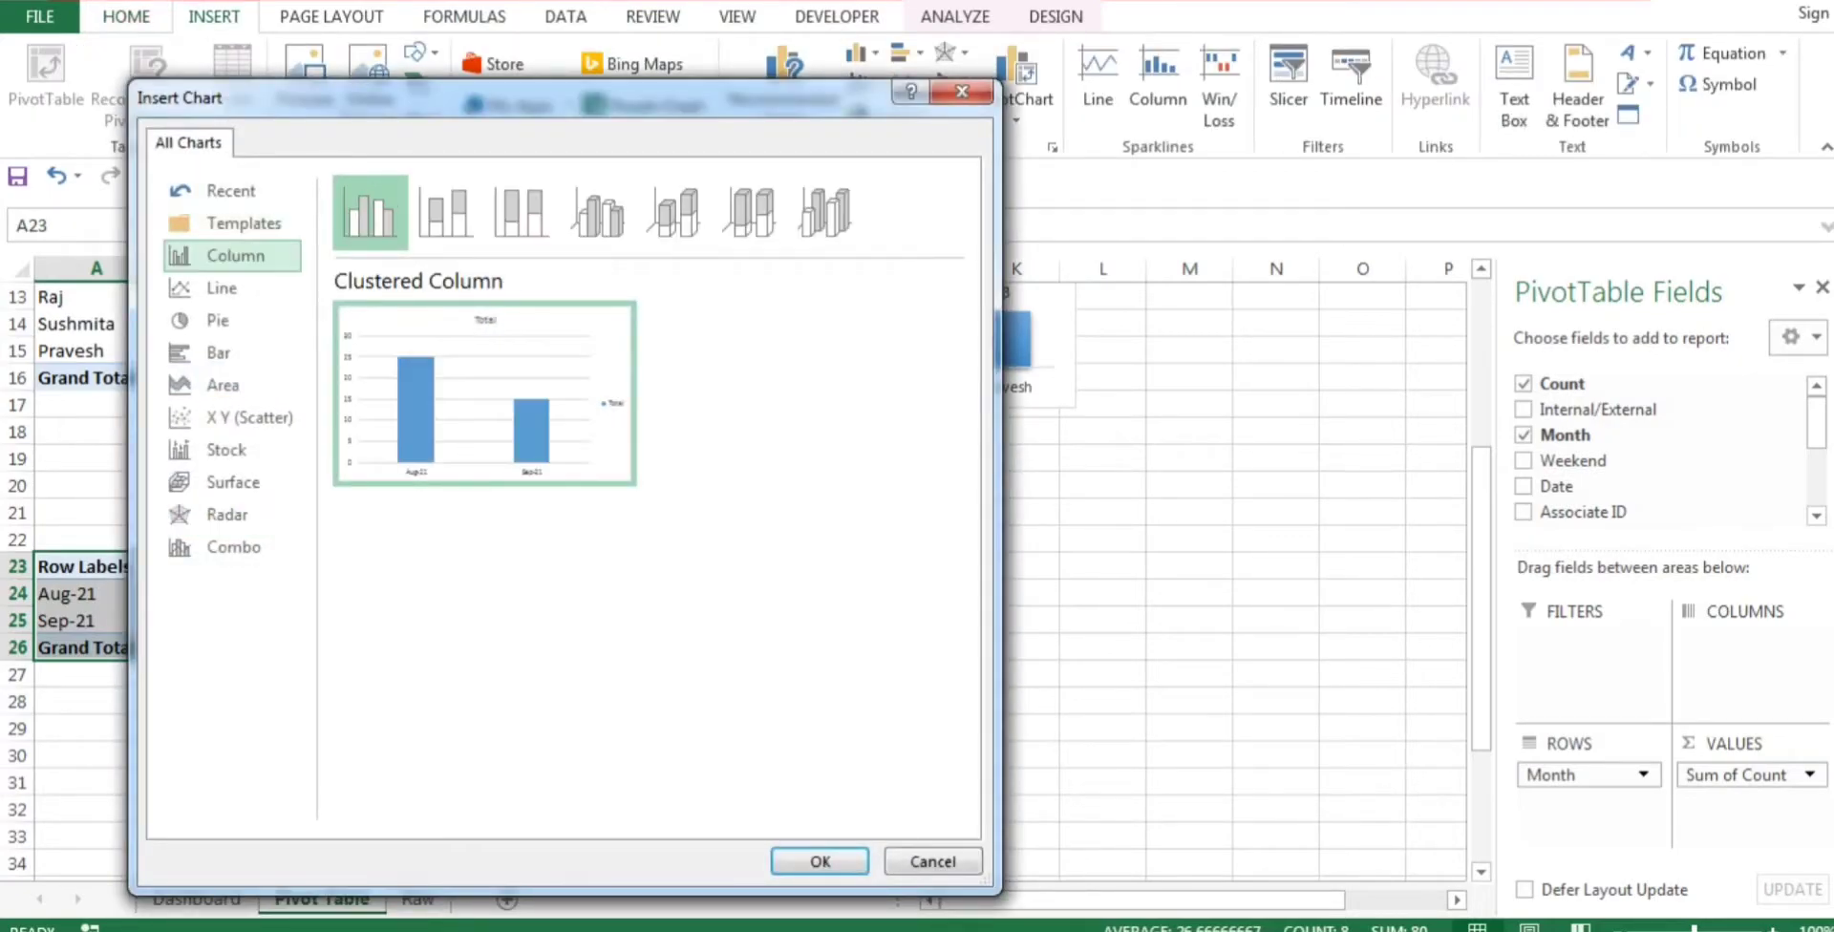
mouse_move(468, 392)
left_click(820, 861)
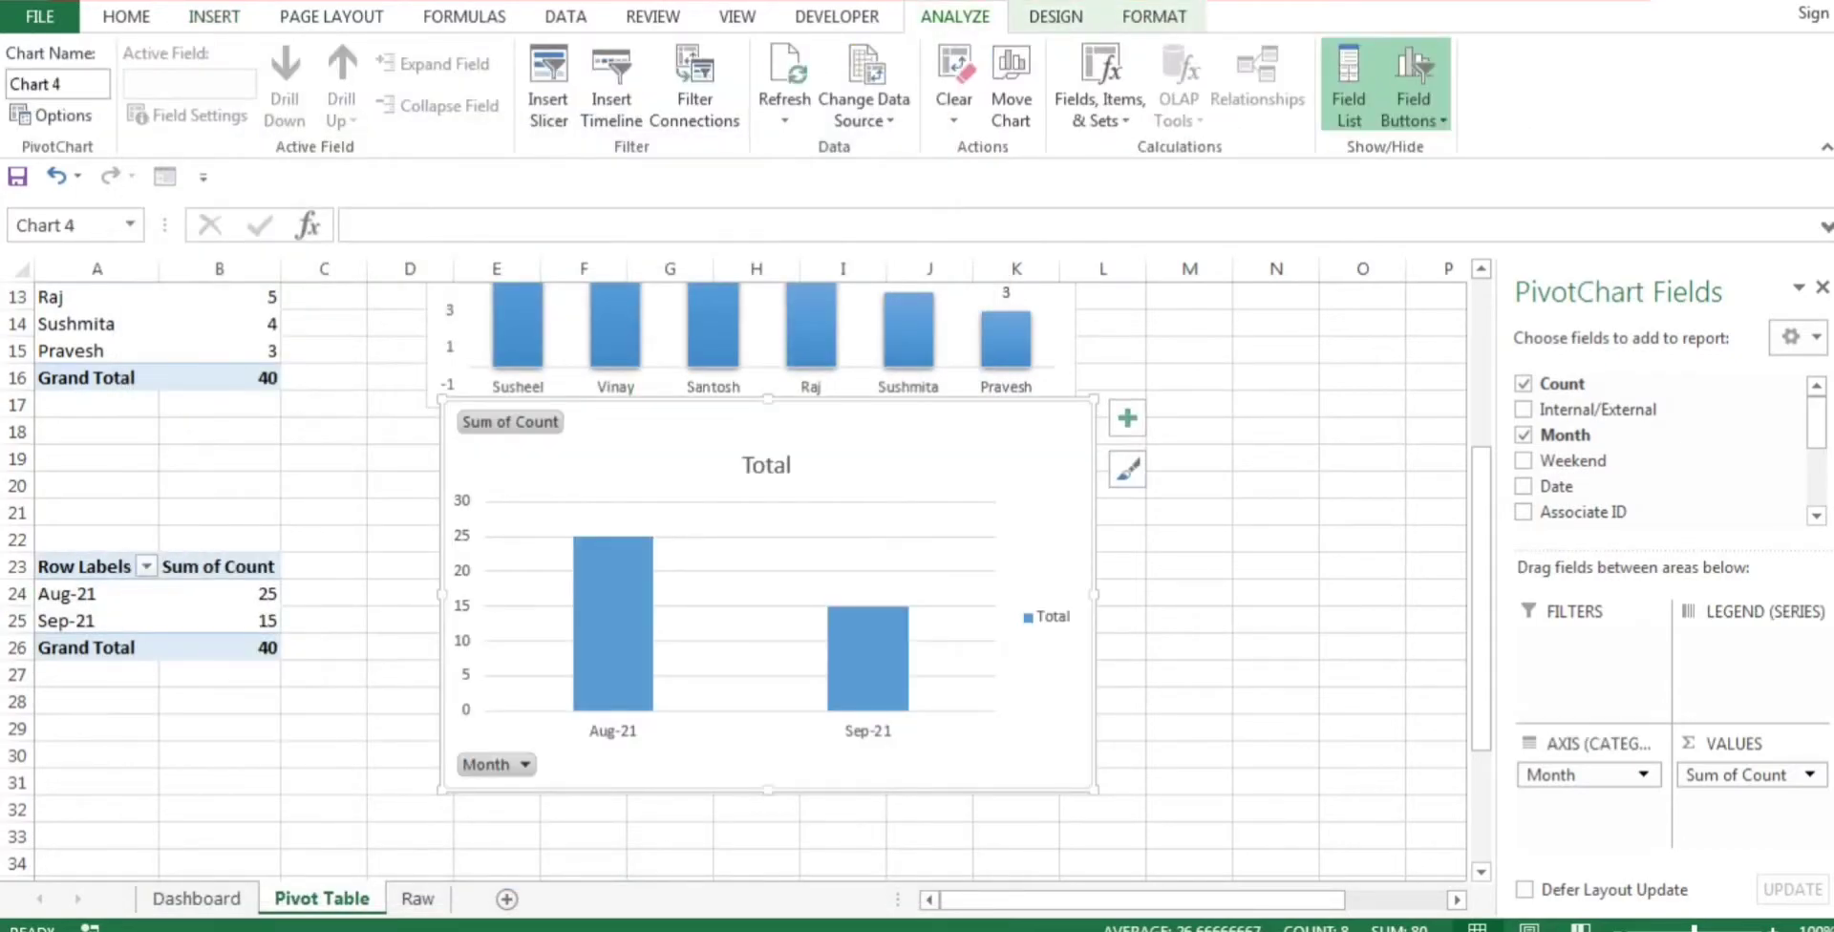
Step: Apply the last style in the chart style gallery, with wide gradient columns and a bold title, to the month chart
left_click(1128, 469)
scroll(1311, 668, "down", 2)
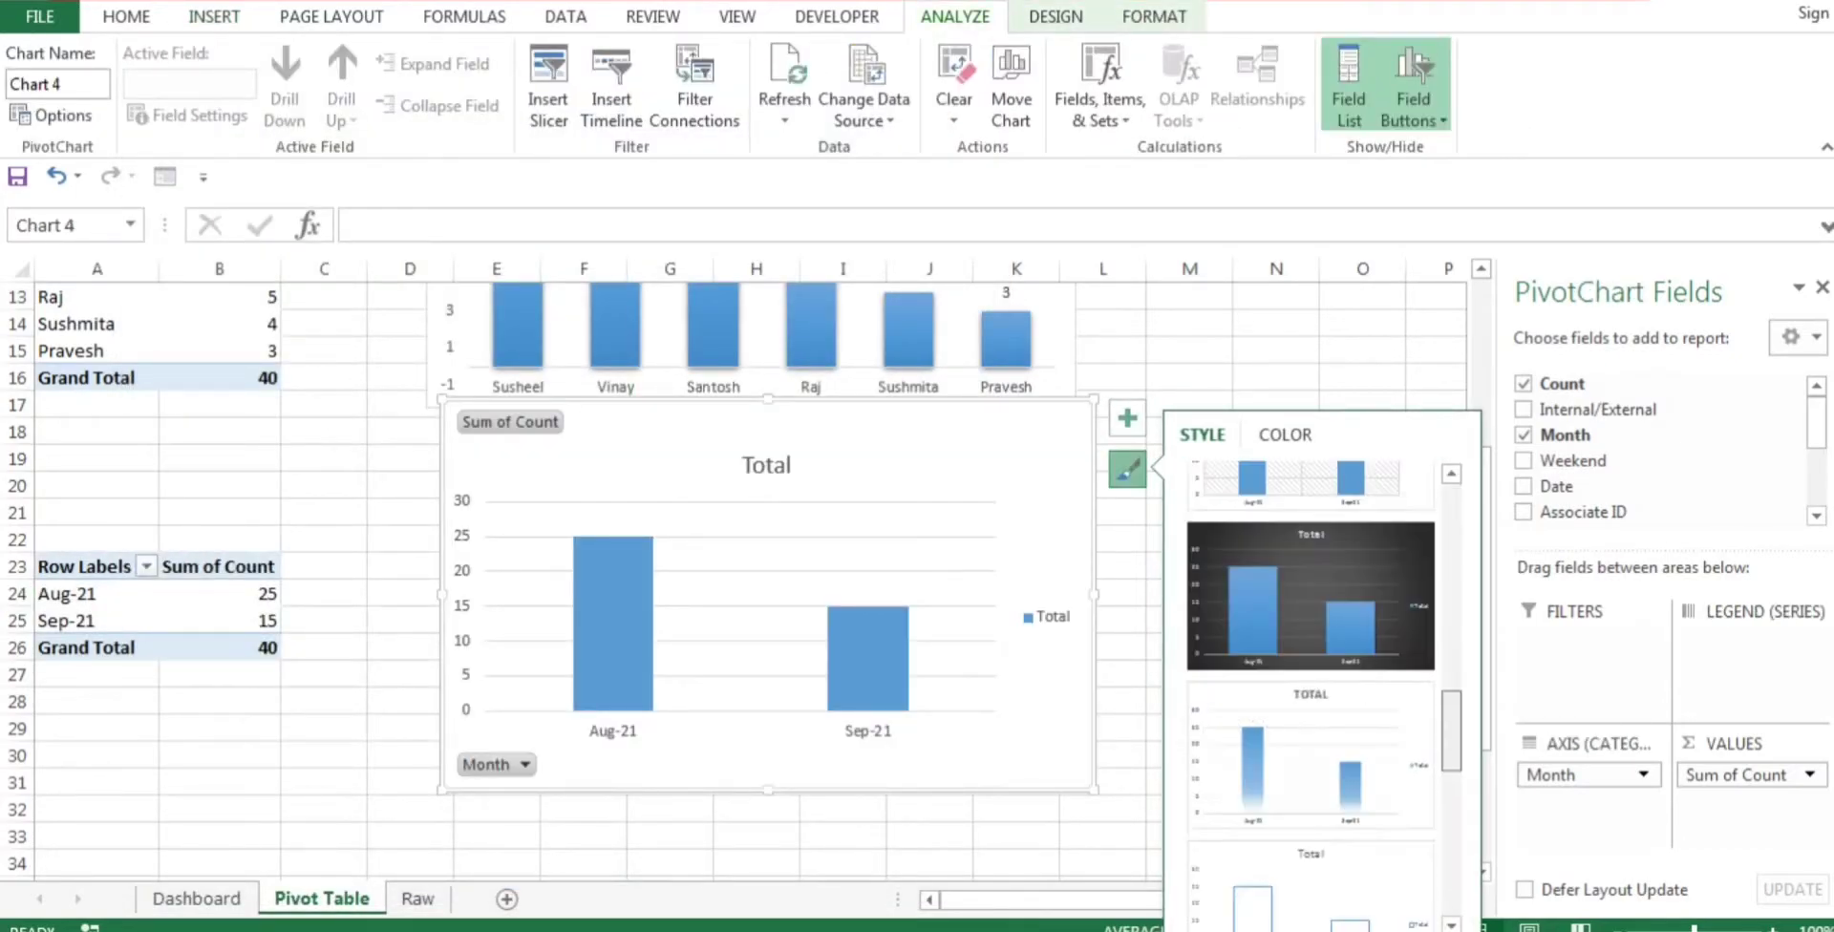
scroll(1311, 716, "down", 2)
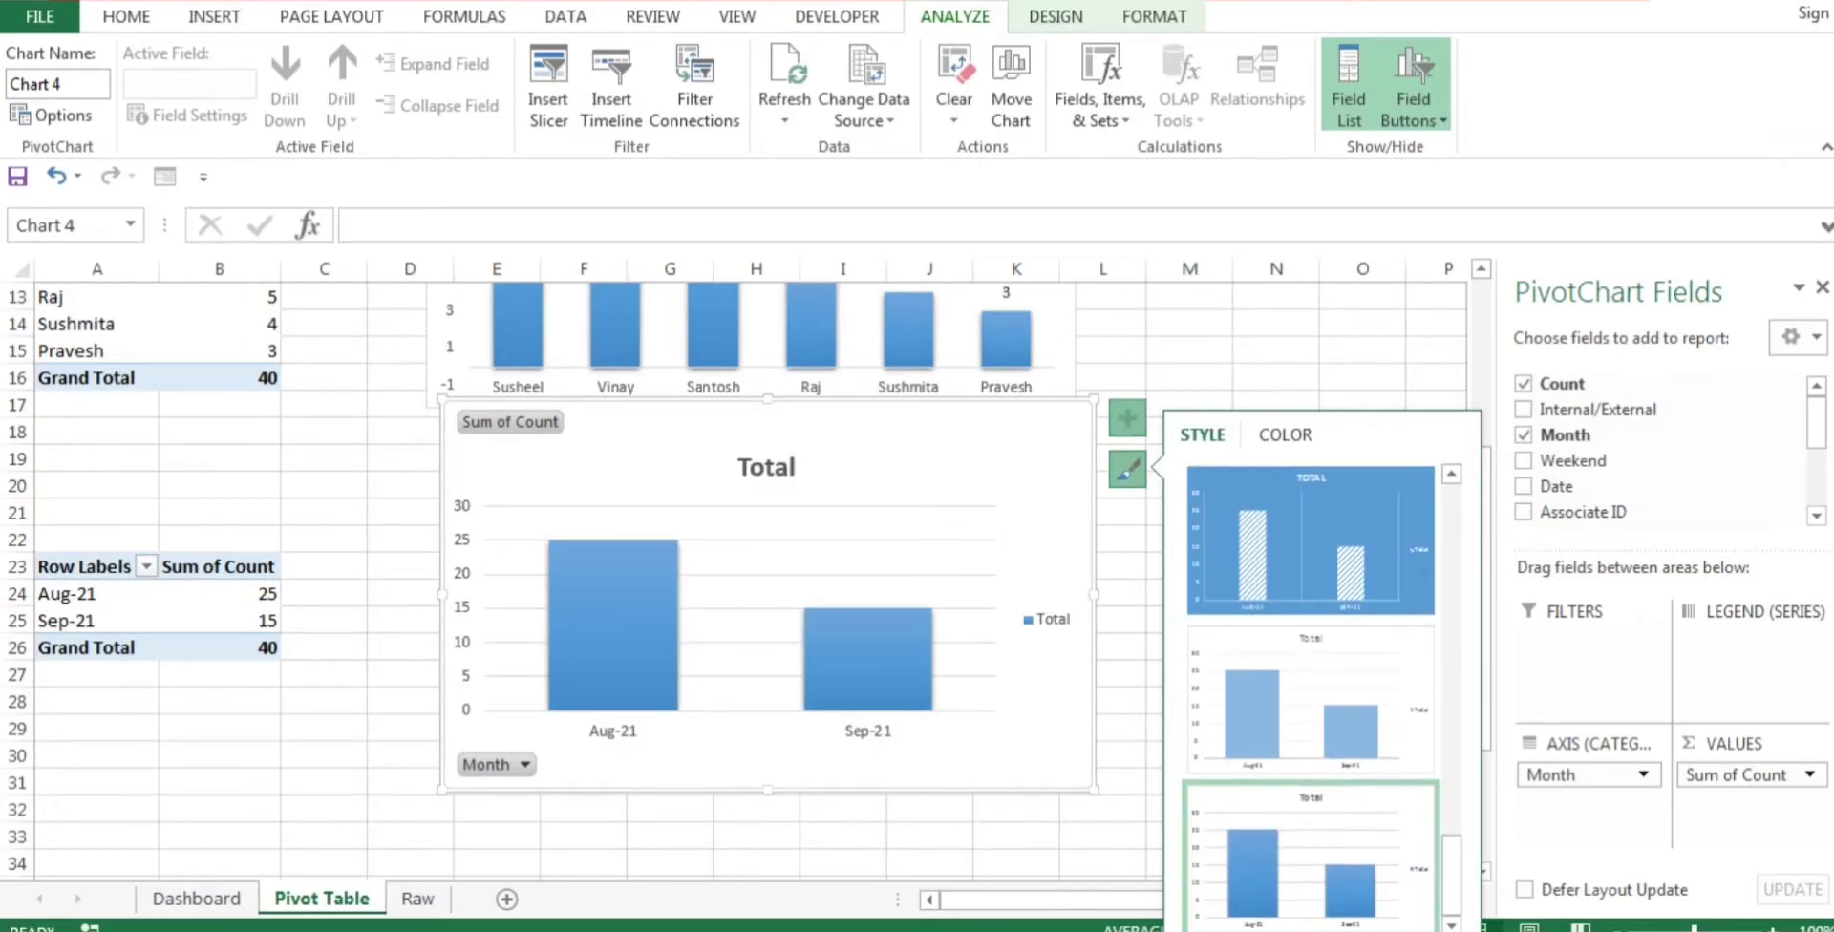
Step: Add data labels to the month chart, keep its title, and remove the legend and gridlines
left_click(1127, 418)
left_click(1193, 532)
left_click(1194, 504)
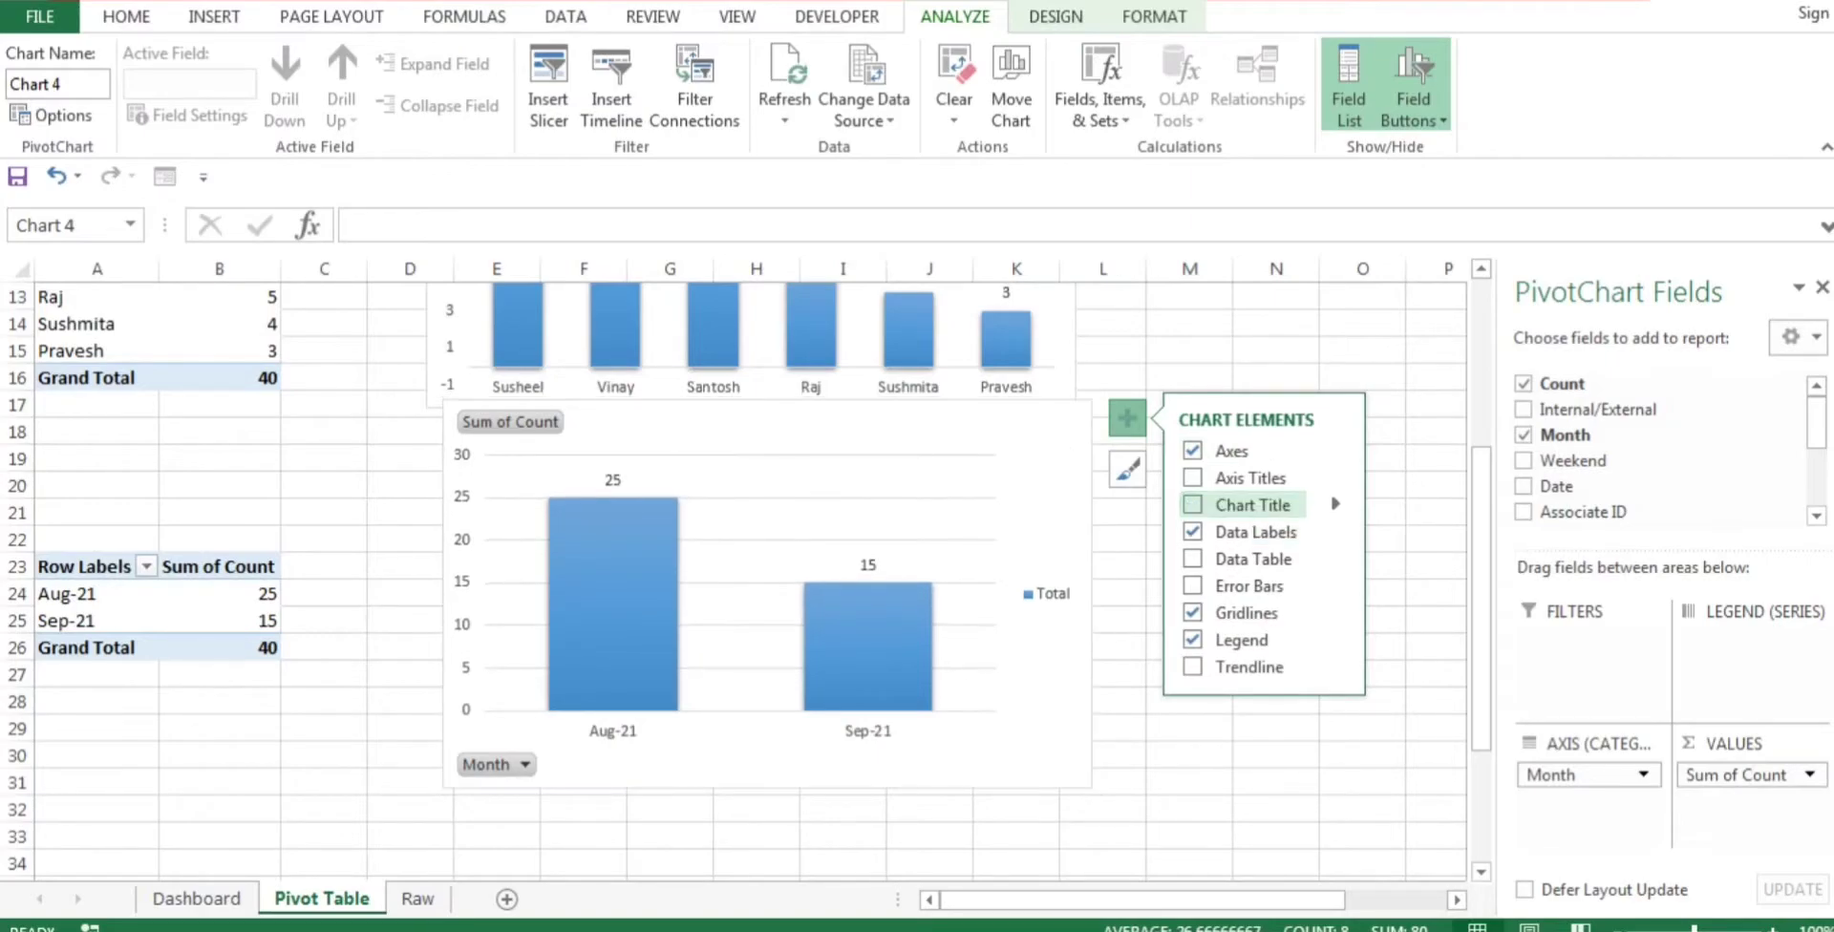
left_click(1193, 504)
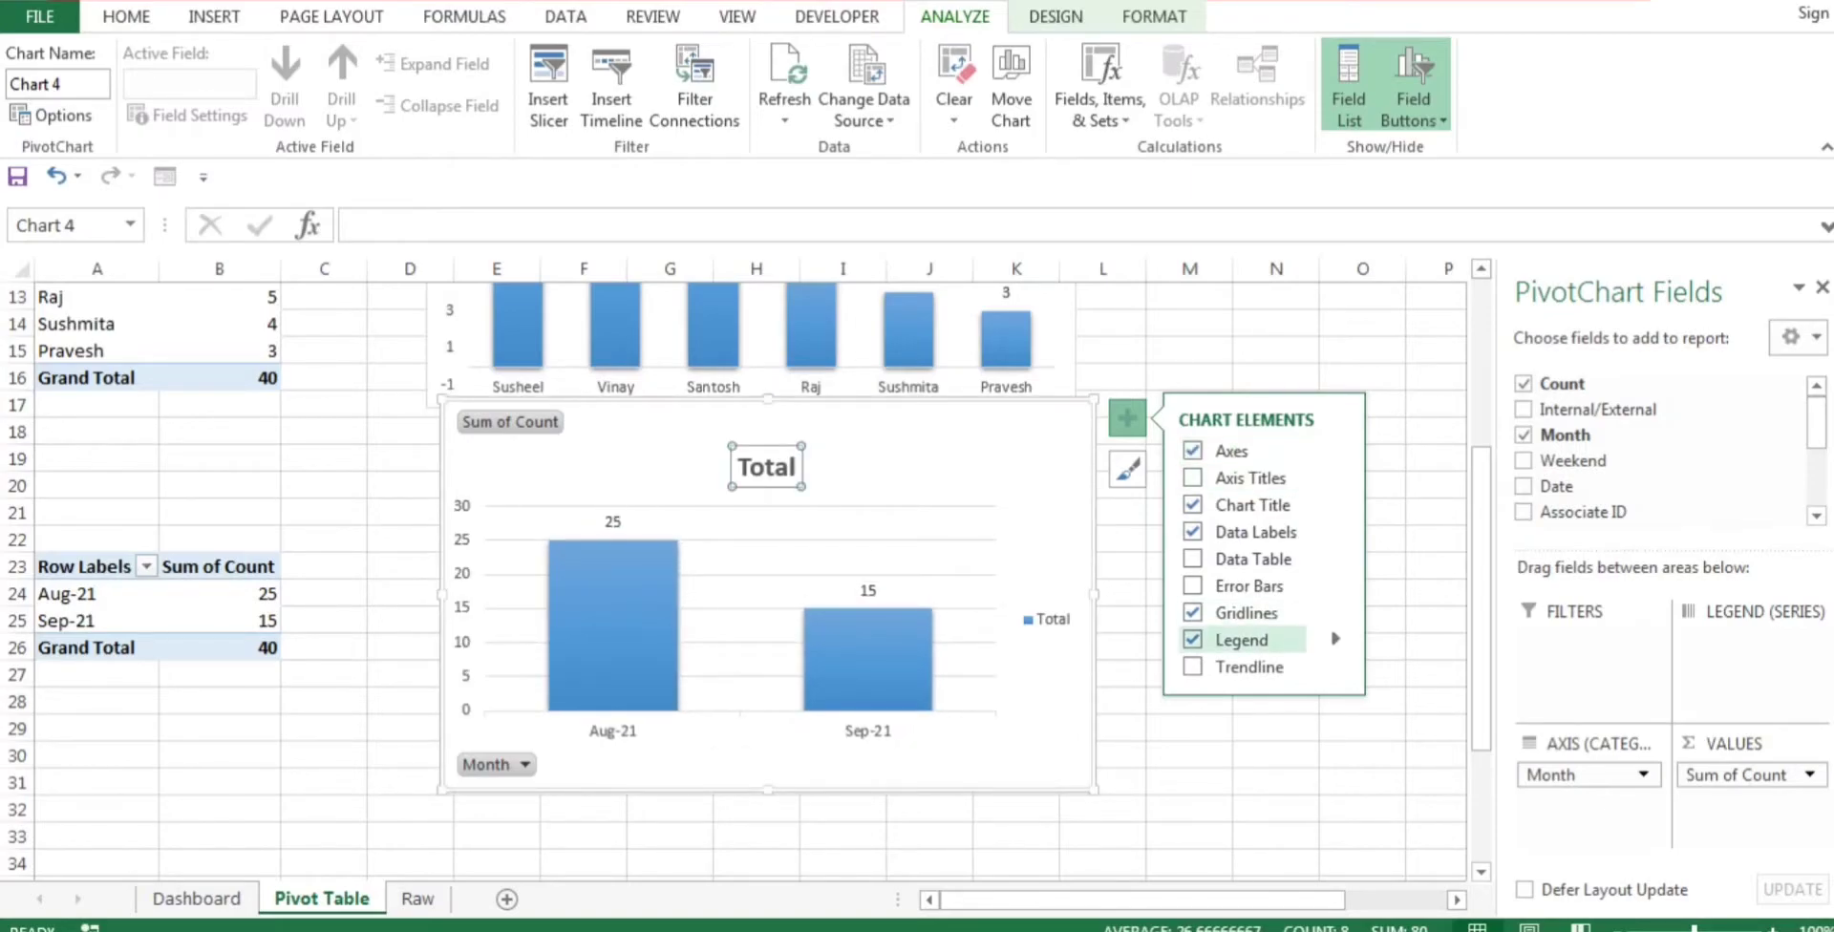
left_click(1193, 639)
left_click(1194, 613)
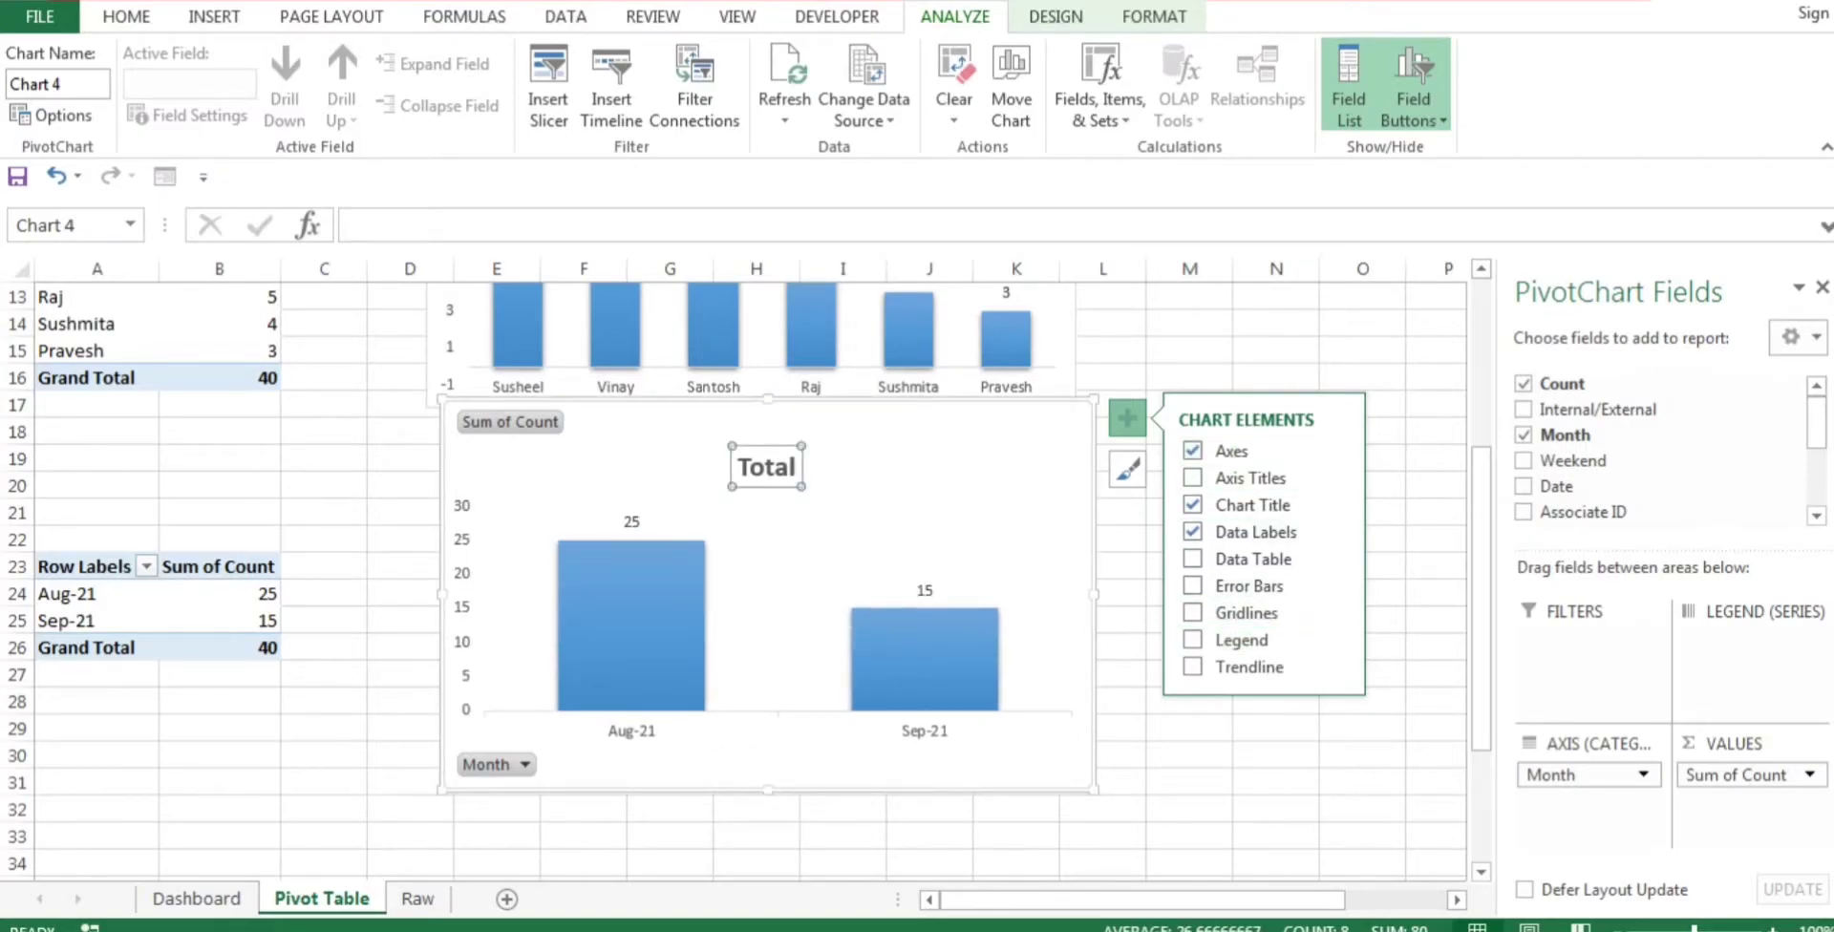
Step: Change the month chart's title to "Monthly Escalations" and shift it slightly upward within the chart
left_click(766, 467)
double_click(767, 467)
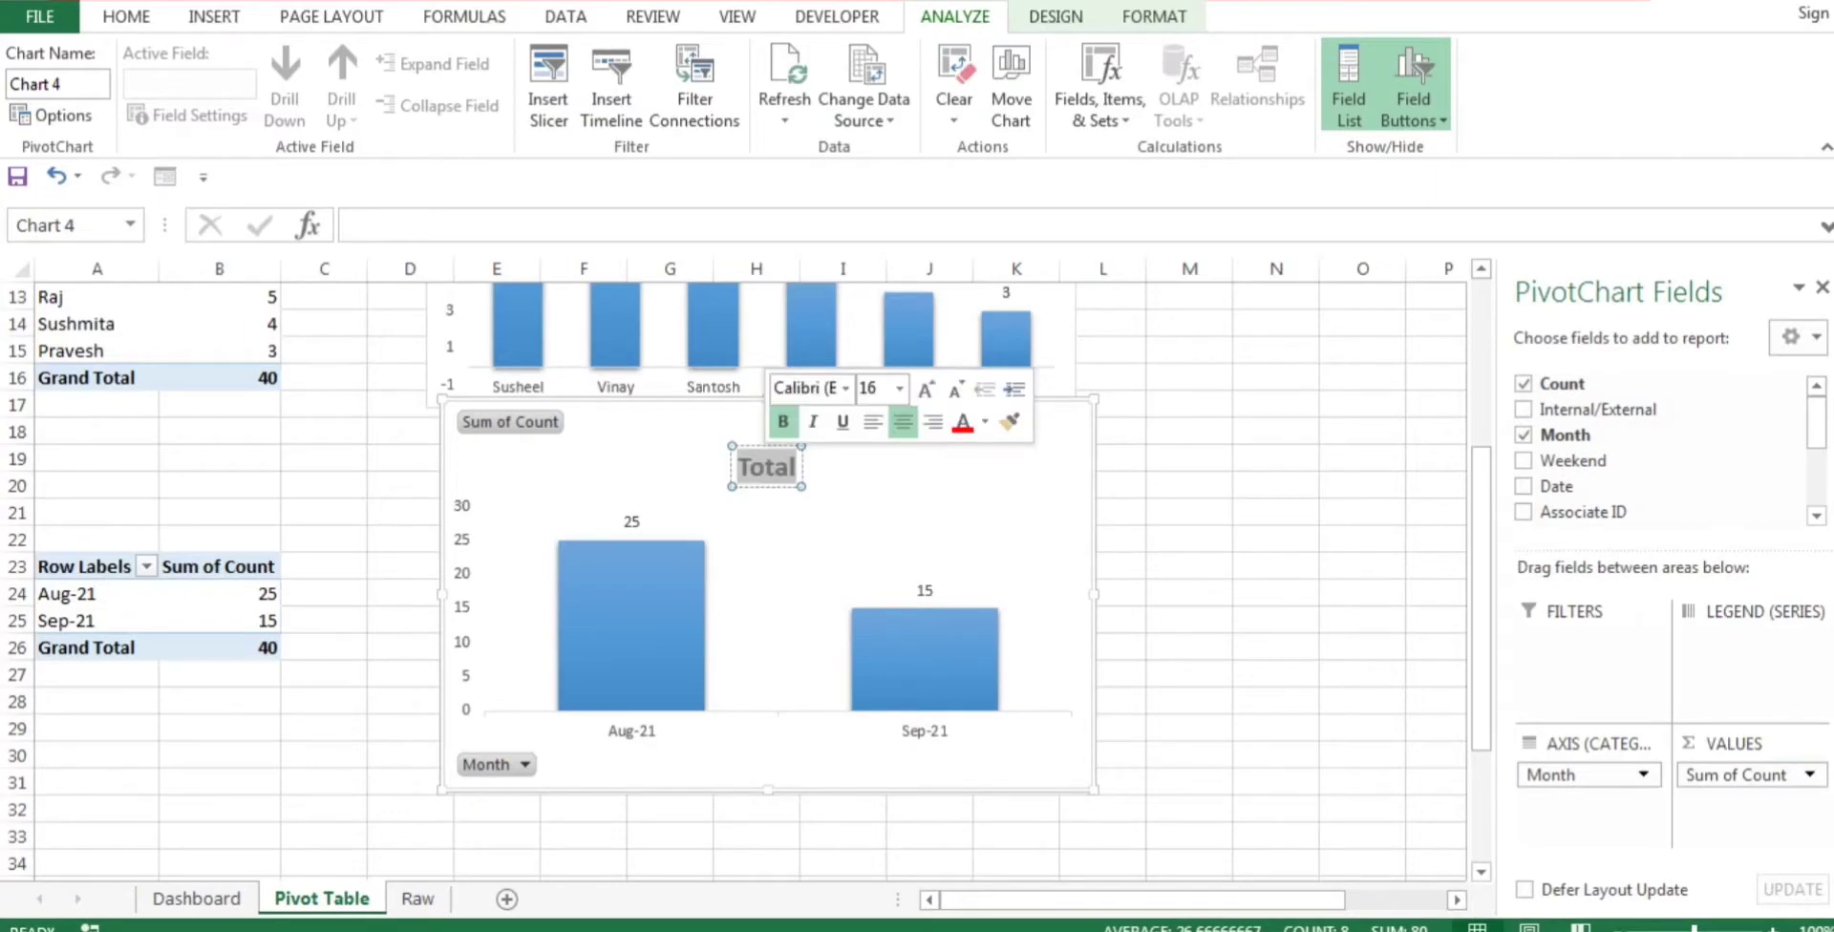
type("Monthly Escalations")
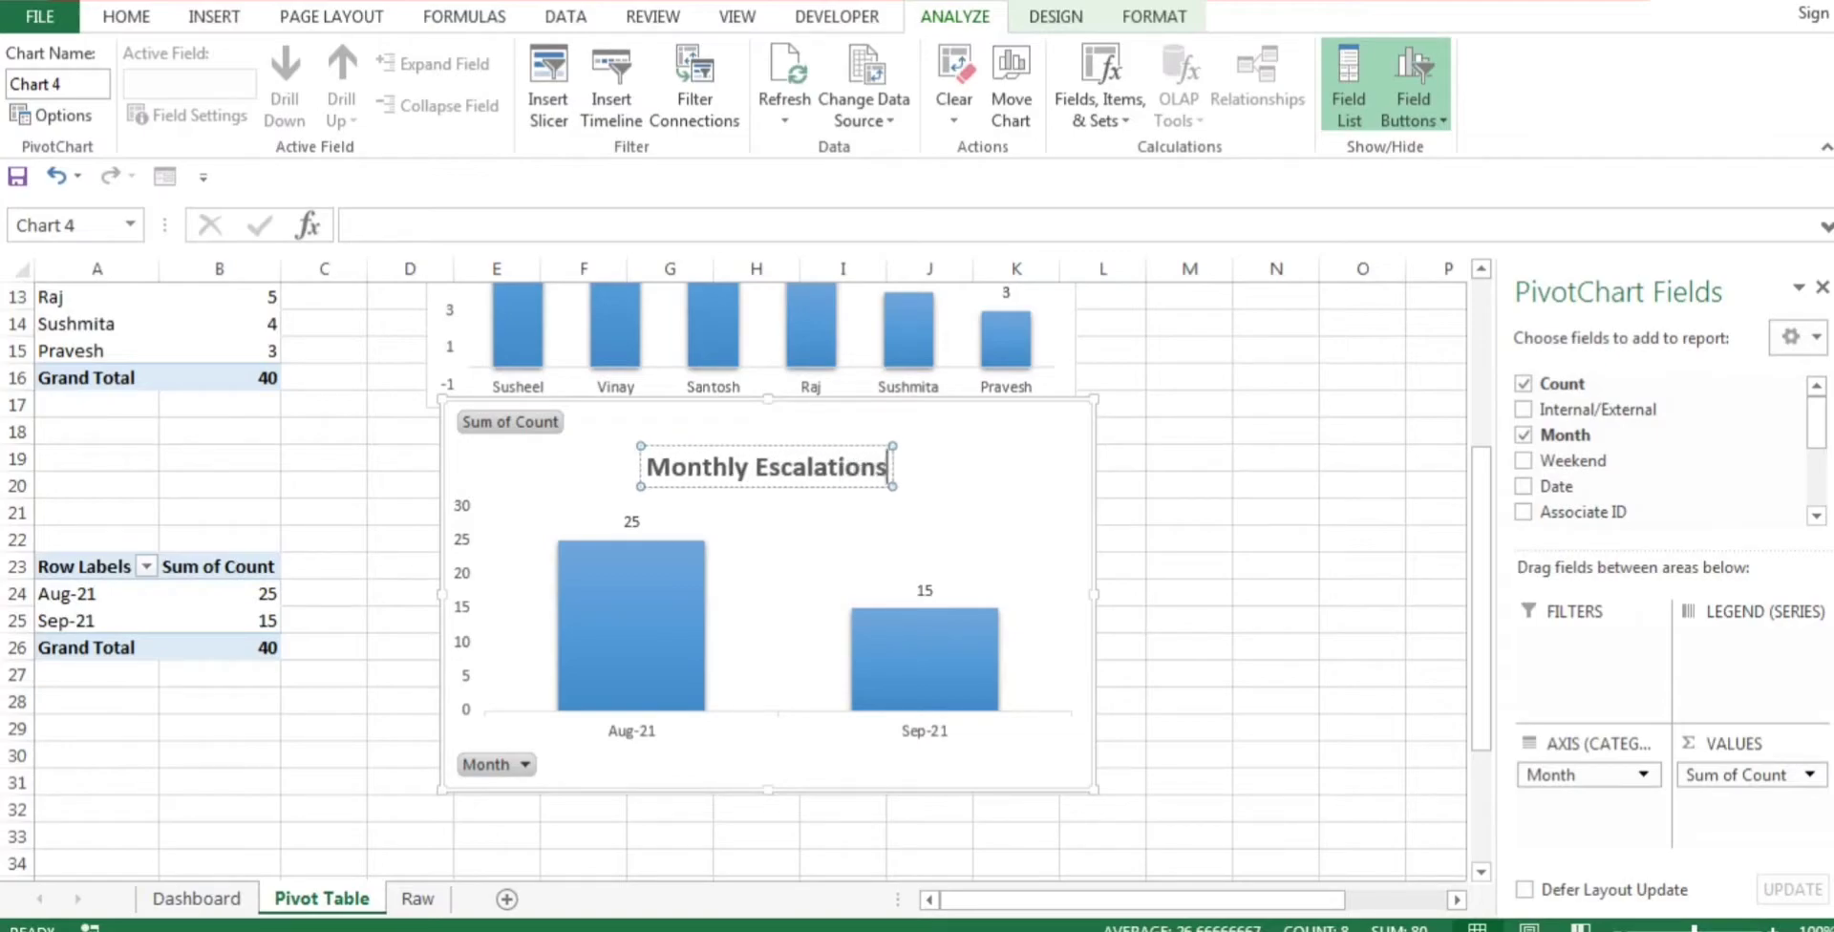
left_click_drag(812, 446, 813, 424)
left_click(984, 454)
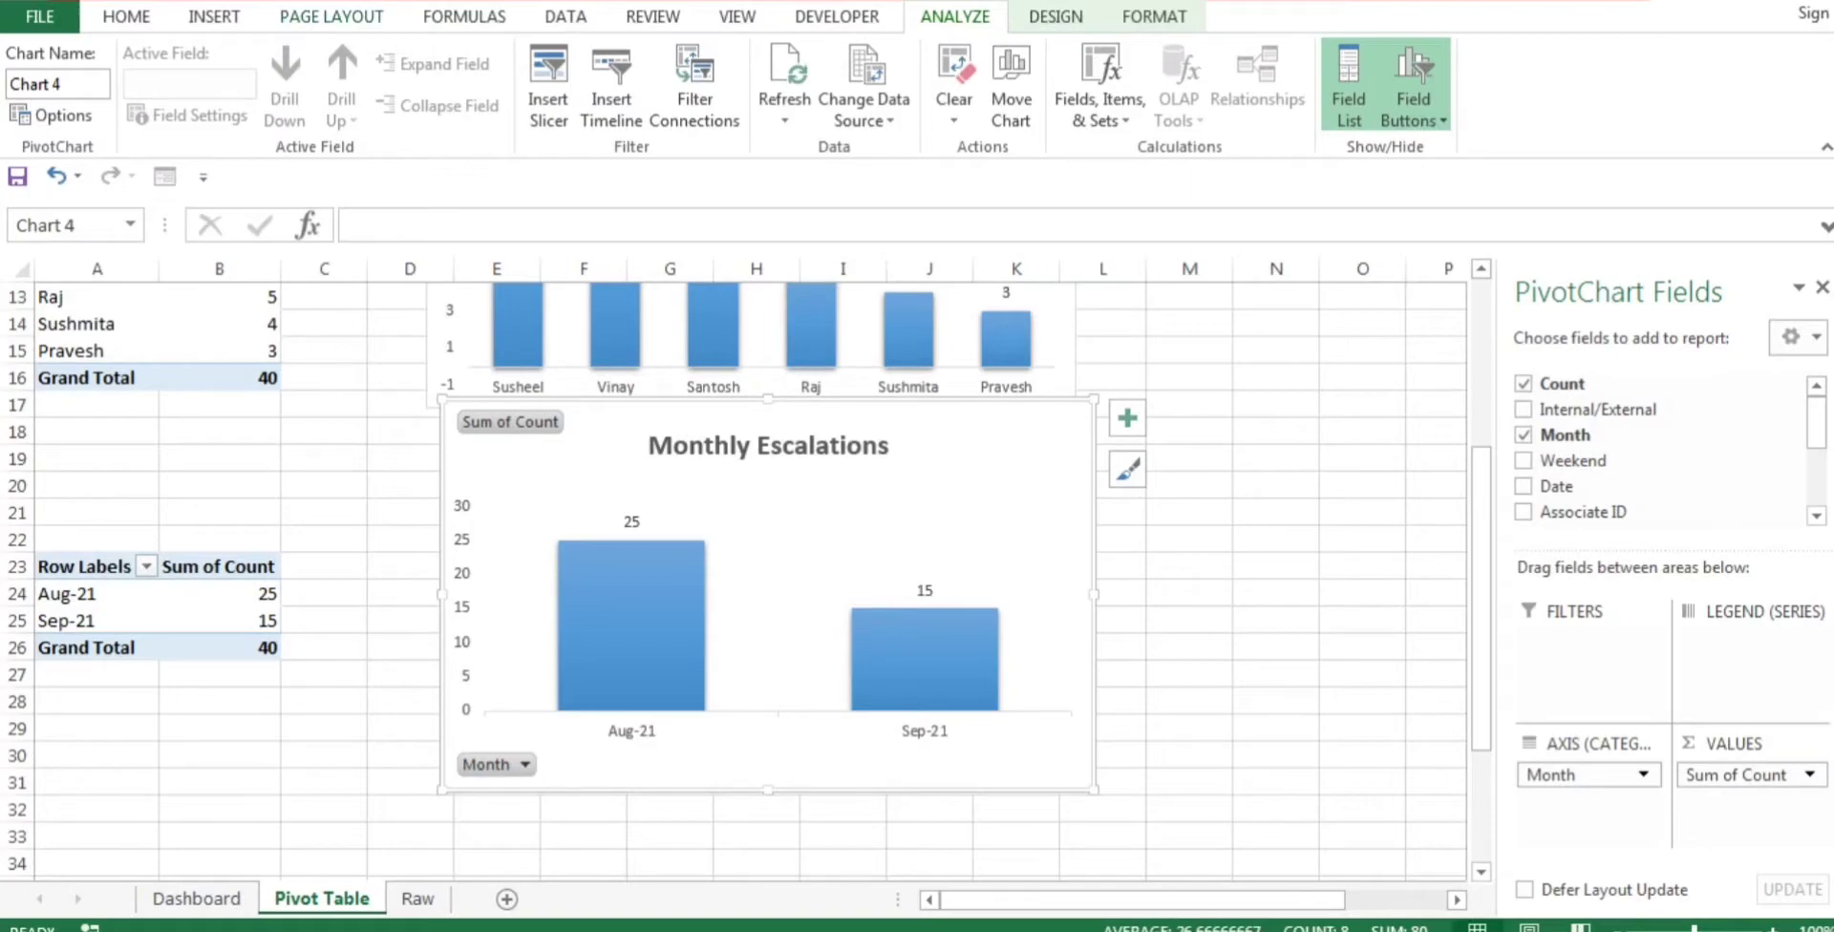
left_click(214, 16)
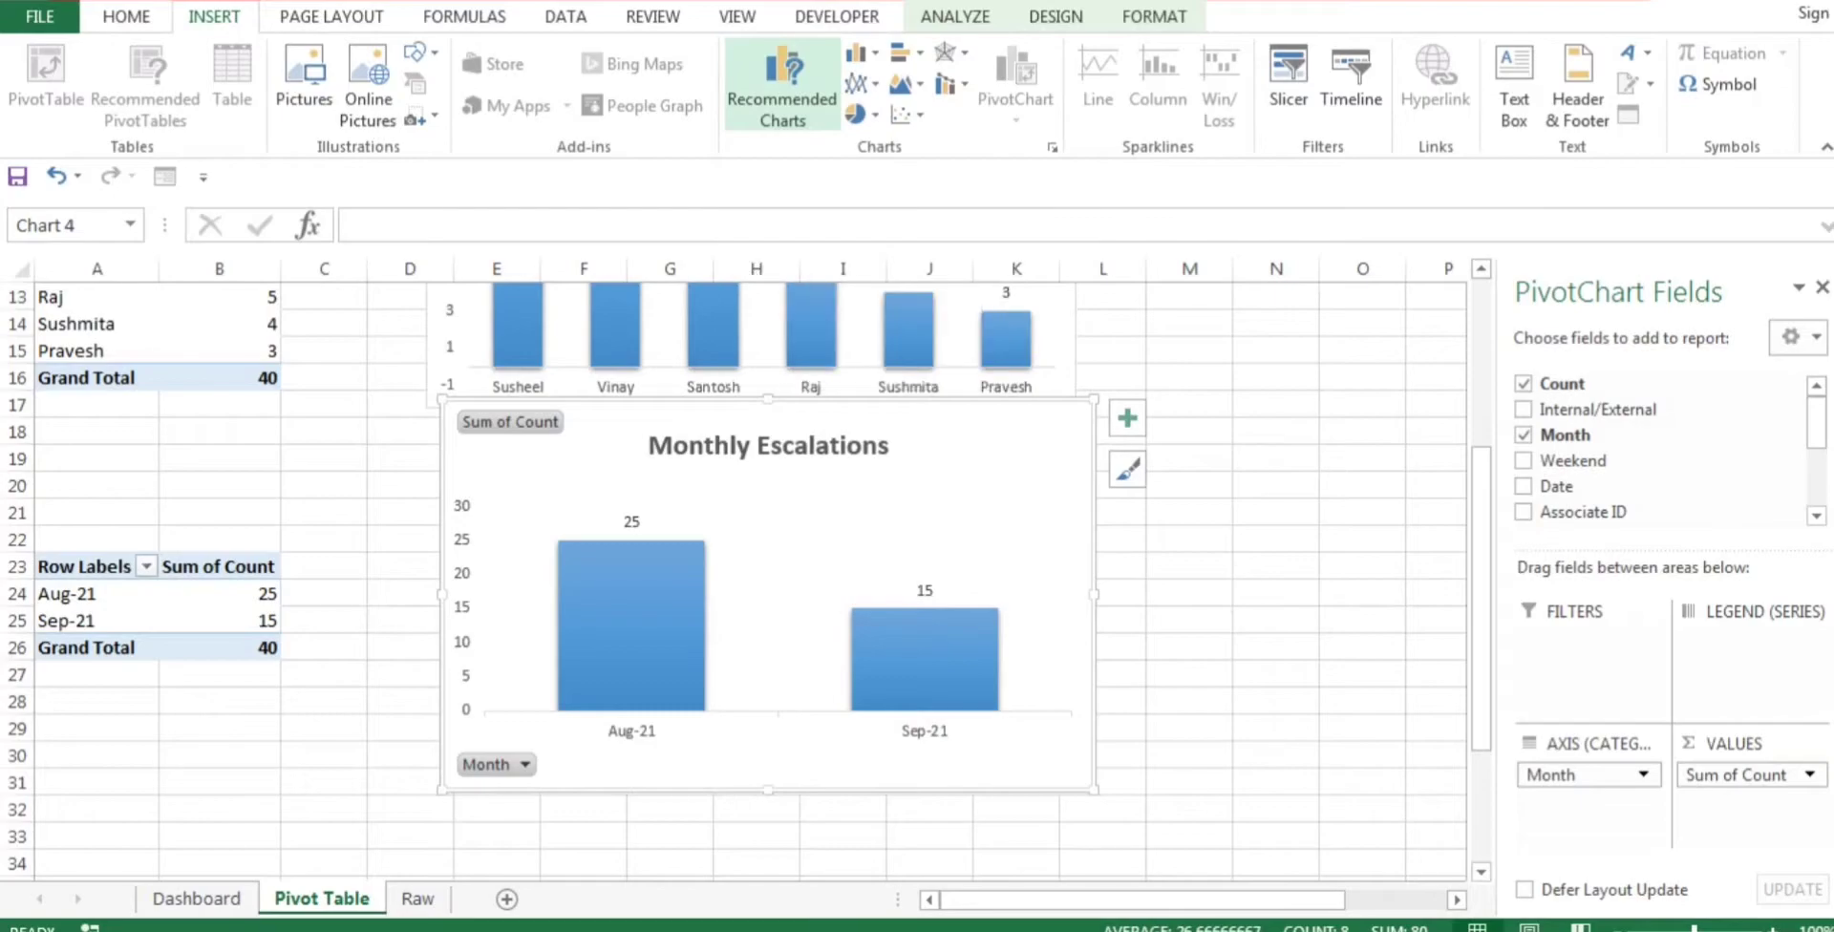
left_click(782, 86)
left_click(222, 288)
mouse_move(484, 394)
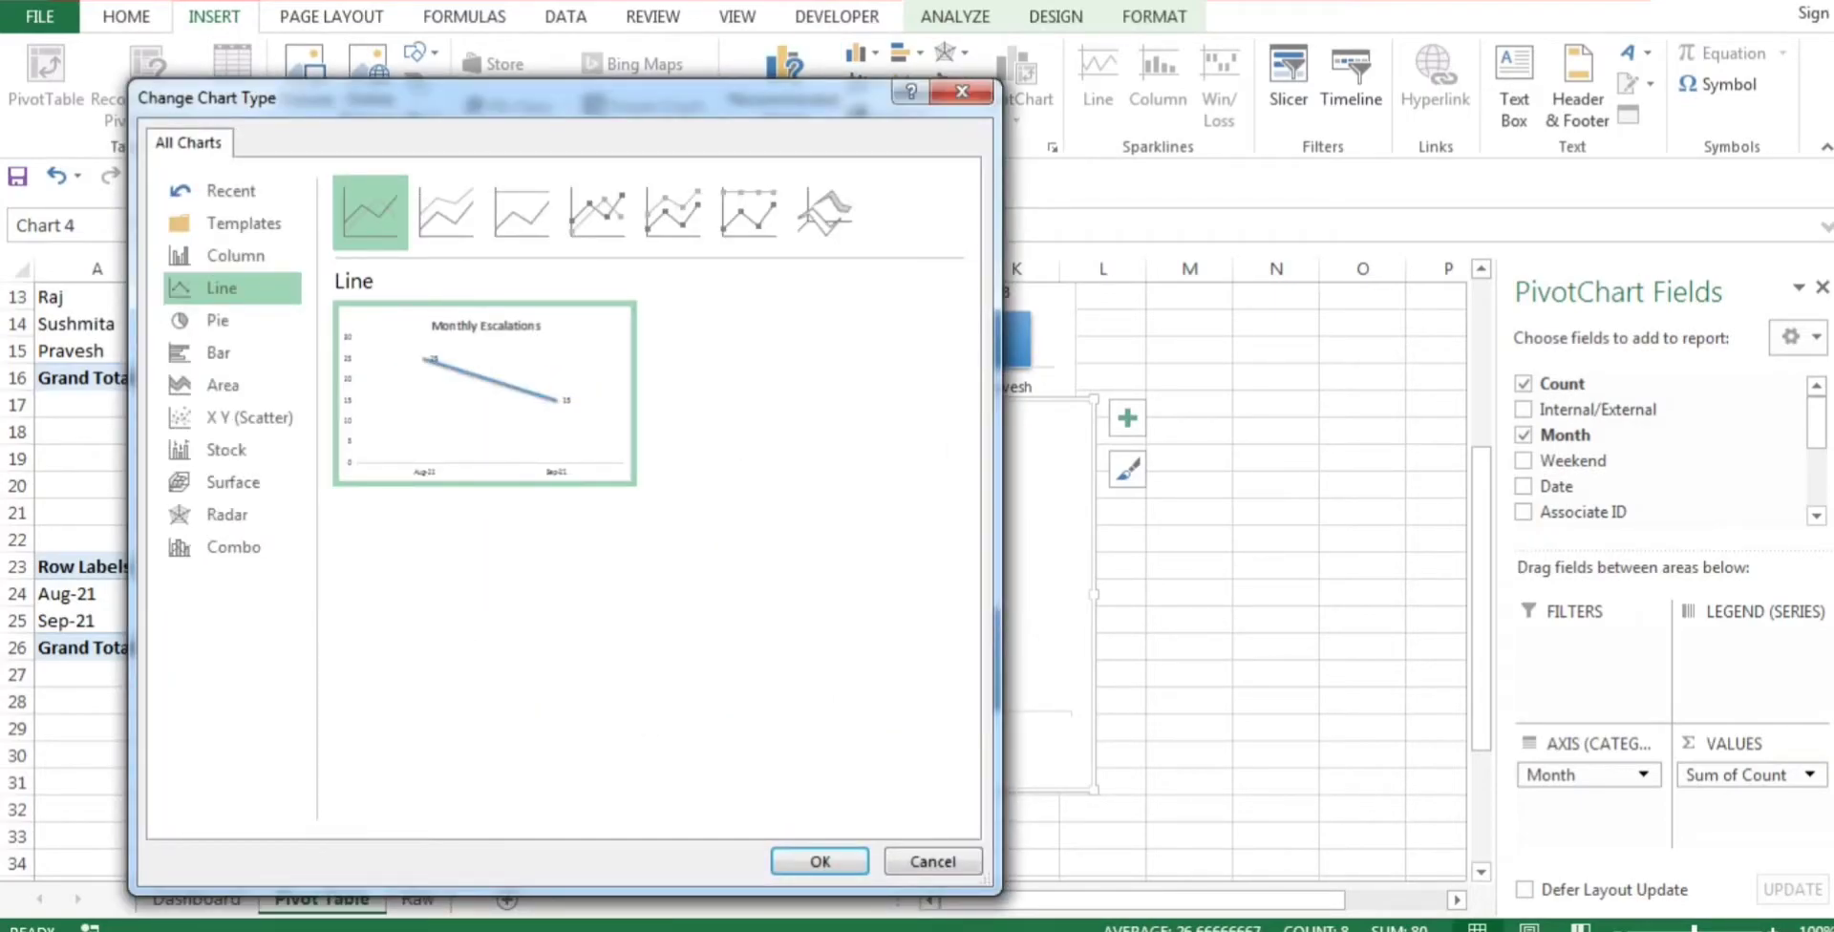
key("Escape")
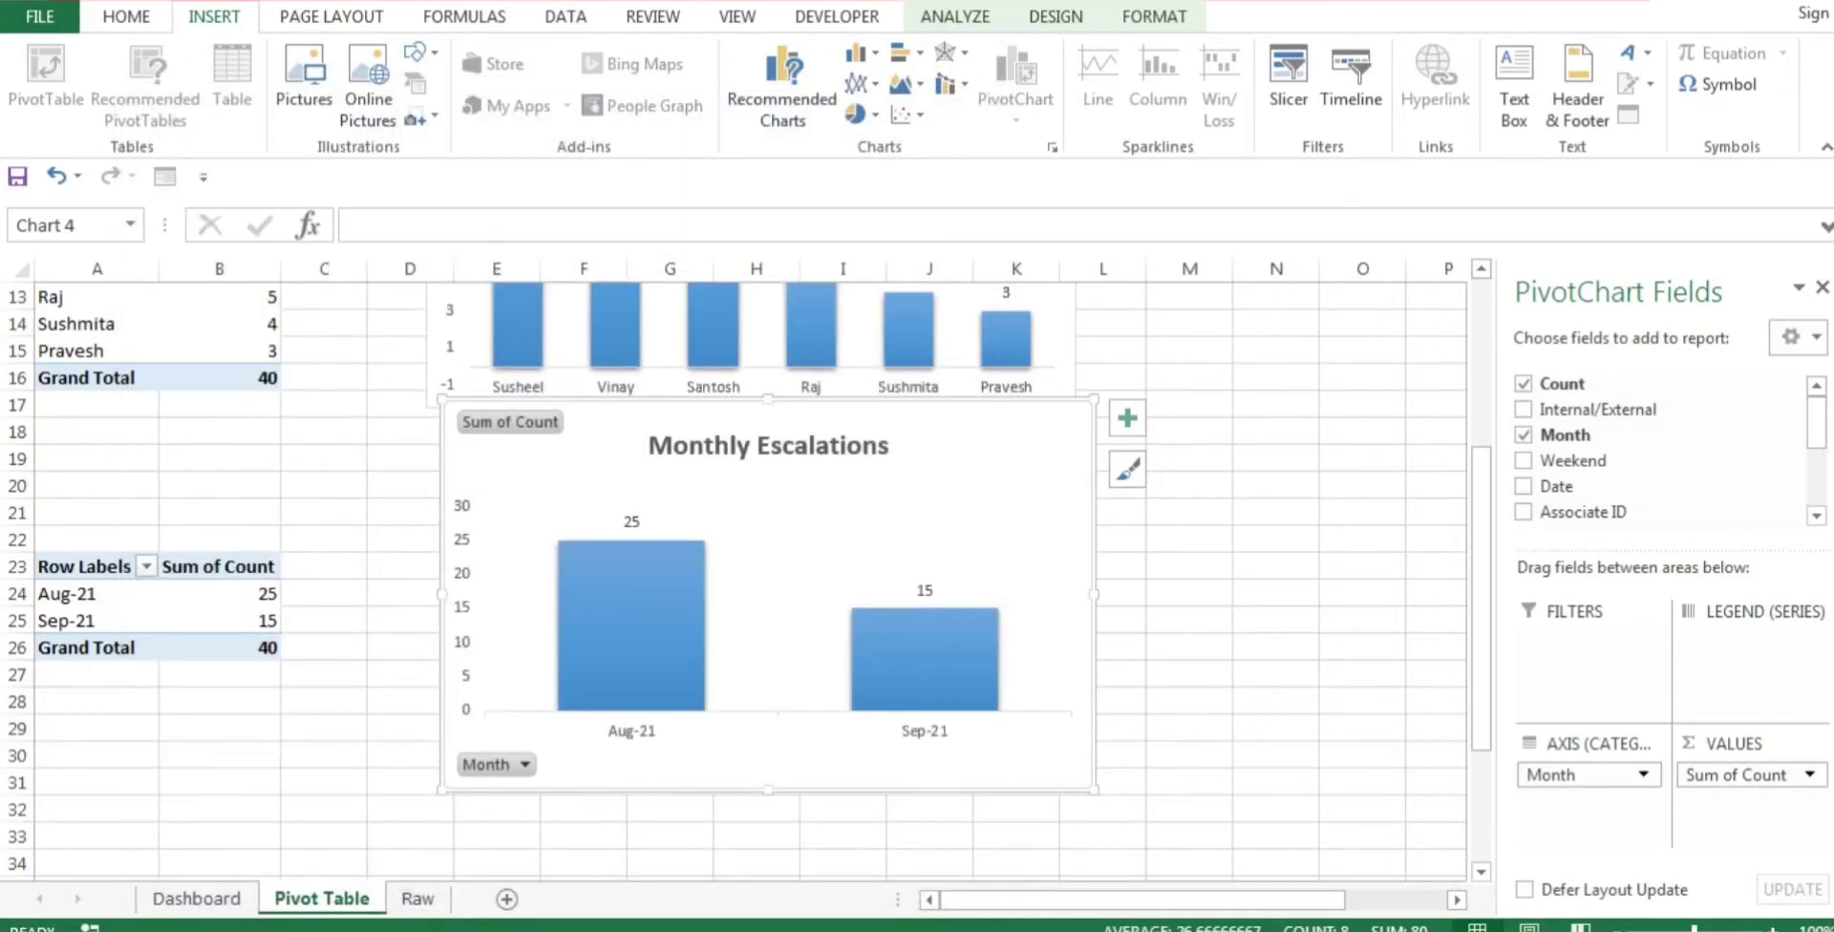
Step: Hide all field buttons on the Monthly Escalations chart
right_click(530, 422)
left_click(686, 720)
right_click(508, 422)
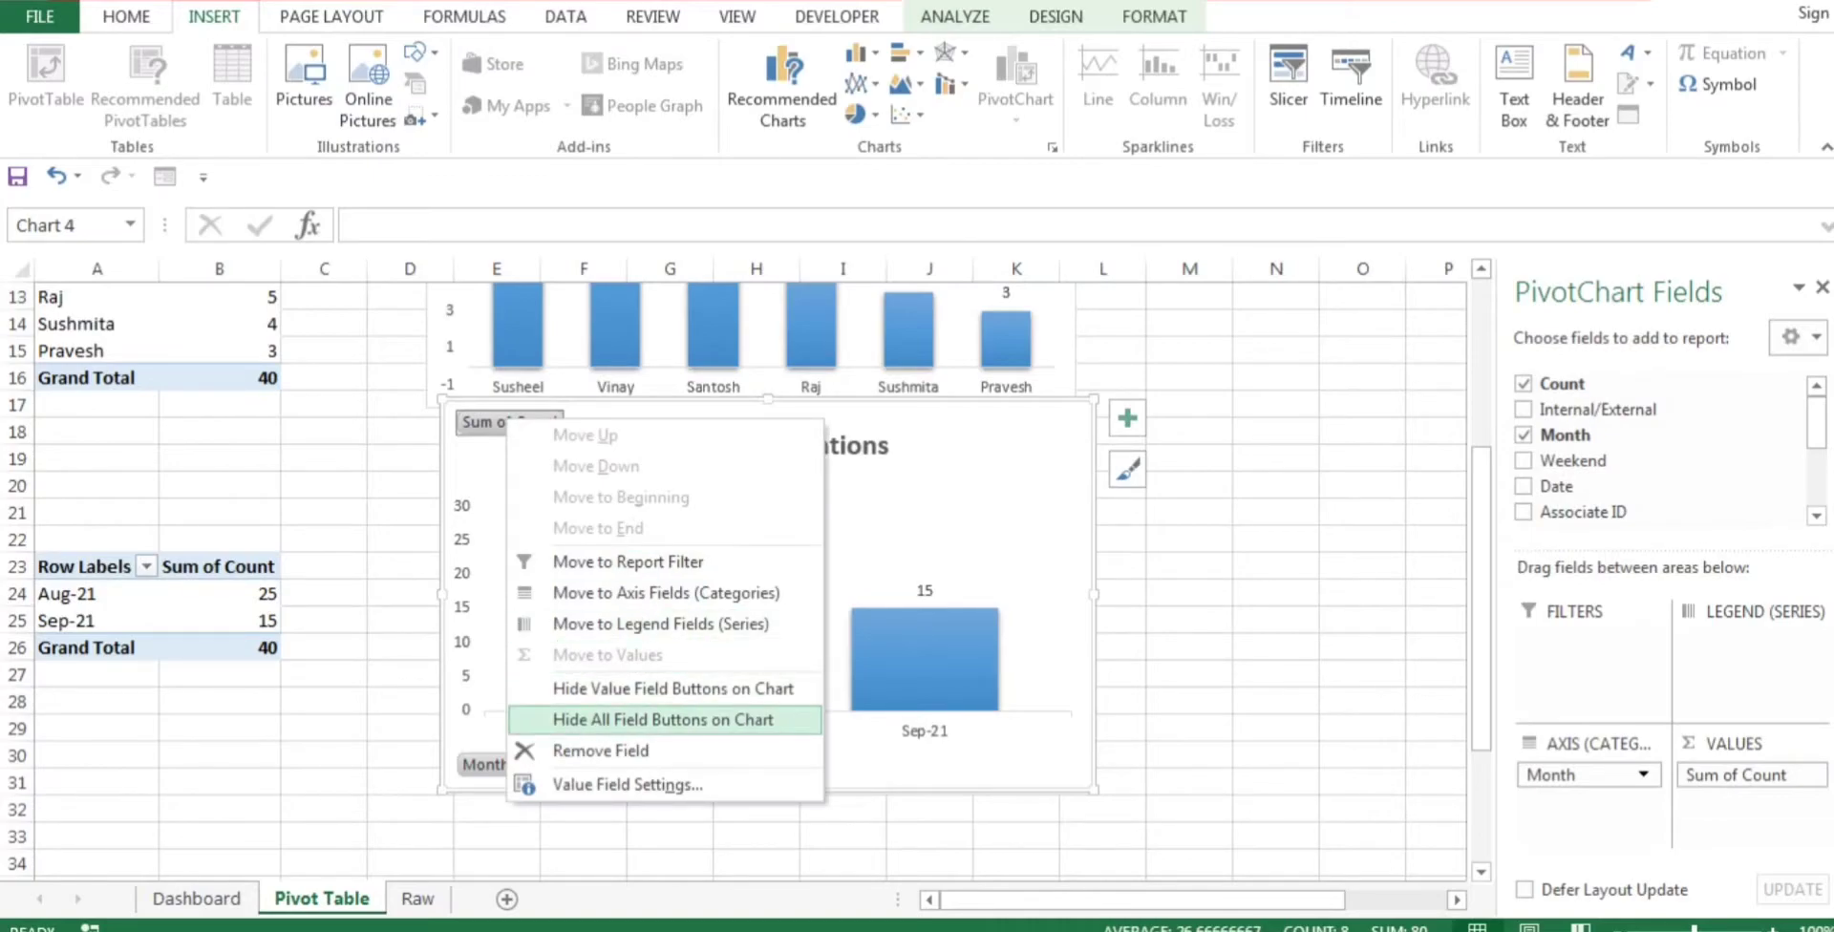
left_click(664, 720)
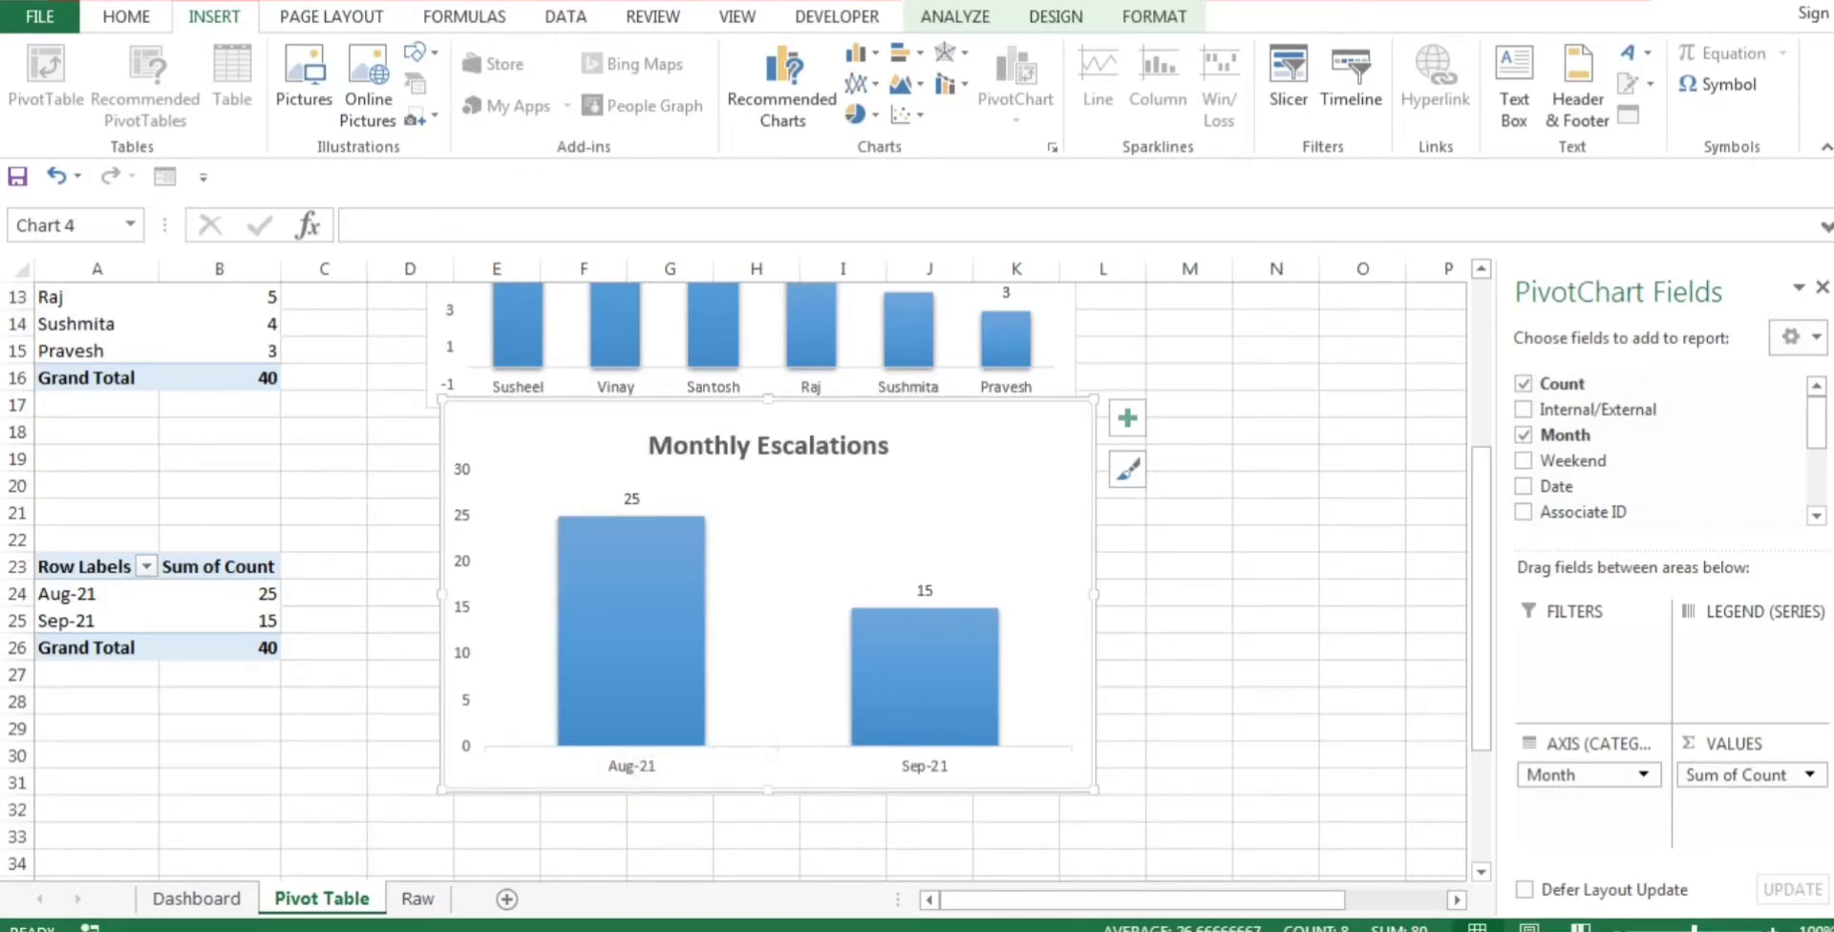
double_click(463, 607)
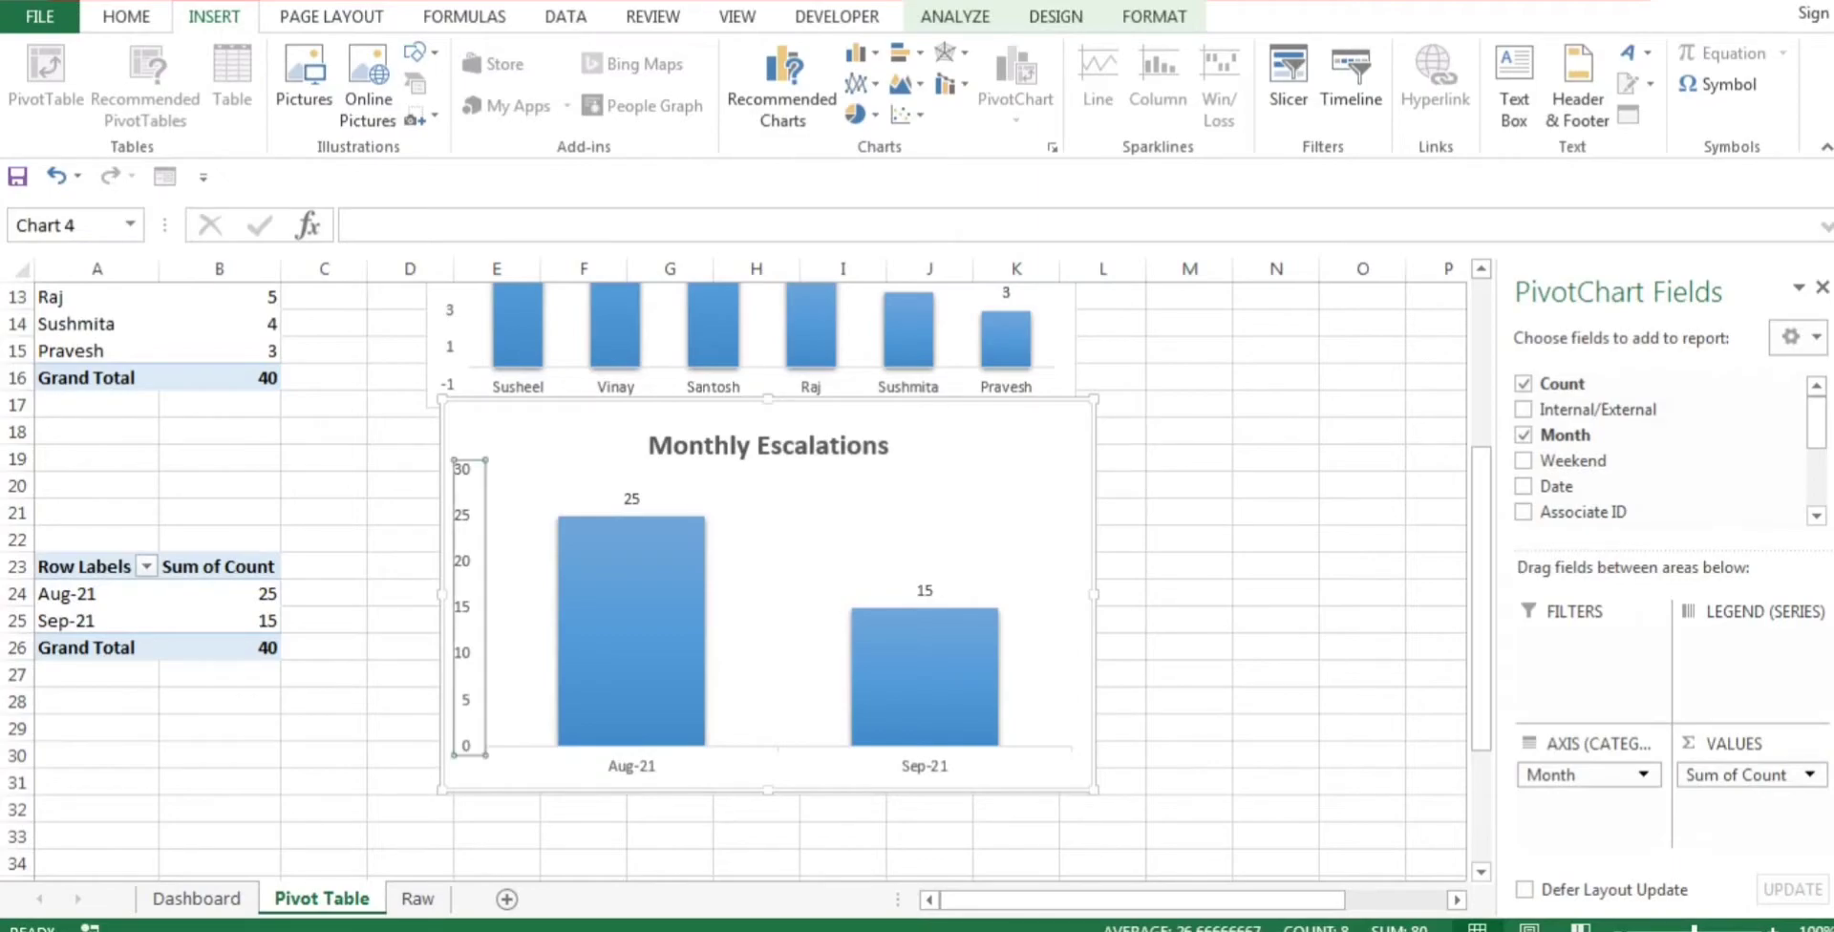
left_click(1638, 543)
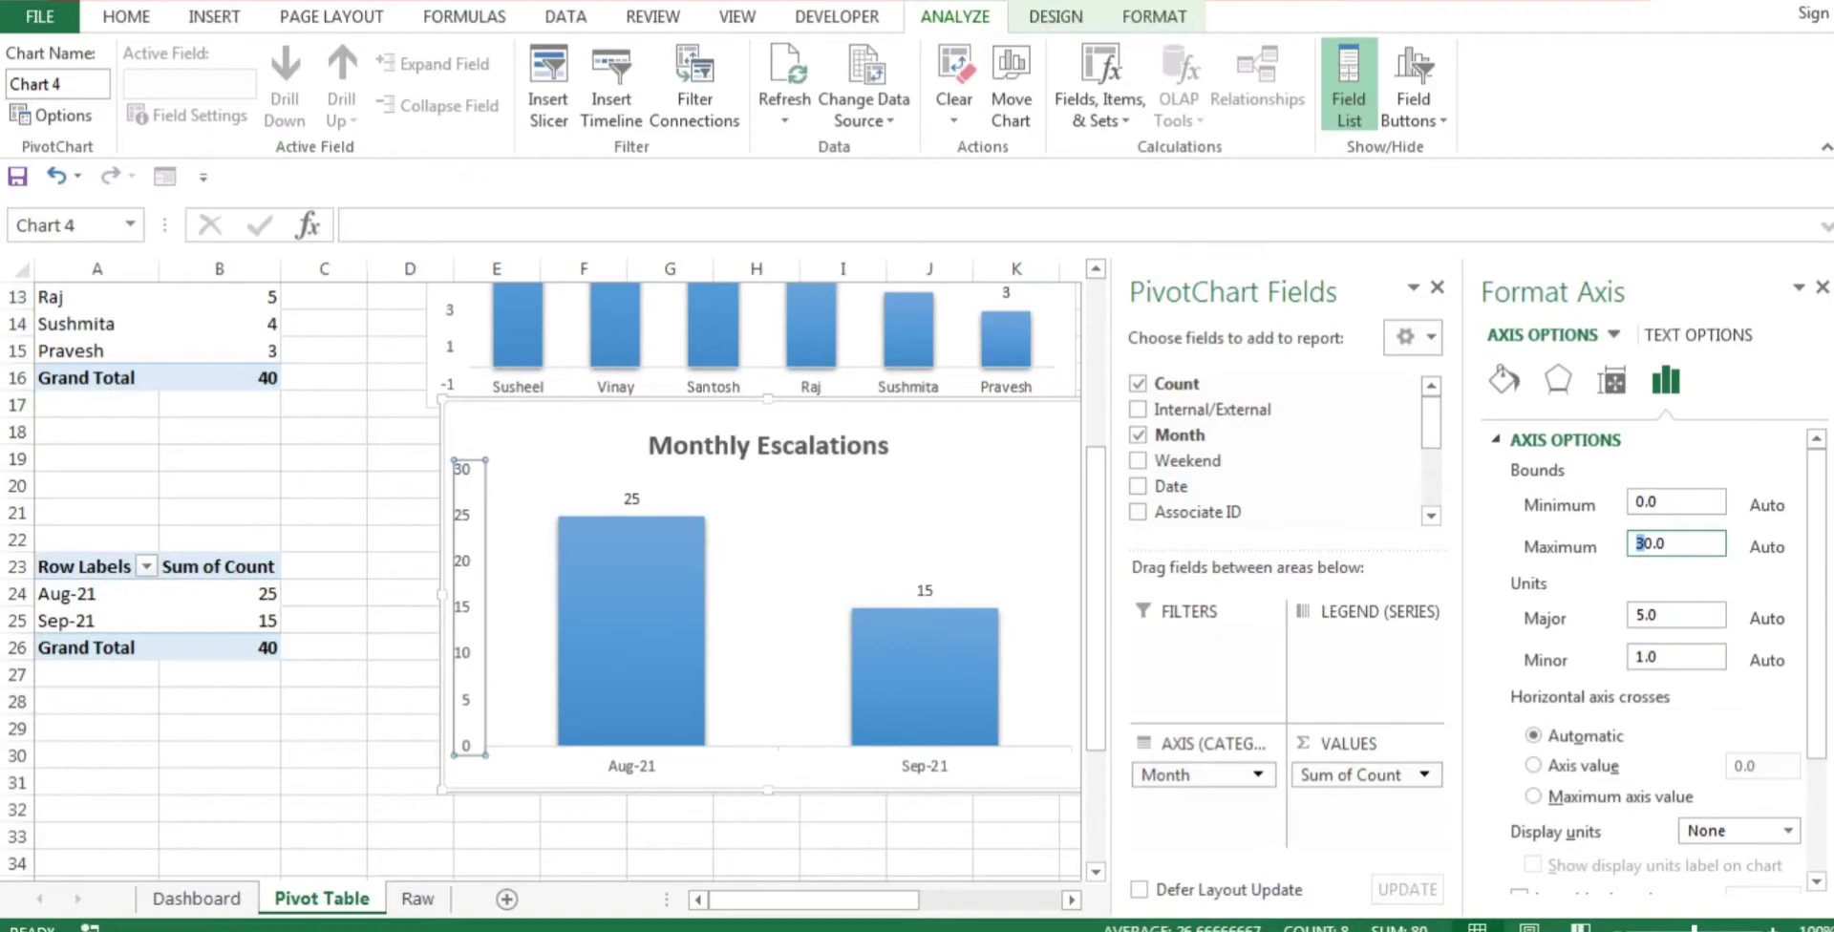
key("Delete")
left_click(1823, 288)
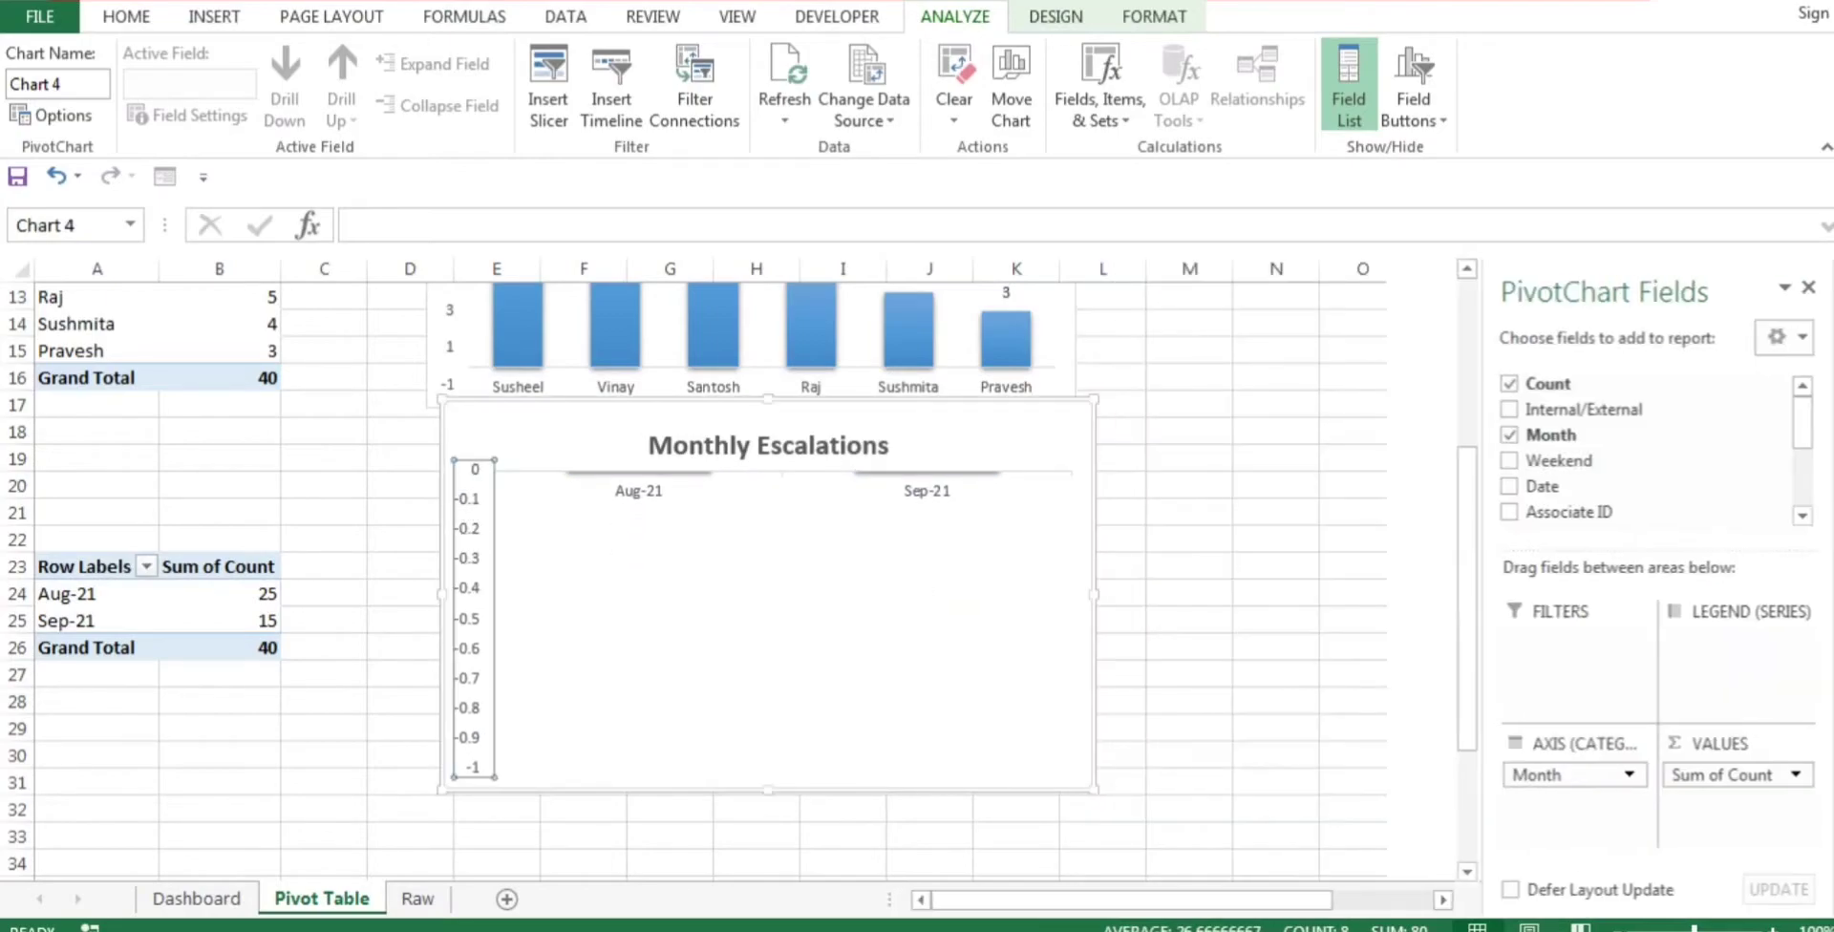
Step: Set the maximum bound of the Monthly Escalations chart's vertical axis to 50 and close the axis formatting
double_click(473, 619)
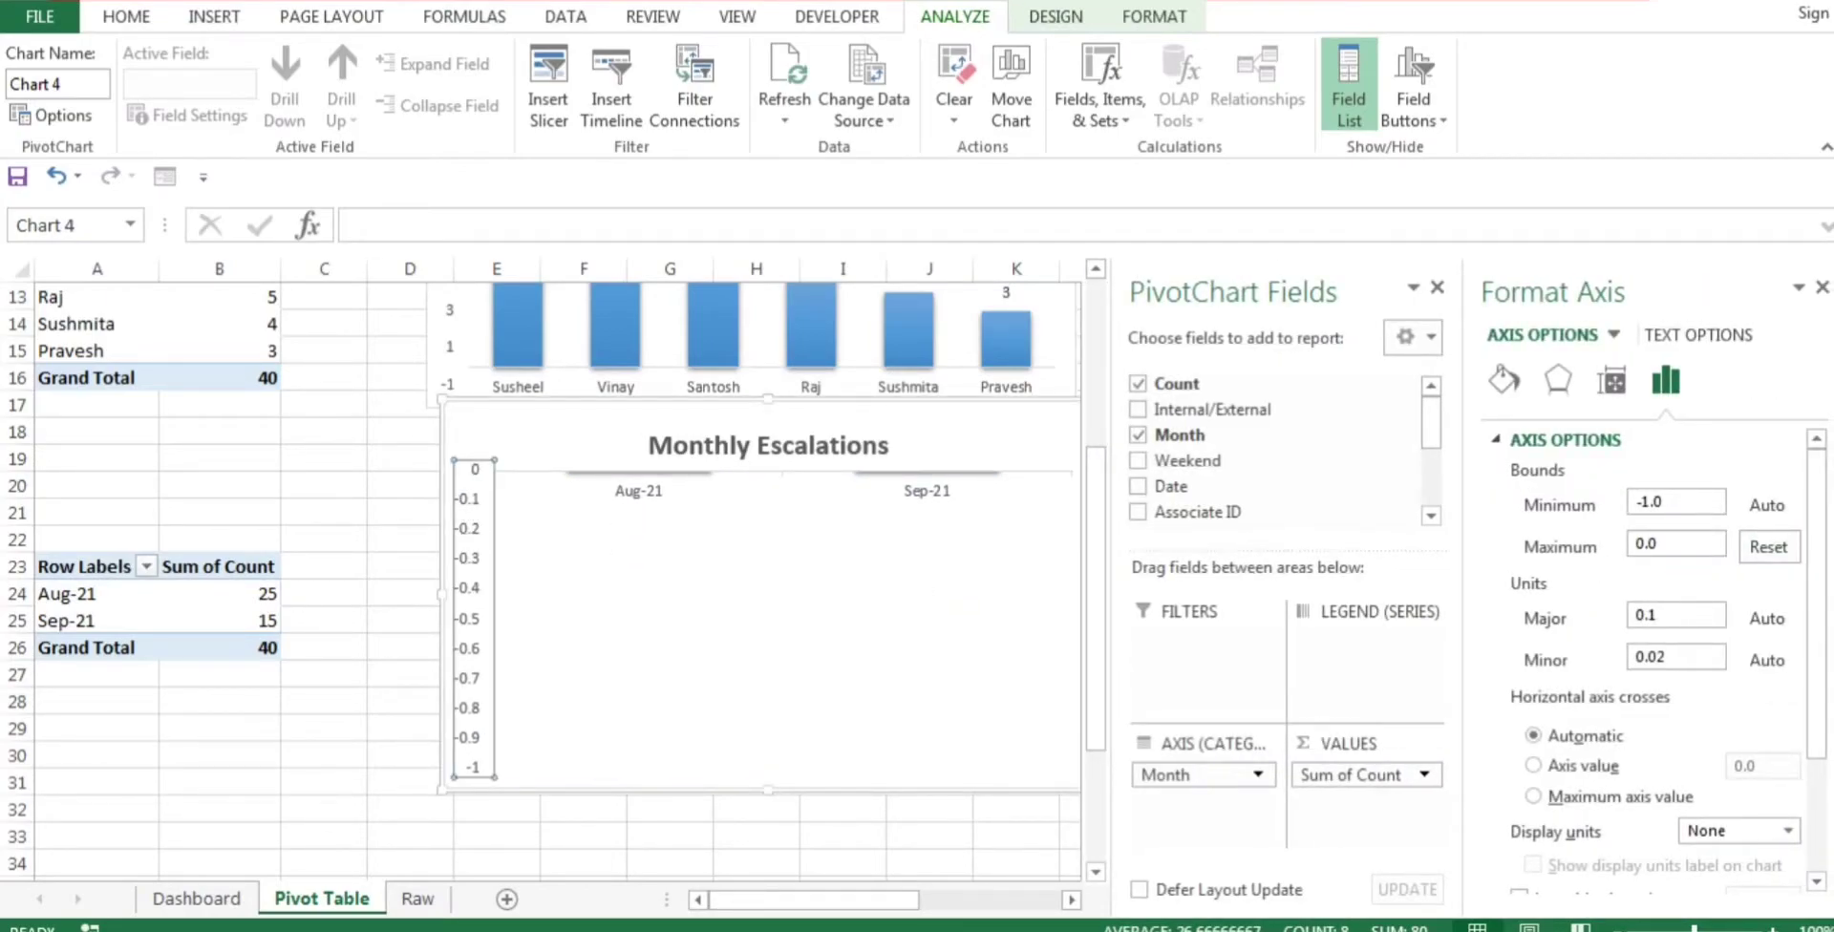
left_click(1639, 543)
type("5")
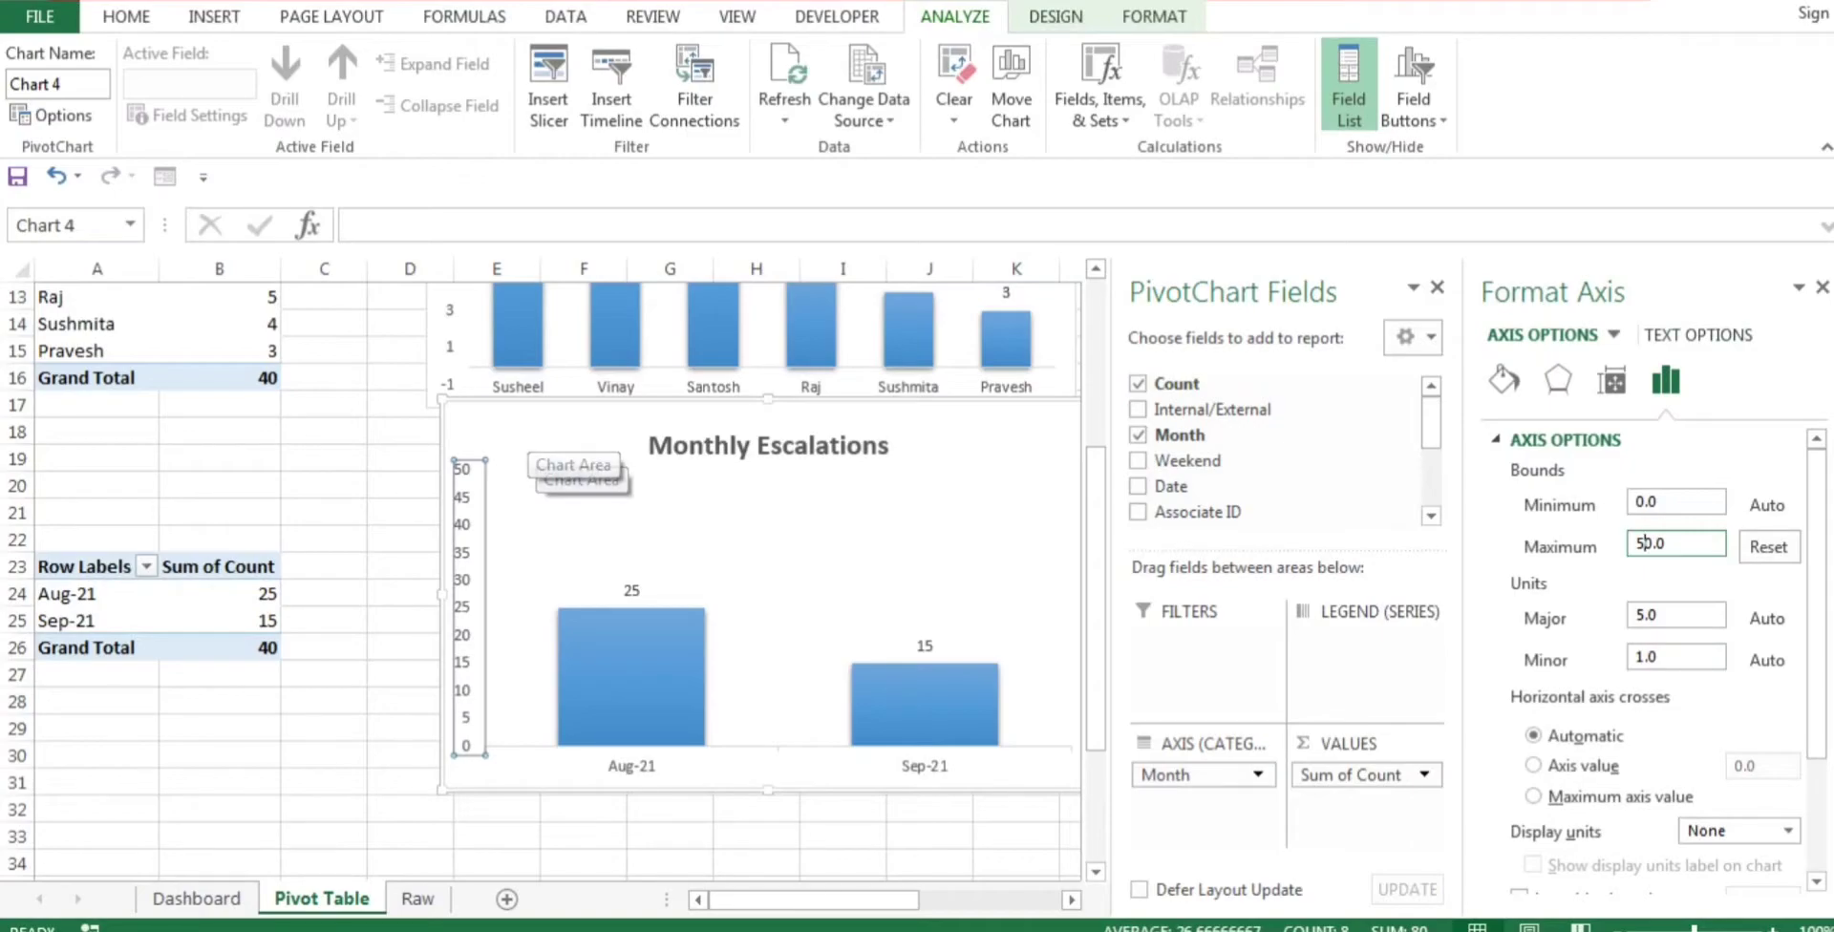
left_click(1823, 287)
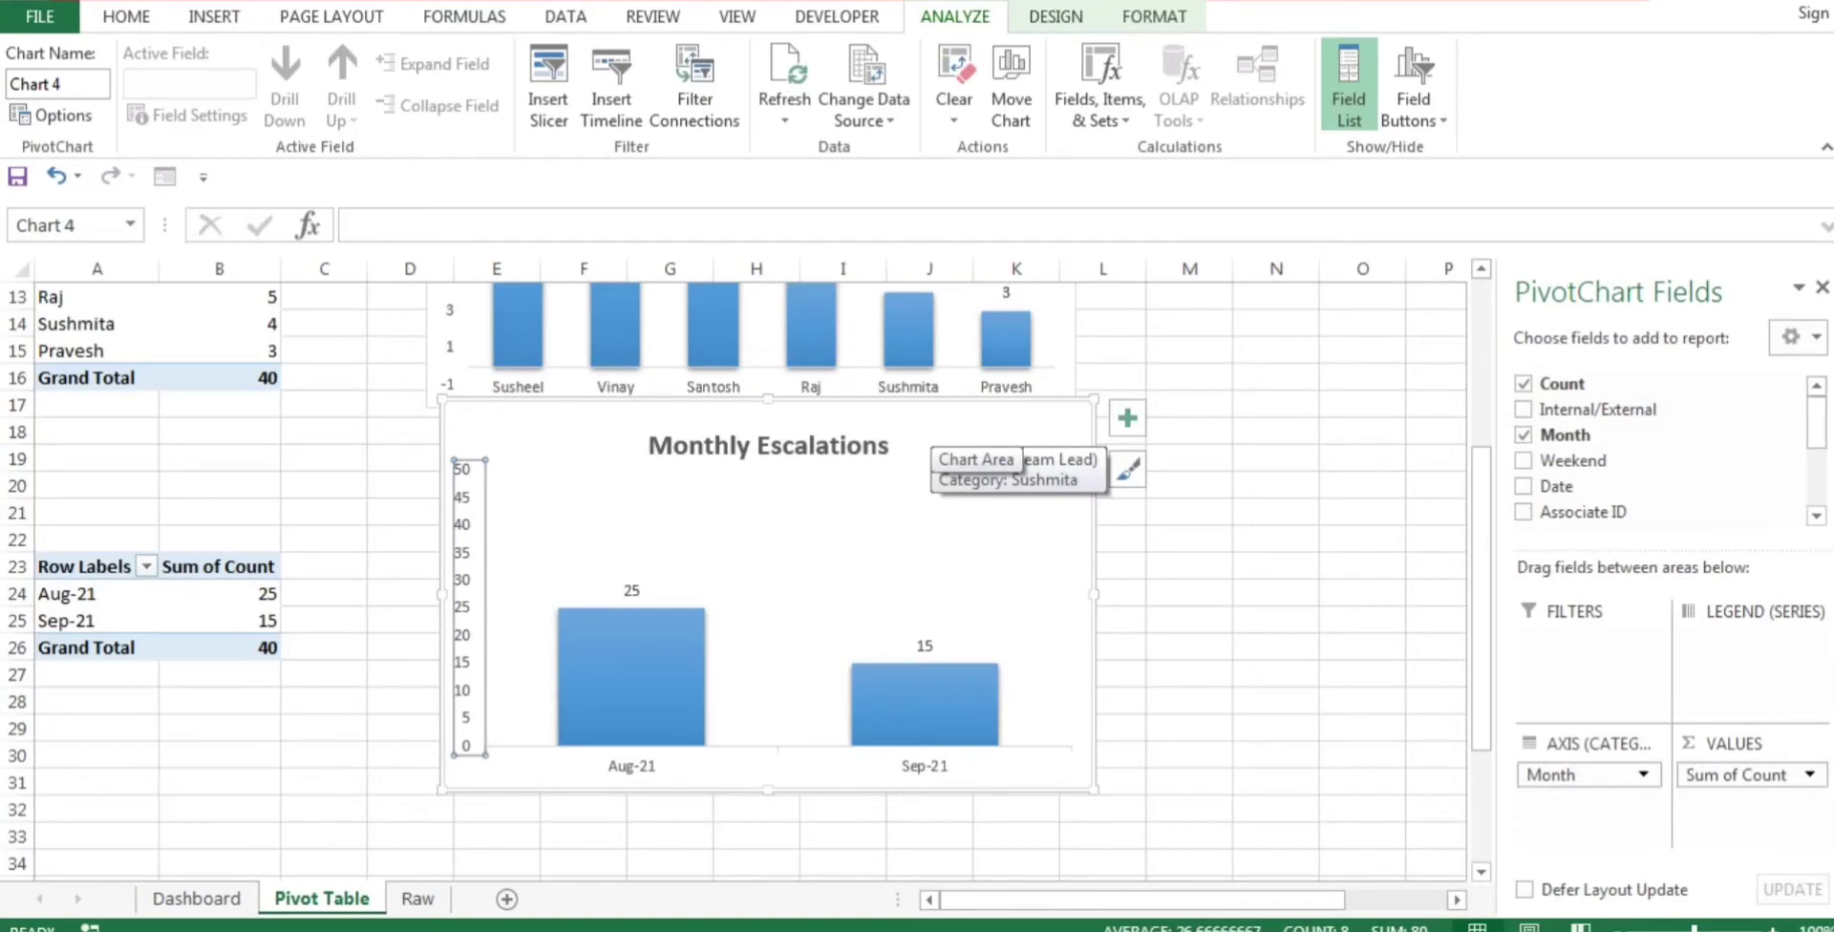
Step: Copy the Monthly Escalations chart from the Pivot Table sheet and paste it at about C12 on the Dashboard sheet
right_click(604, 404)
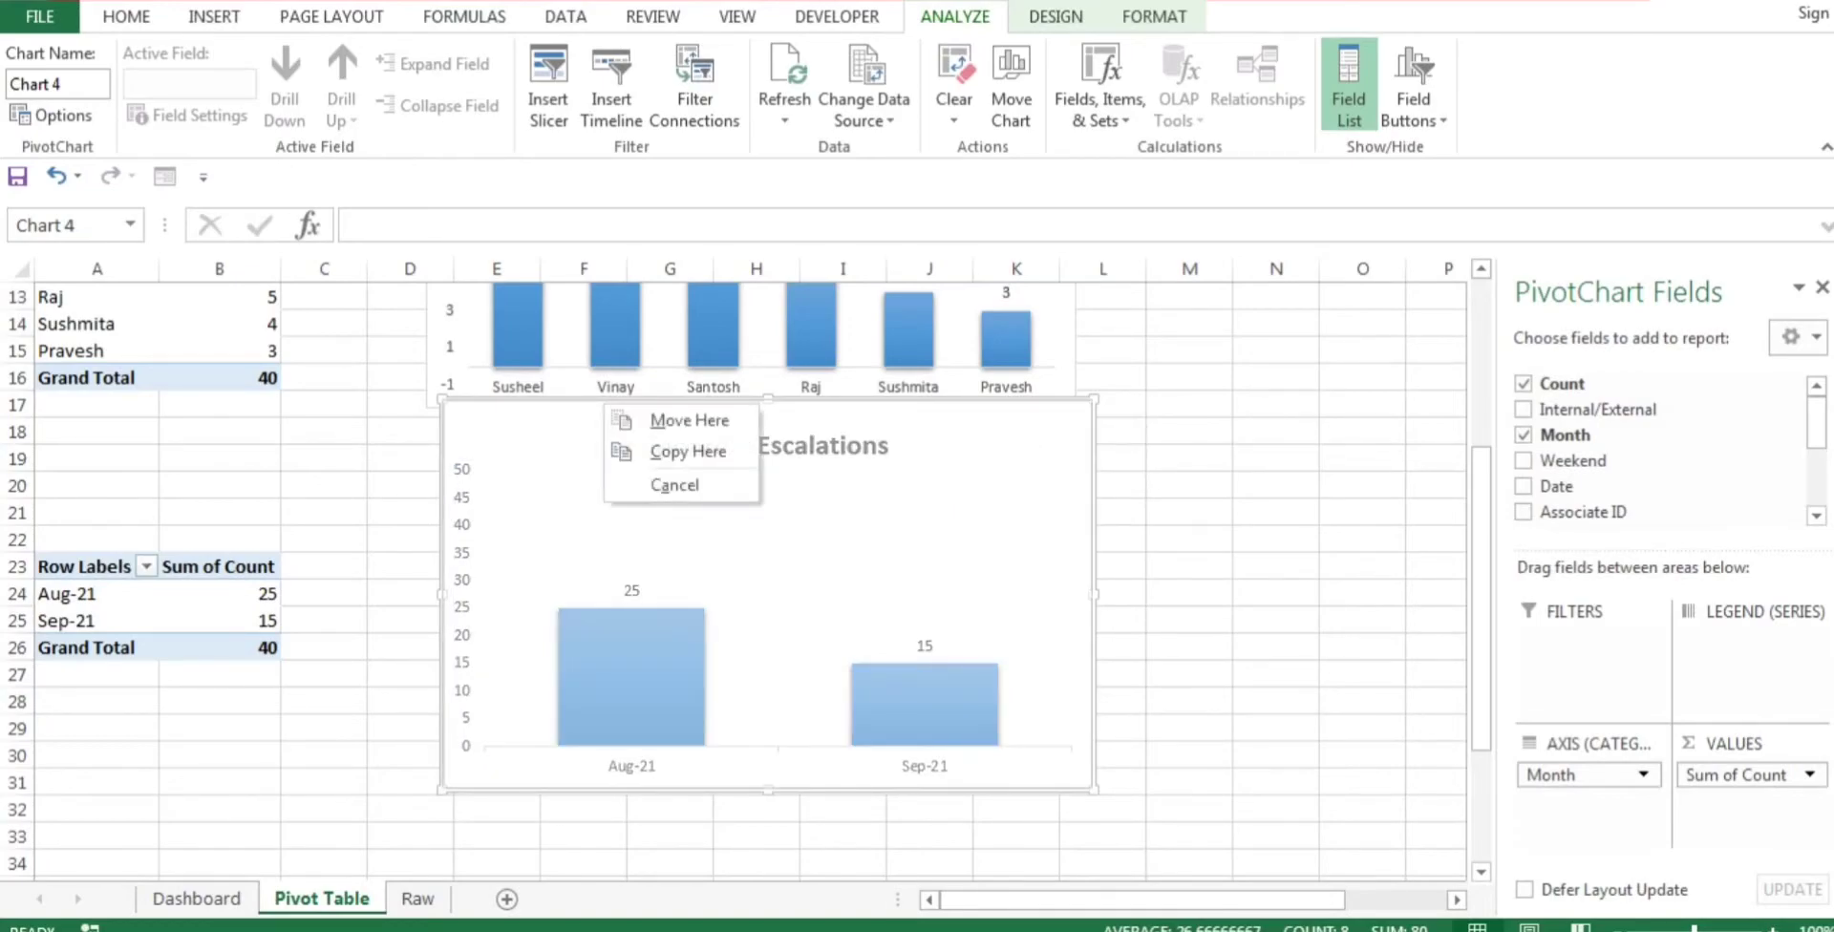
left_click(568, 420)
right_click(568, 421)
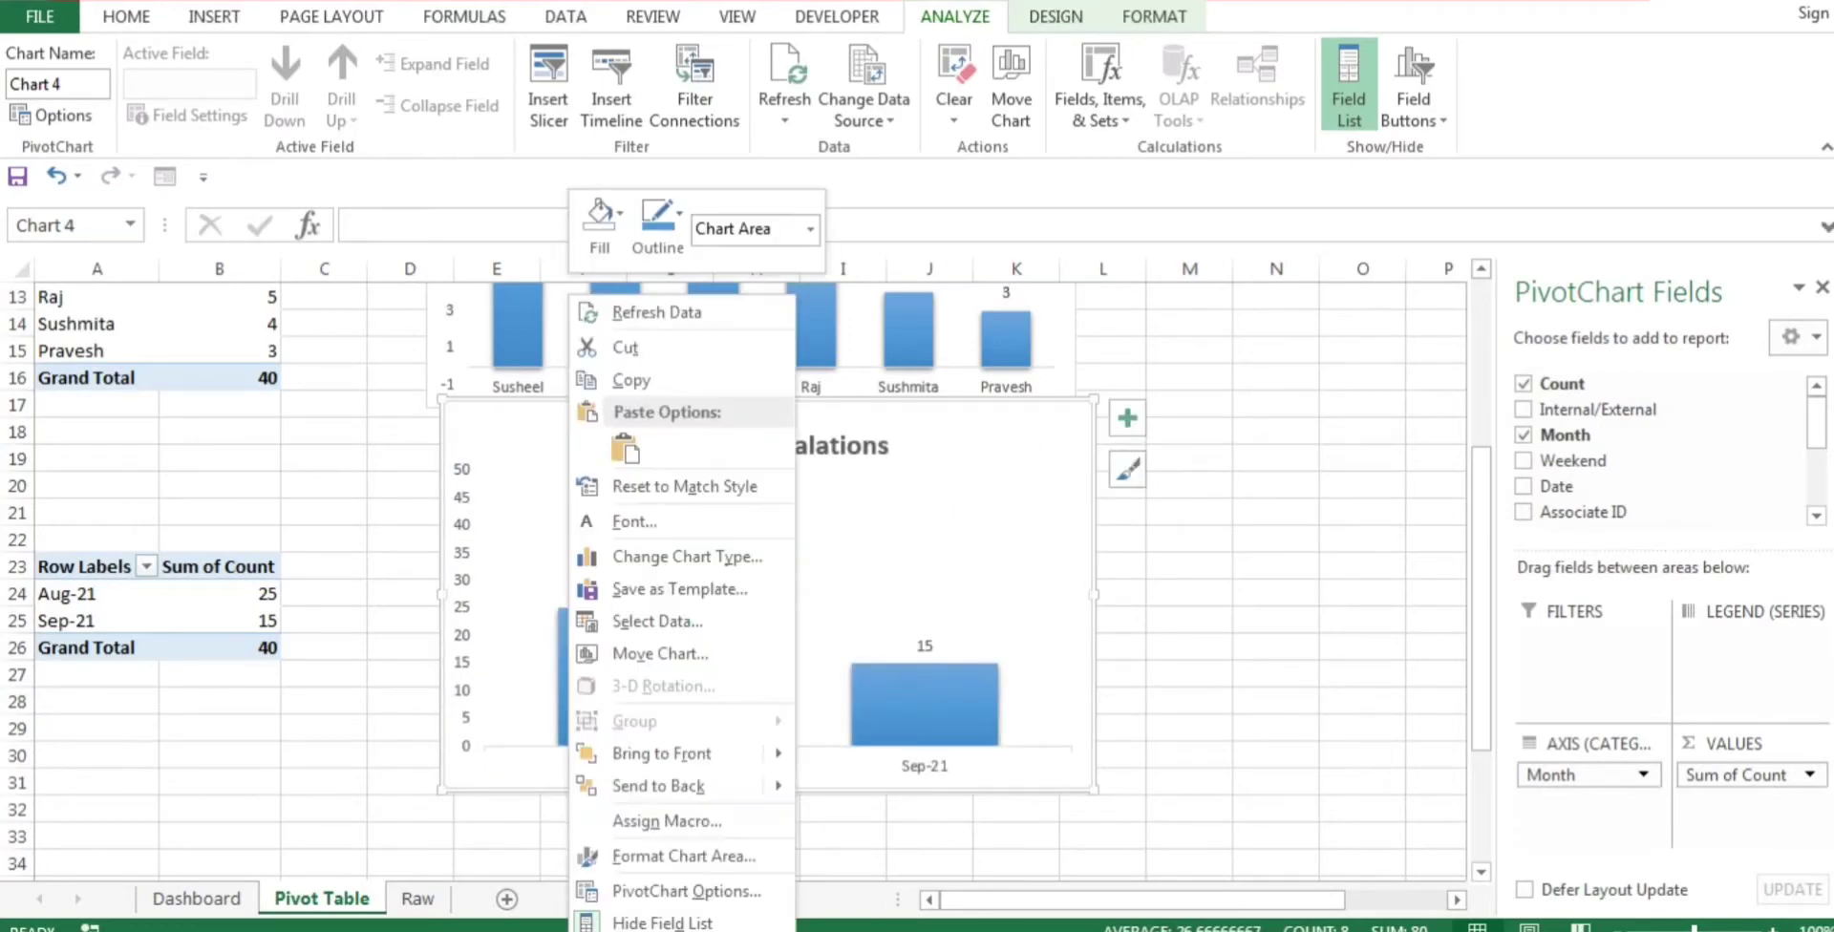
left_click(630, 380)
left_click(197, 899)
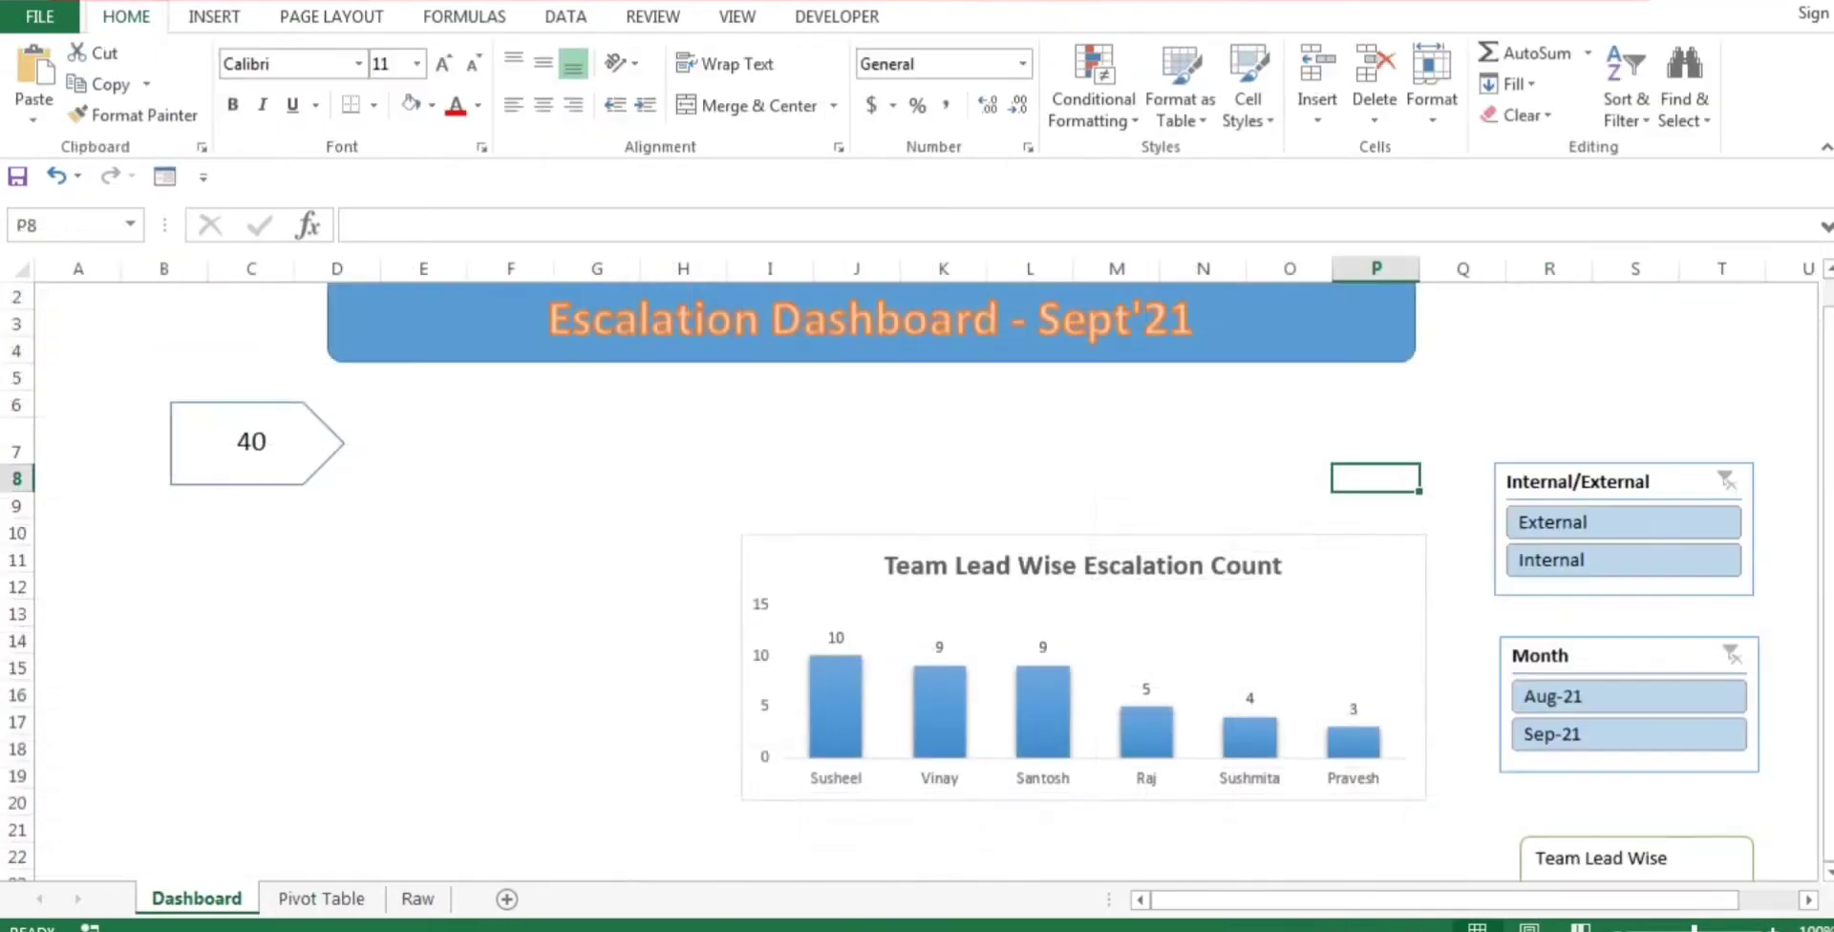
left_click(252, 587)
key("ctrl+v")
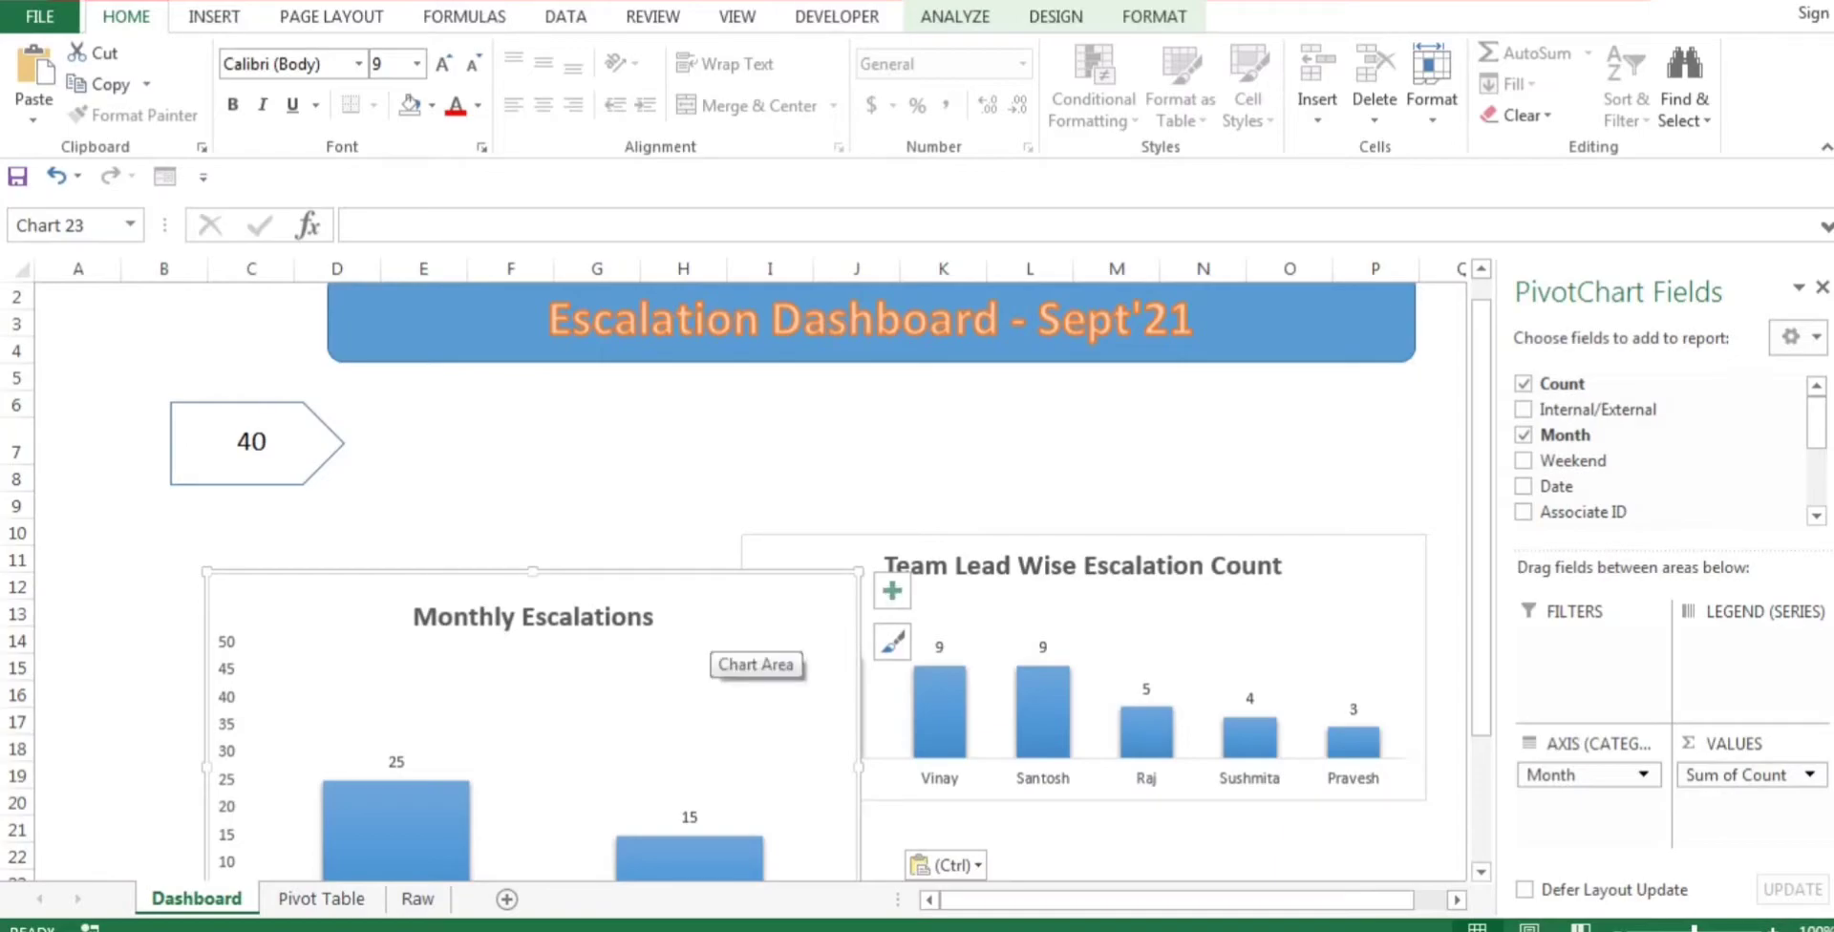
key("Delete")
key("ctrl+v")
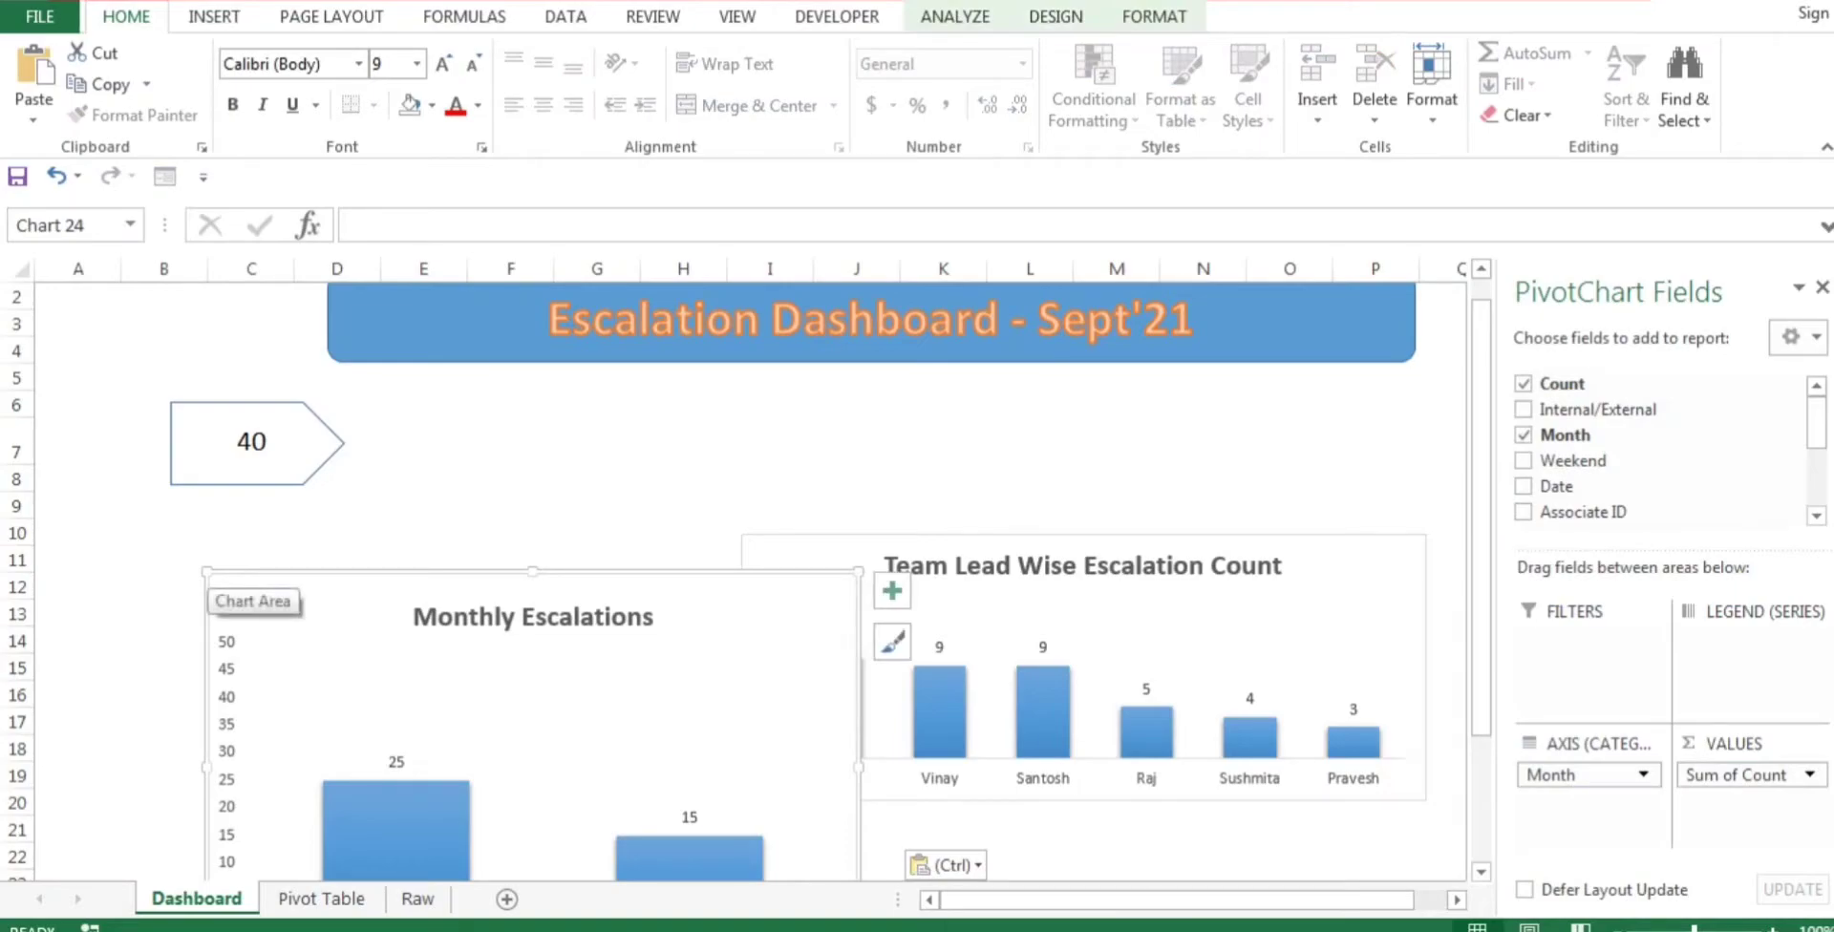
Step: Resize the pasted Monthly Escalations chart to about B10:H20 beside the team lead chart, and hide the field list
right_click(311, 646)
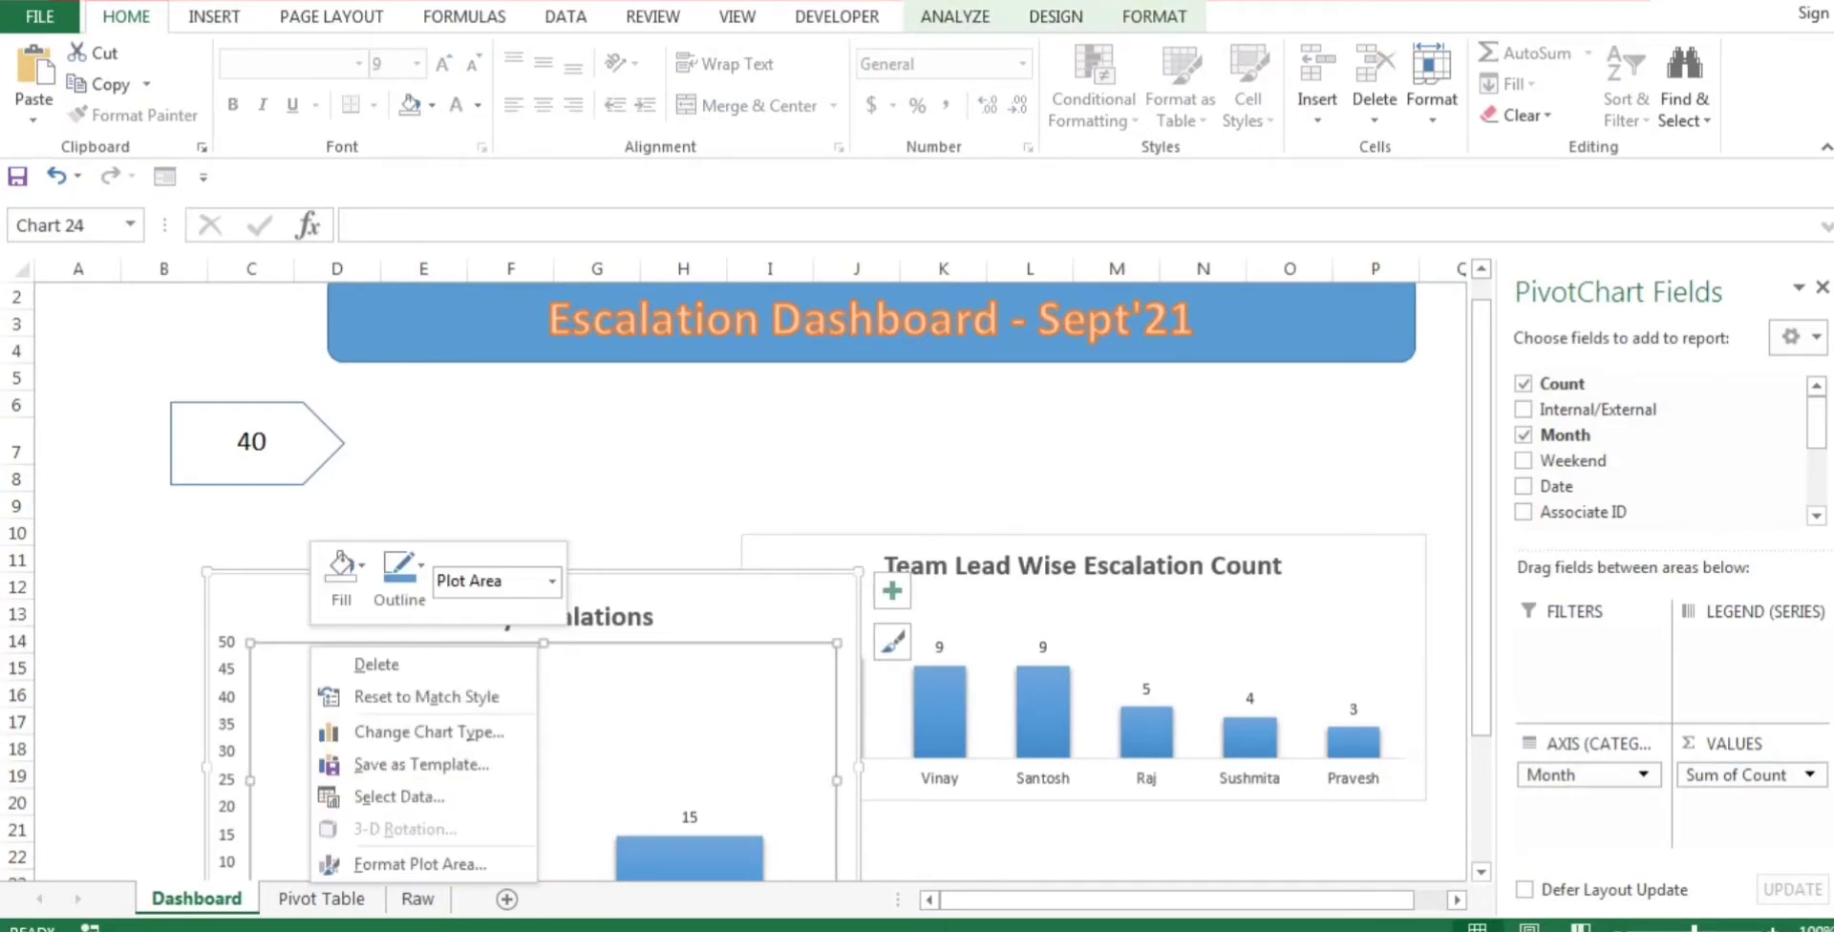
left_click(428, 733)
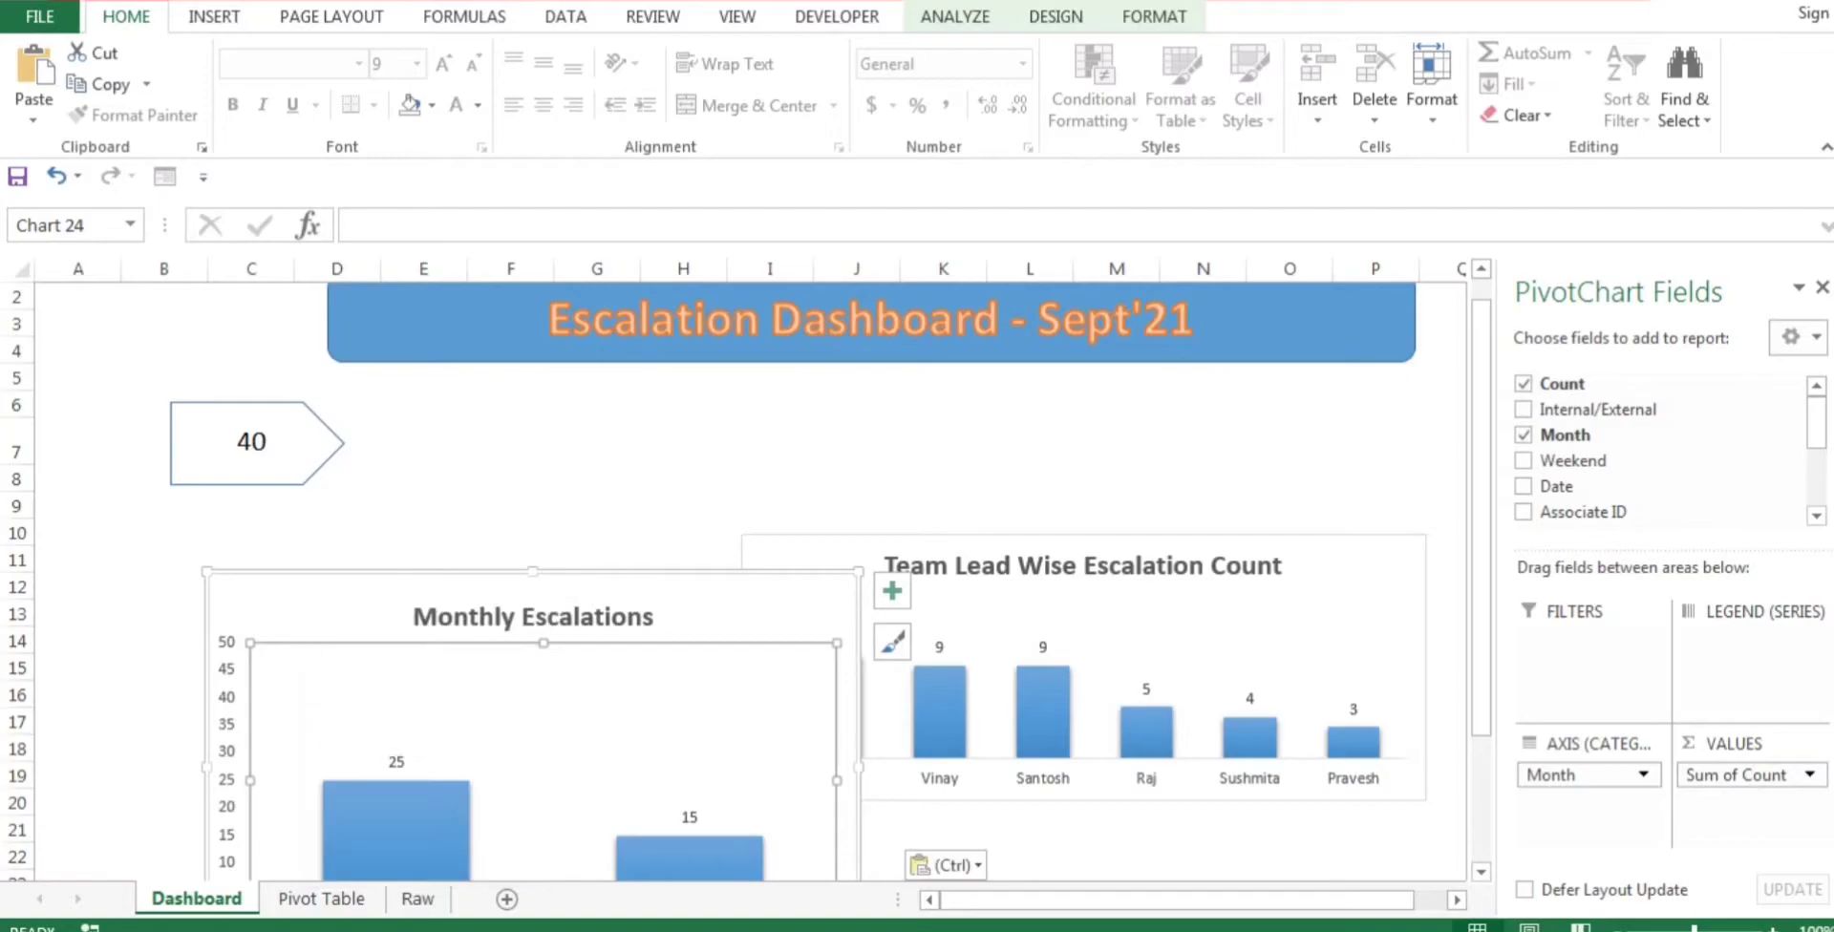
left_click_drag(859, 573, 613, 553)
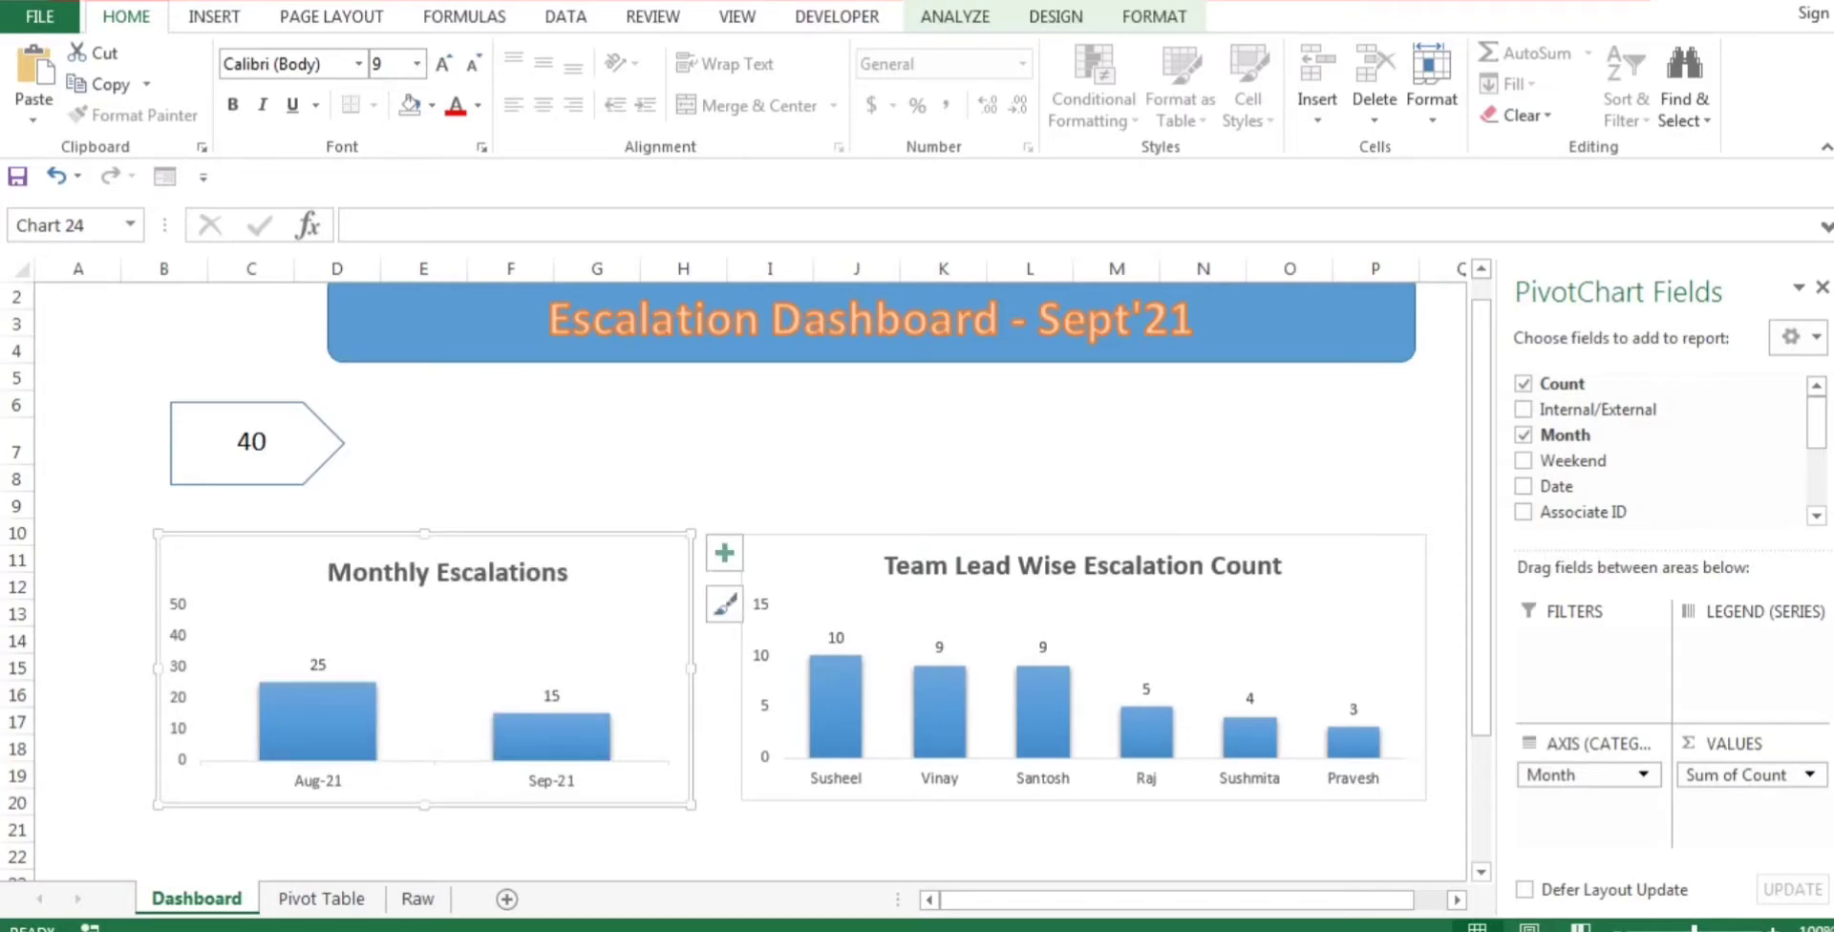
left_click_drag(158, 669, 164, 668)
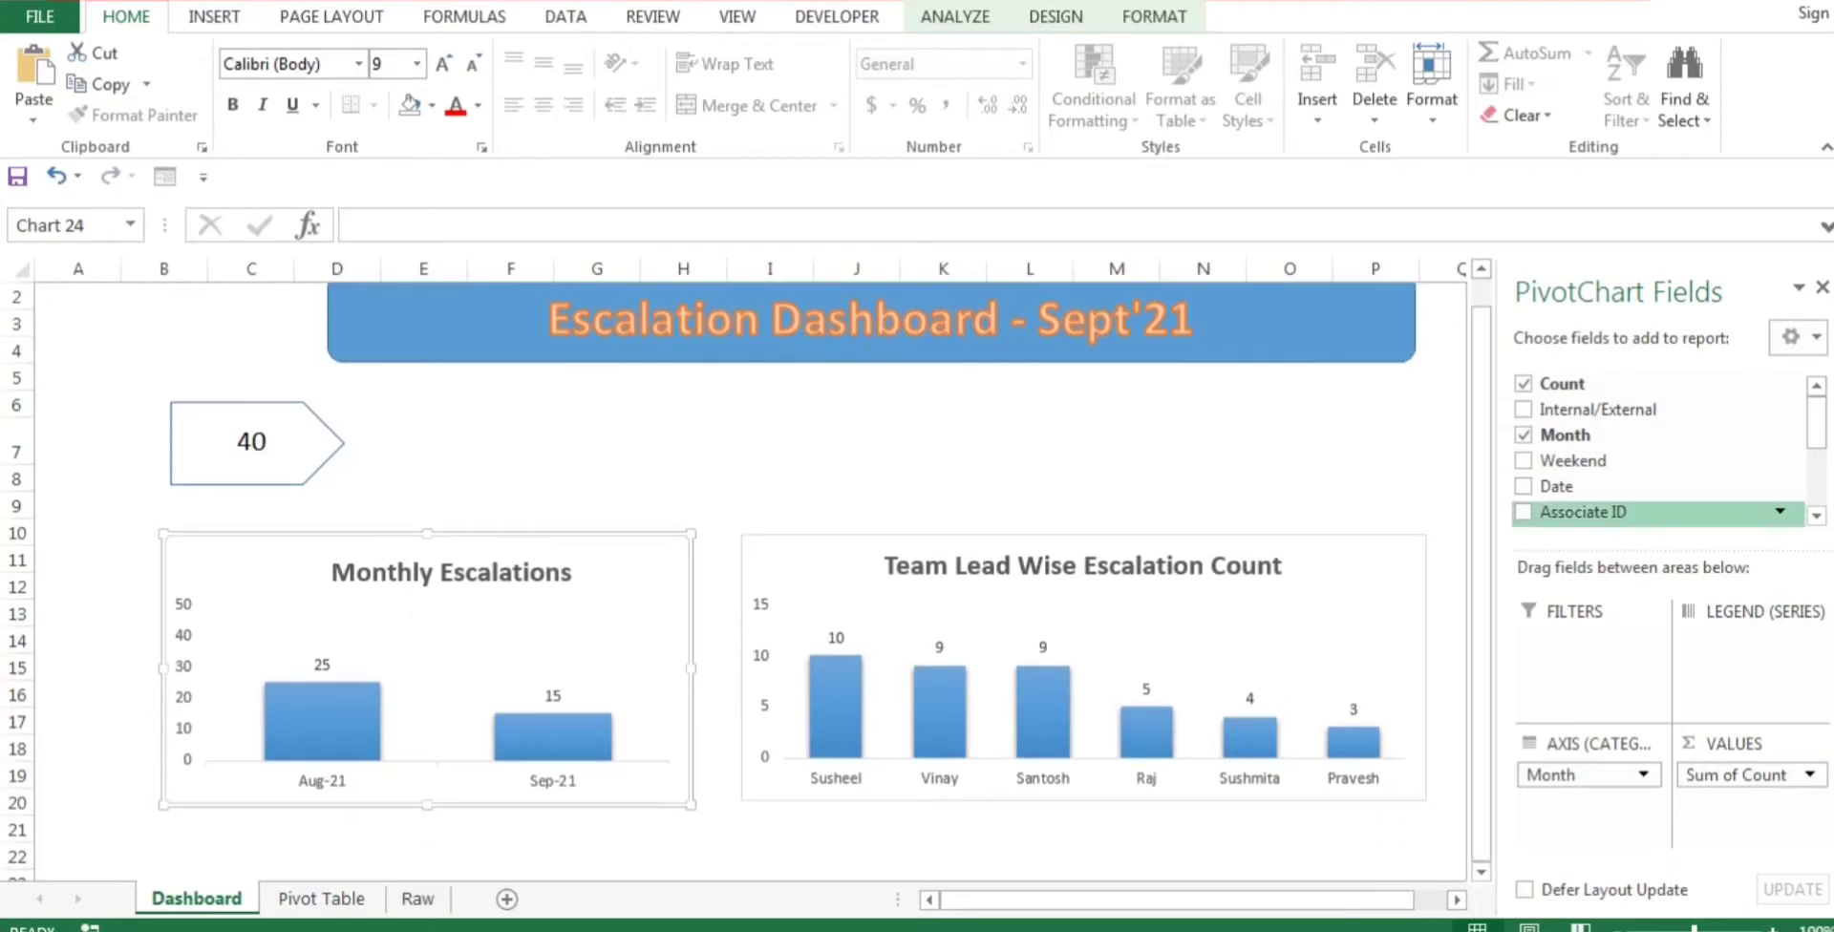
left_click(1823, 286)
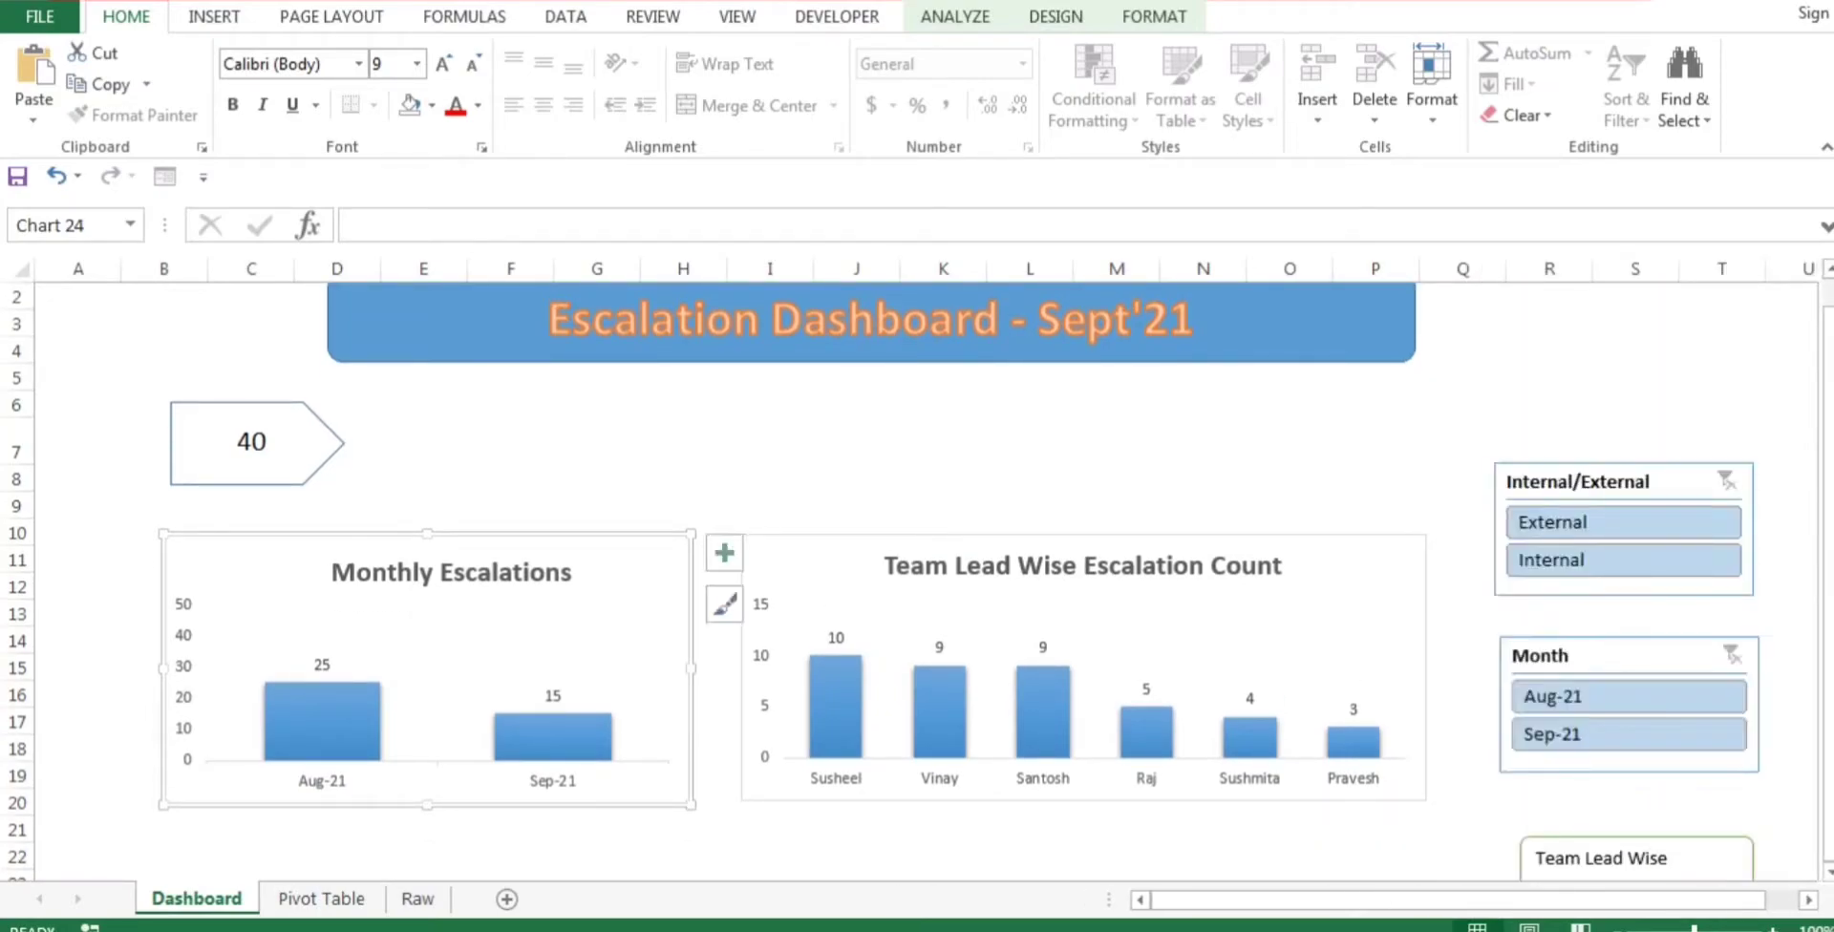
Step: Test the dashboard slicers with External, Internal, Aug-21 and Sep-21, and clear both the Internal/External and Month filters
left_click(1624, 522)
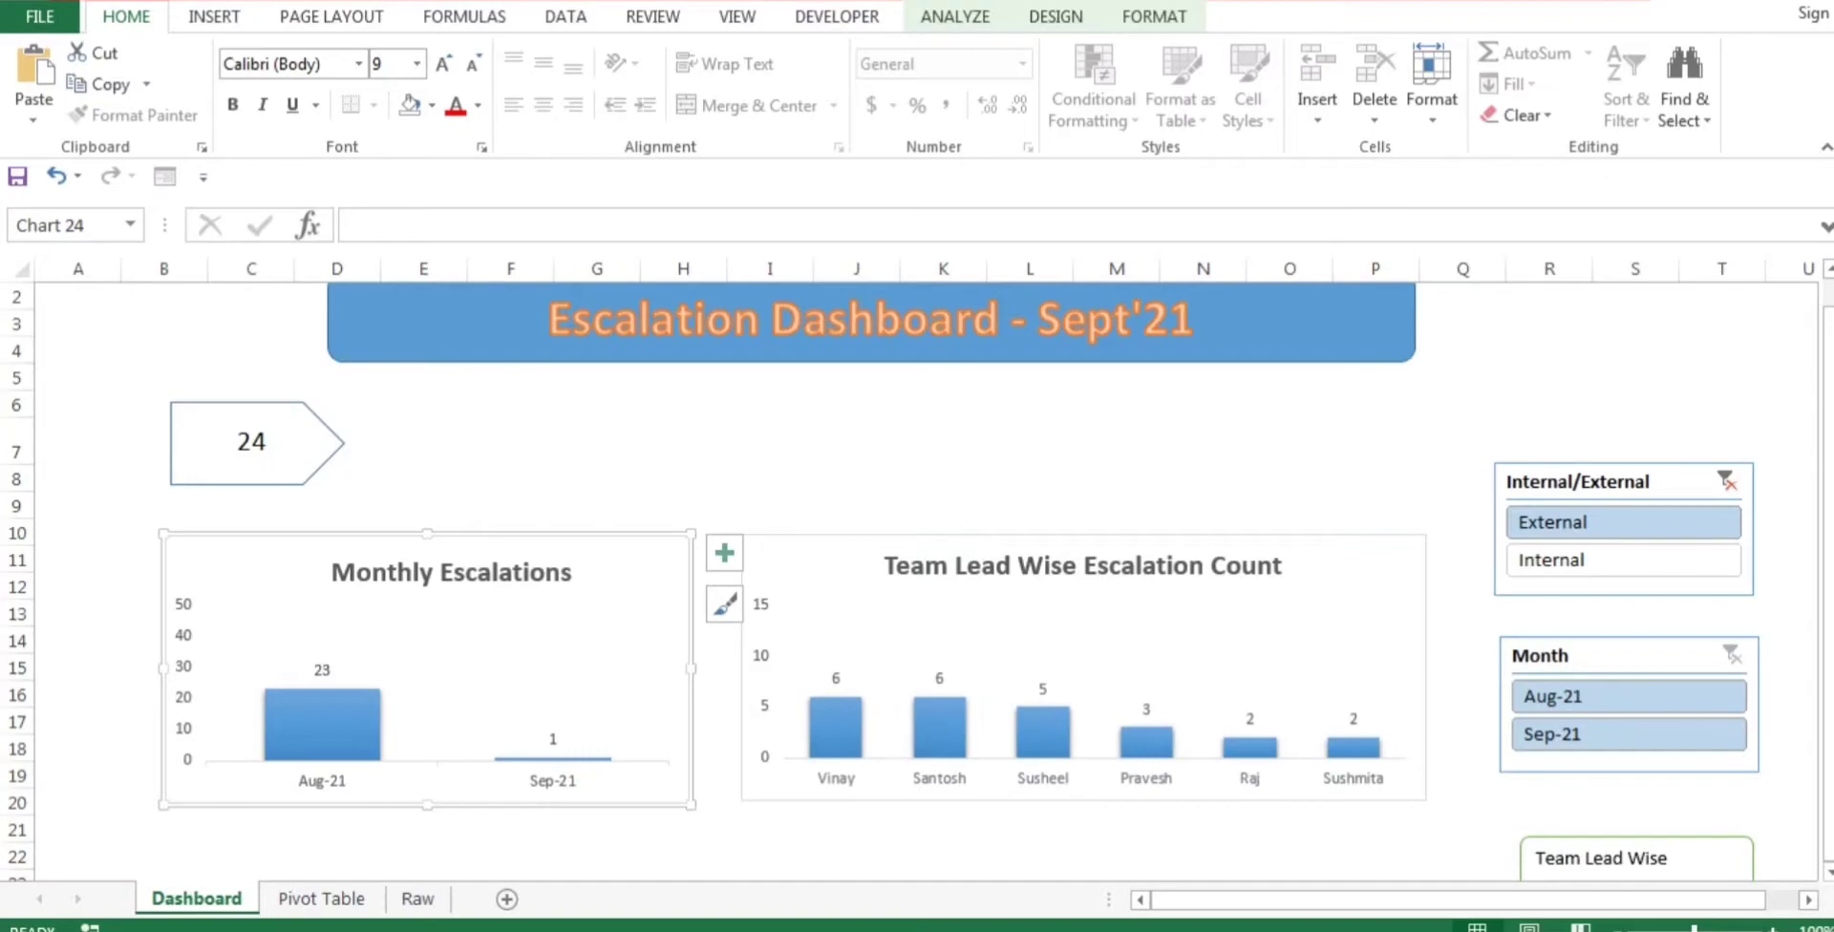
left_click(1624, 560)
left_click(1629, 696)
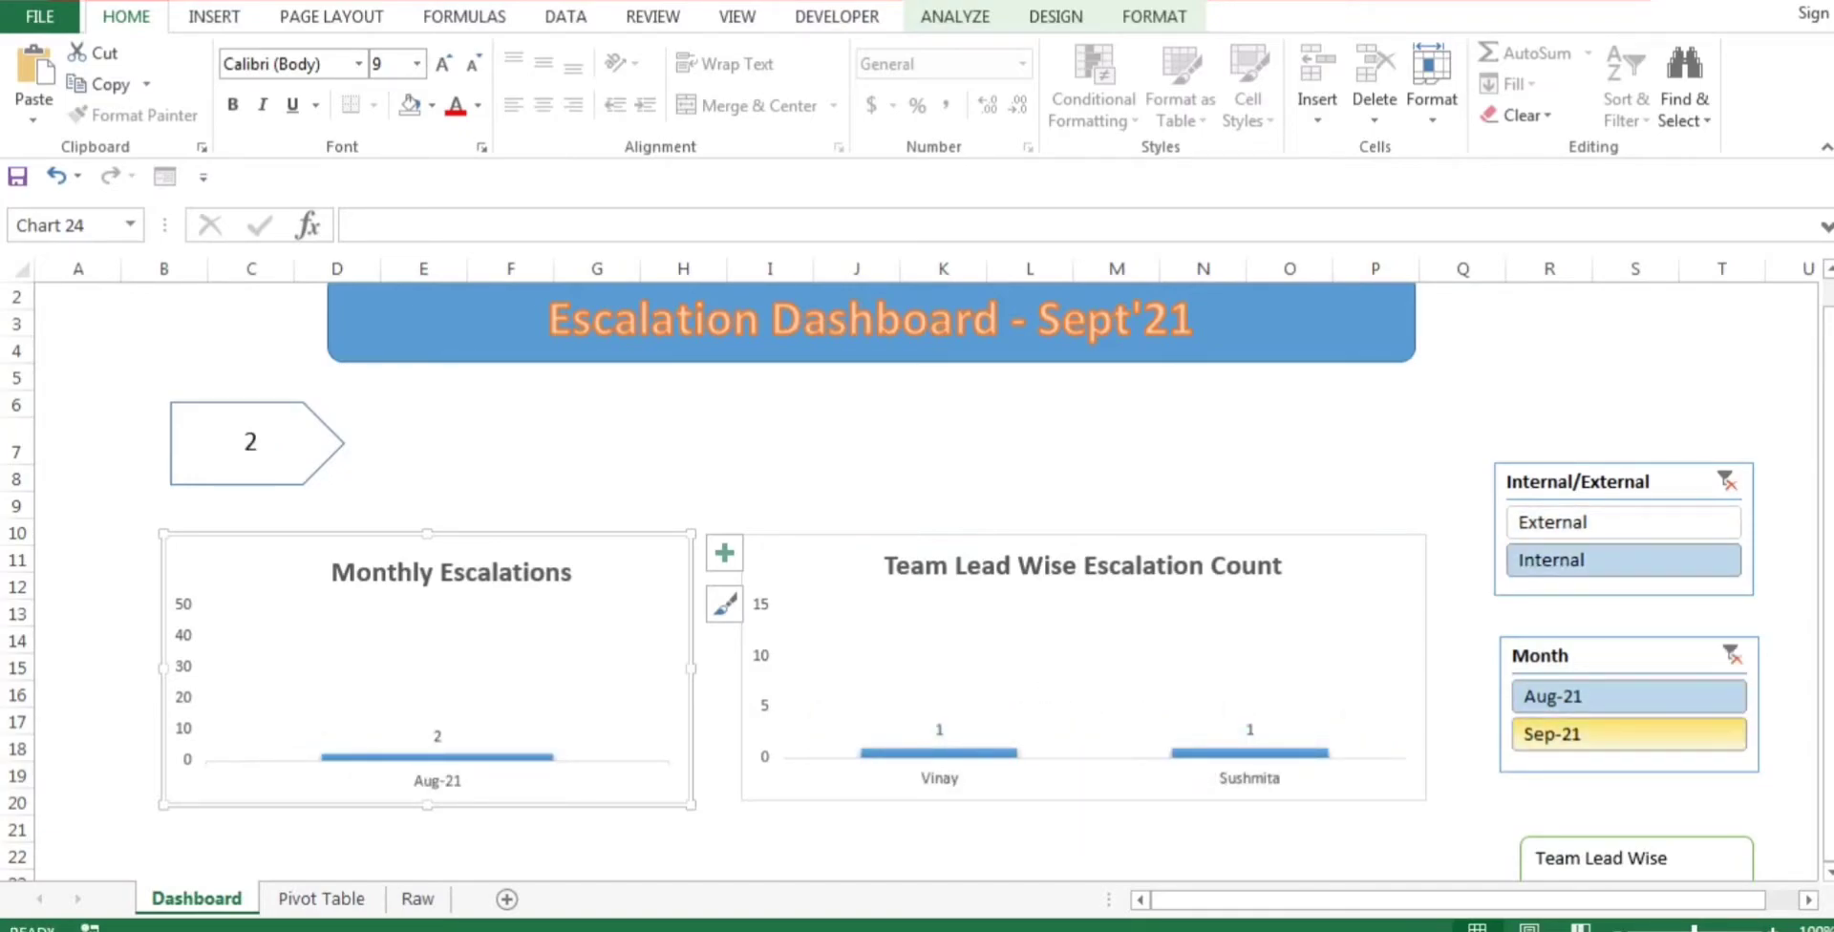
left_click(1629, 734)
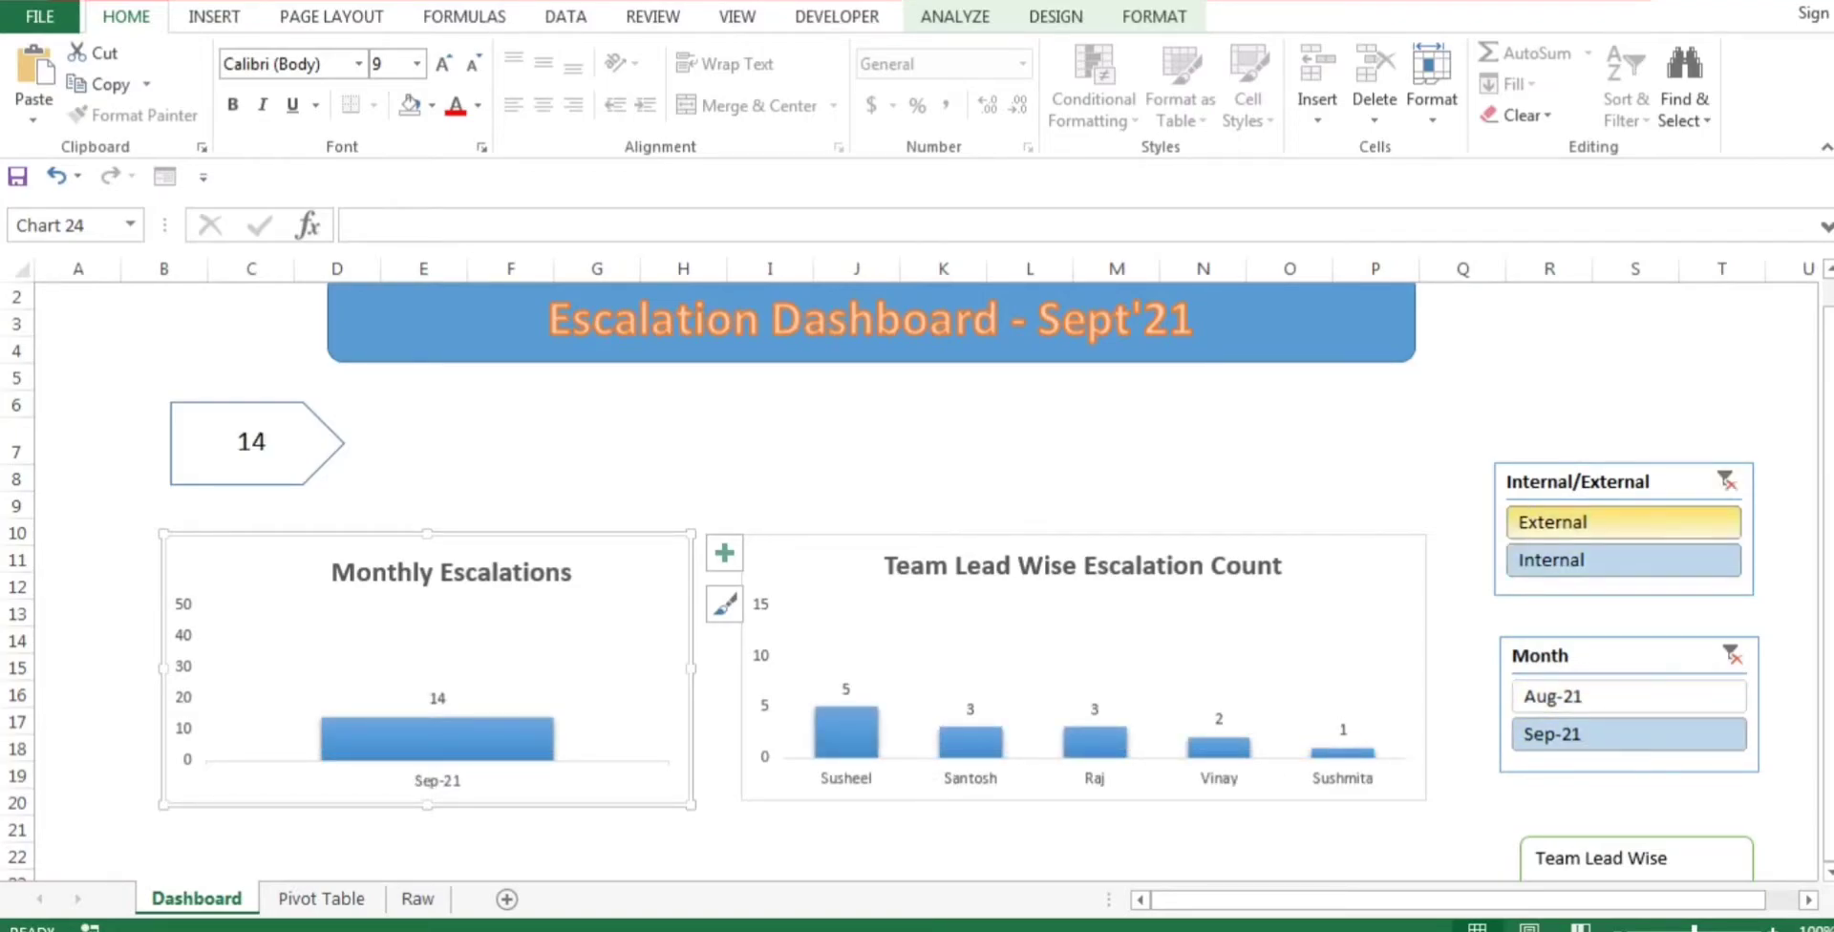
left_click(1726, 480)
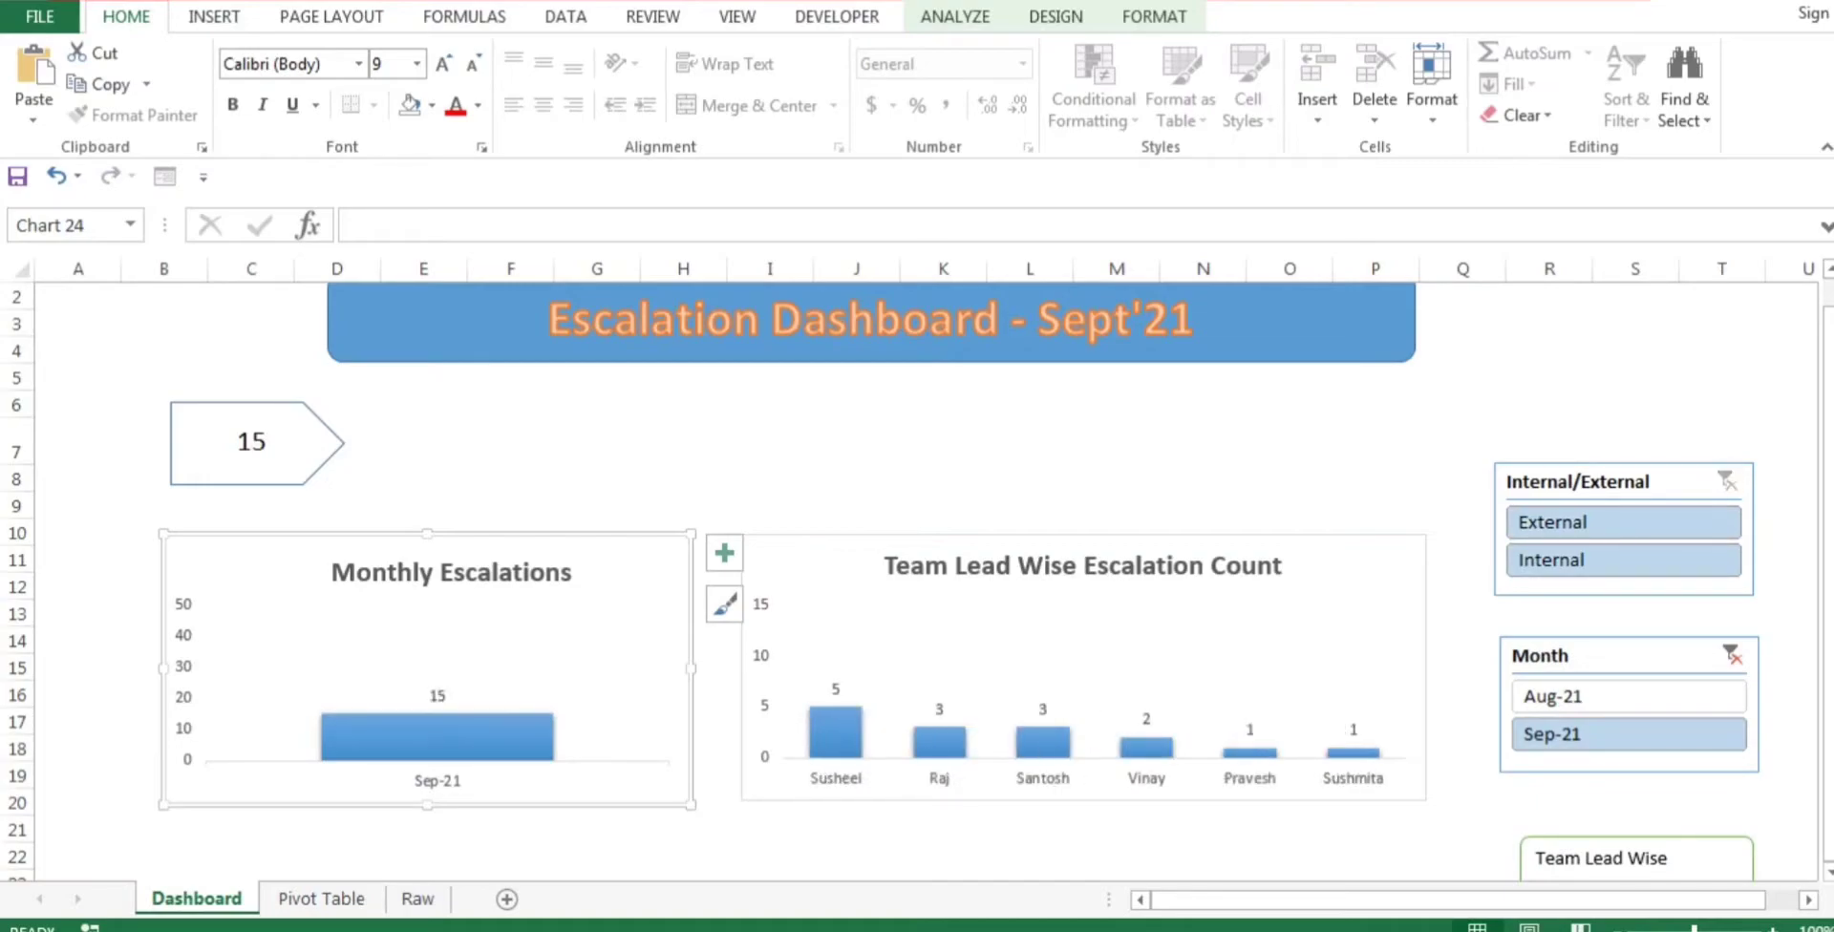
left_click(1629, 696)
left_click(1629, 735)
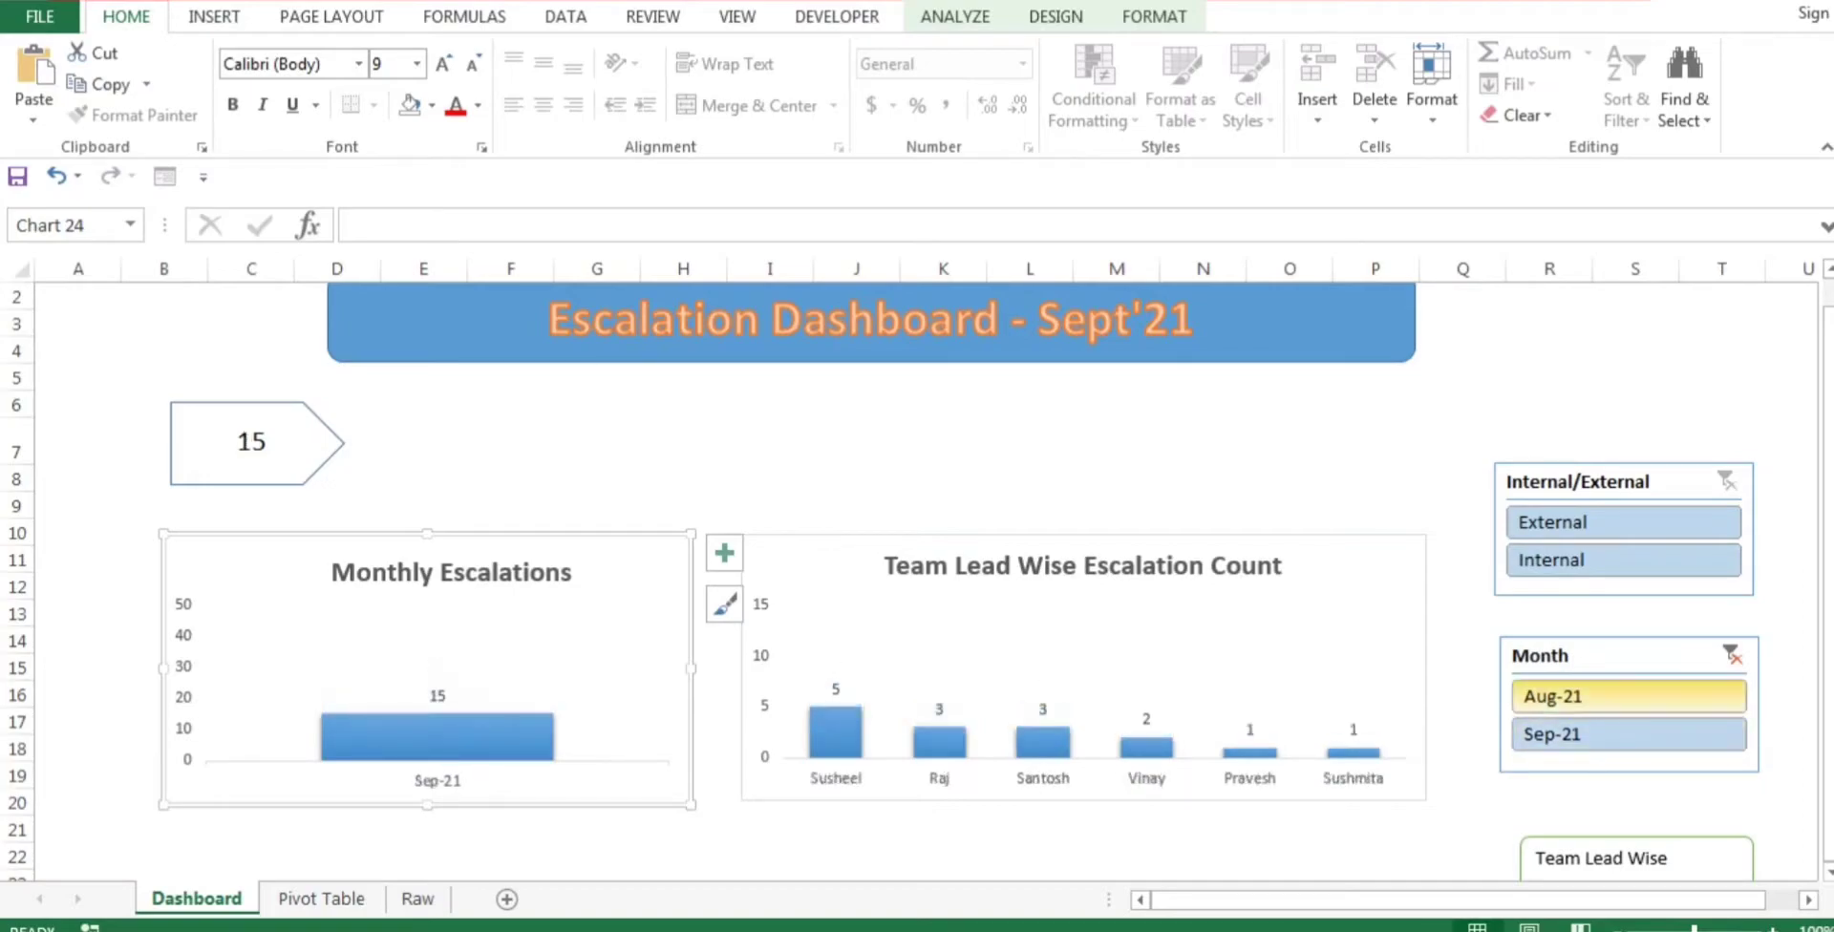
left_click(1732, 655)
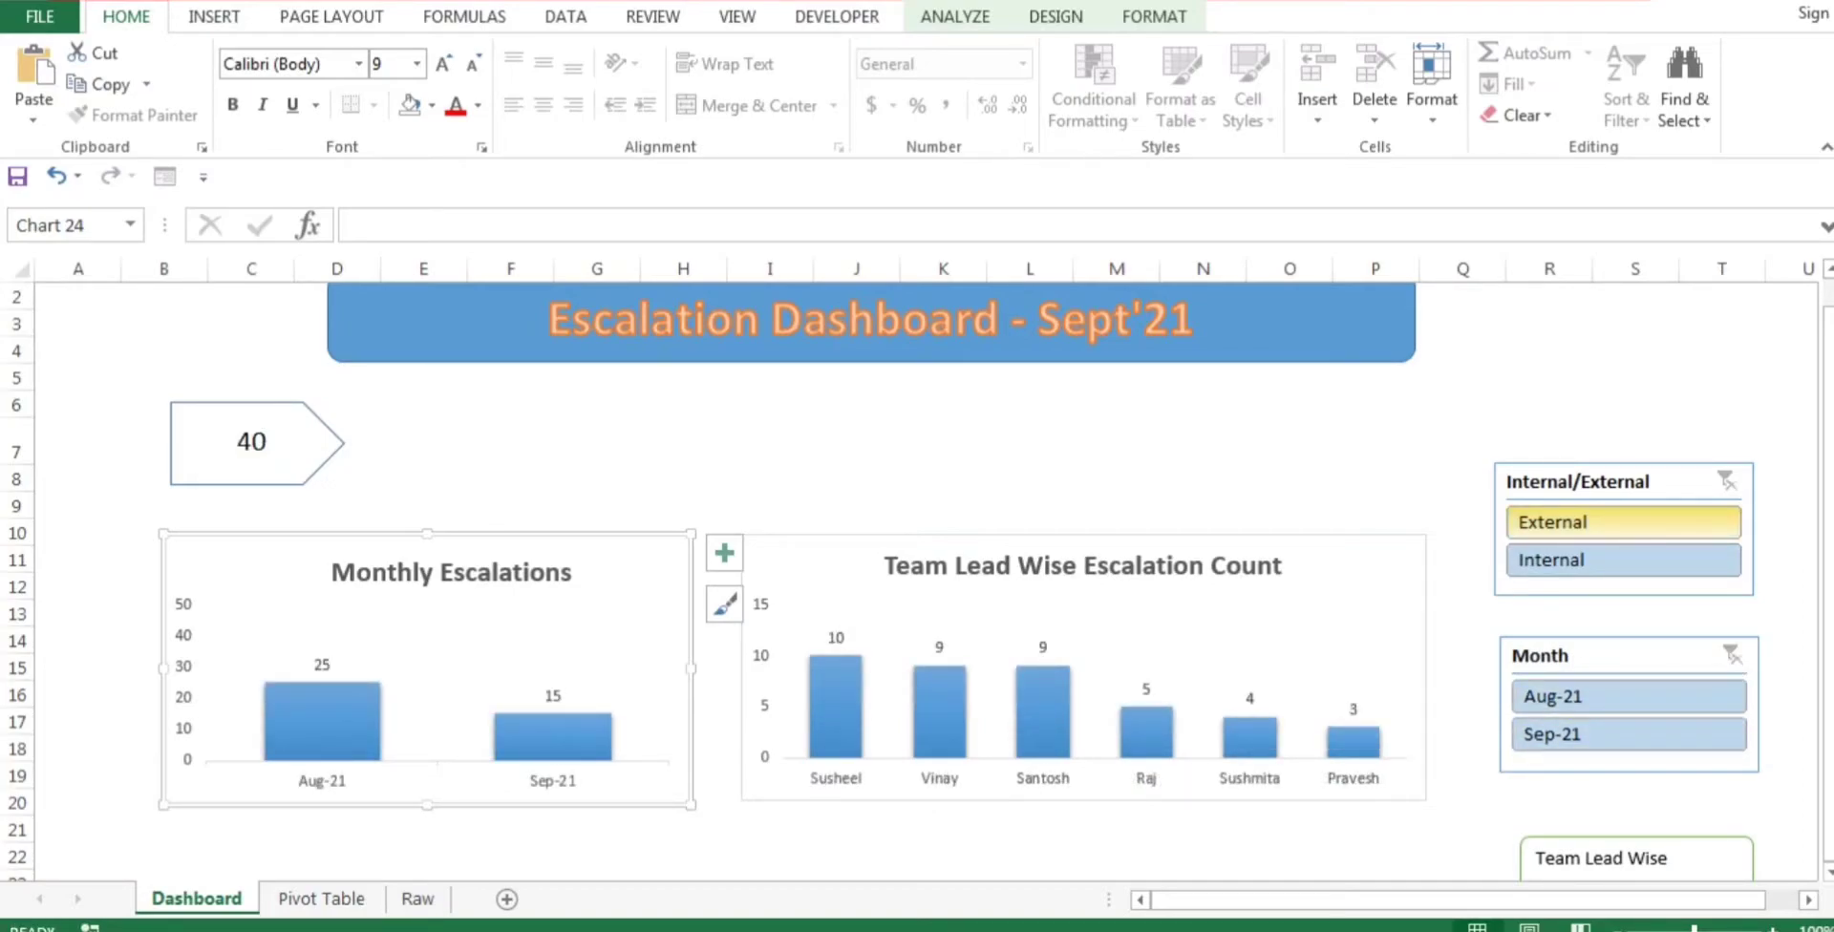
Step: Compare the dashboard charts for External and Internal escalations across both months, leaving Internal selected
left_click(1624, 521)
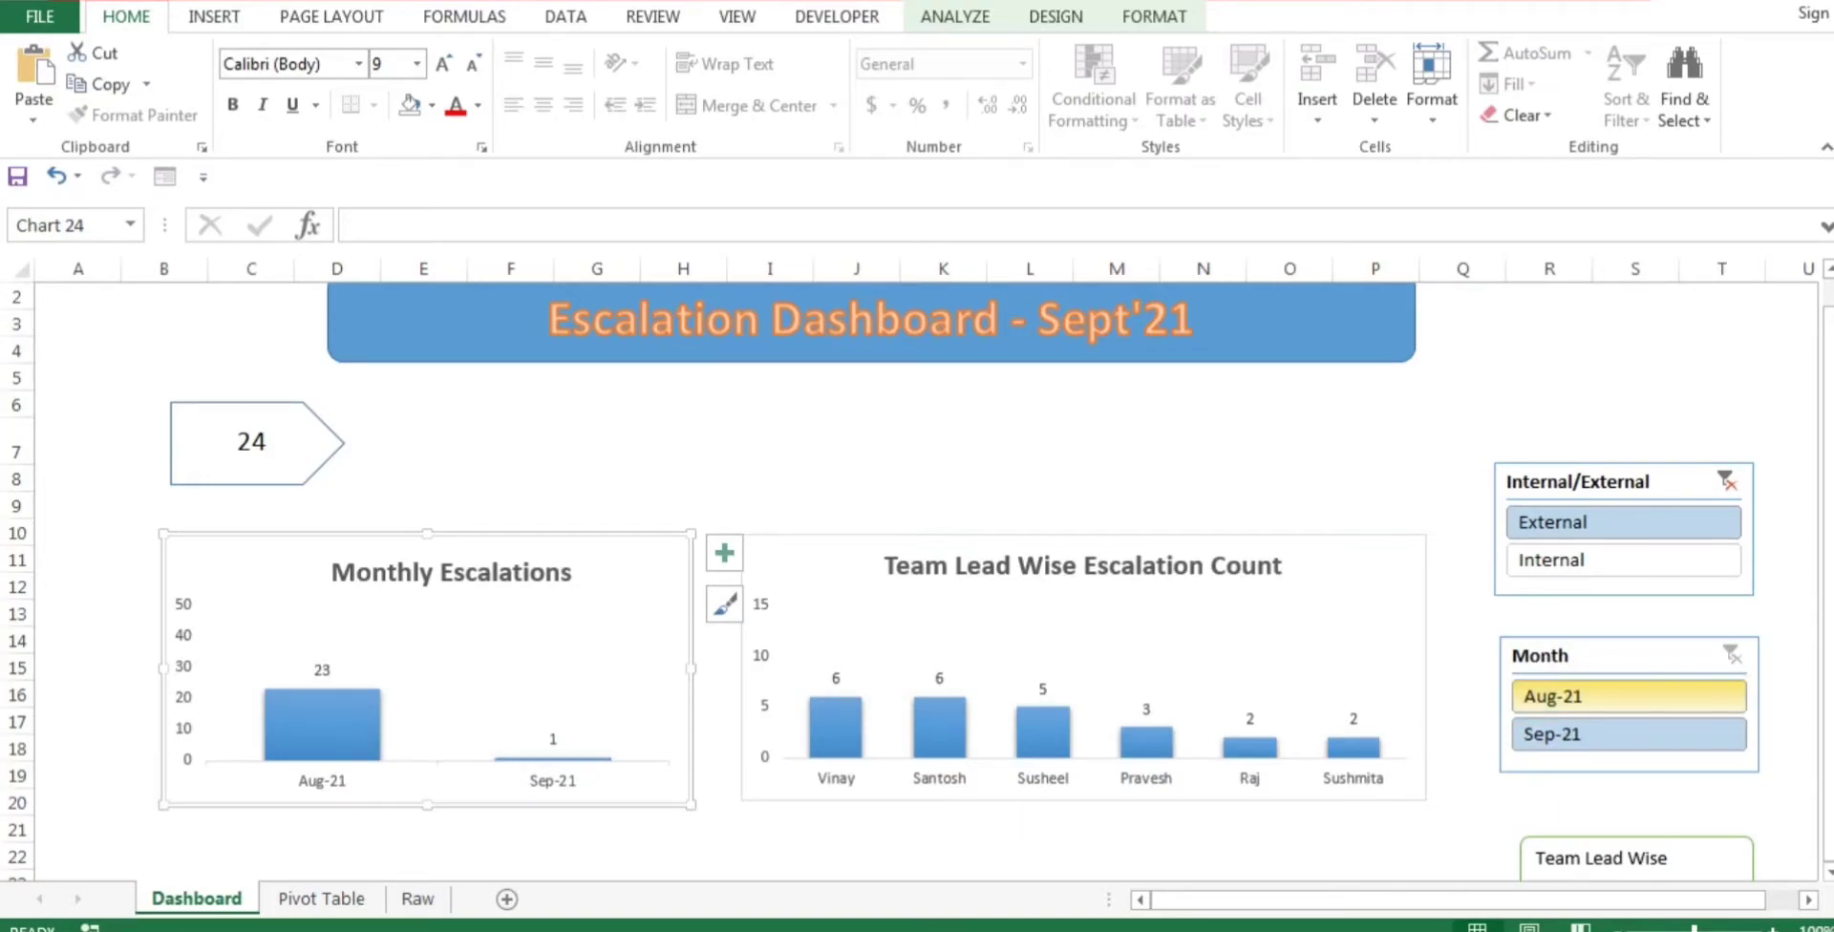
left_click(1623, 561)
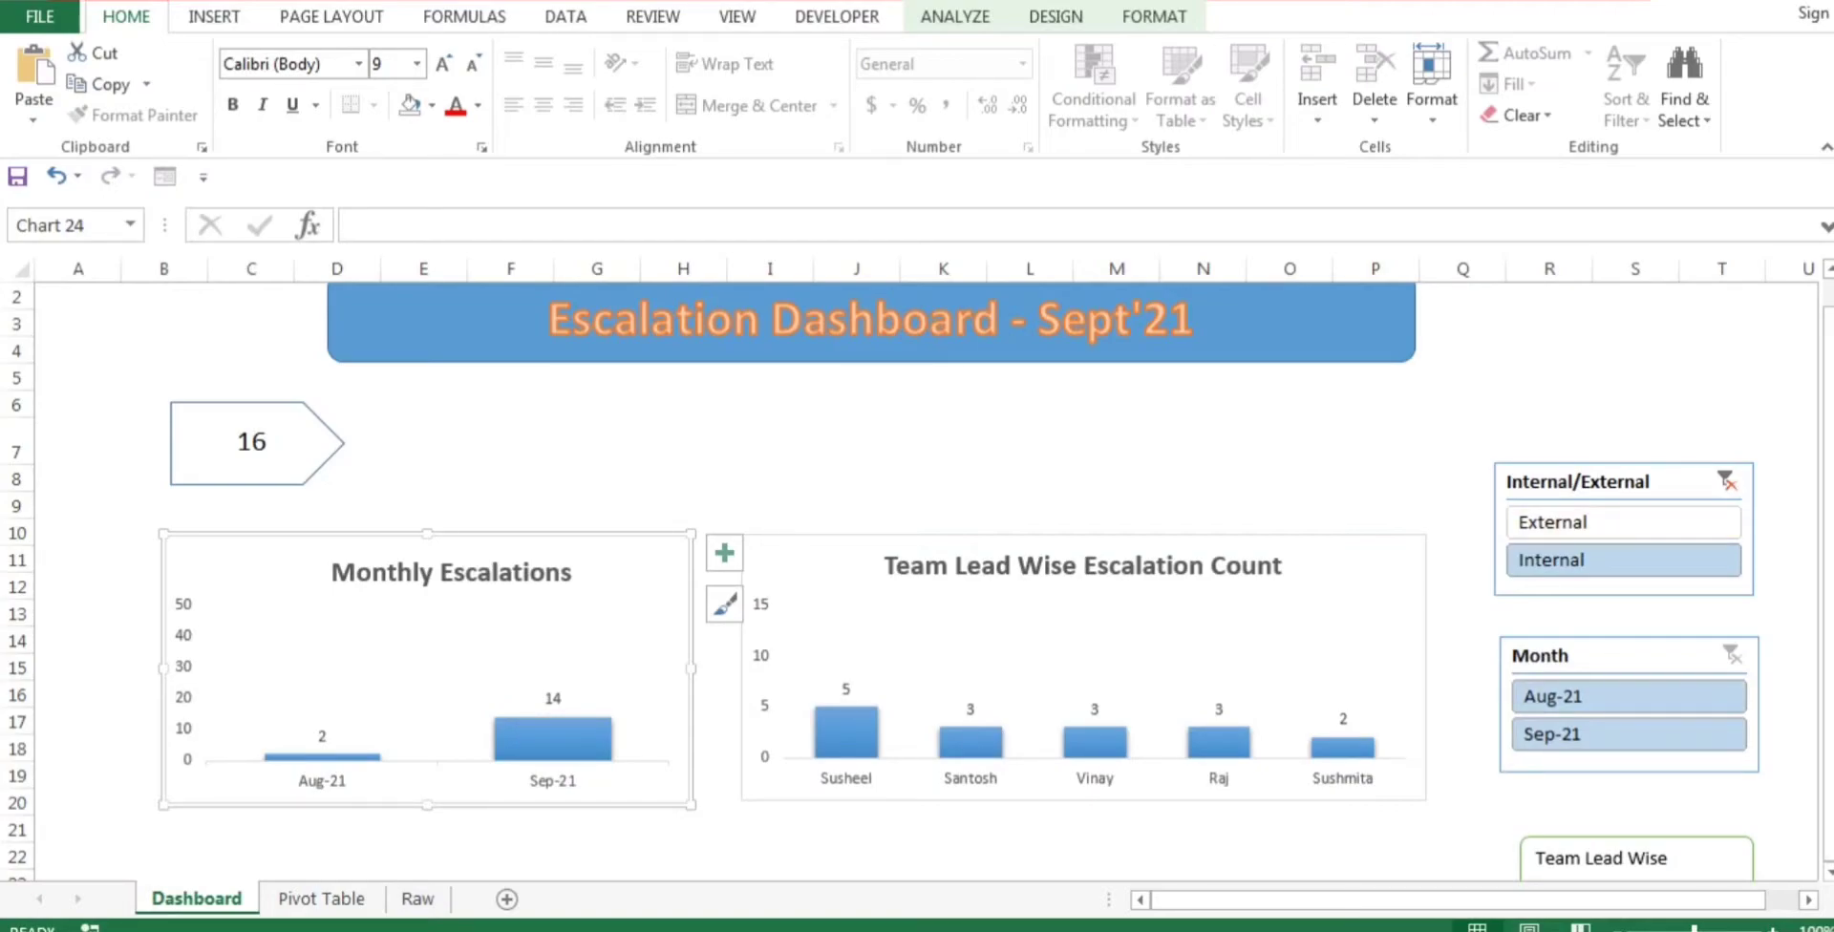
Step: Clear the Internal/External slicer filter on the dashboard and deselect the Monthly Escalations chart
left_click(1728, 481)
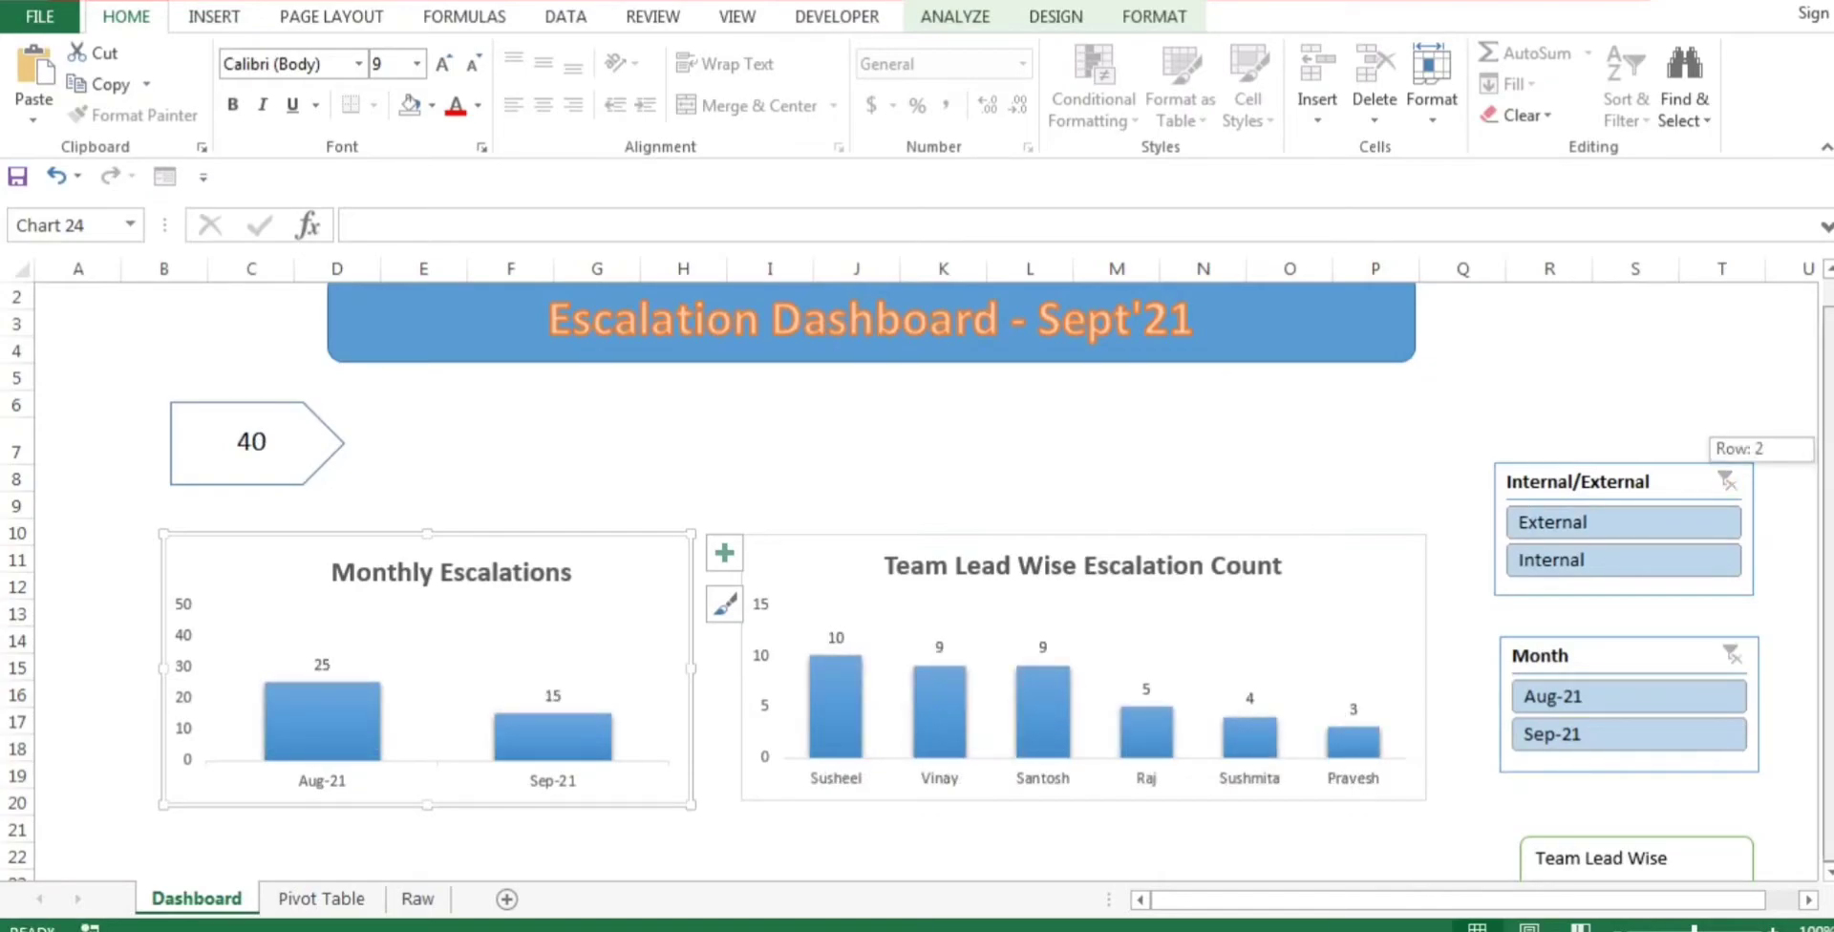
double_click(1030, 442)
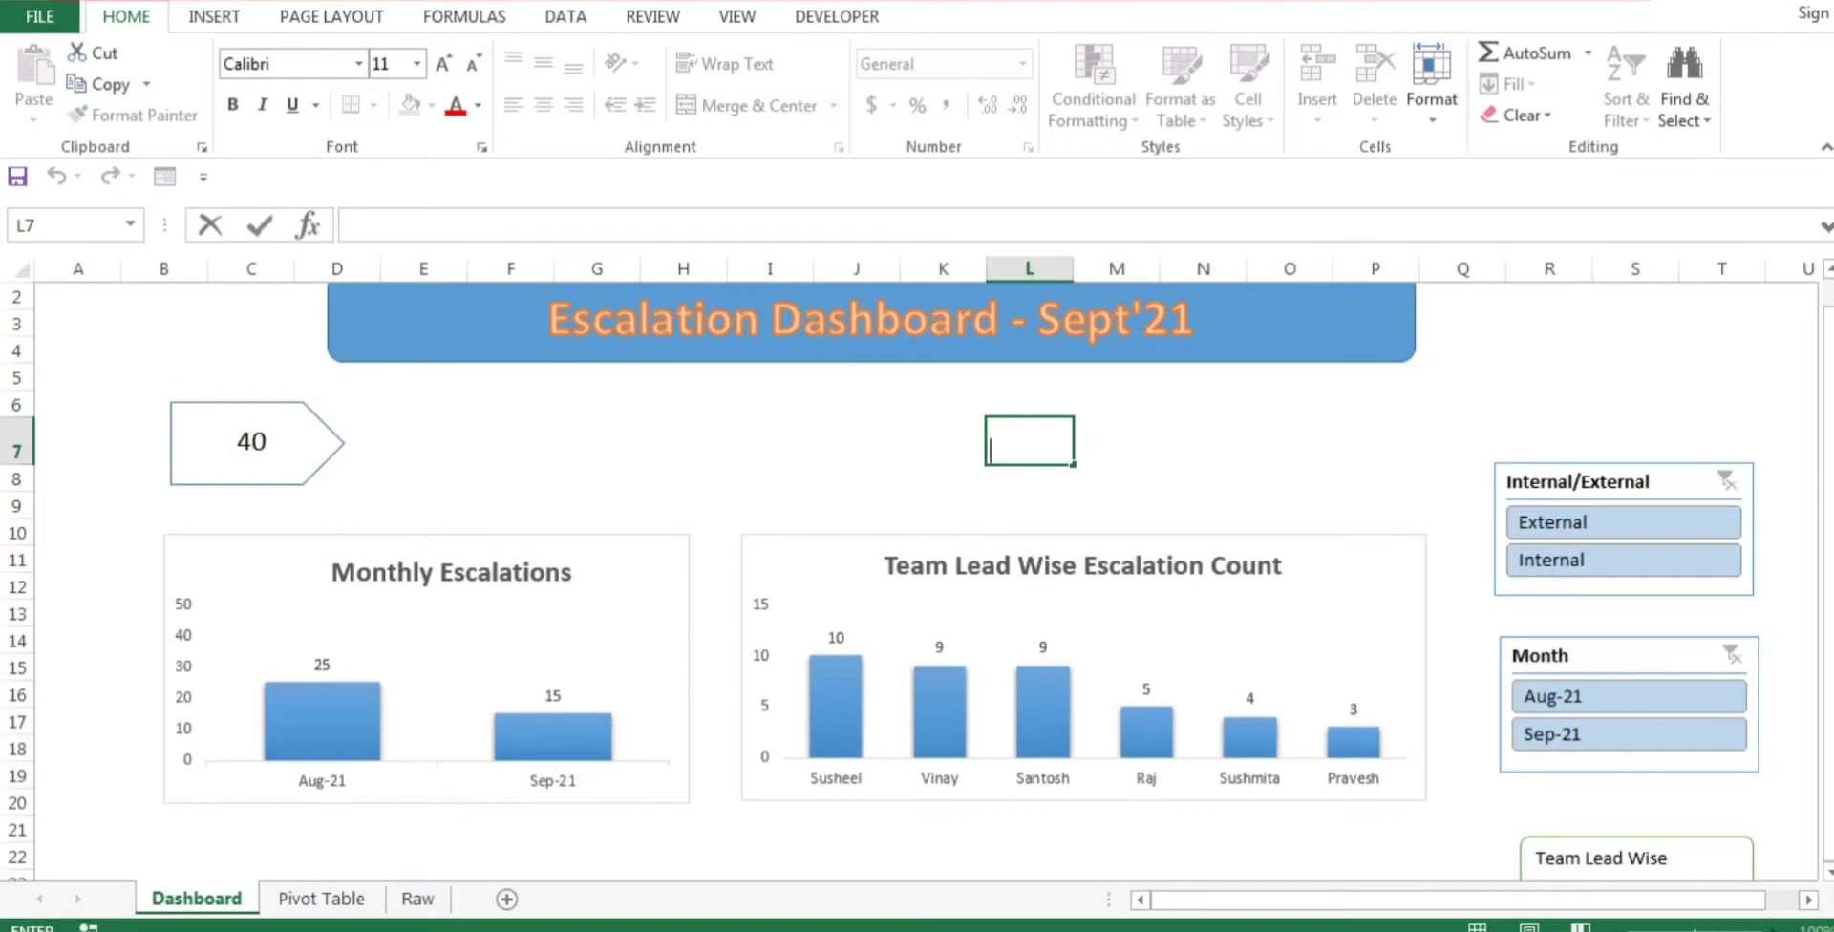
left_click_drag(1828, 352, 1829, 352)
left_click(1829, 460)
left_click(597, 857)
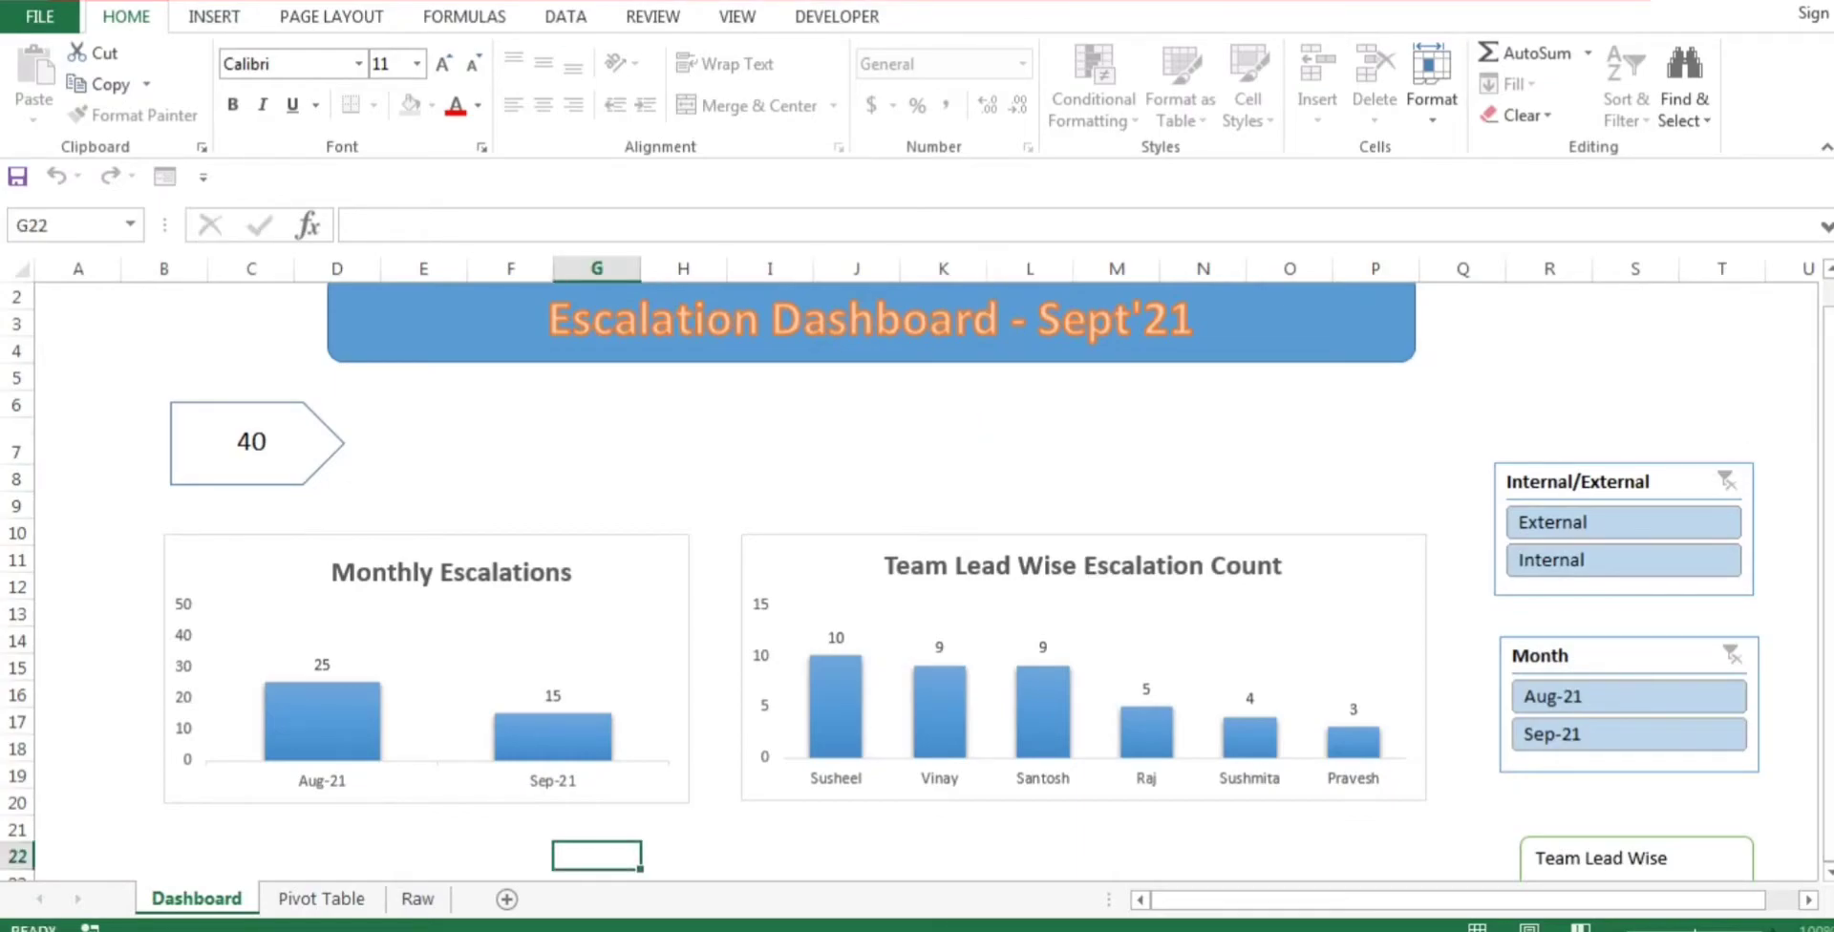
Step: Examine the empty rows below the two dashboard charts, marking out the free area from column B to P
key("Down")
key("Down")
key("Down")
key("Down")
key("Down")
key("Down")
key("Down")
key("Down")
key("Down")
key("Down")
key("Down")
key("Down")
key("Down")
key("Down")
key("Down")
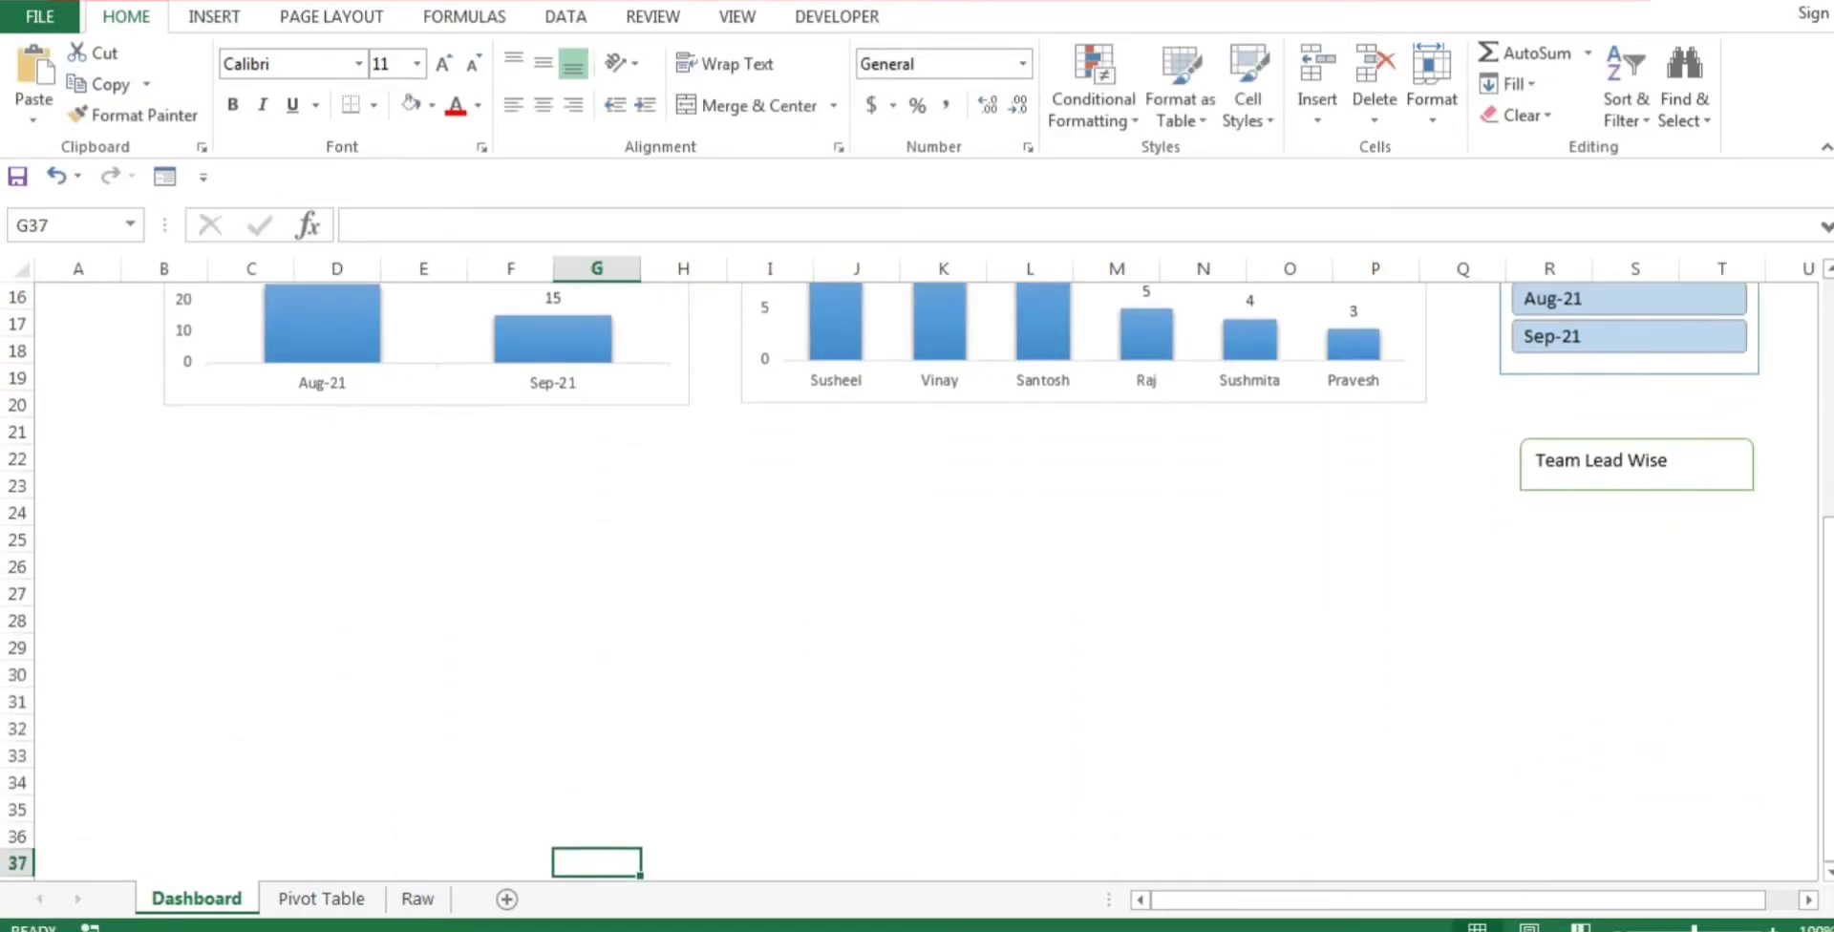
left_click_drag(165, 486, 1375, 649)
Step: Delete the "Team Lead Wise" text box below the Month slicer
left_click(1637, 466)
left_click_drag(1828, 672, 1828, 510)
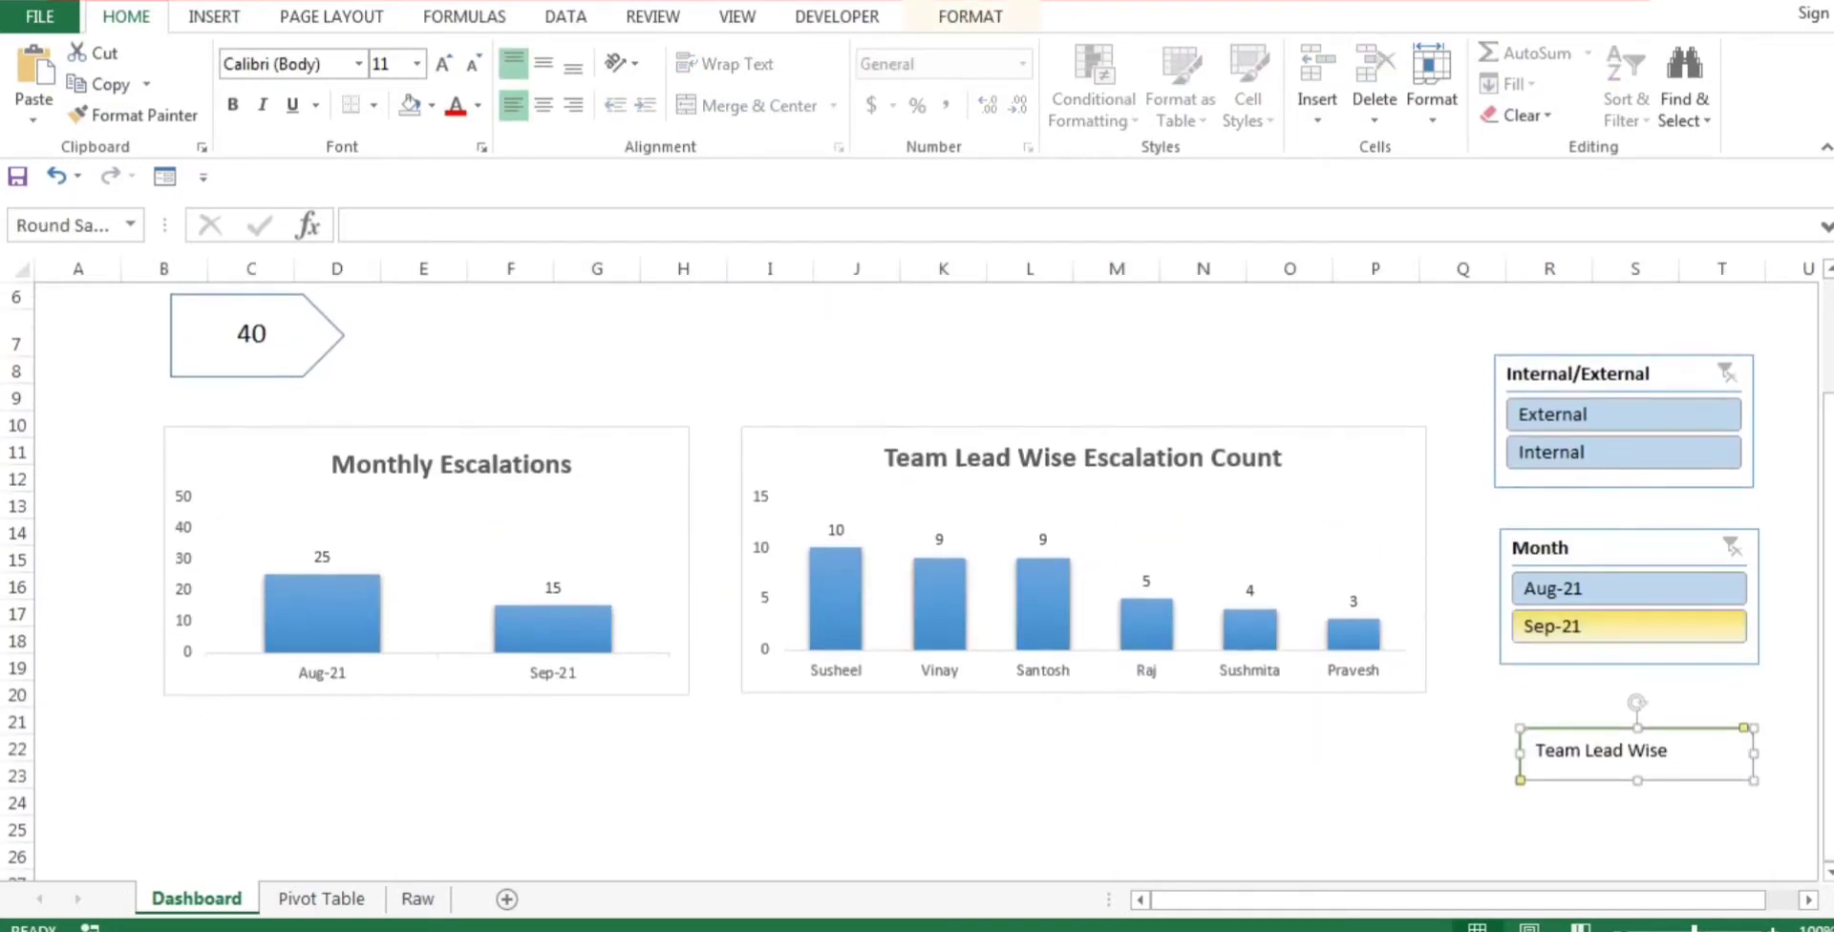
key("Delete")
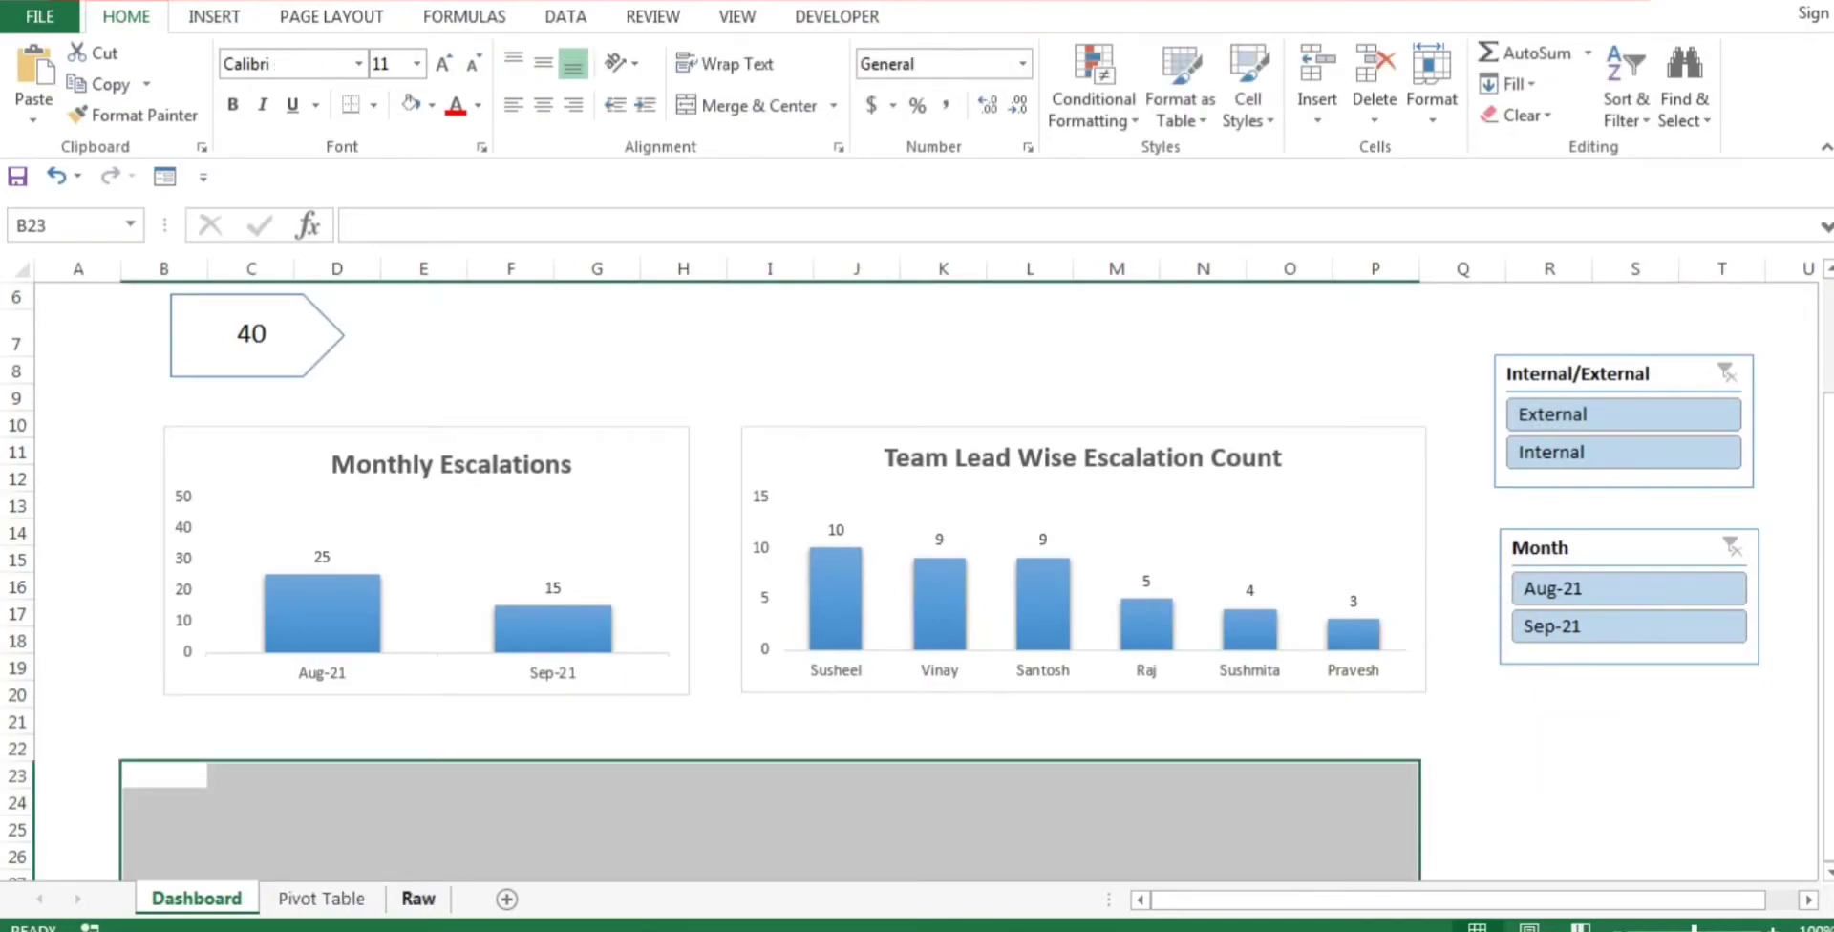
Step: Insert a Team Lead slicer for the team lead pivot table on the Pivot Table sheet
left_click(322, 899)
left_click_drag(96, 621, 96, 595)
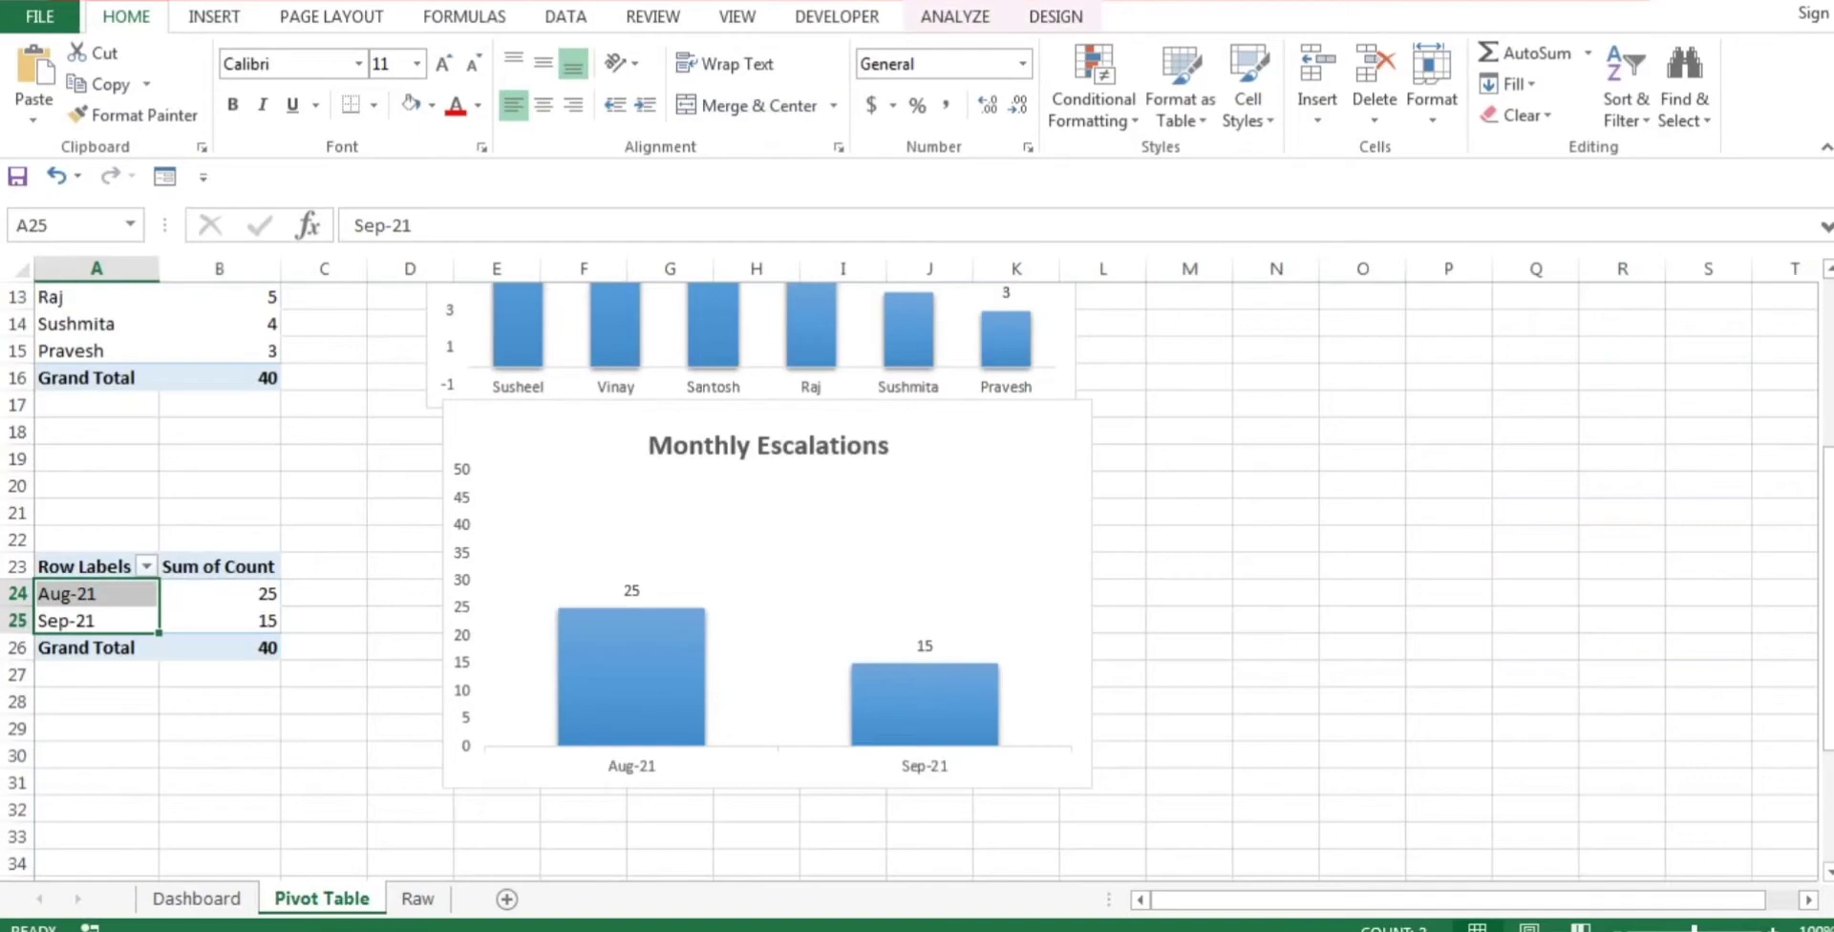
left_click(219, 297)
left_click(956, 16)
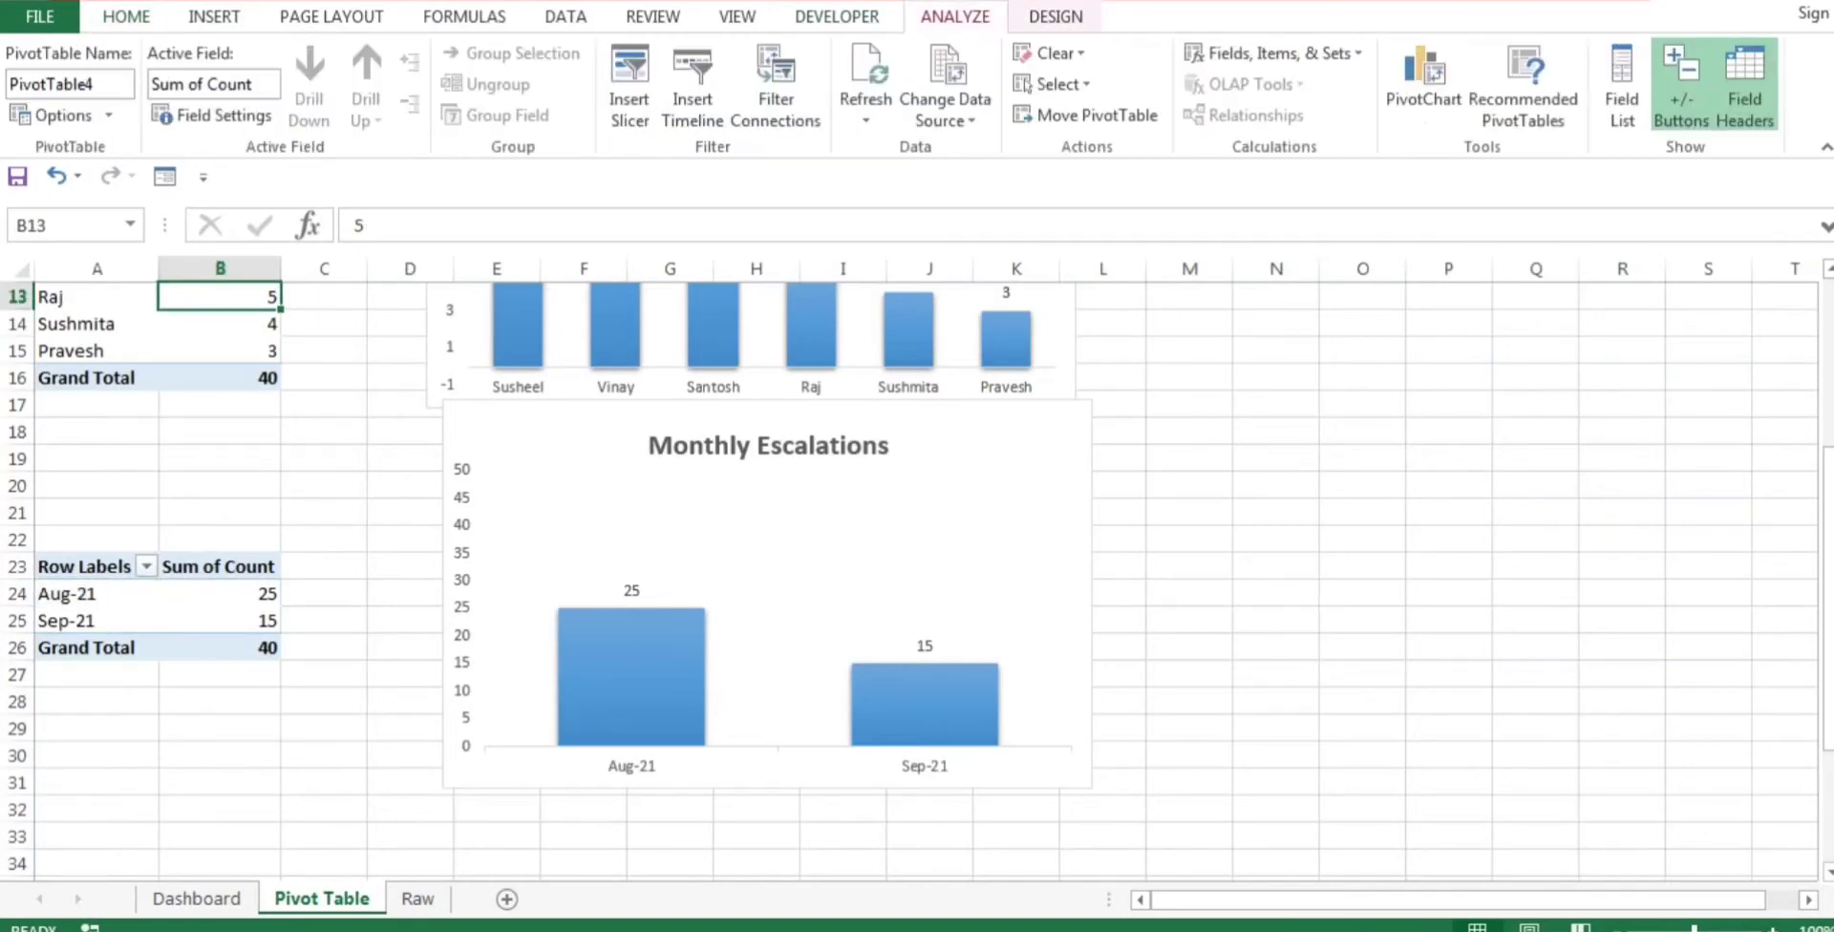
left_click(629, 86)
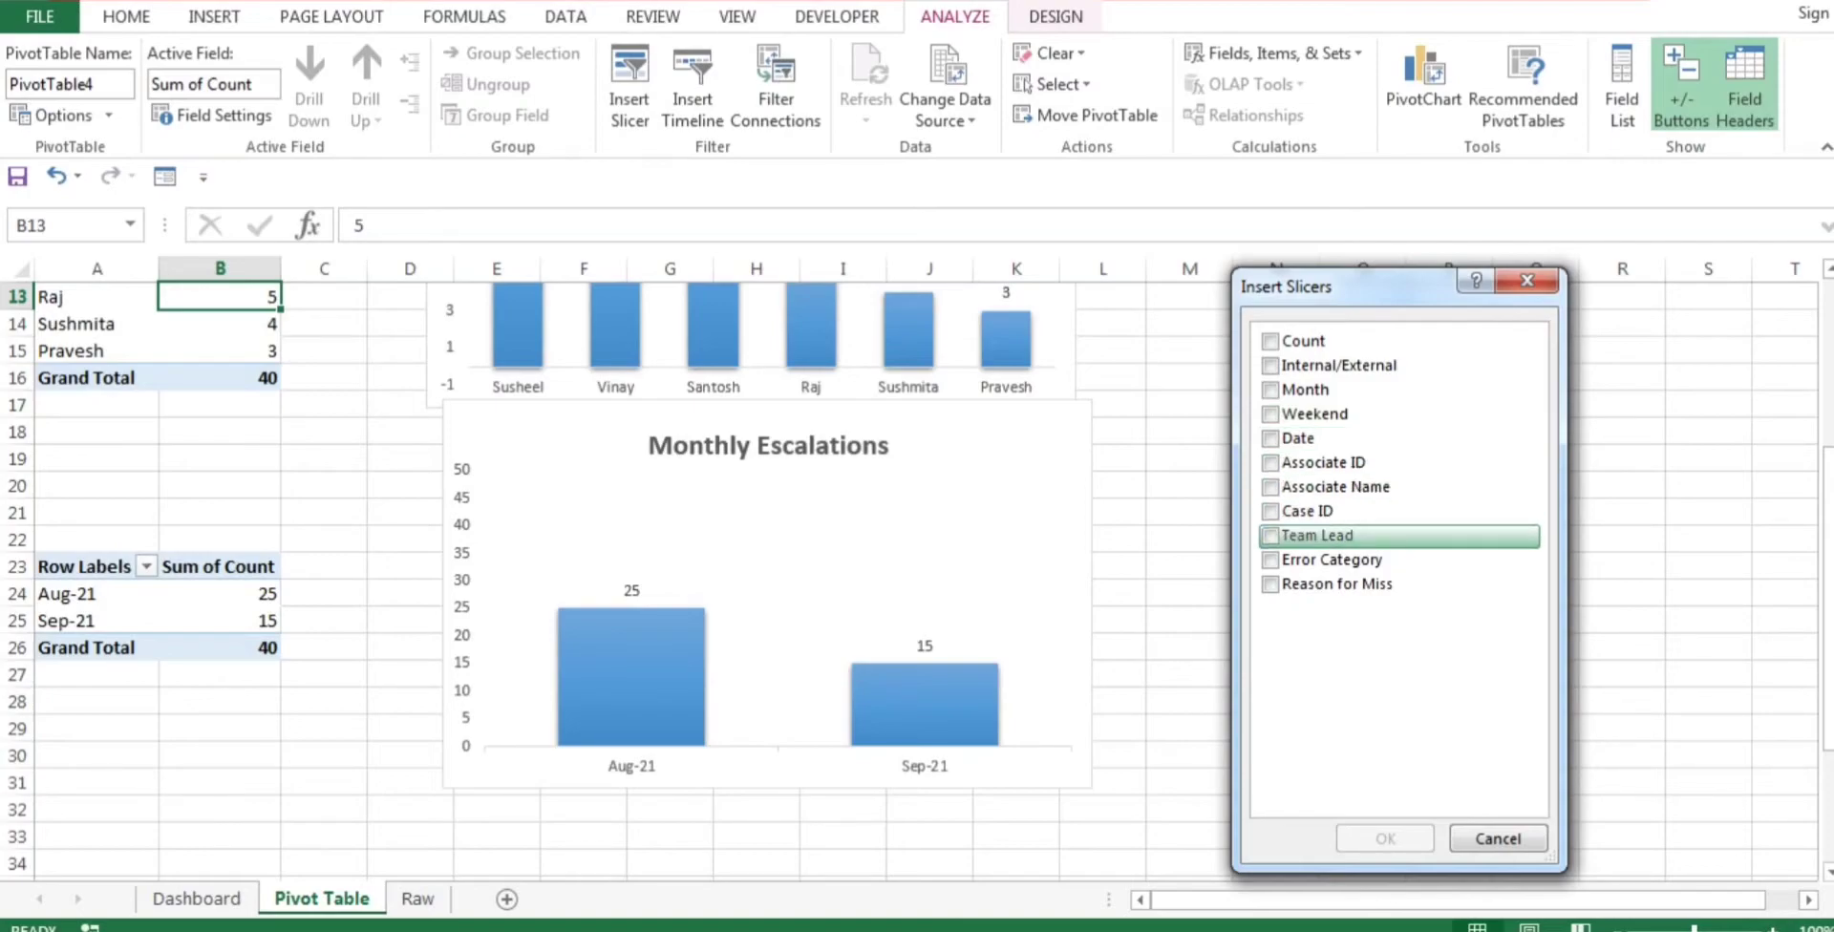
left_click(1317, 536)
left_click(1385, 839)
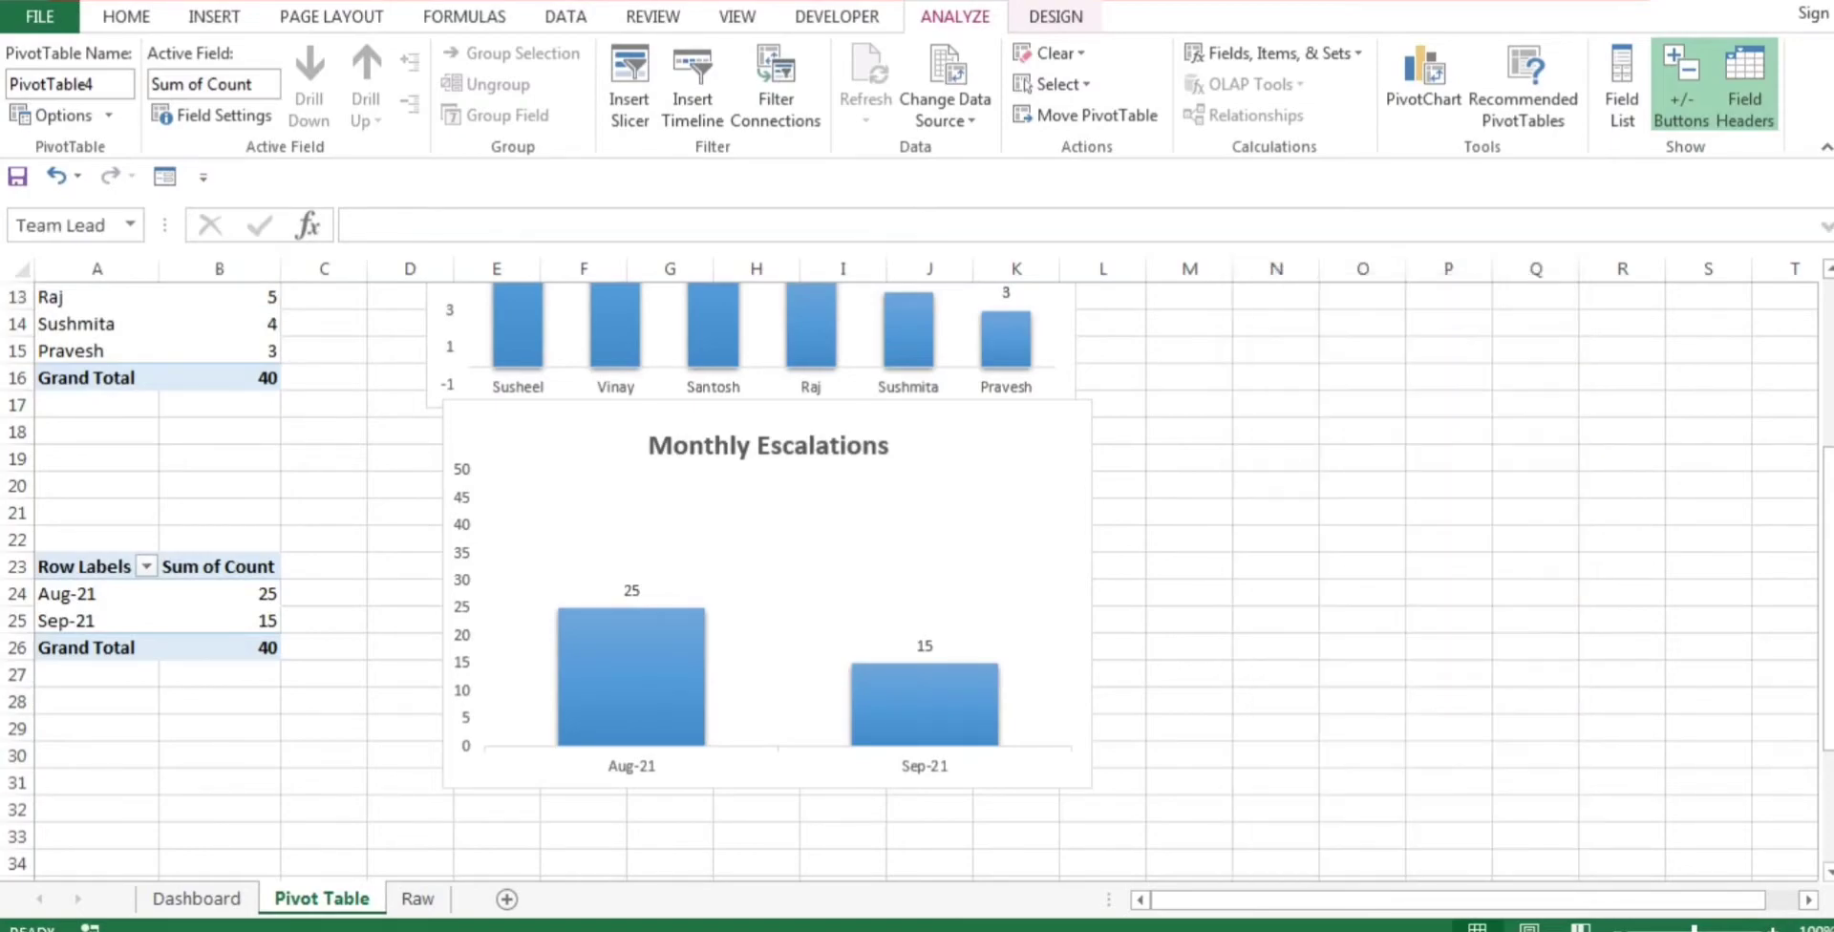
left_click_drag(943, 767, 943, 686)
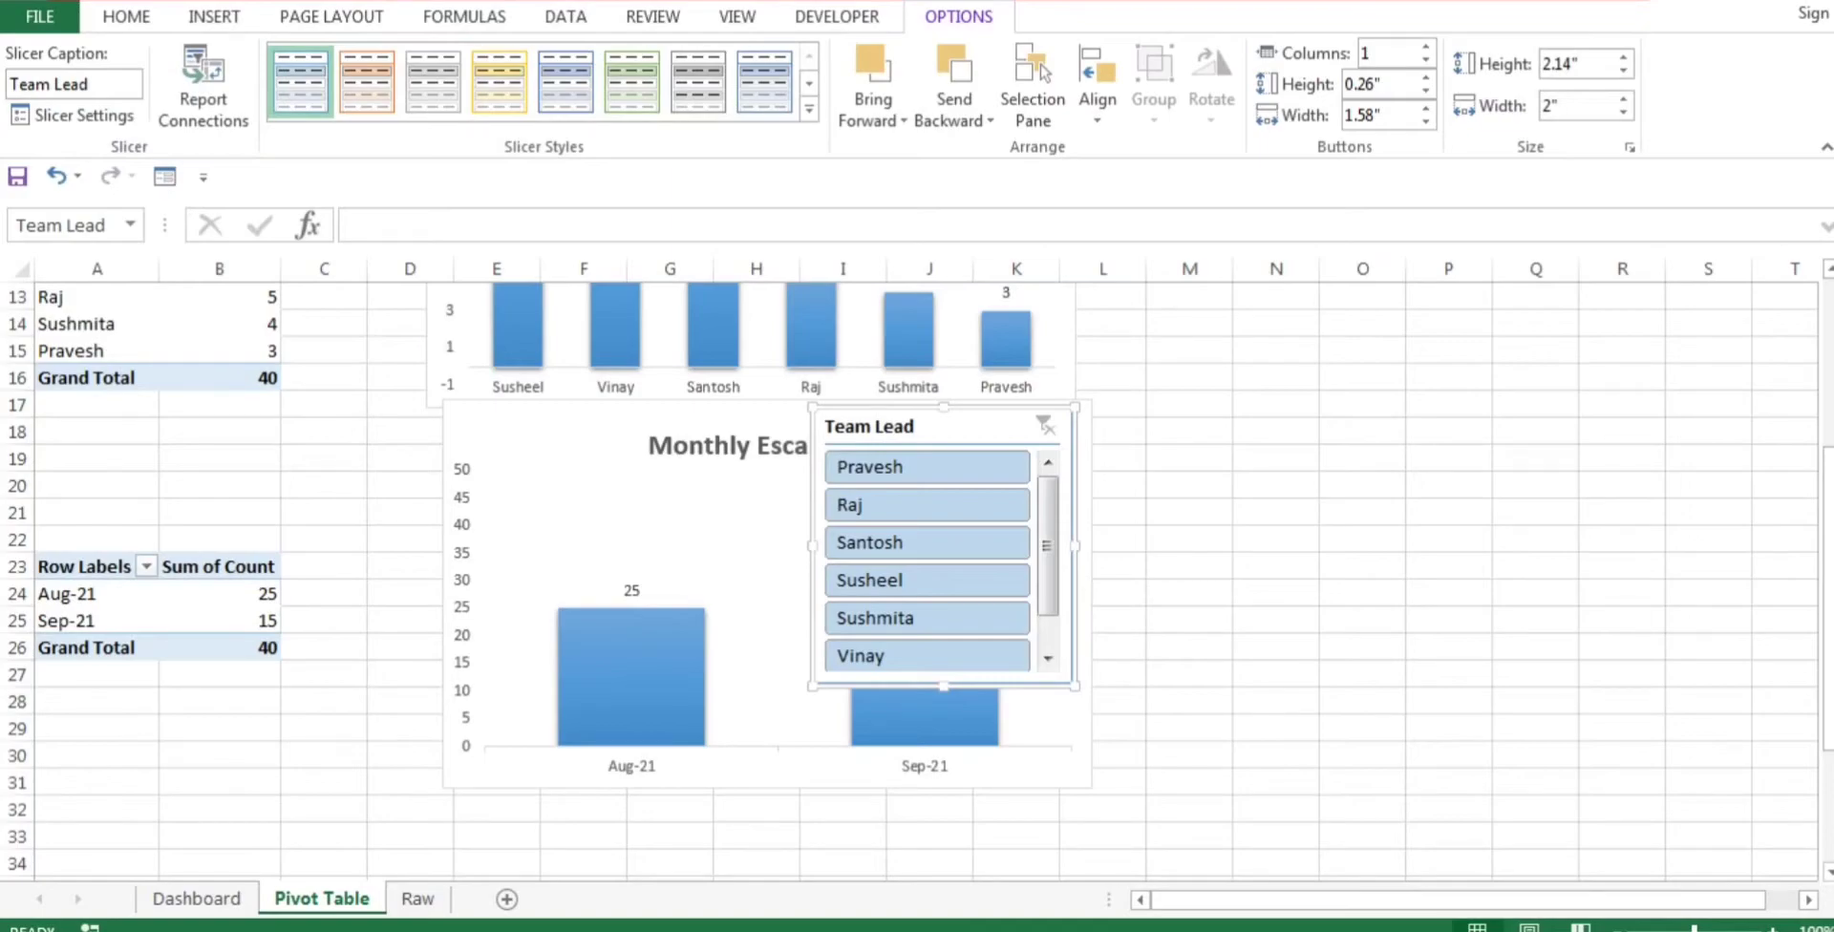
Step: Paste a copy of the Team Lead slicer on the Dashboard sheet and position it directly below the Month slicer
left_click(196, 898)
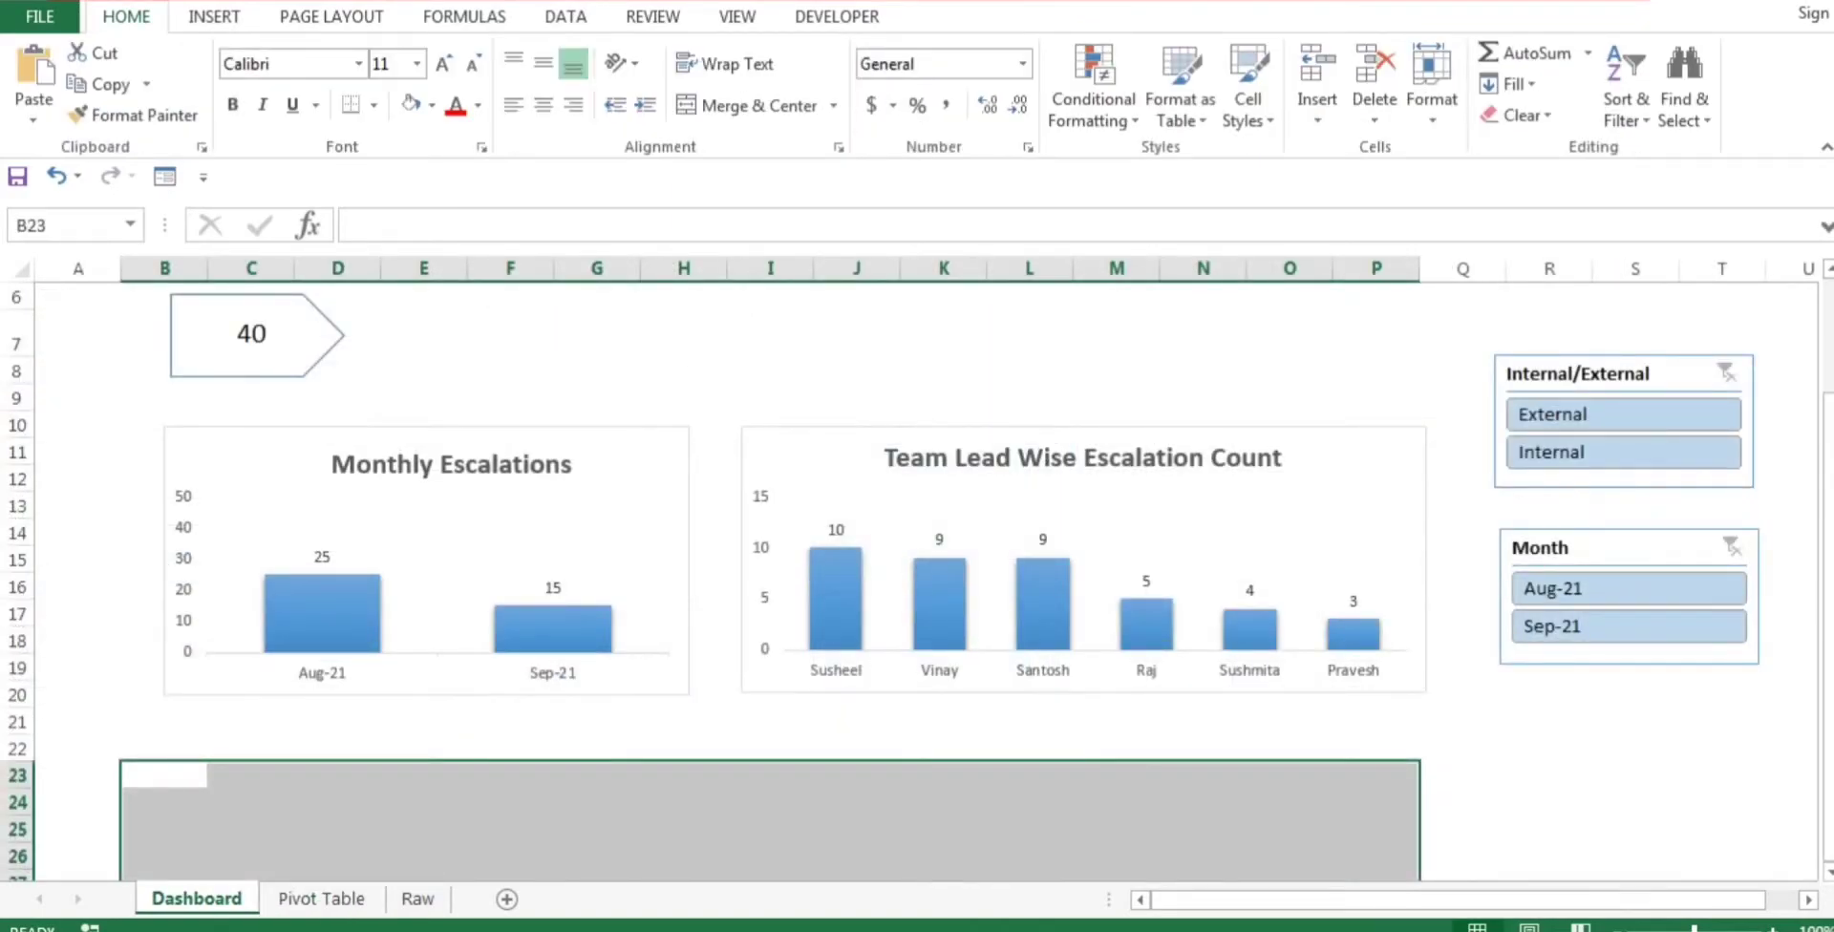
key("ctrl+v")
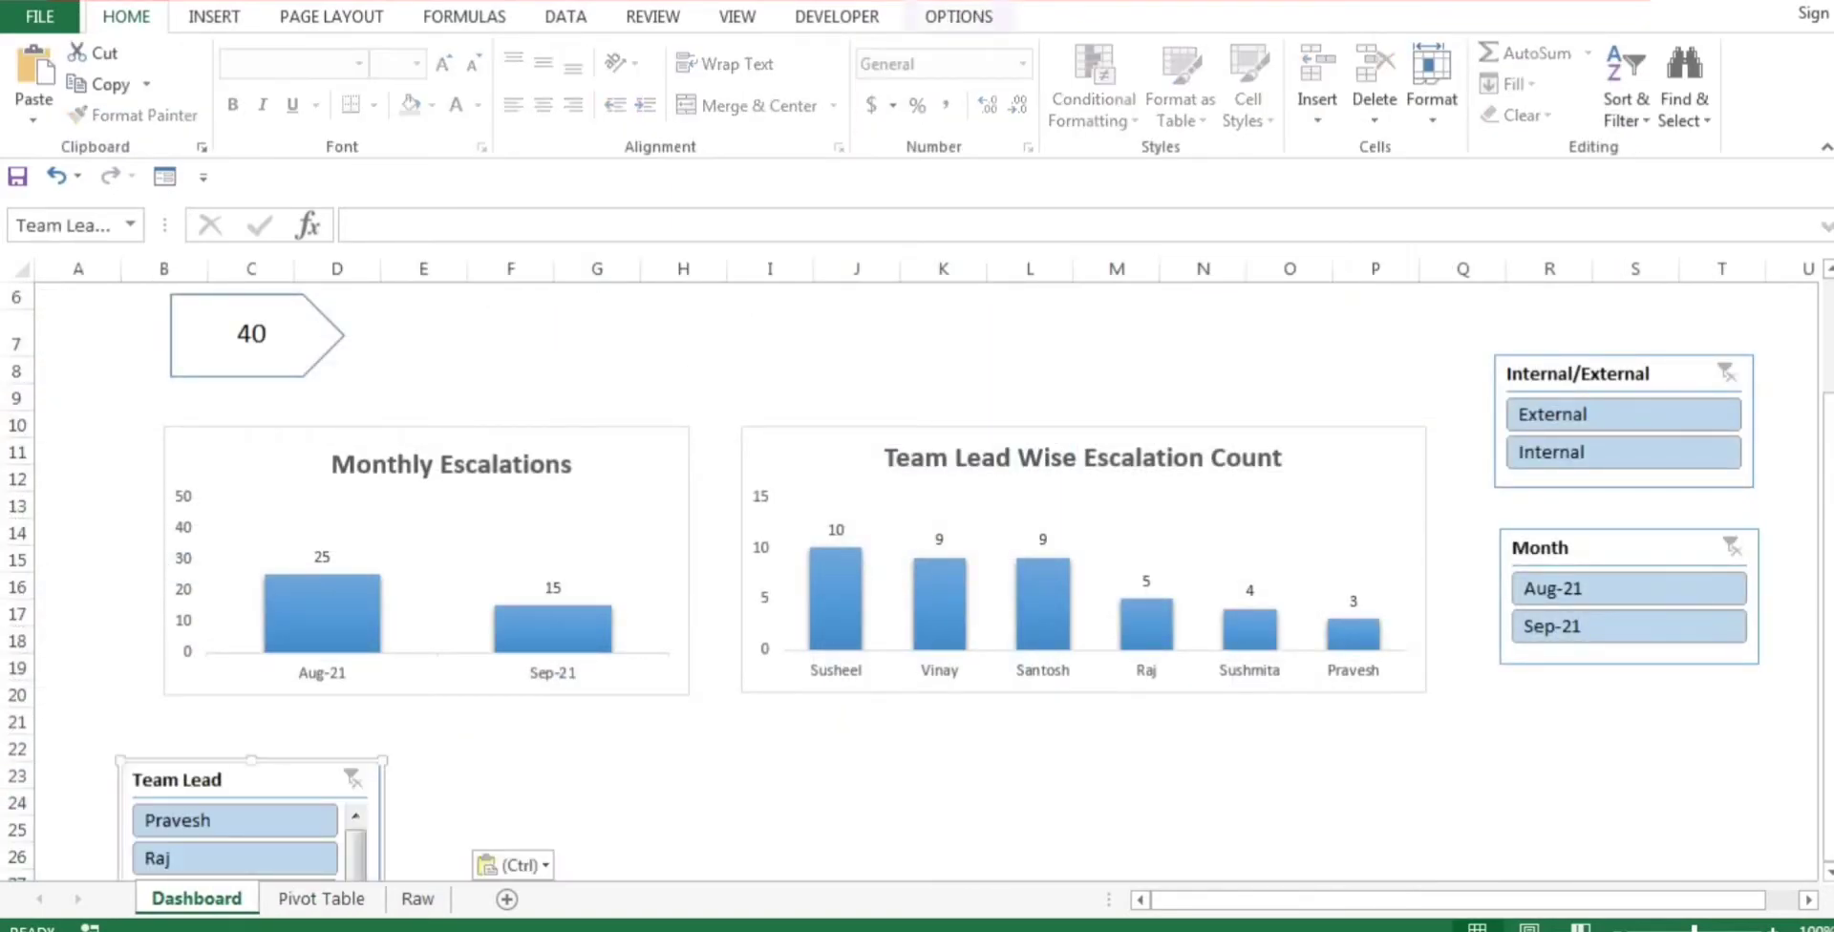
left_click_drag(857, 776, 1639, 723)
left_click_drag(272, 779, 1657, 713)
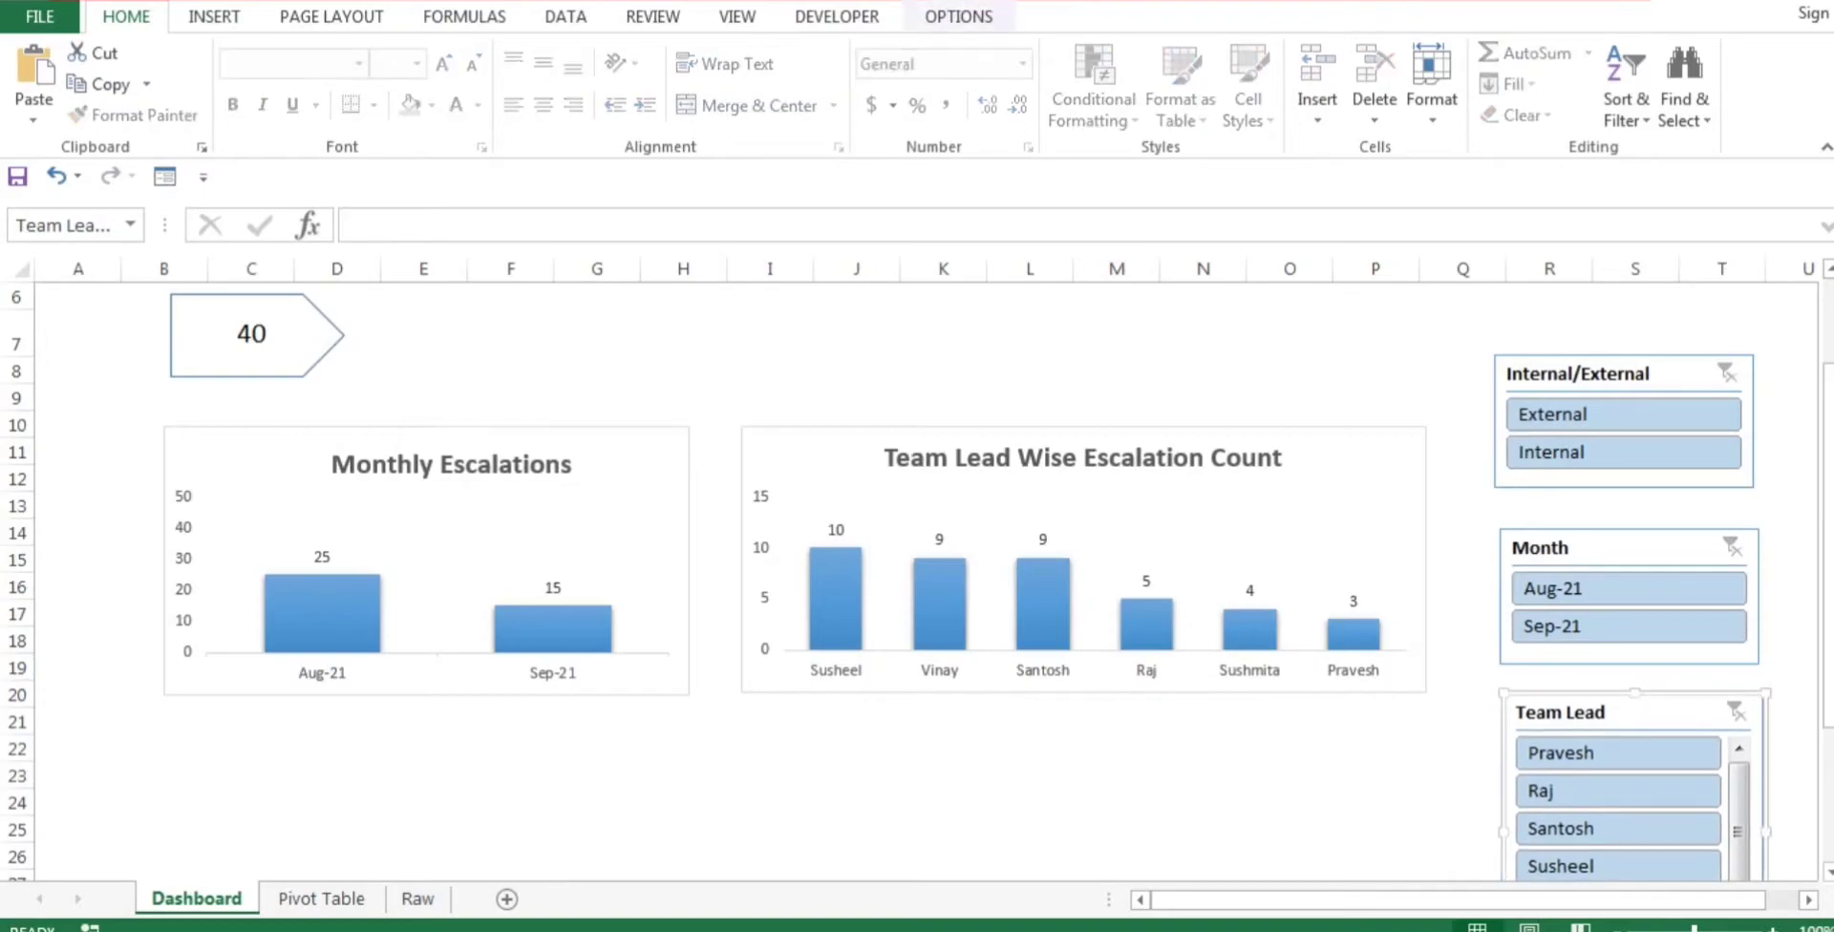
scroll(1711, 583, "up", 2)
scroll(1710, 583, "down", 2)
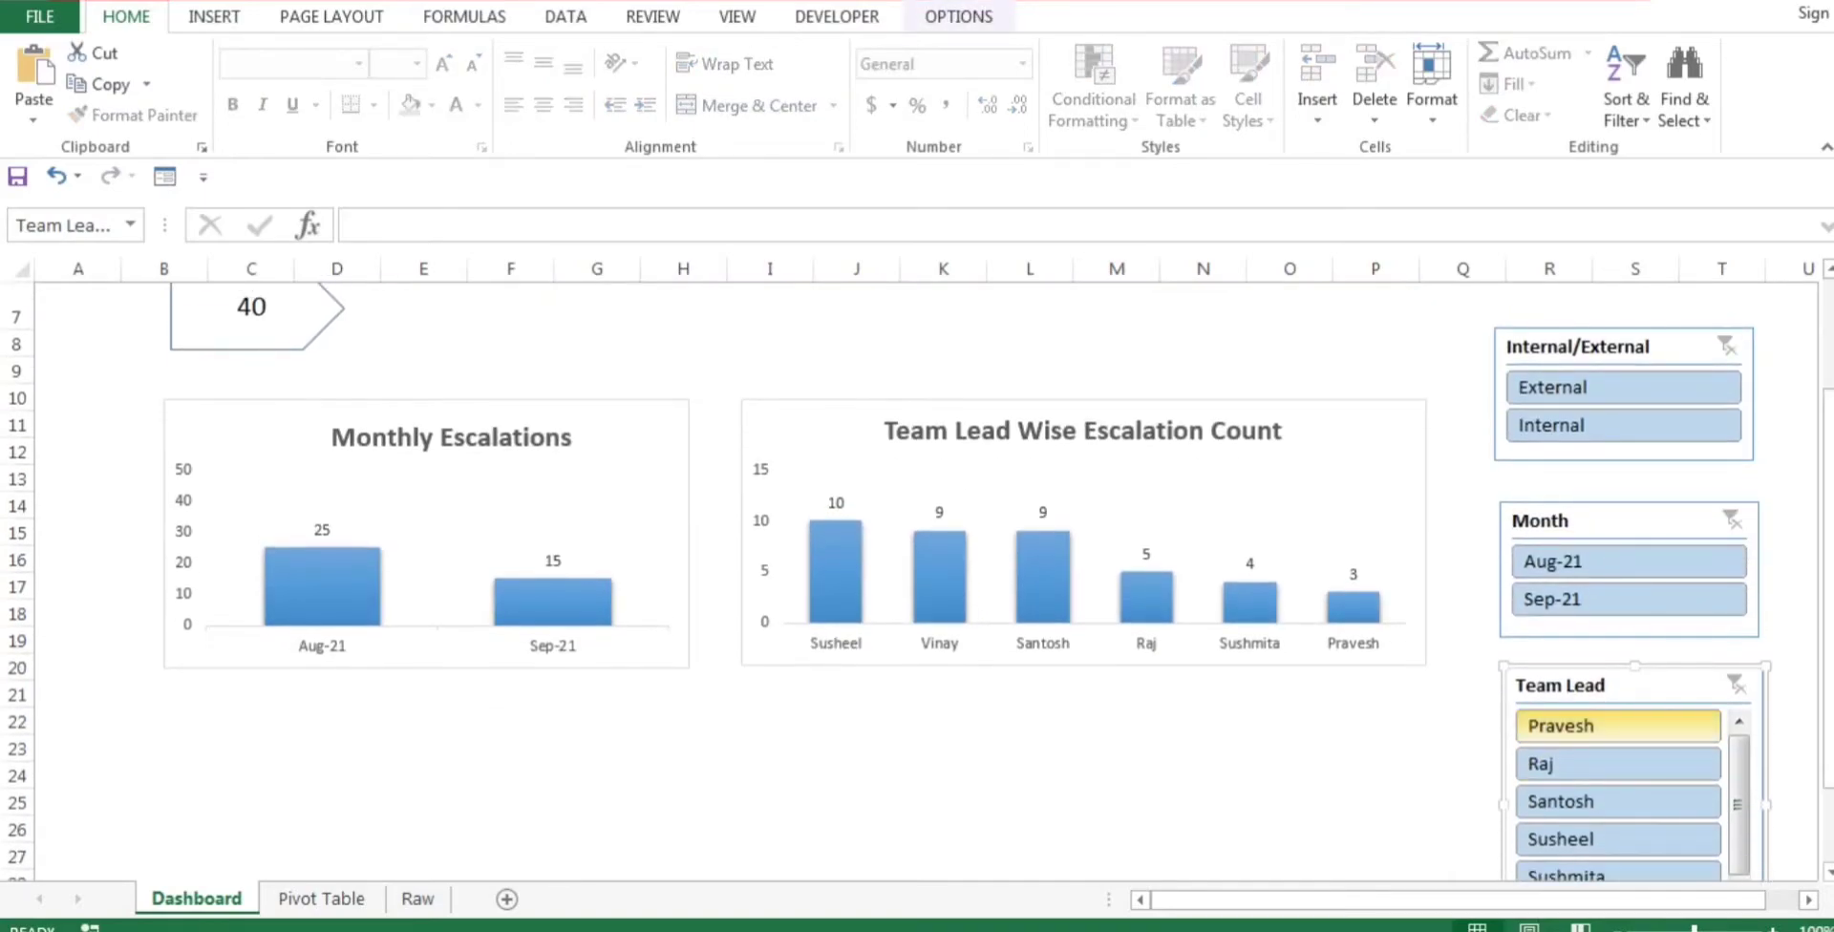
Step: Connect the dashboard's Team Lead slicer to PivotTable3 and PivotTable5 as well
right_click(1561, 696)
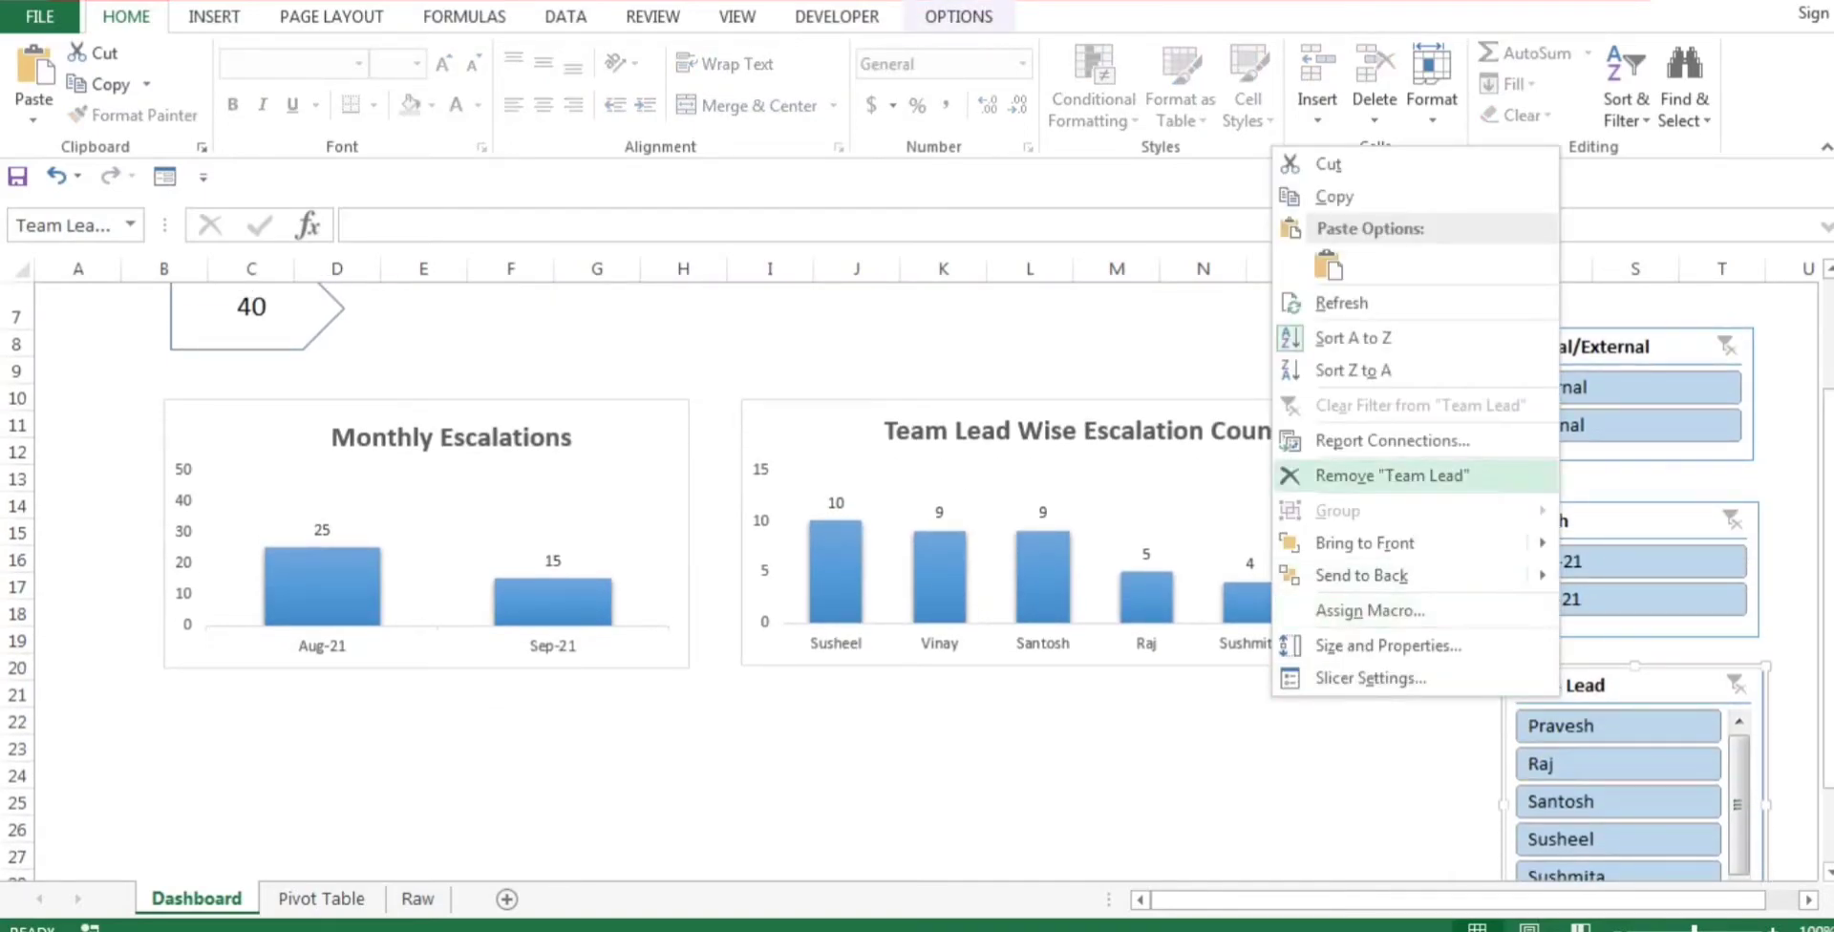
left_click(1392, 440)
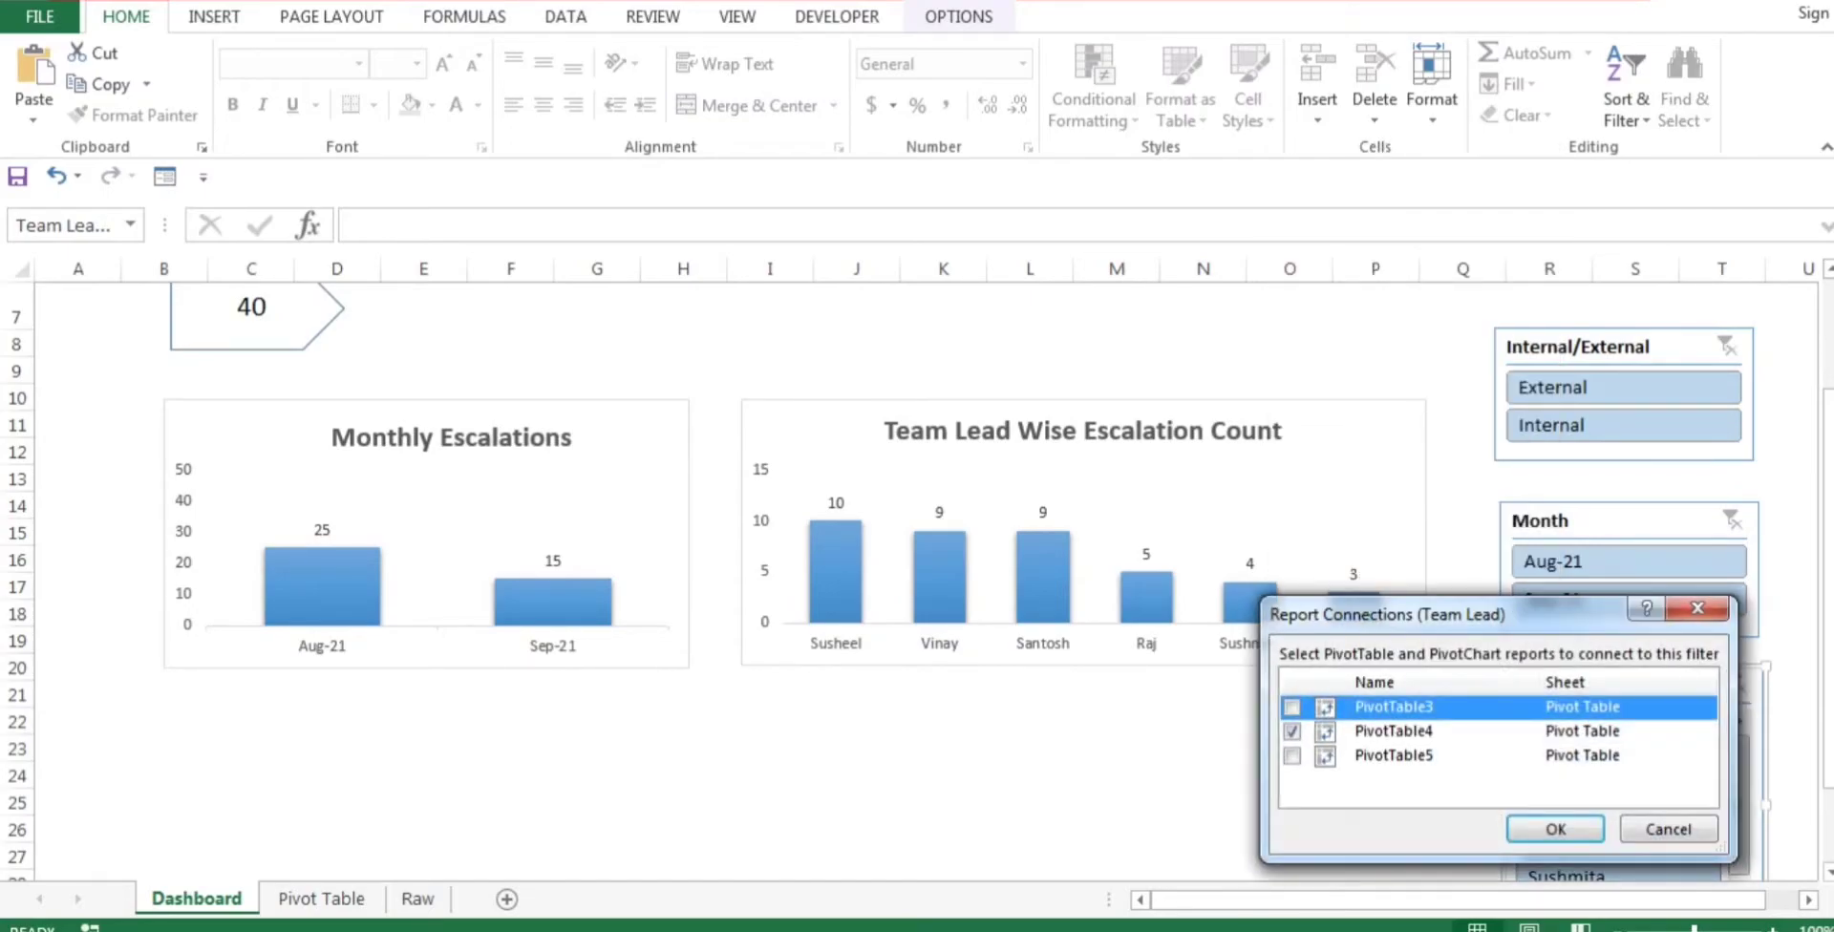
left_click(1292, 757)
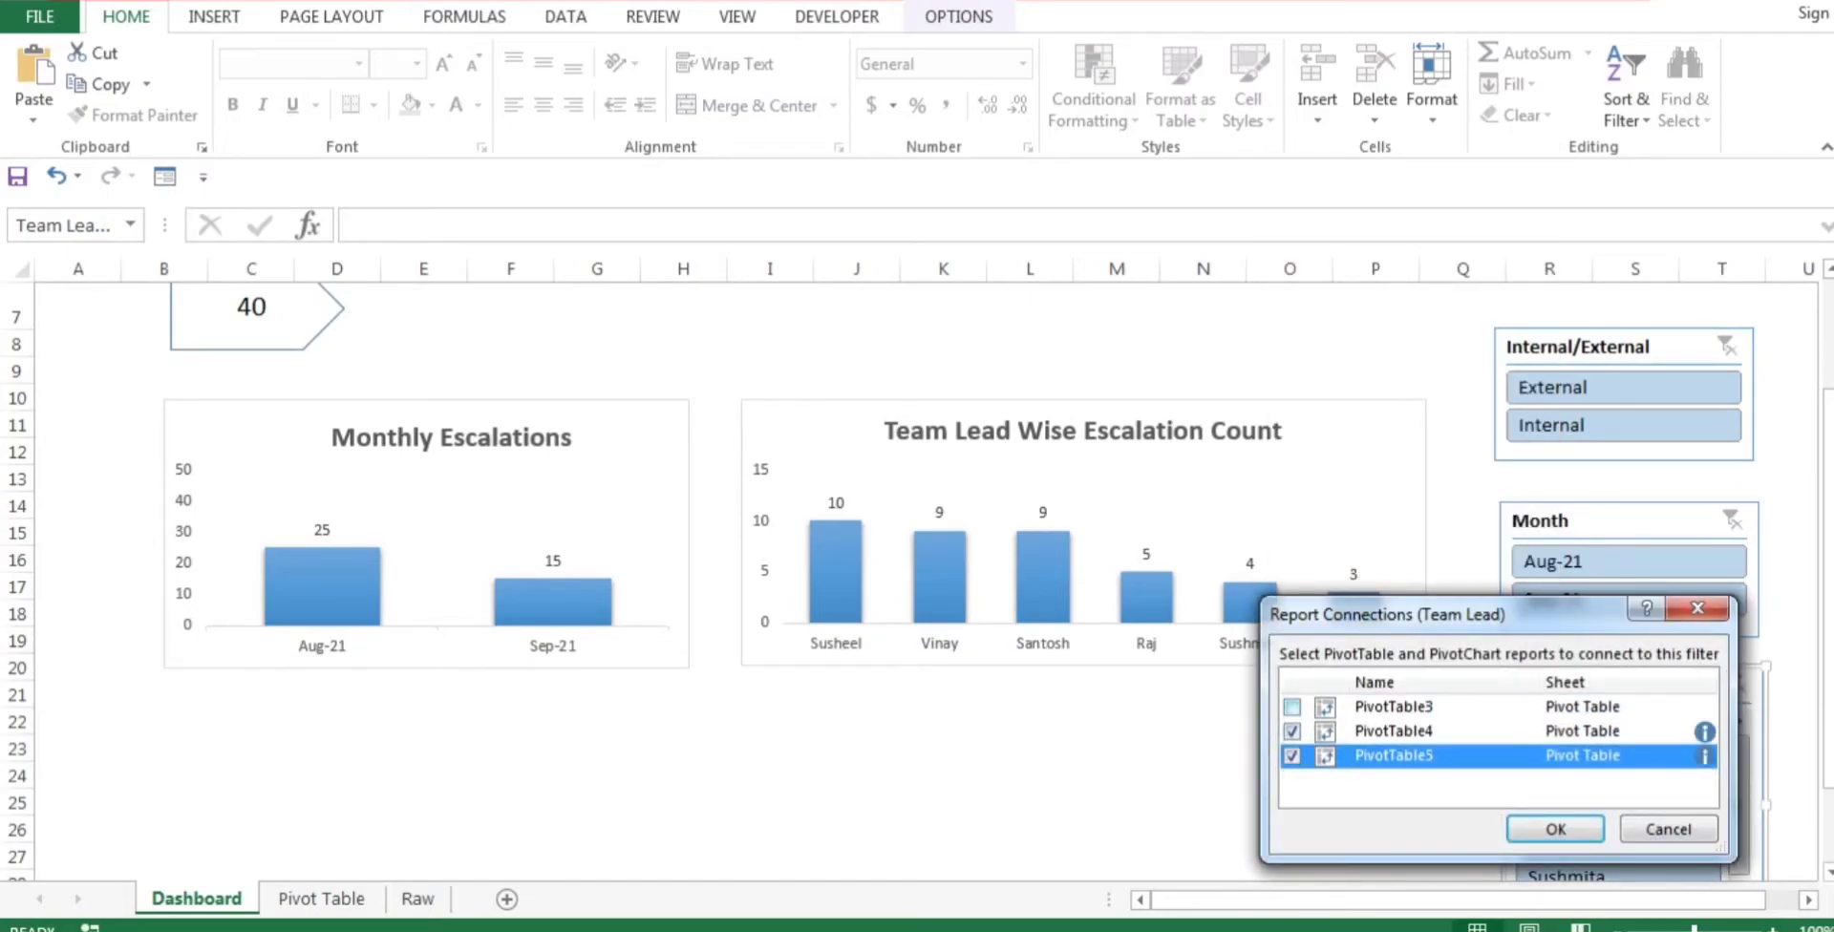
left_click(1293, 708)
left_click(1556, 830)
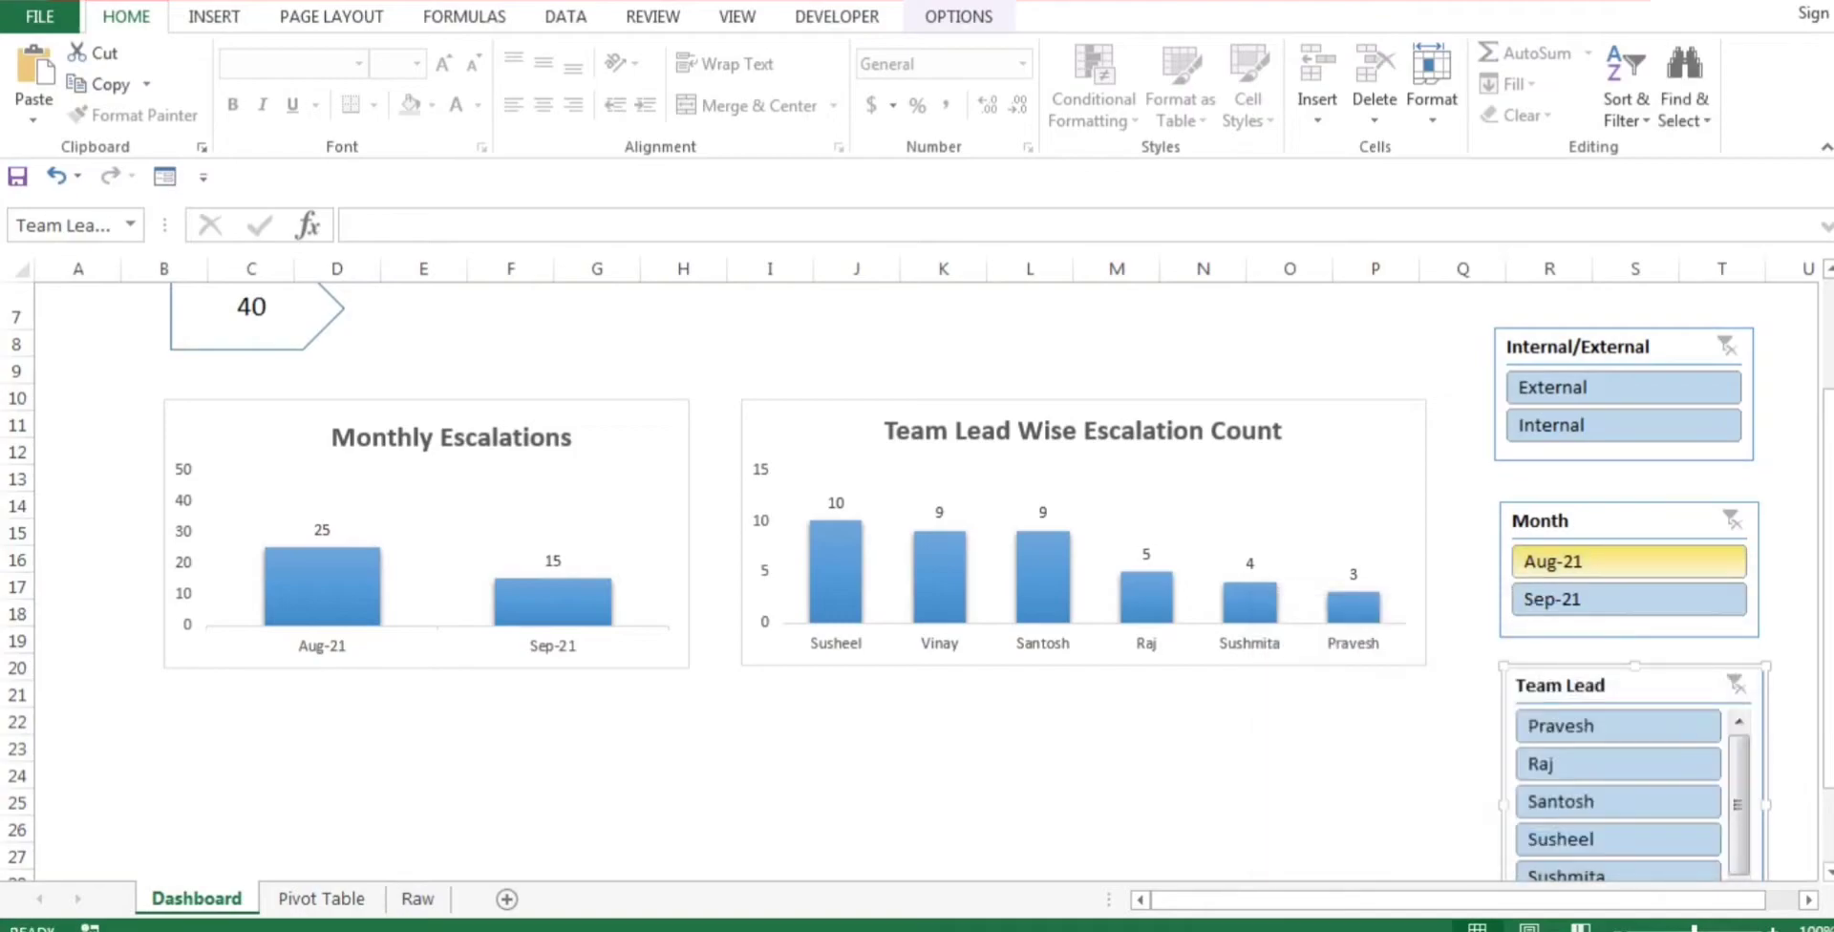
Step: Check the report connections of the Month and Internal/External slicers
right_click(1563, 520)
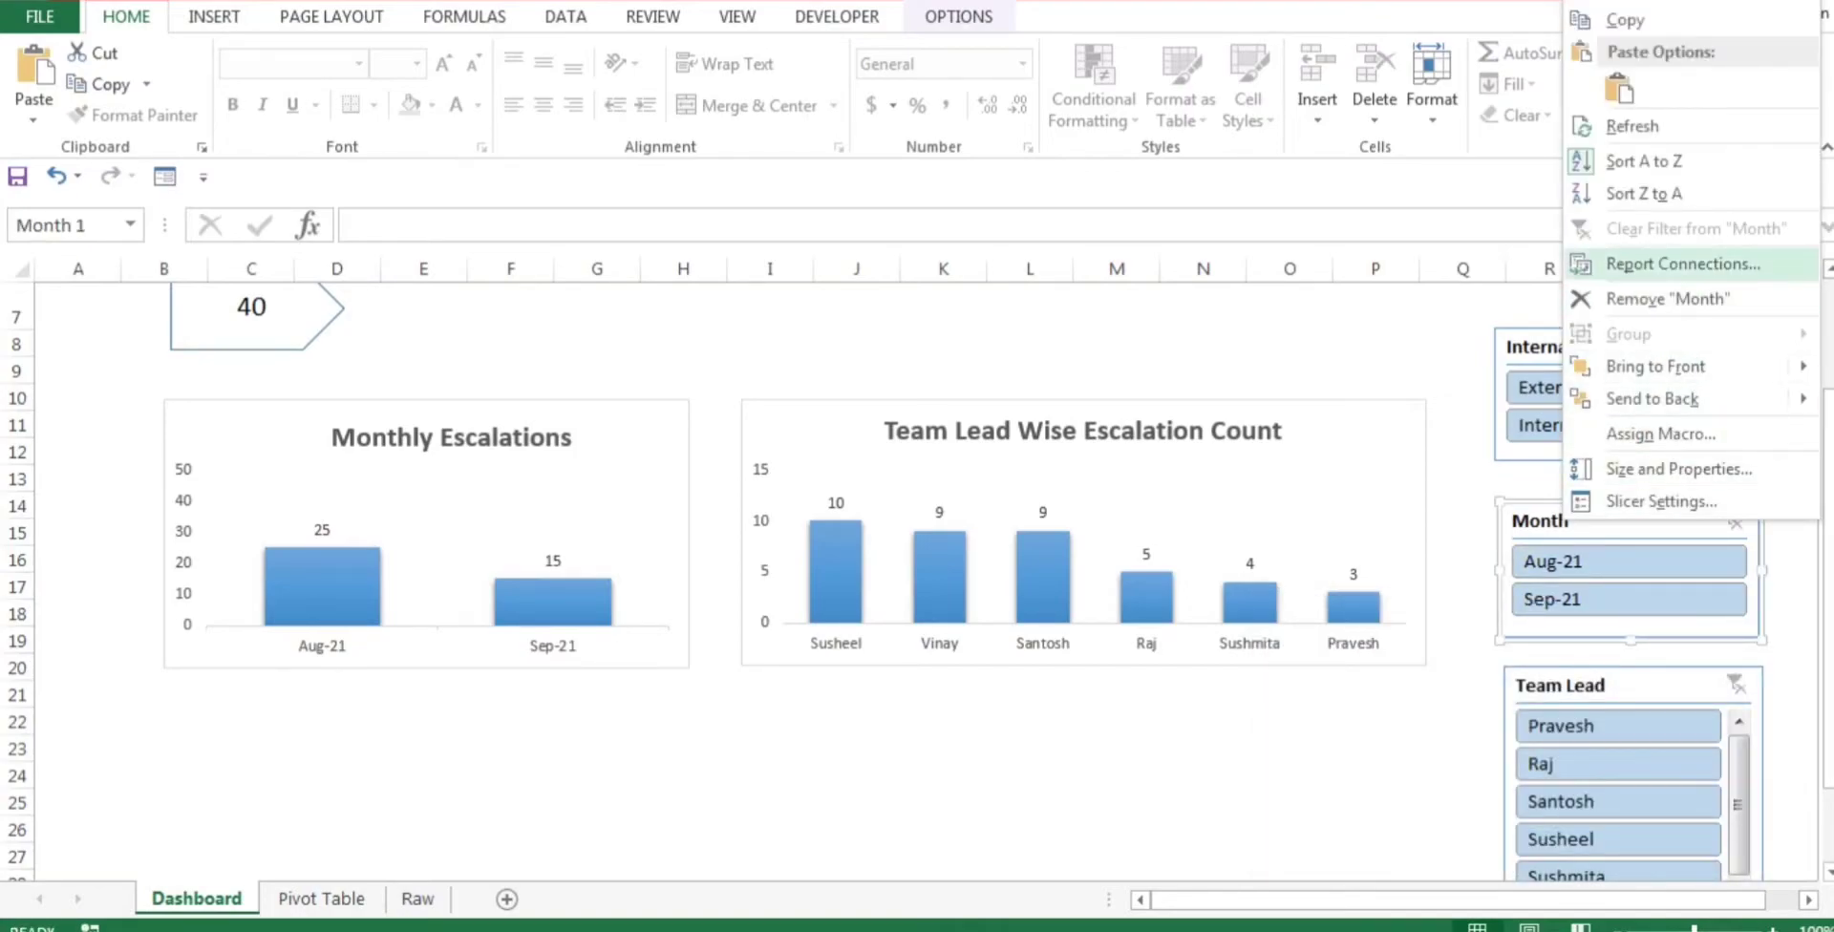
left_click(1684, 264)
left_click(1555, 829)
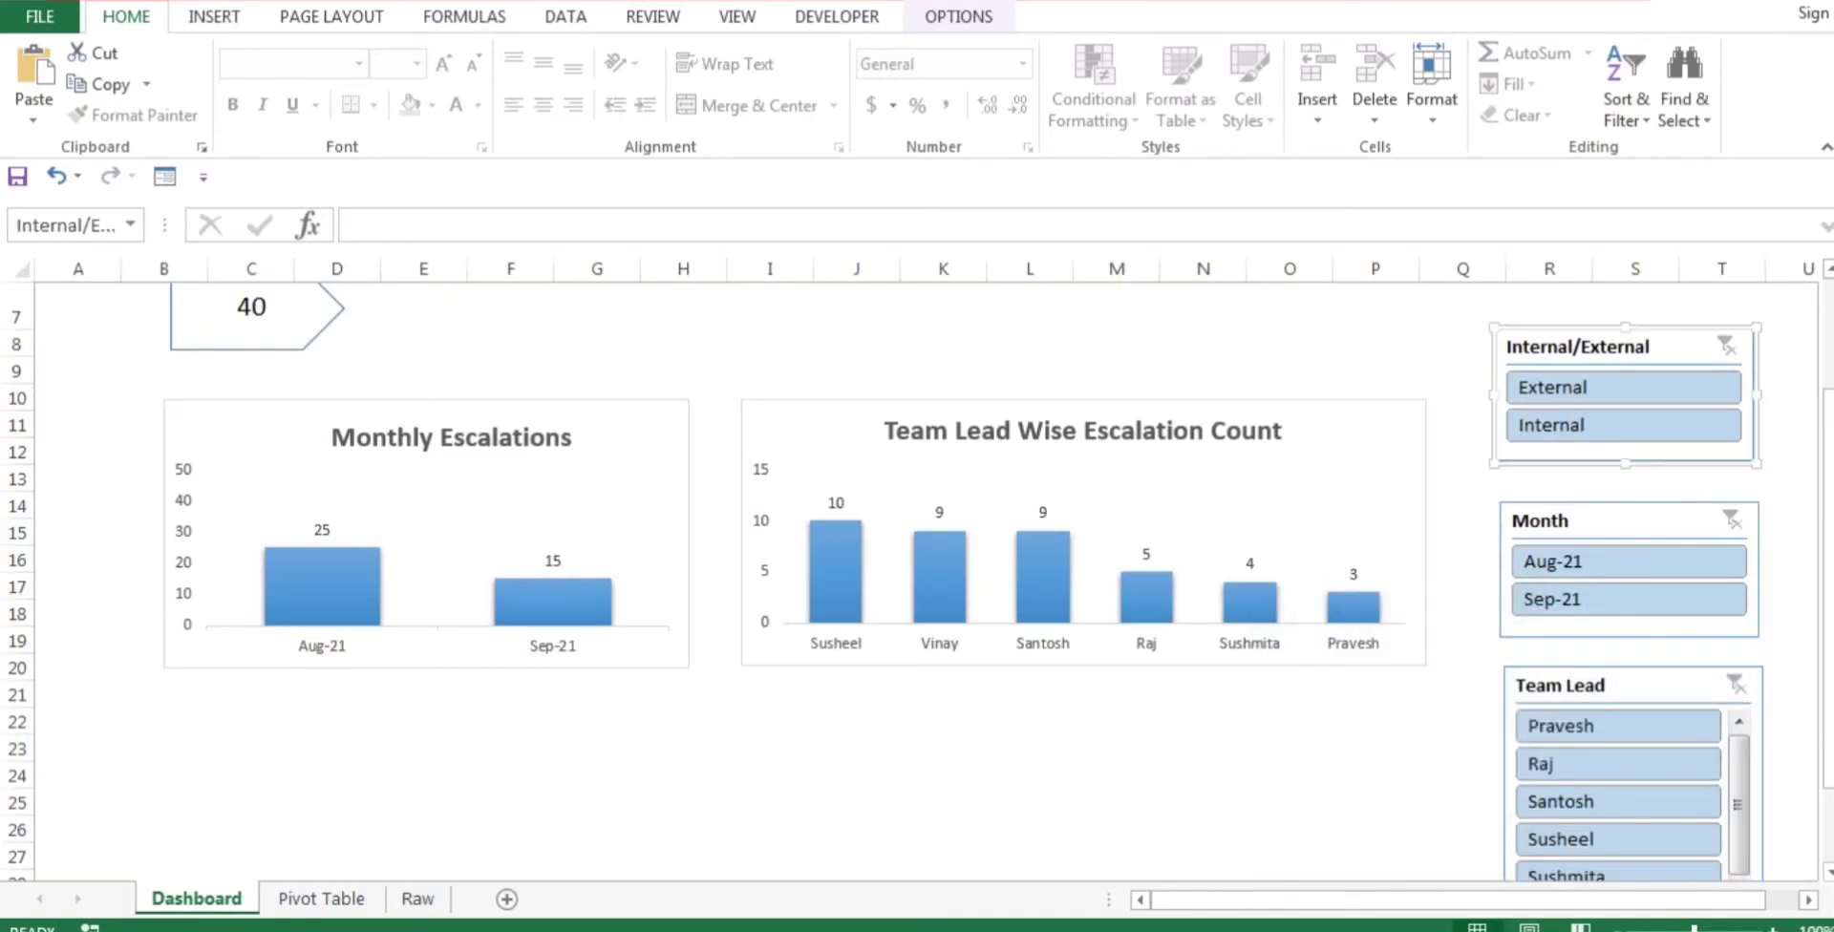
right_click(1601, 346)
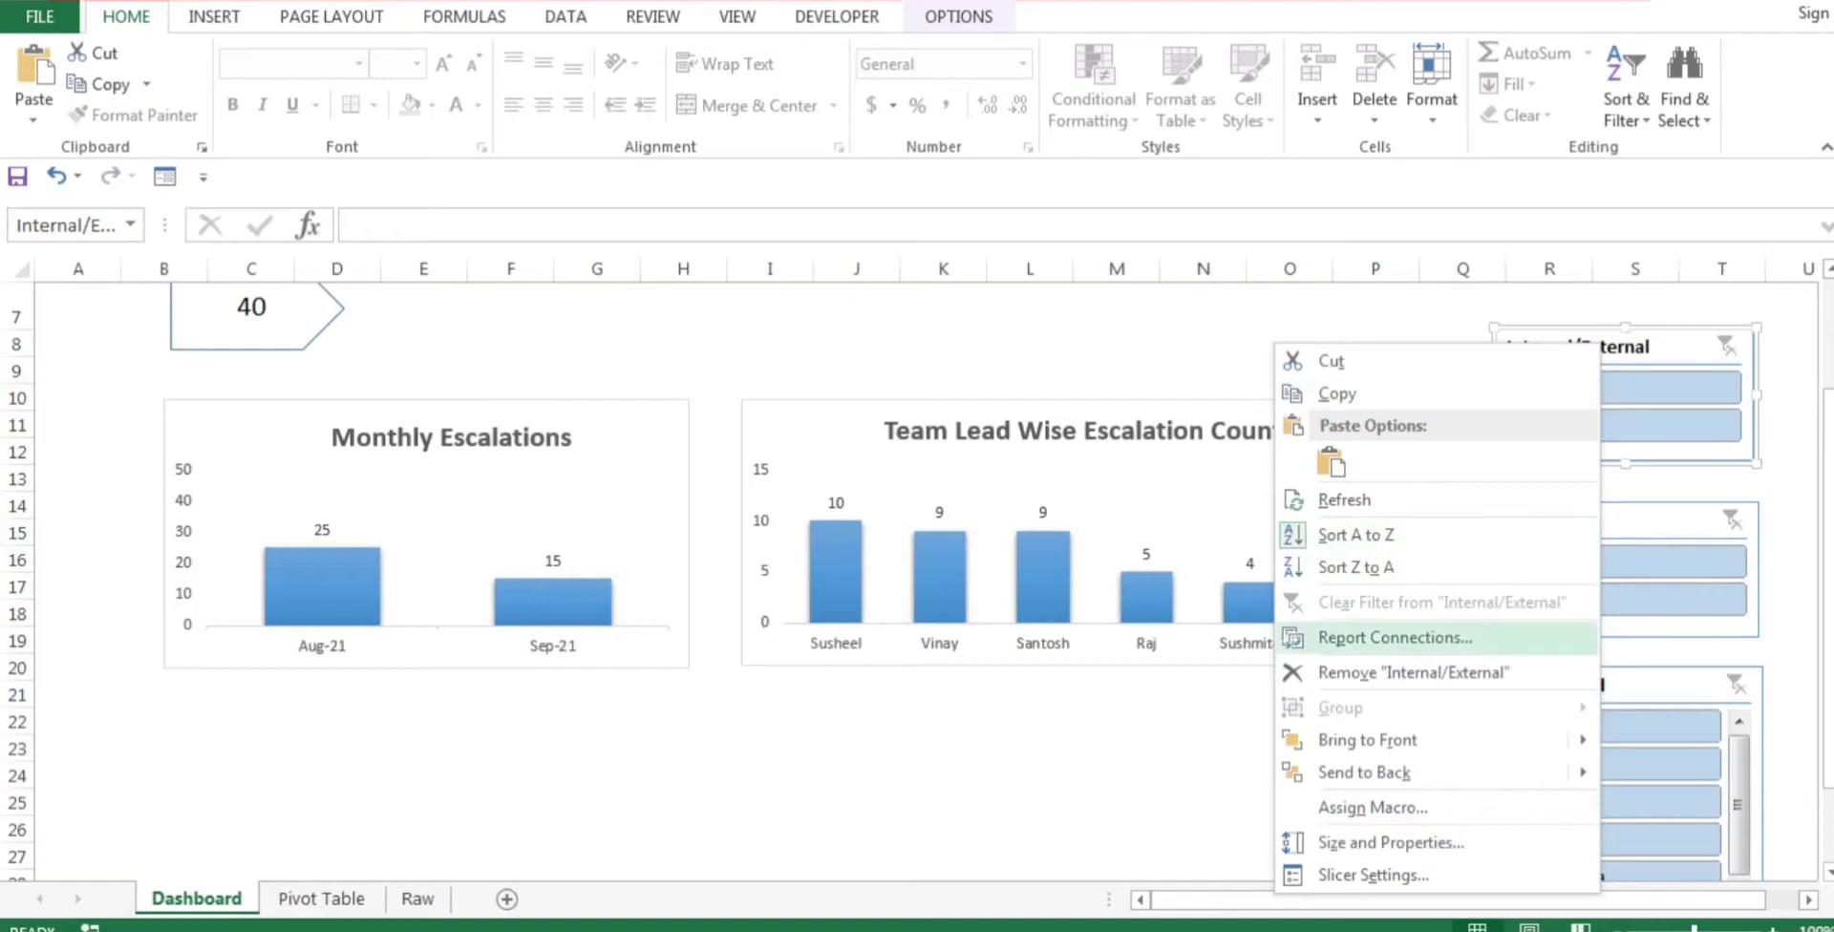
left_click(1395, 638)
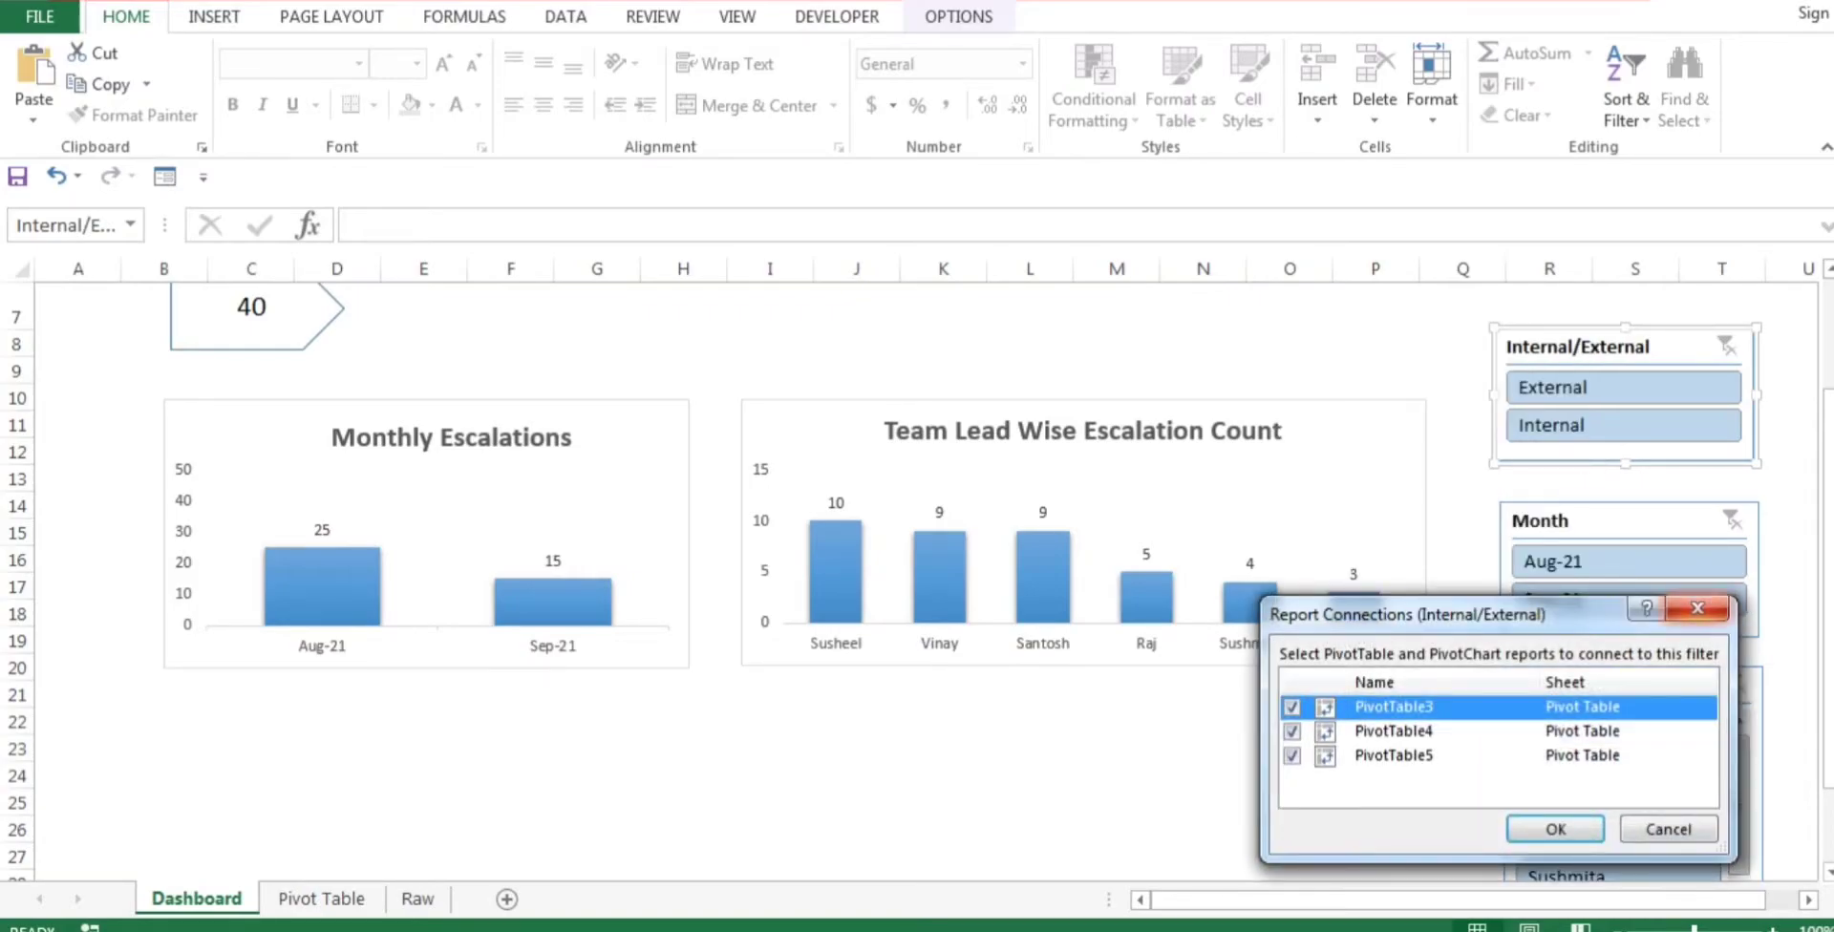
left_click(1698, 609)
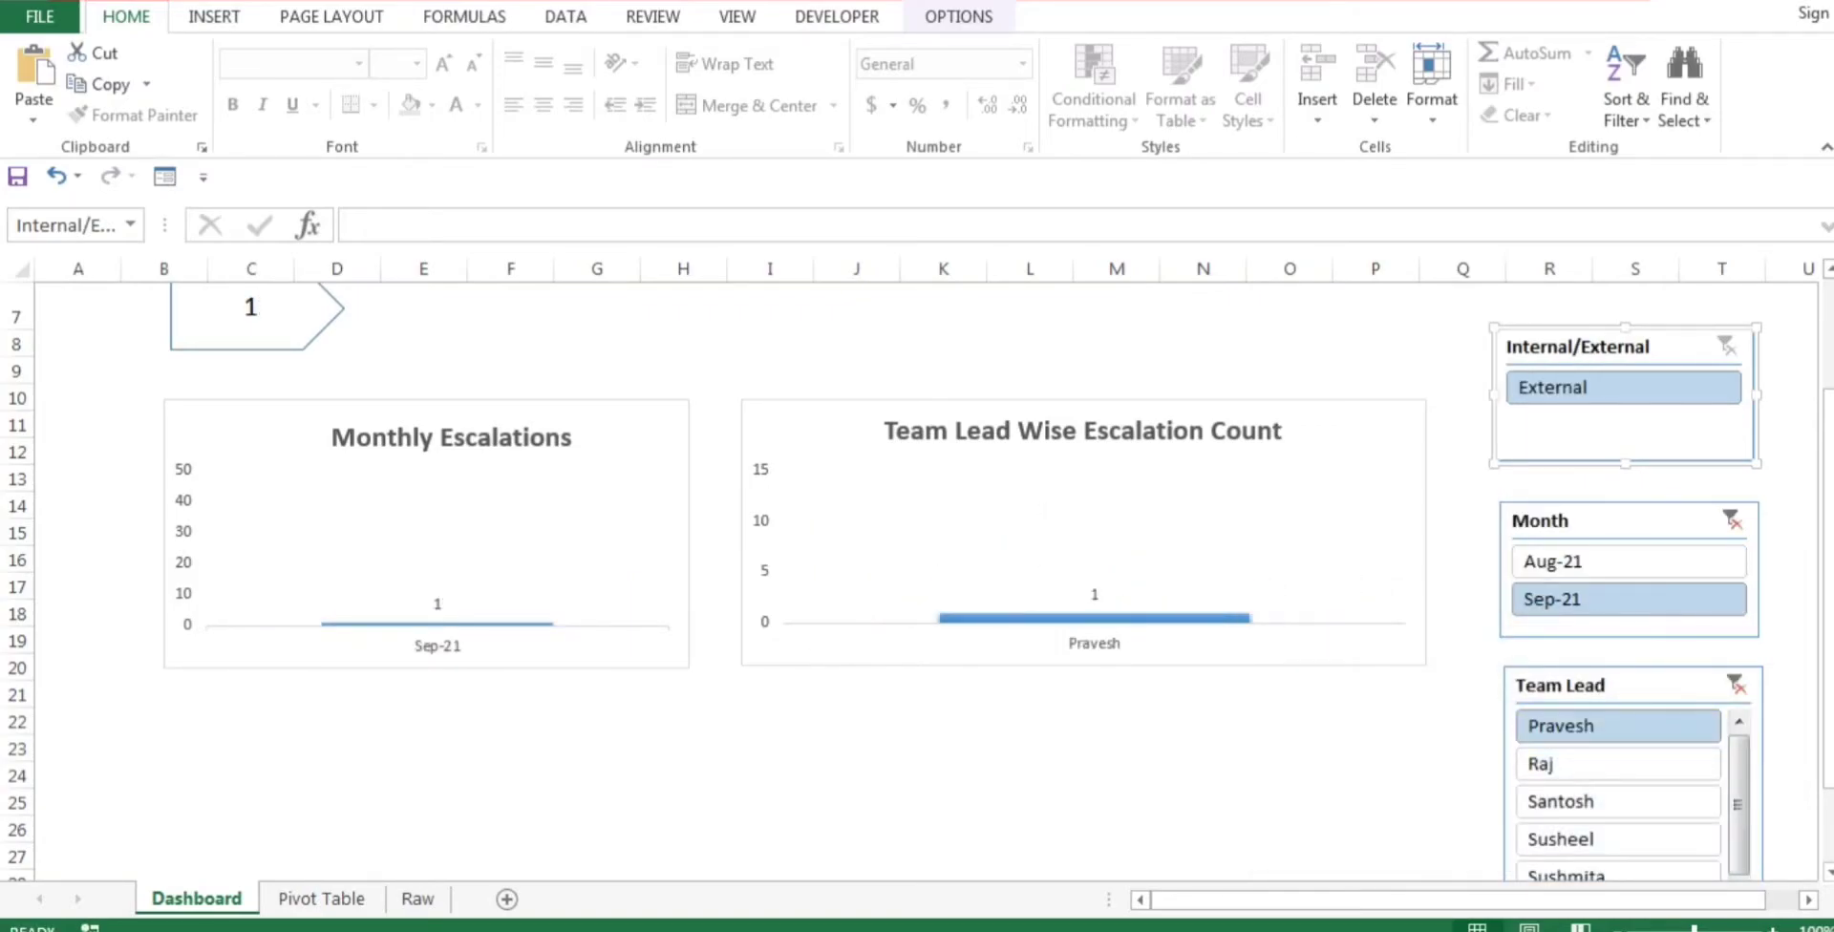
Step: Test the Team Lead slicer on individual team leads, clearing the Month and Team Lead filters
scroll(1733, 564, "up", 1)
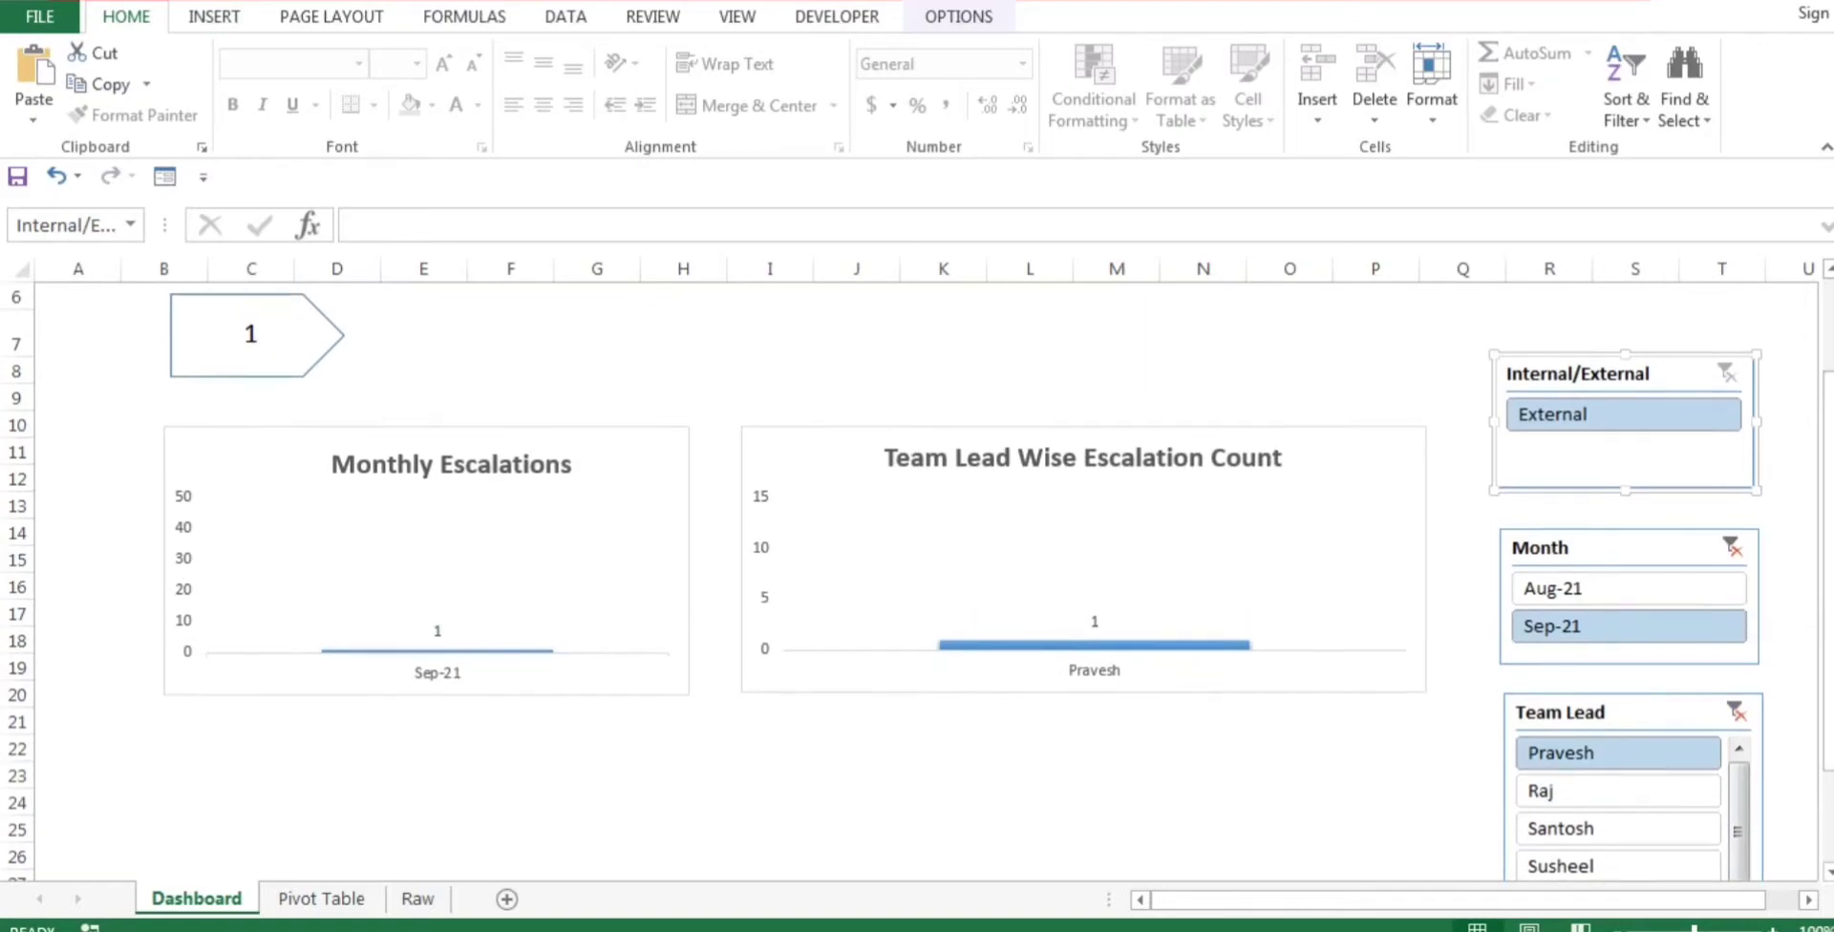
left_click(1733, 548)
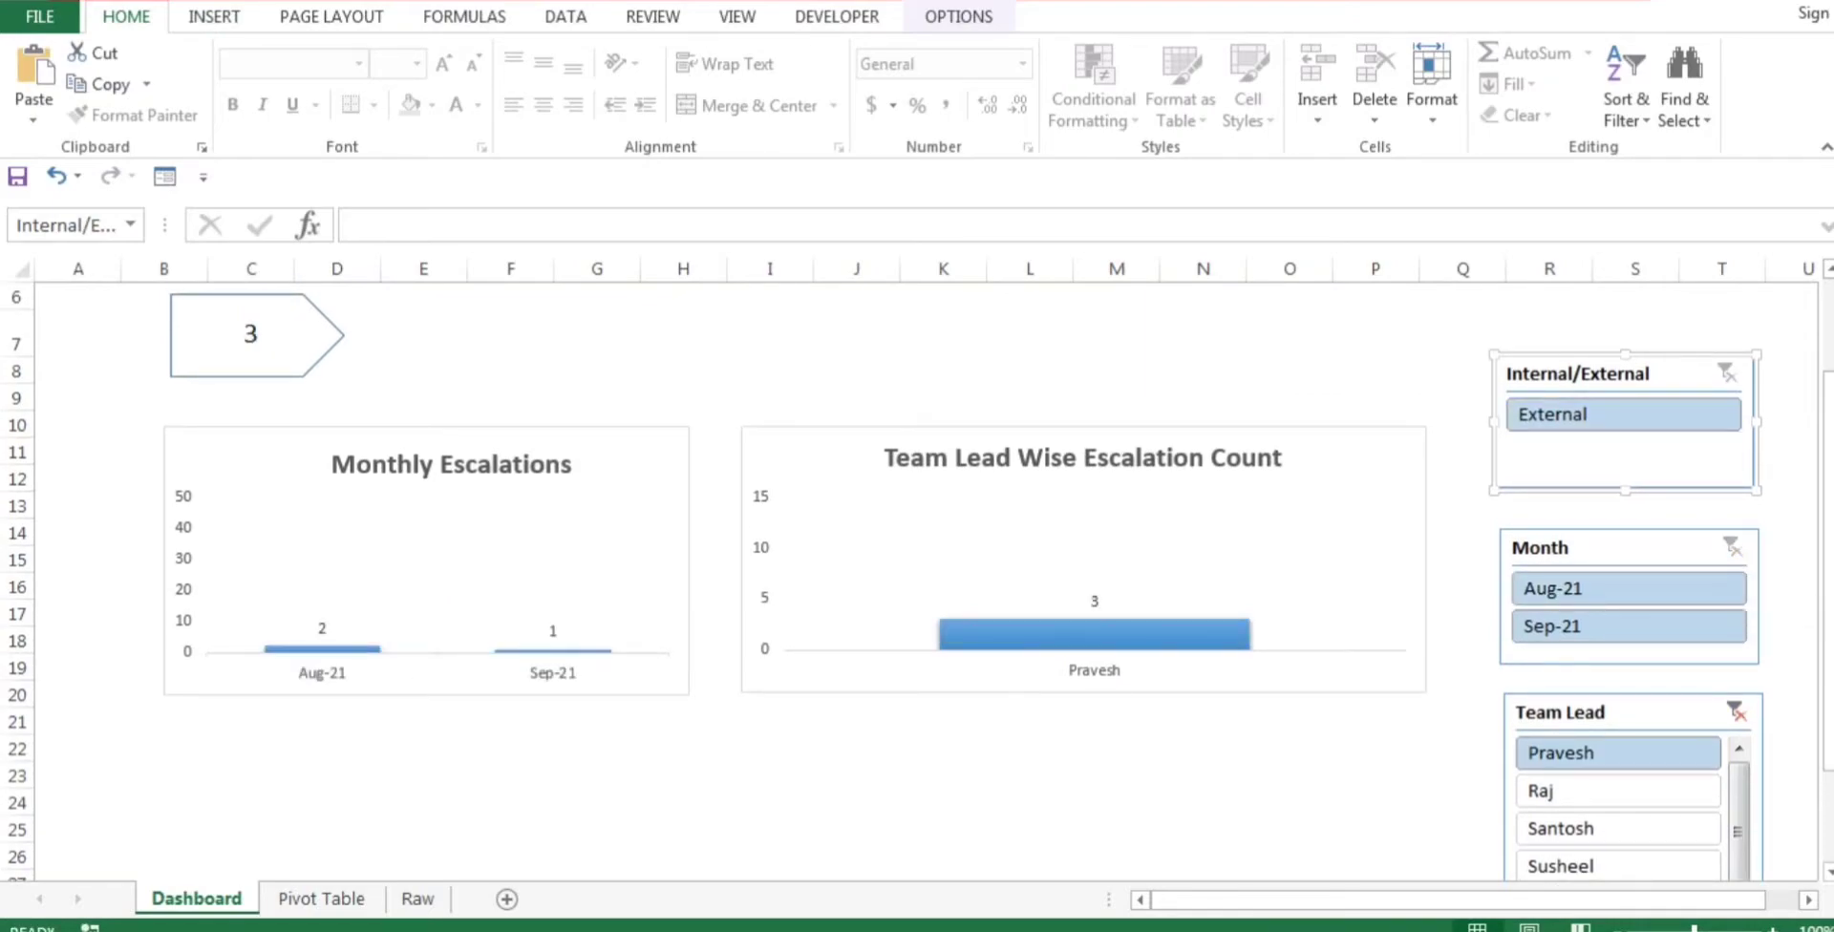
scroll(1618, 726, "down", 1)
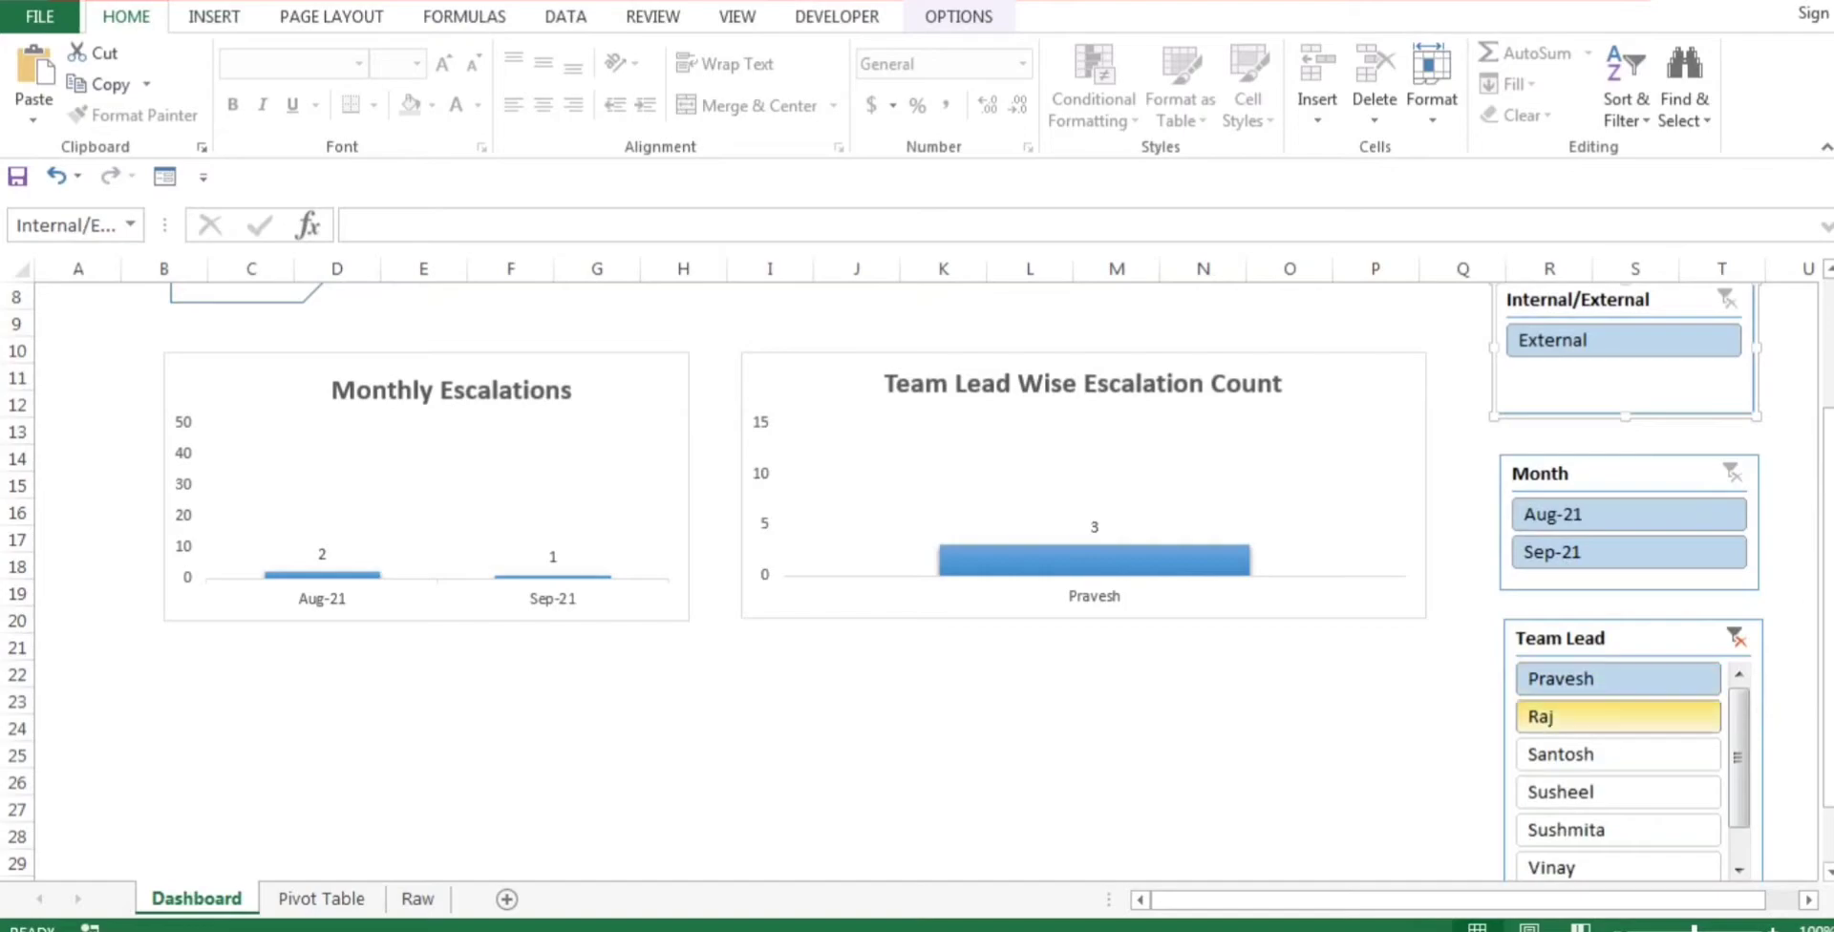
left_click(1619, 716)
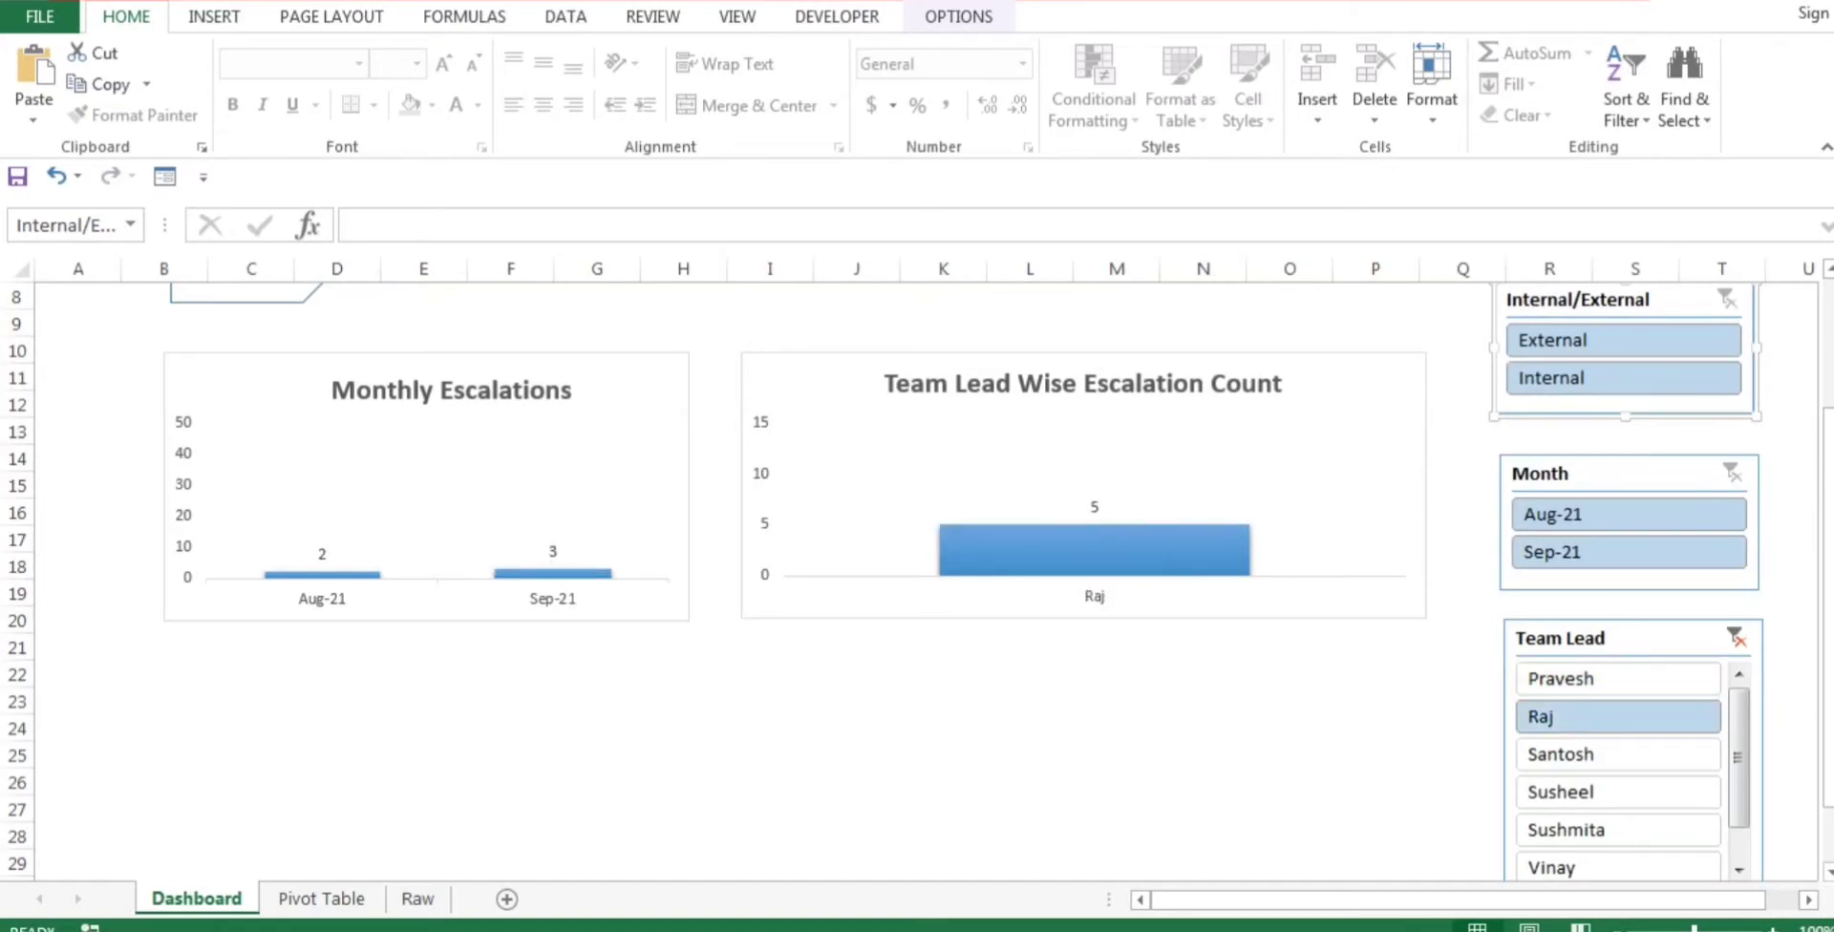
left_click_drag(1827, 638, 1827, 605)
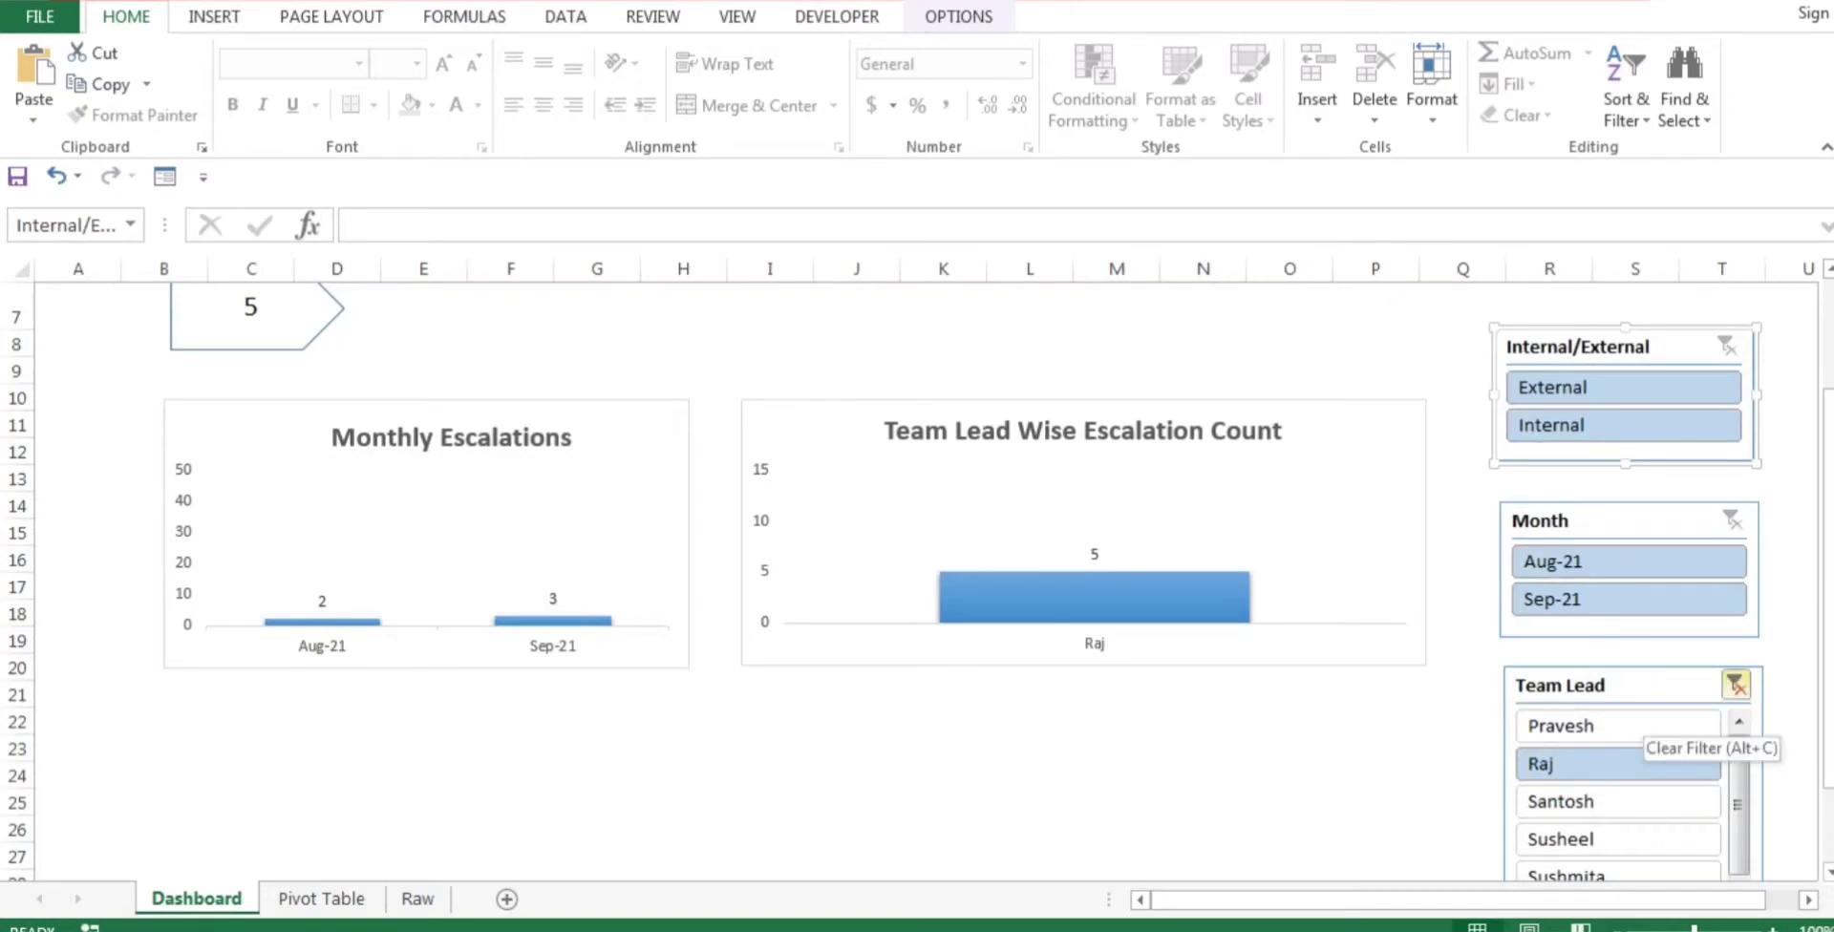
left_click(1736, 685)
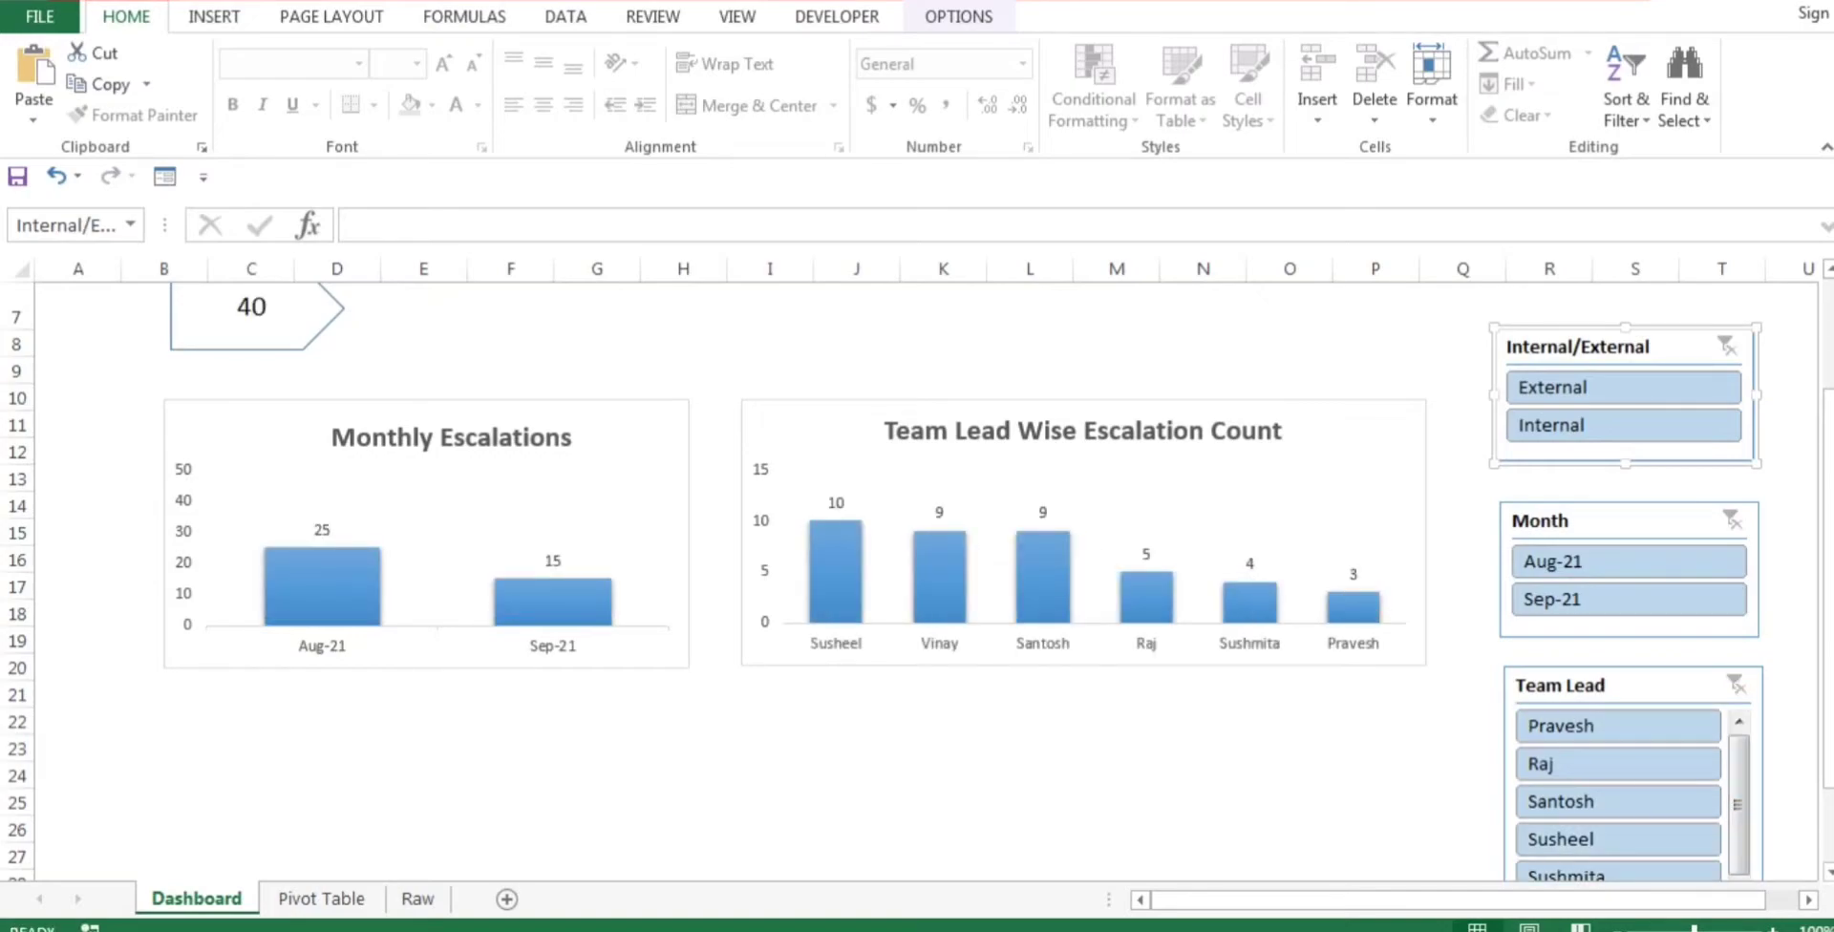
left_click_drag(1830, 441, 1830, 482)
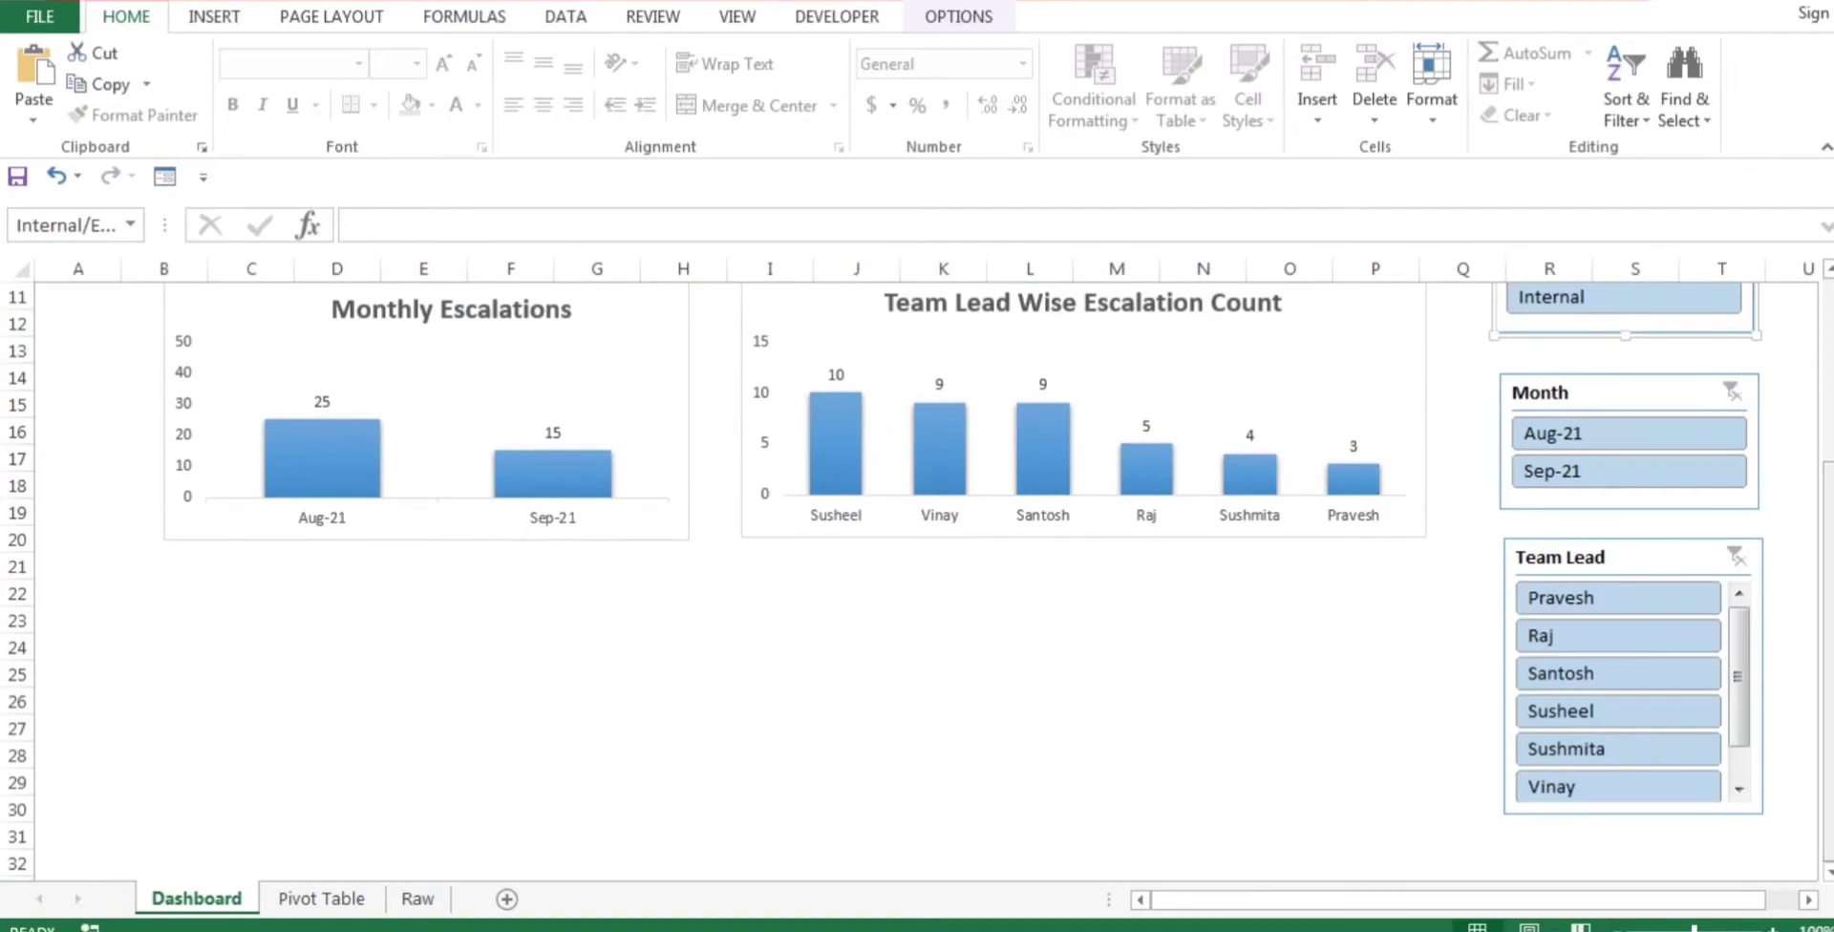
left_click_drag(252, 647, 1385, 809)
left_click_drag(172, 593, 241, 594)
left_click(249, 593)
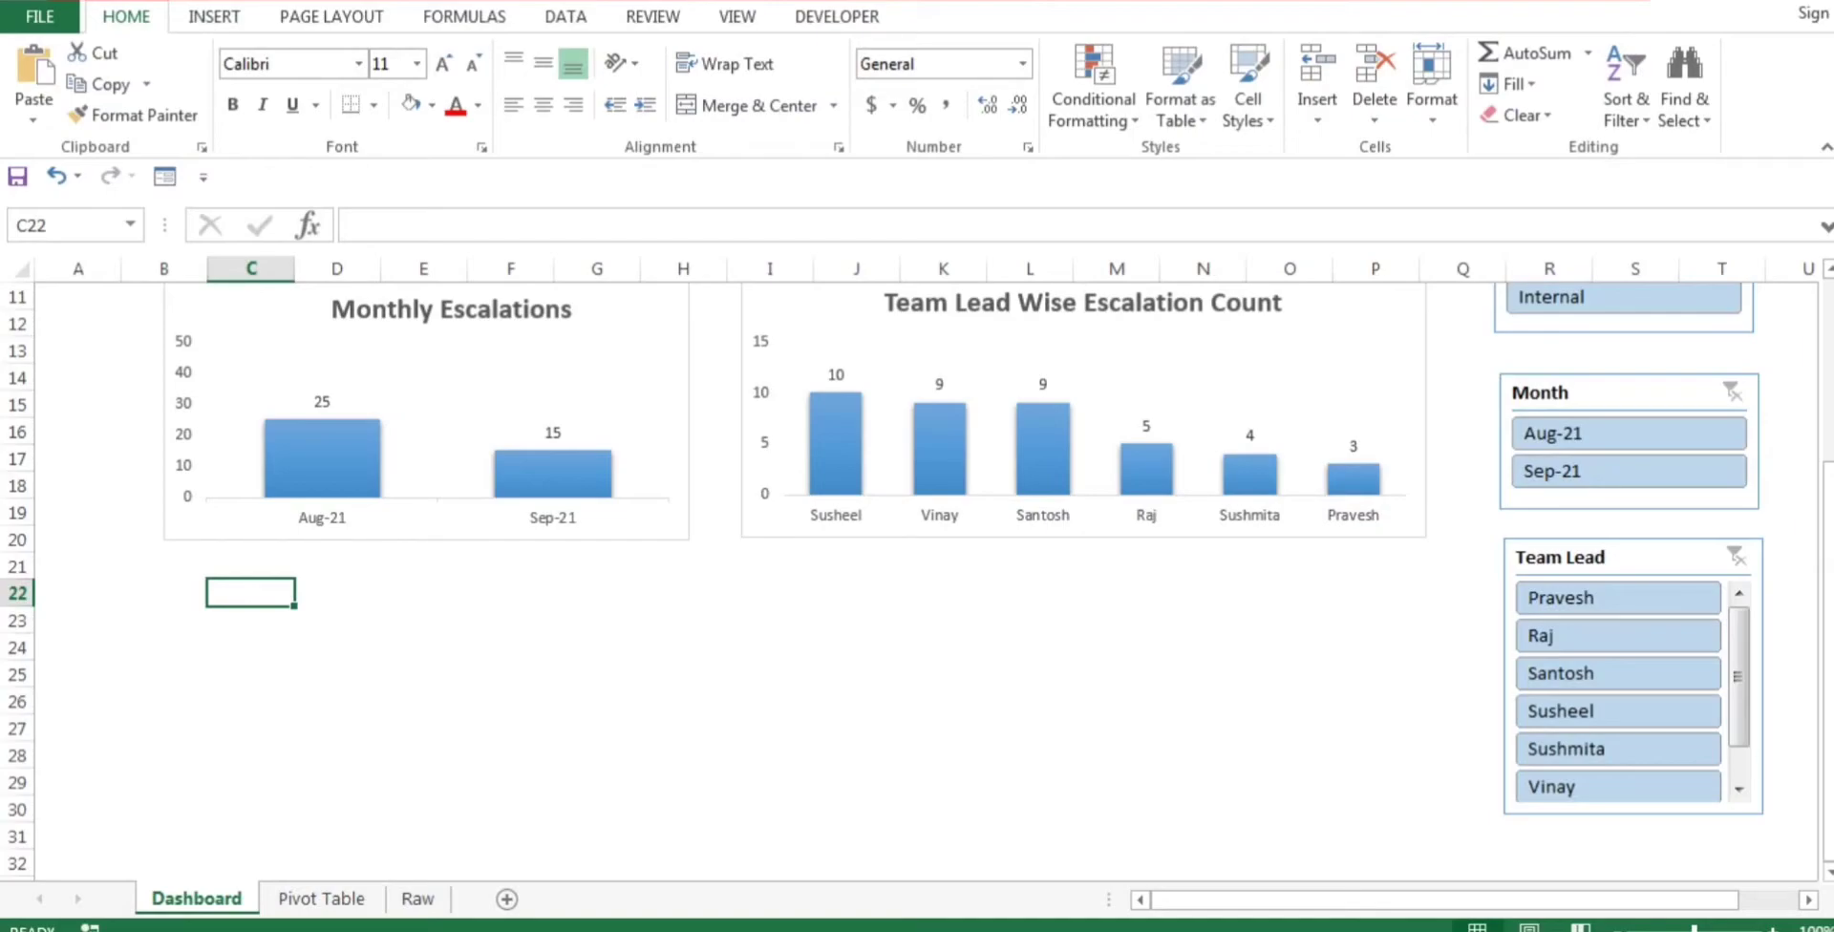
left_click(165, 593)
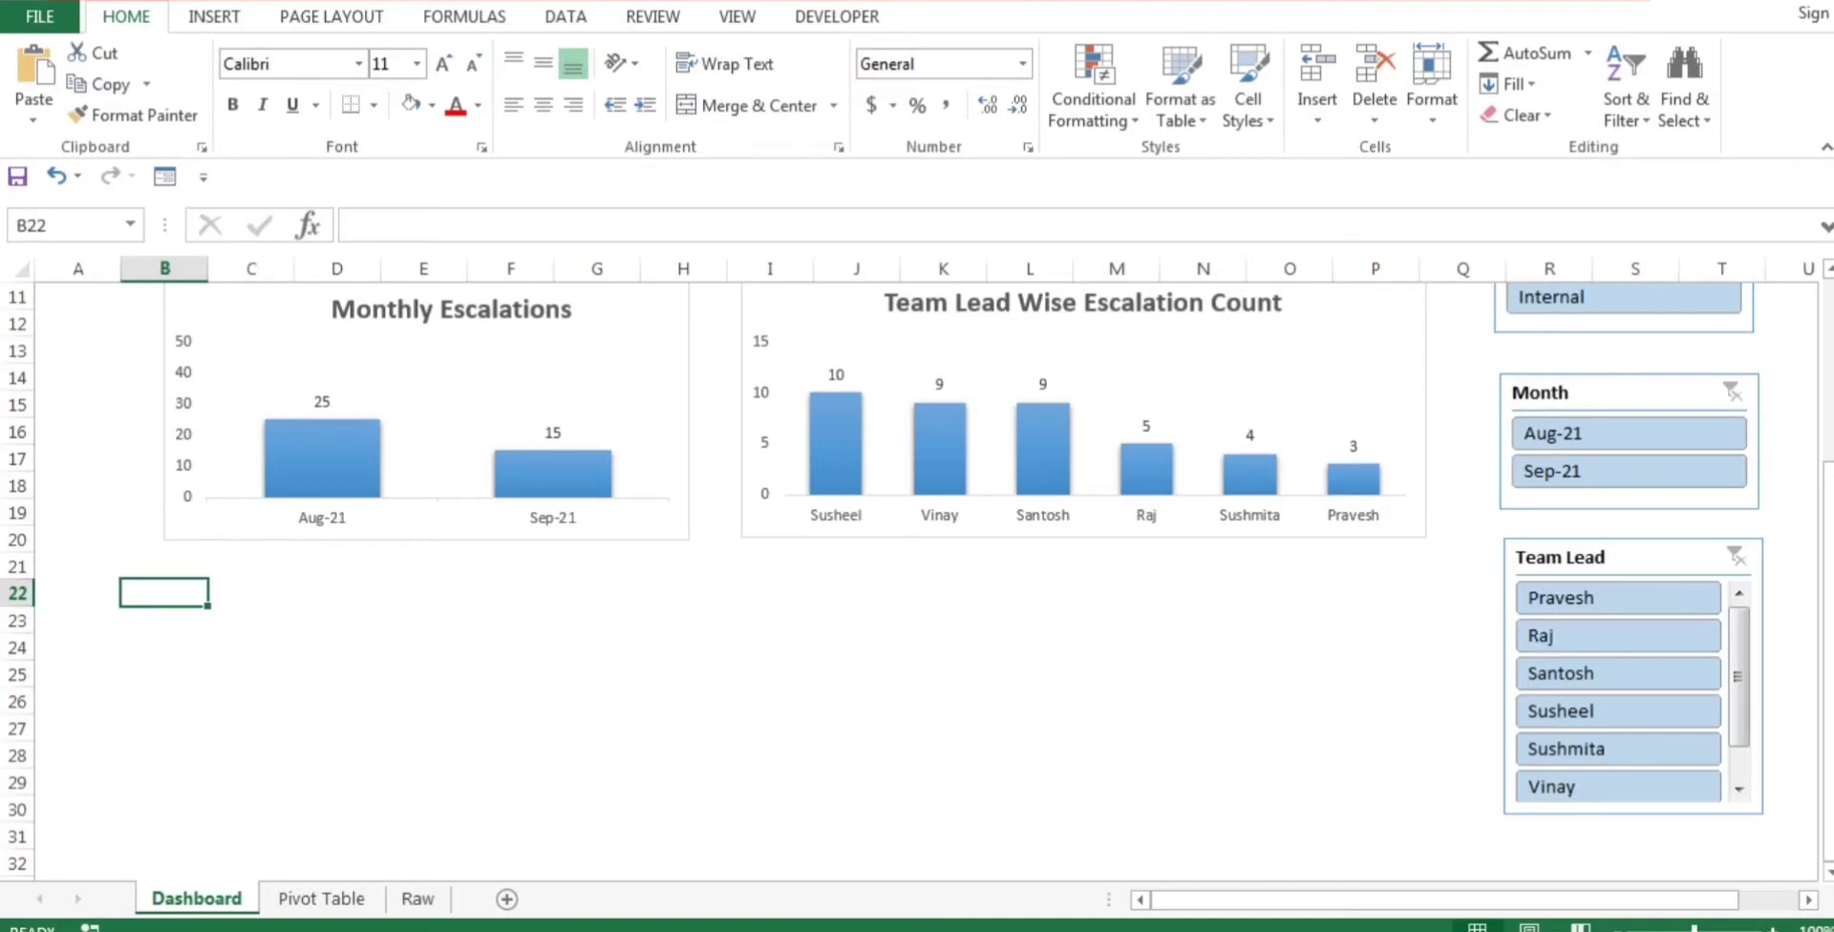
mouse_move(1828, 667)
left_mouse_down()
mouse_move(1828, 492)
mouse_move(1829, 669)
left_mouse_up()
Step: On the Pivot Table sheet, paste a copy of the monthly pivot table (A23:B26) at cell A36
left_click(322, 898)
left_click(84, 568)
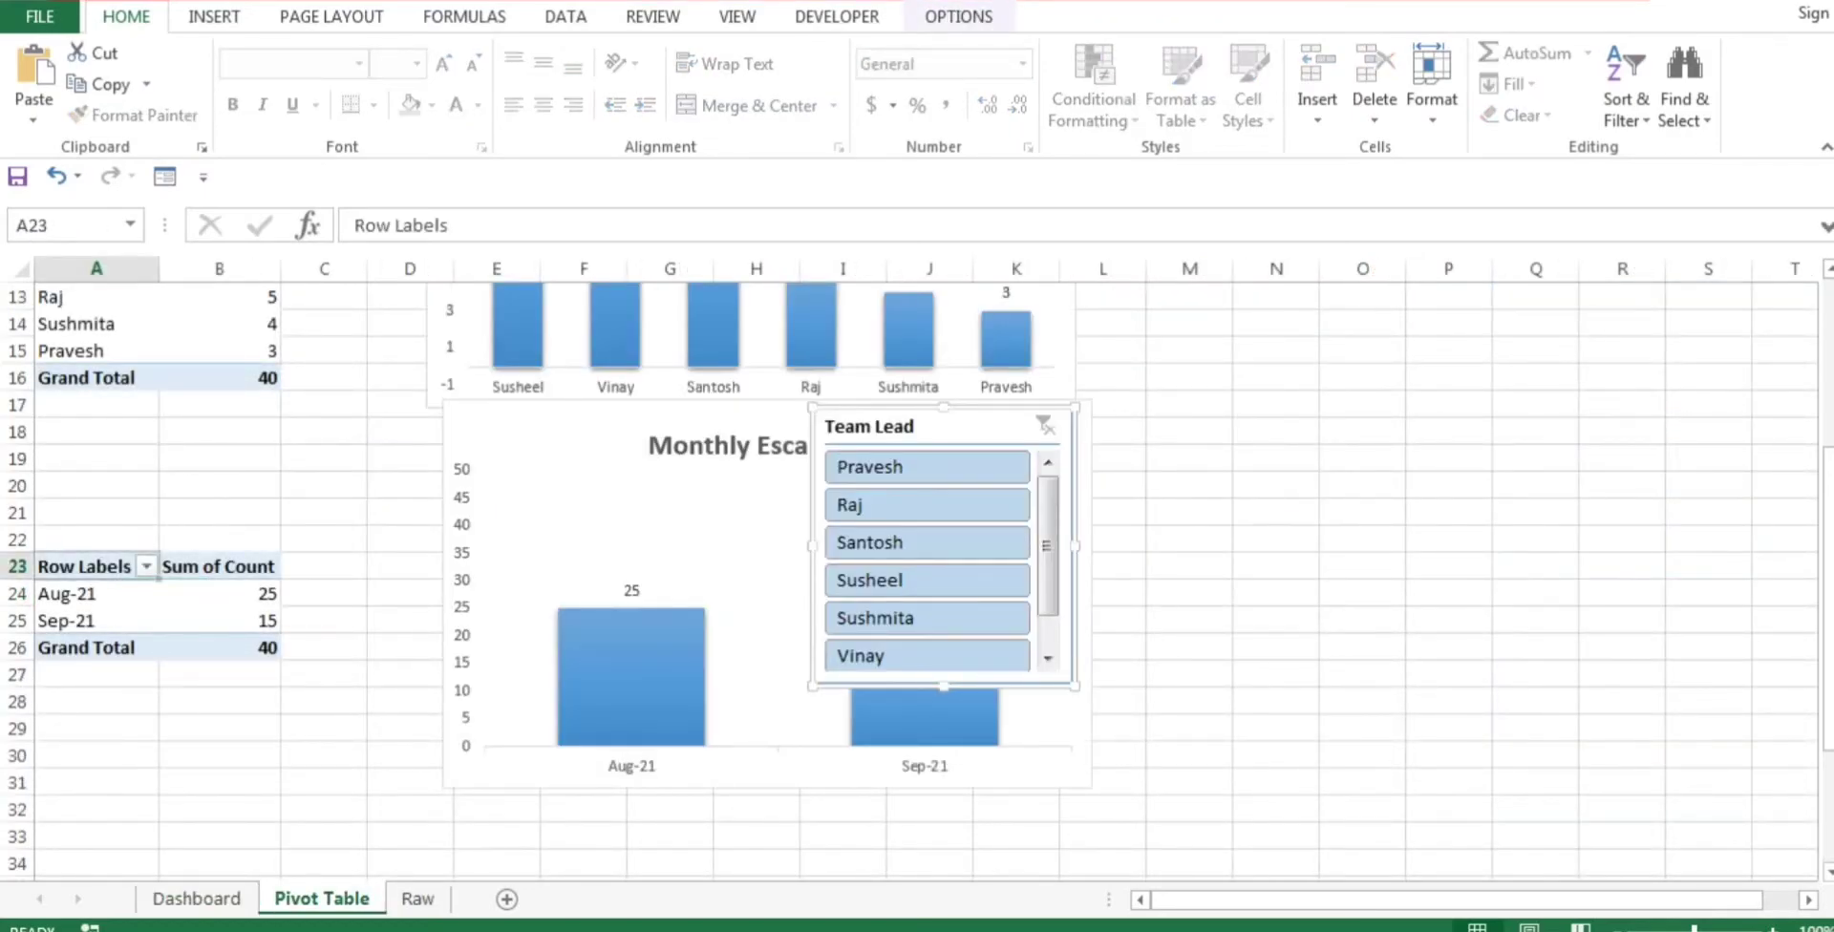
key("ctrl+shift+Right")
key("ctrl+shift+Down")
key("ctrl+c")
key("Down")
key("Down")
key("Down")
key("Down")
key("Down")
key("Down")
key("Down")
key("Down")
key("Down")
key("Down")
key("Down")
key("Down")
key("Down")
key("Down")
key("Down")
key("Down")
key("Down")
key("Down")
key("Down")
key("Down")
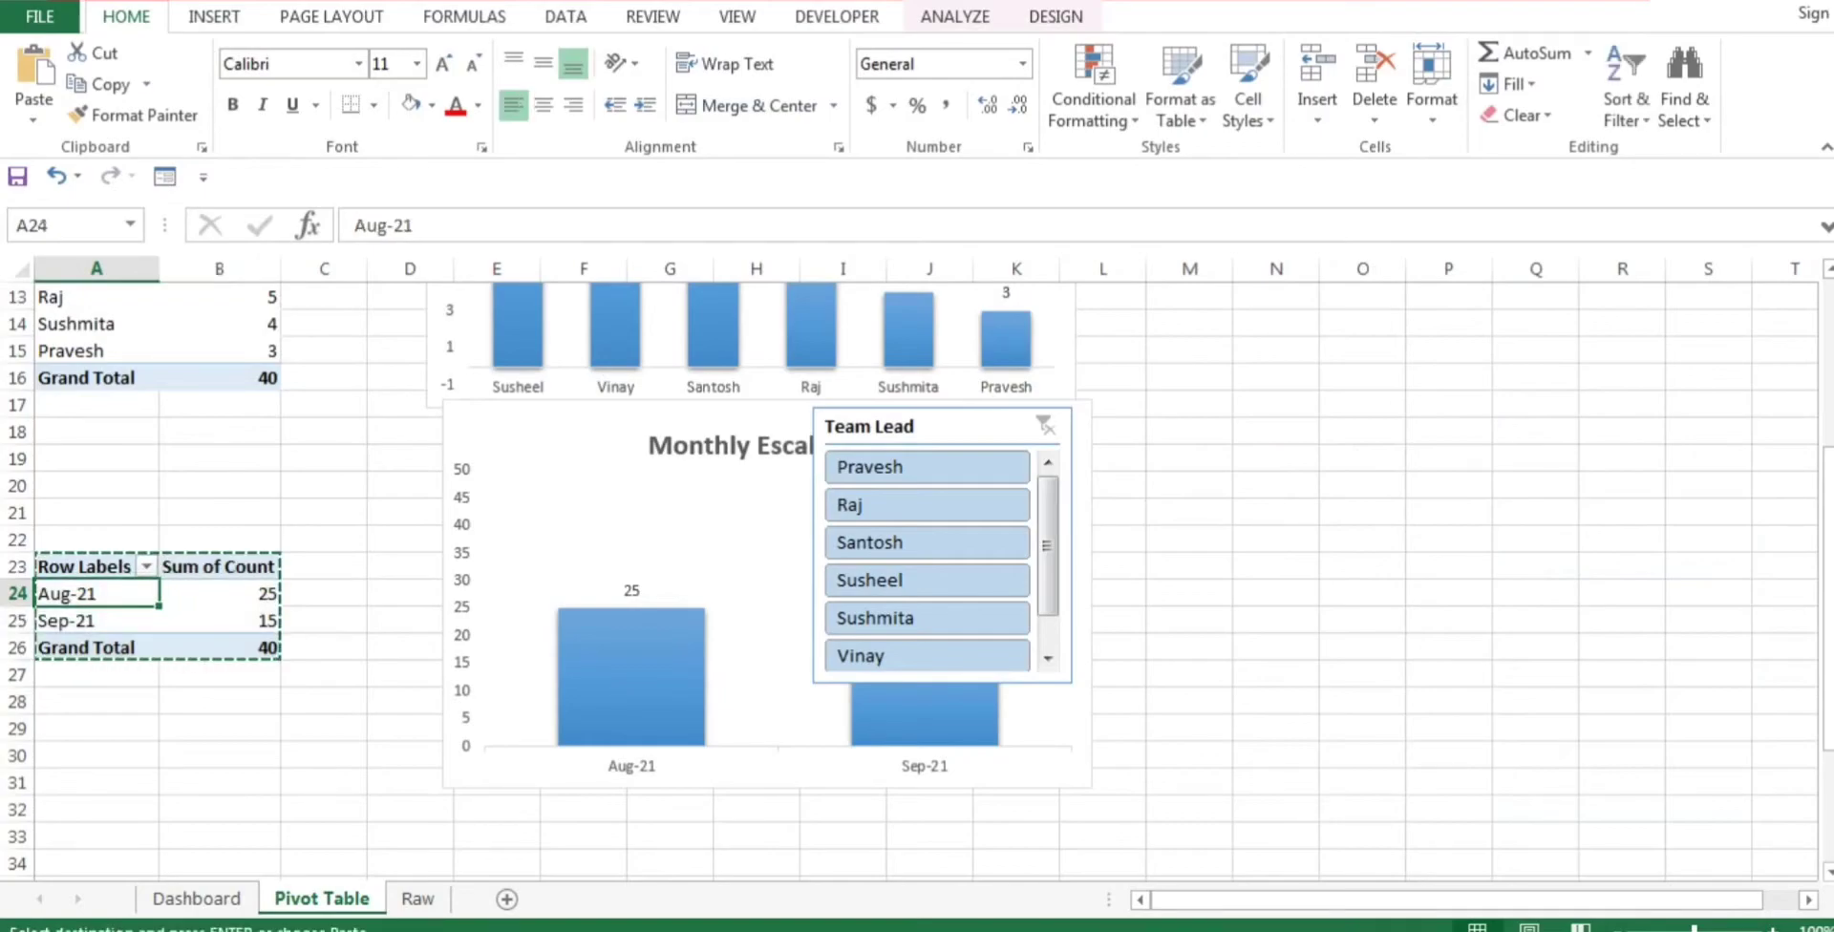
key("Up")
key("Up")
key("Up")
key("Up")
key("Up")
key("Up")
key("Up")
key("Up")
key("Up")
key("Up")
key("Up")
key("Up")
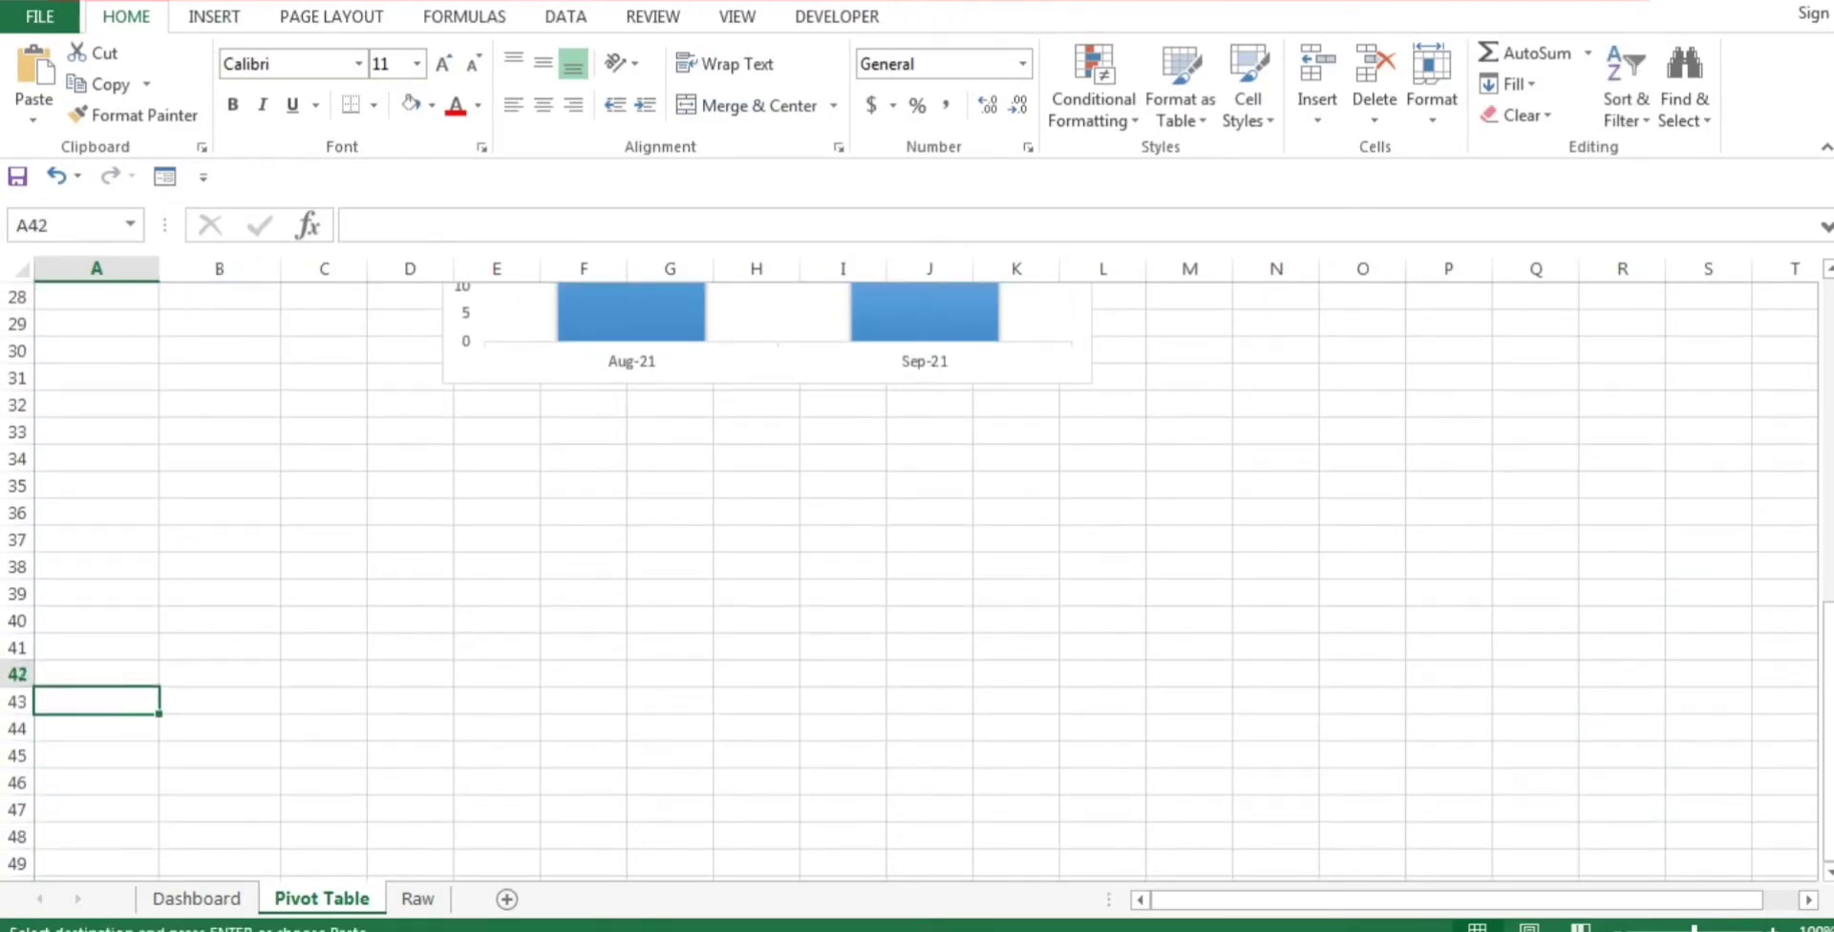
key("ctrl+v")
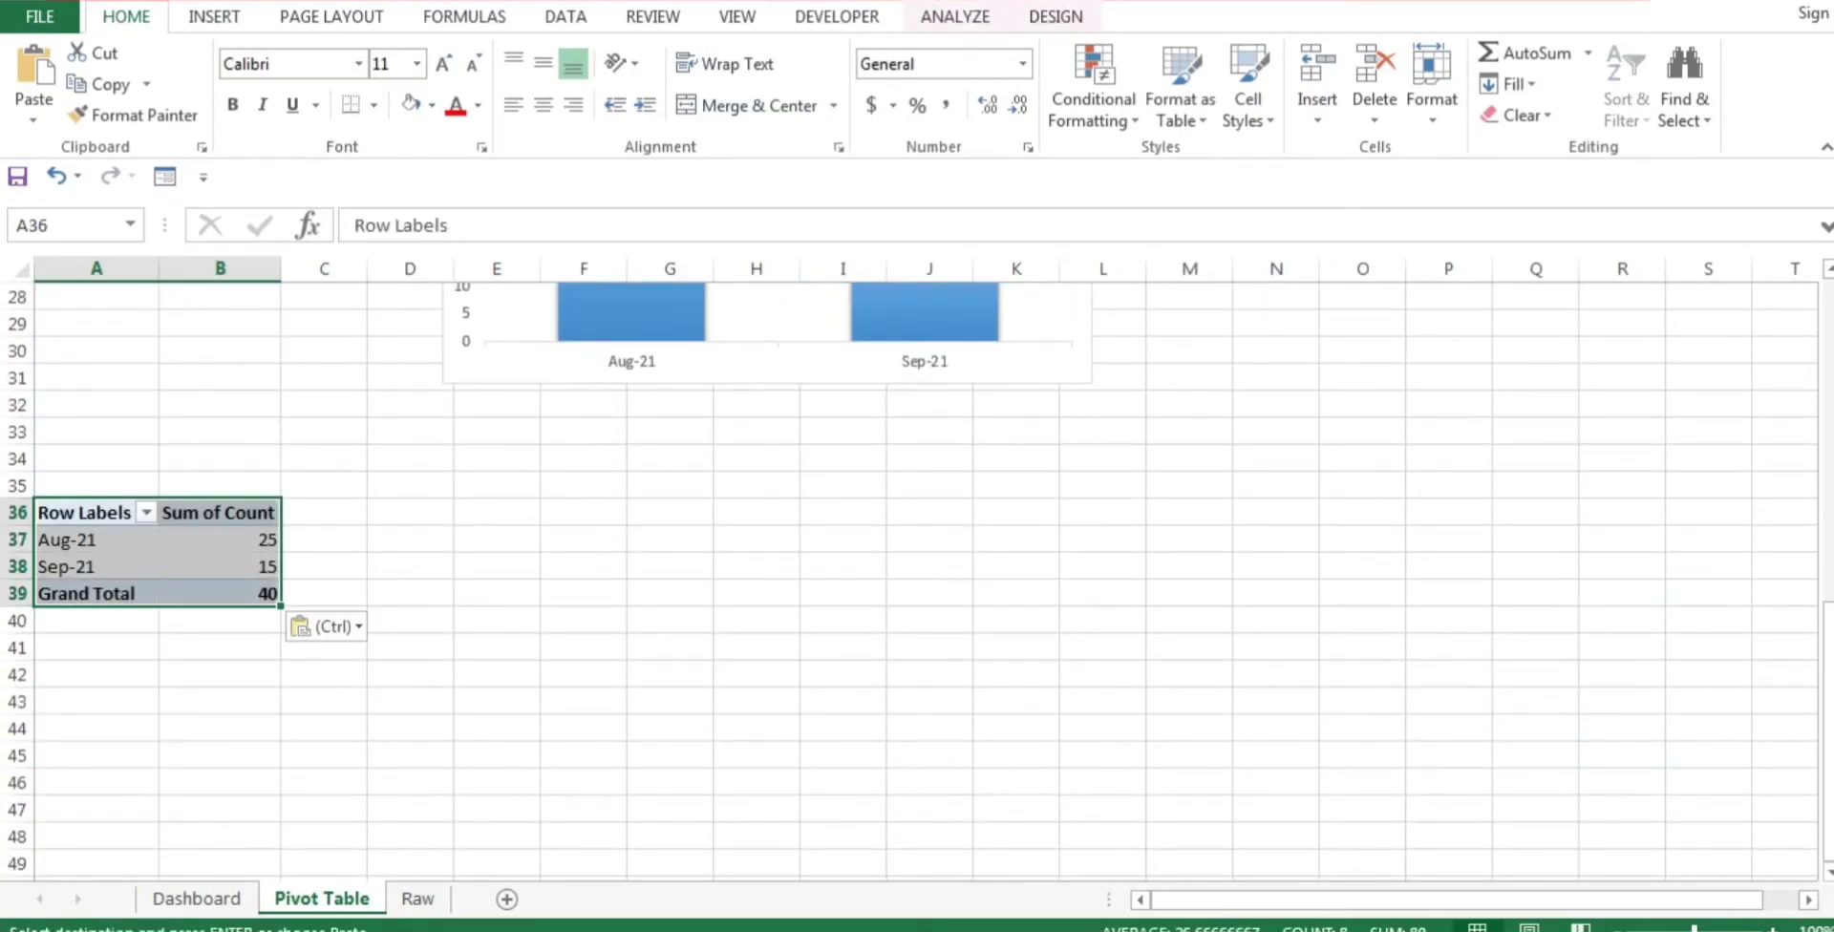
Step: Replace the Month field with Date in the rows of the copied pivot table at A36
key("Down")
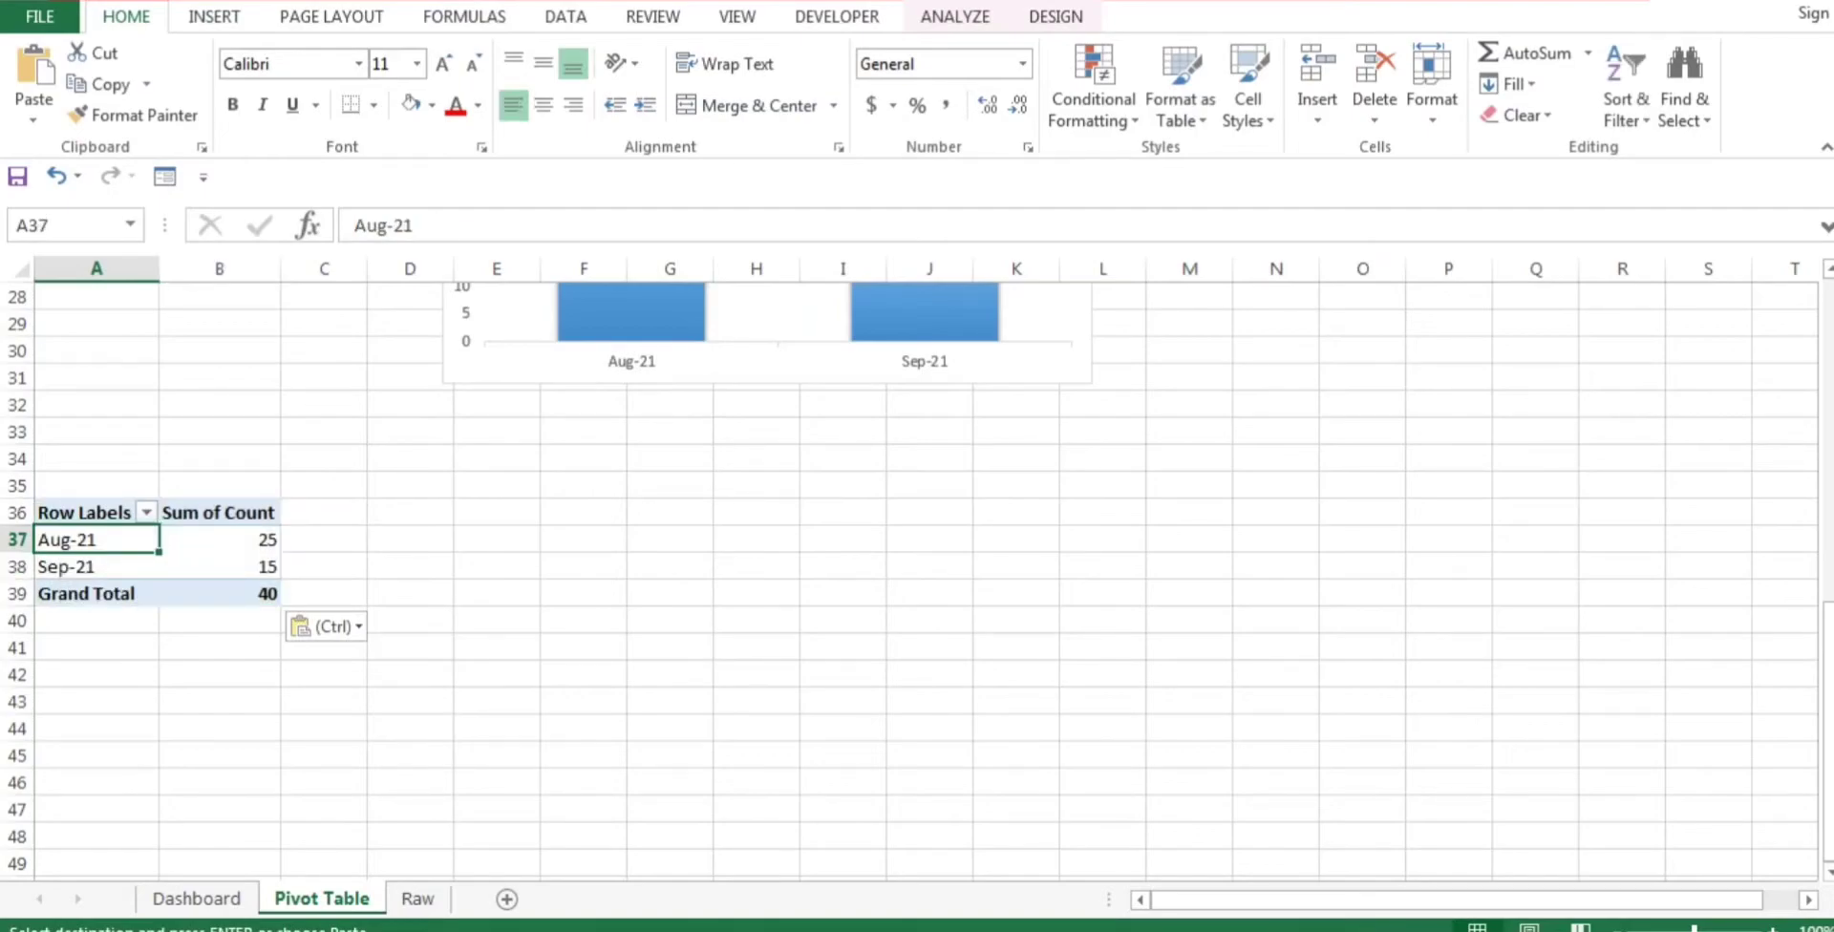
key("shift+F10")
key("Up")
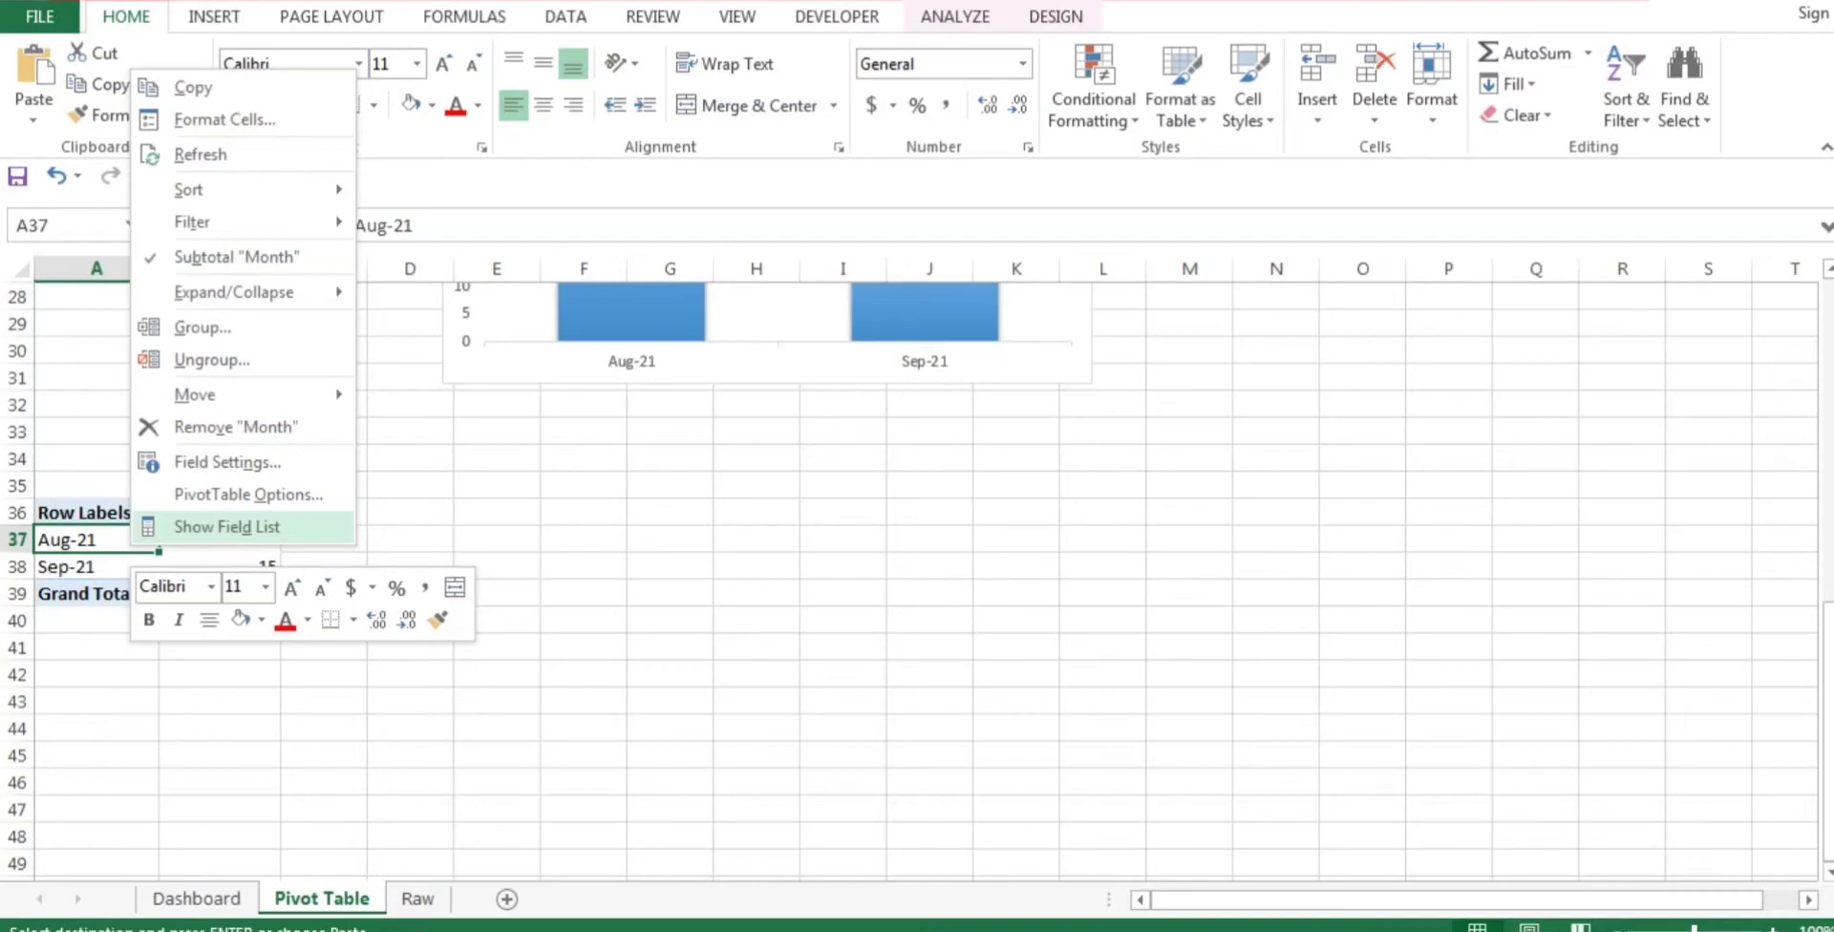
key("Return")
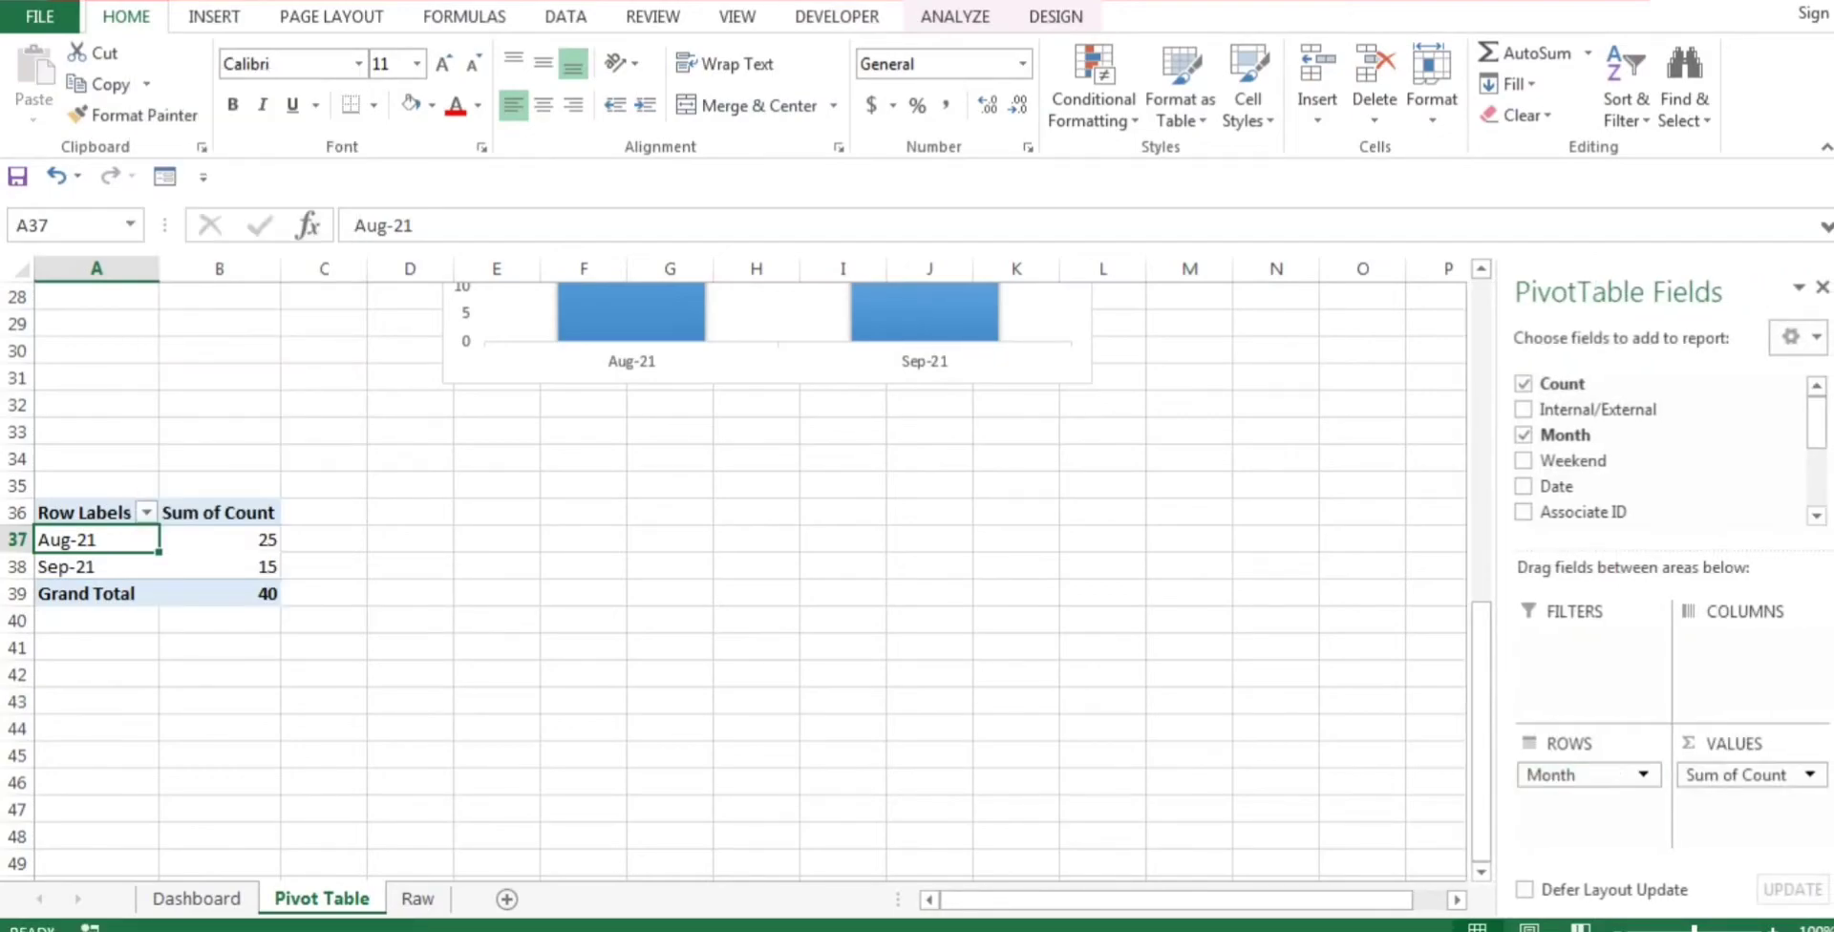
left_click(1524, 436)
scroll(1624, 486, "down", 2)
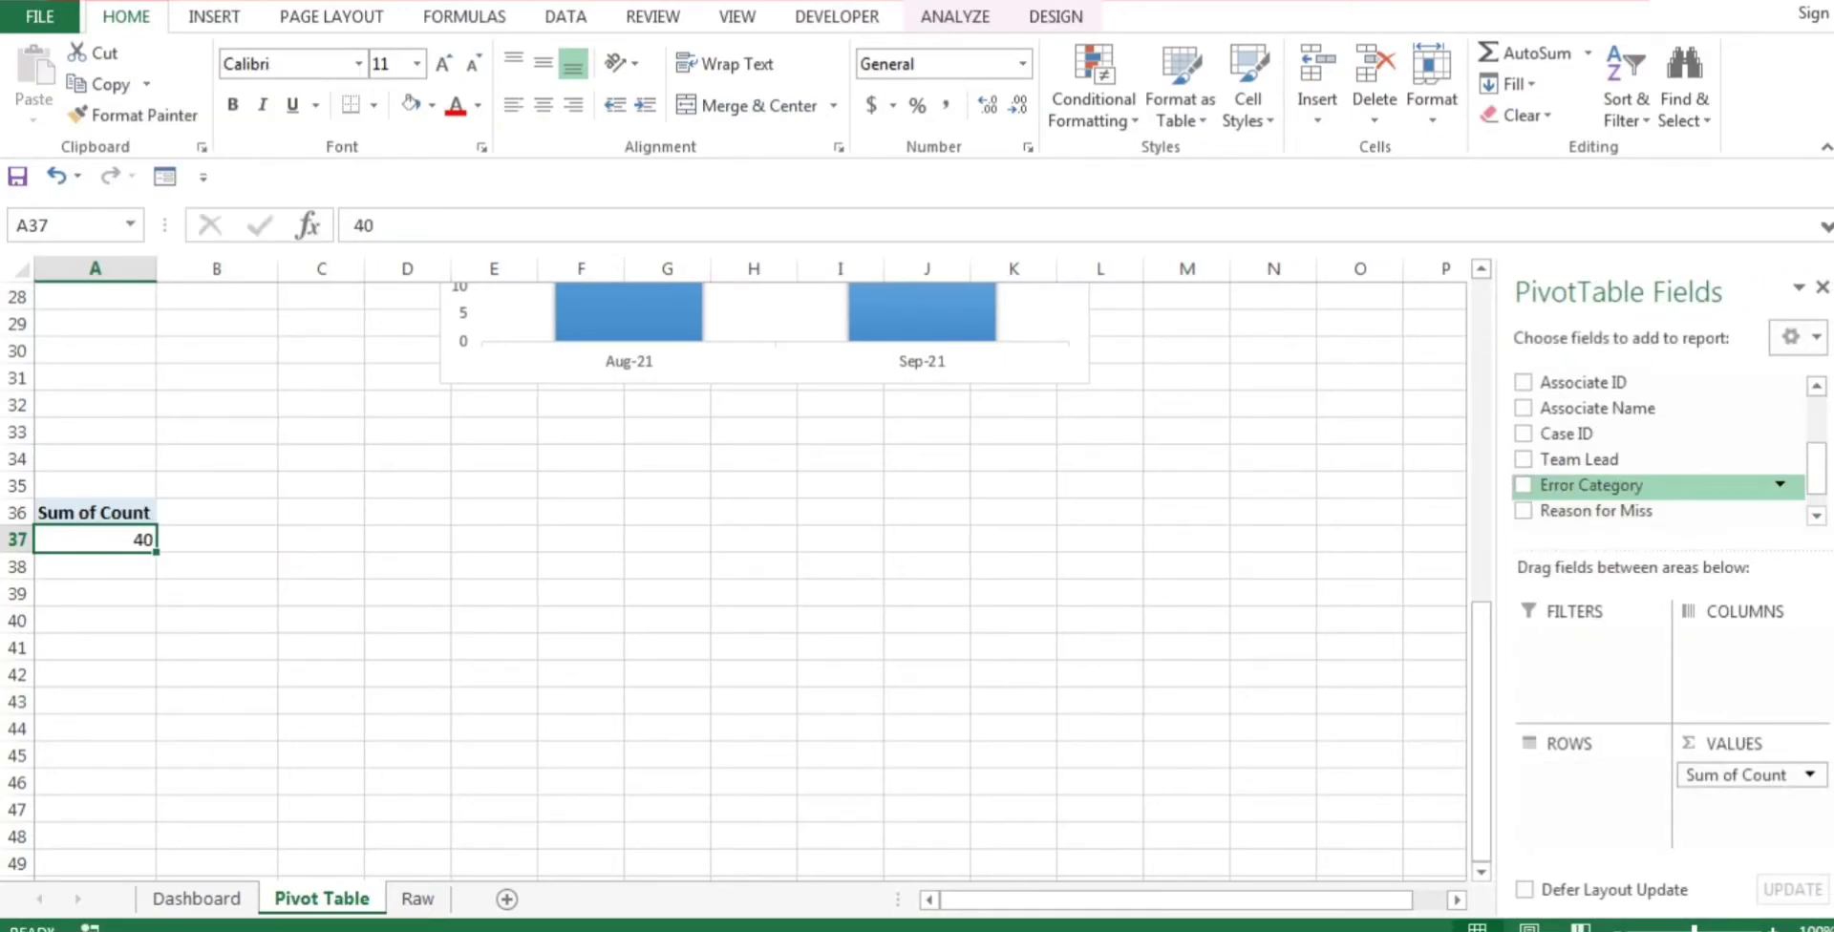
scroll(1625, 449, "up", 2)
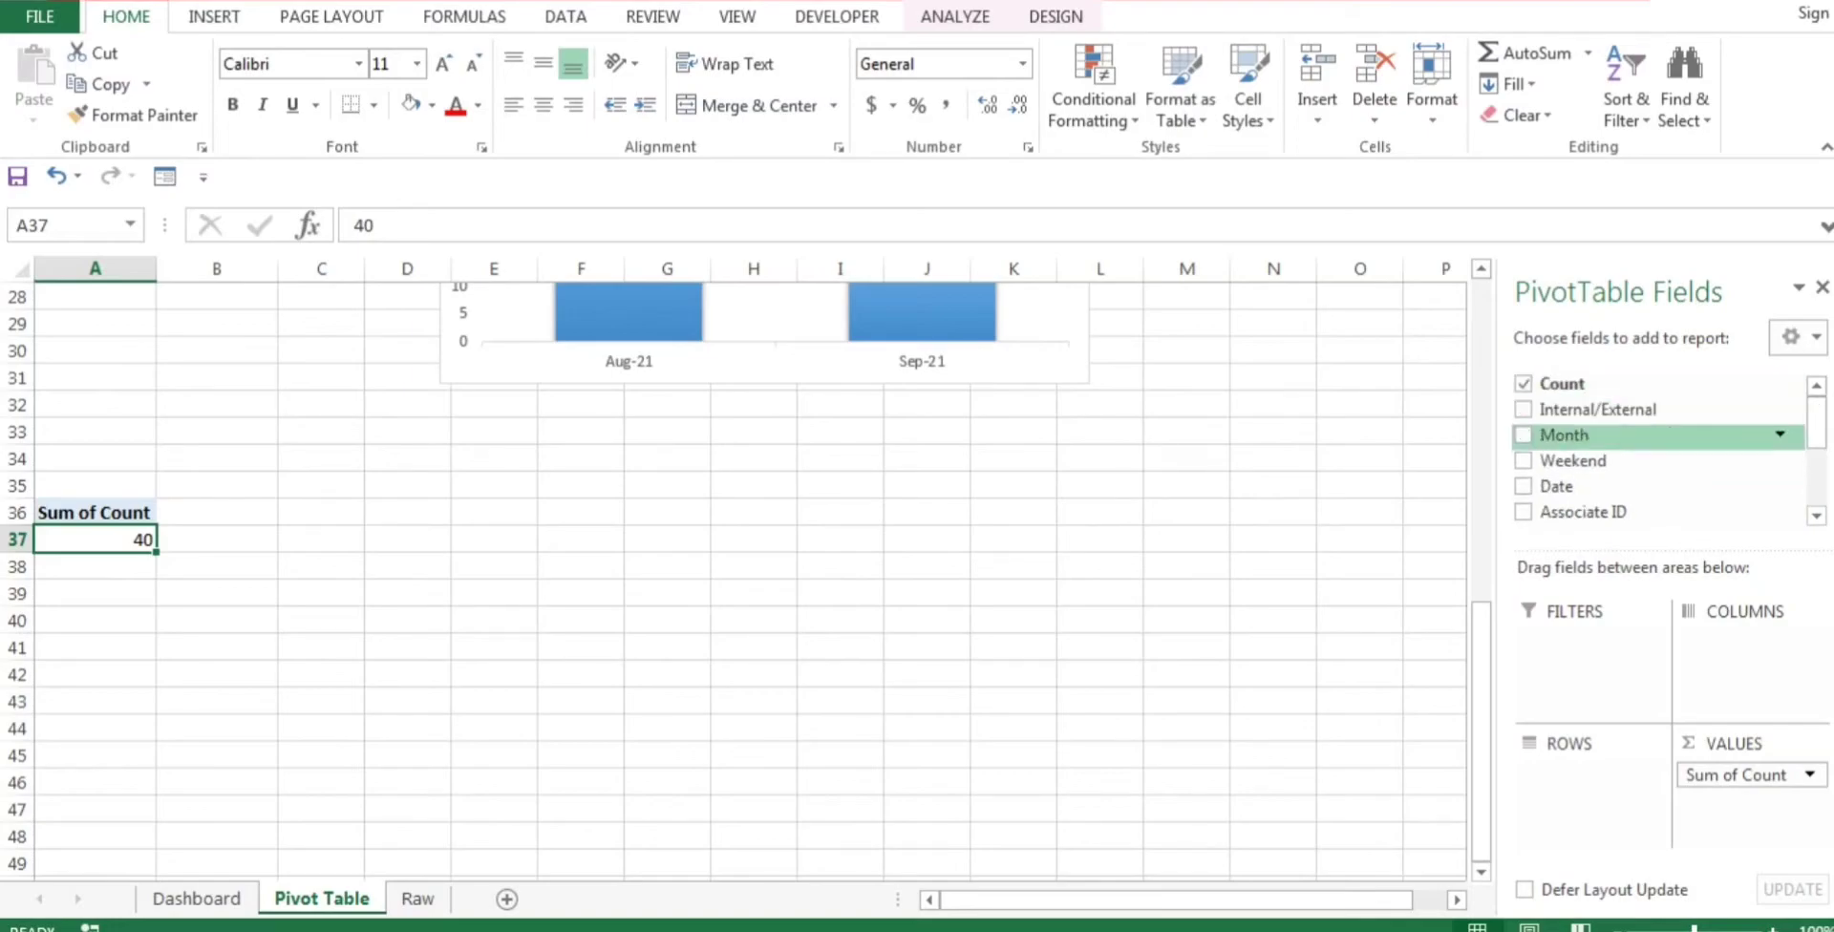
left_click(1523, 486)
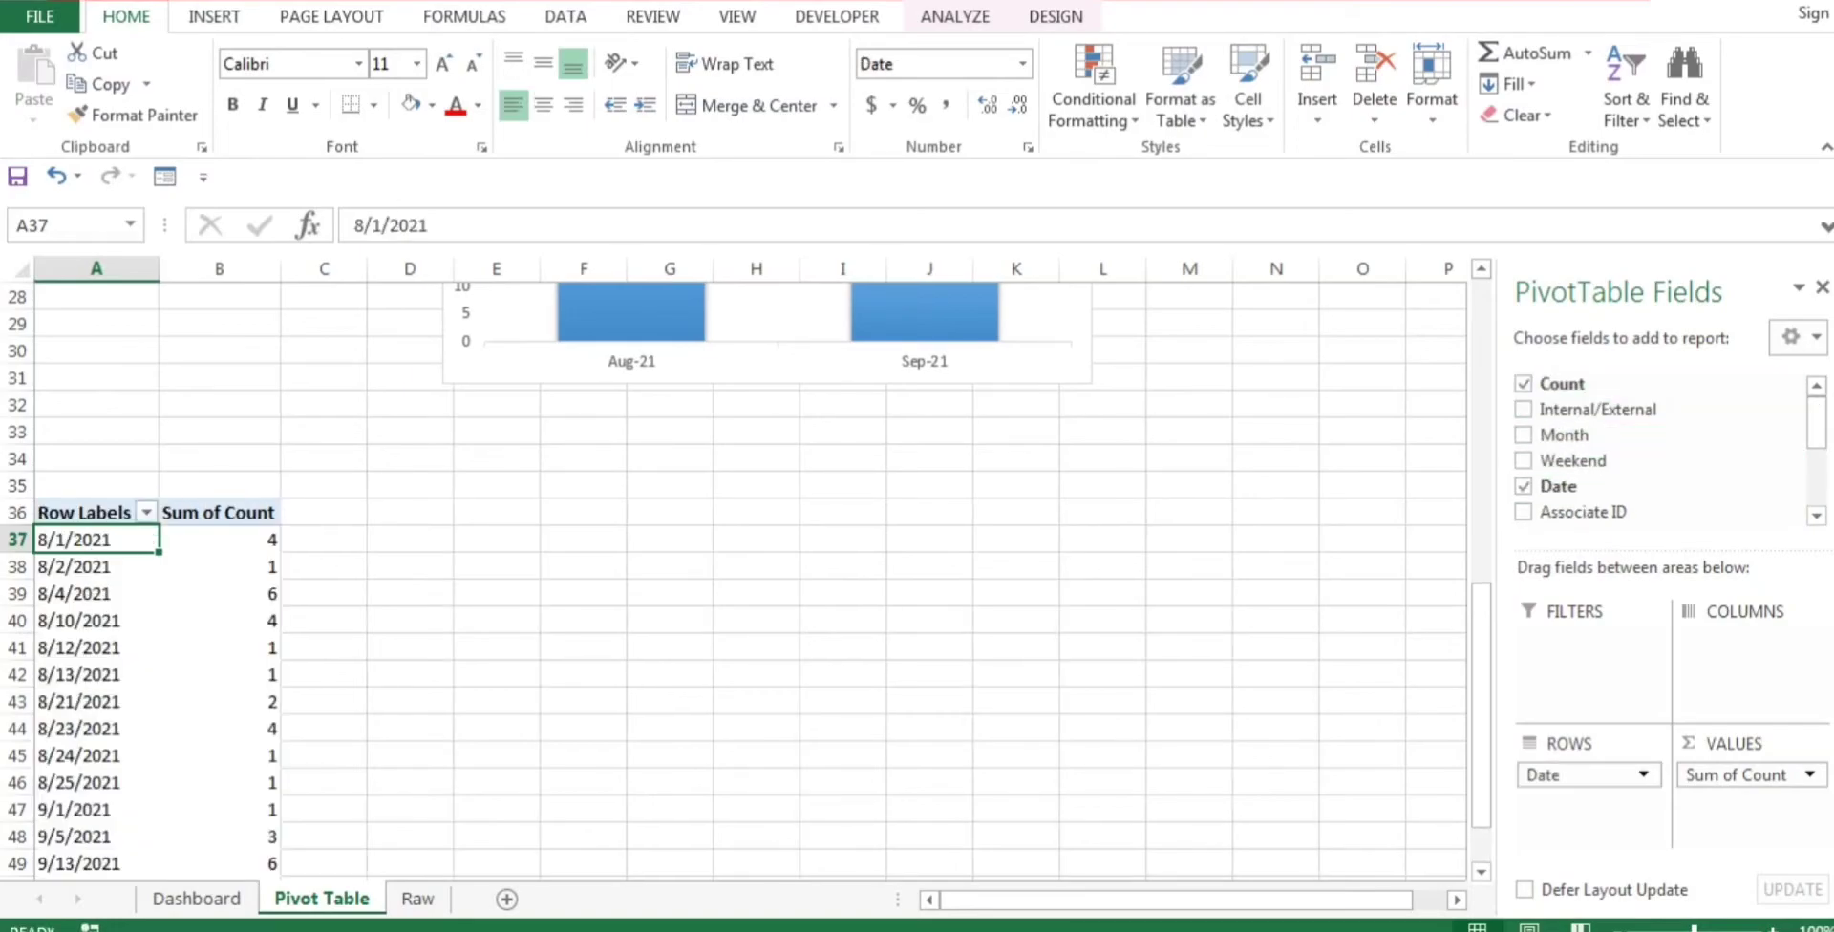
Step: Format the date row labels in A37:A51 with the 14-Mar date type
key("shift+Down")
key("shift+Down")
key("shift+Down")
key("shift+Down")
key("shift+Down")
key("shift+Down")
key("shift+Down")
key("shift+Down")
key("shift+Down")
key("shift+Down")
key("shift+Down")
key("shift+Down")
key("shift+Down")
key("shift+Down")
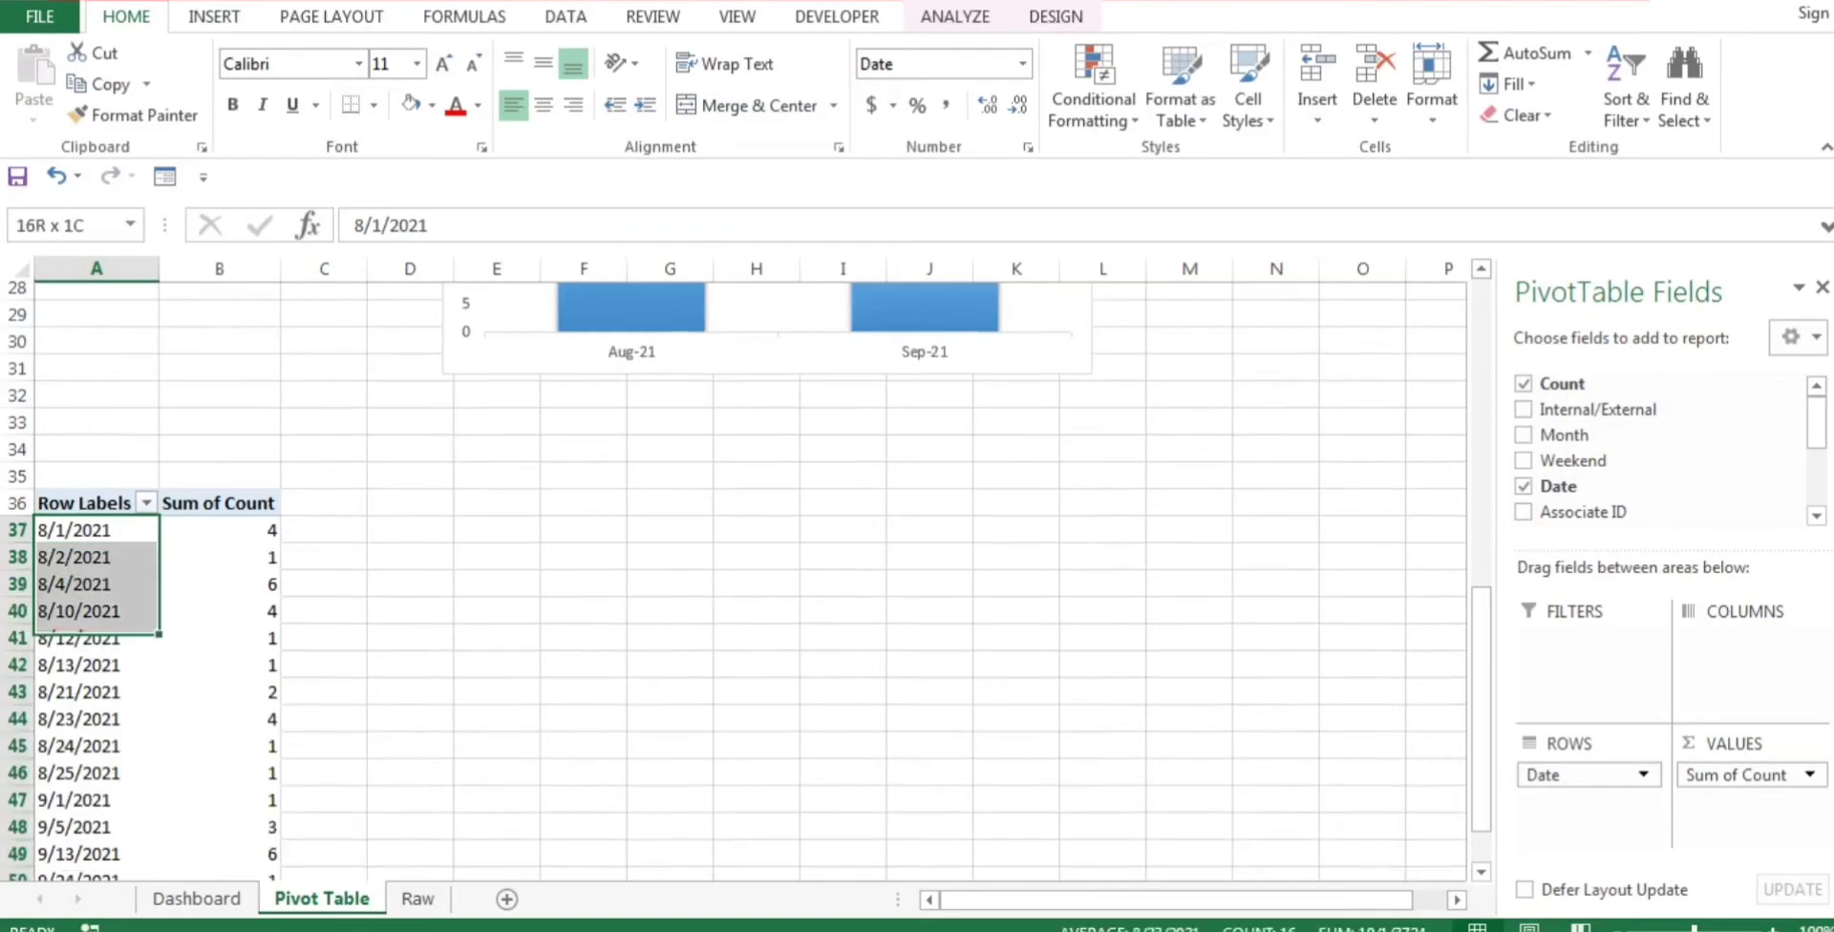
right_click(81, 549)
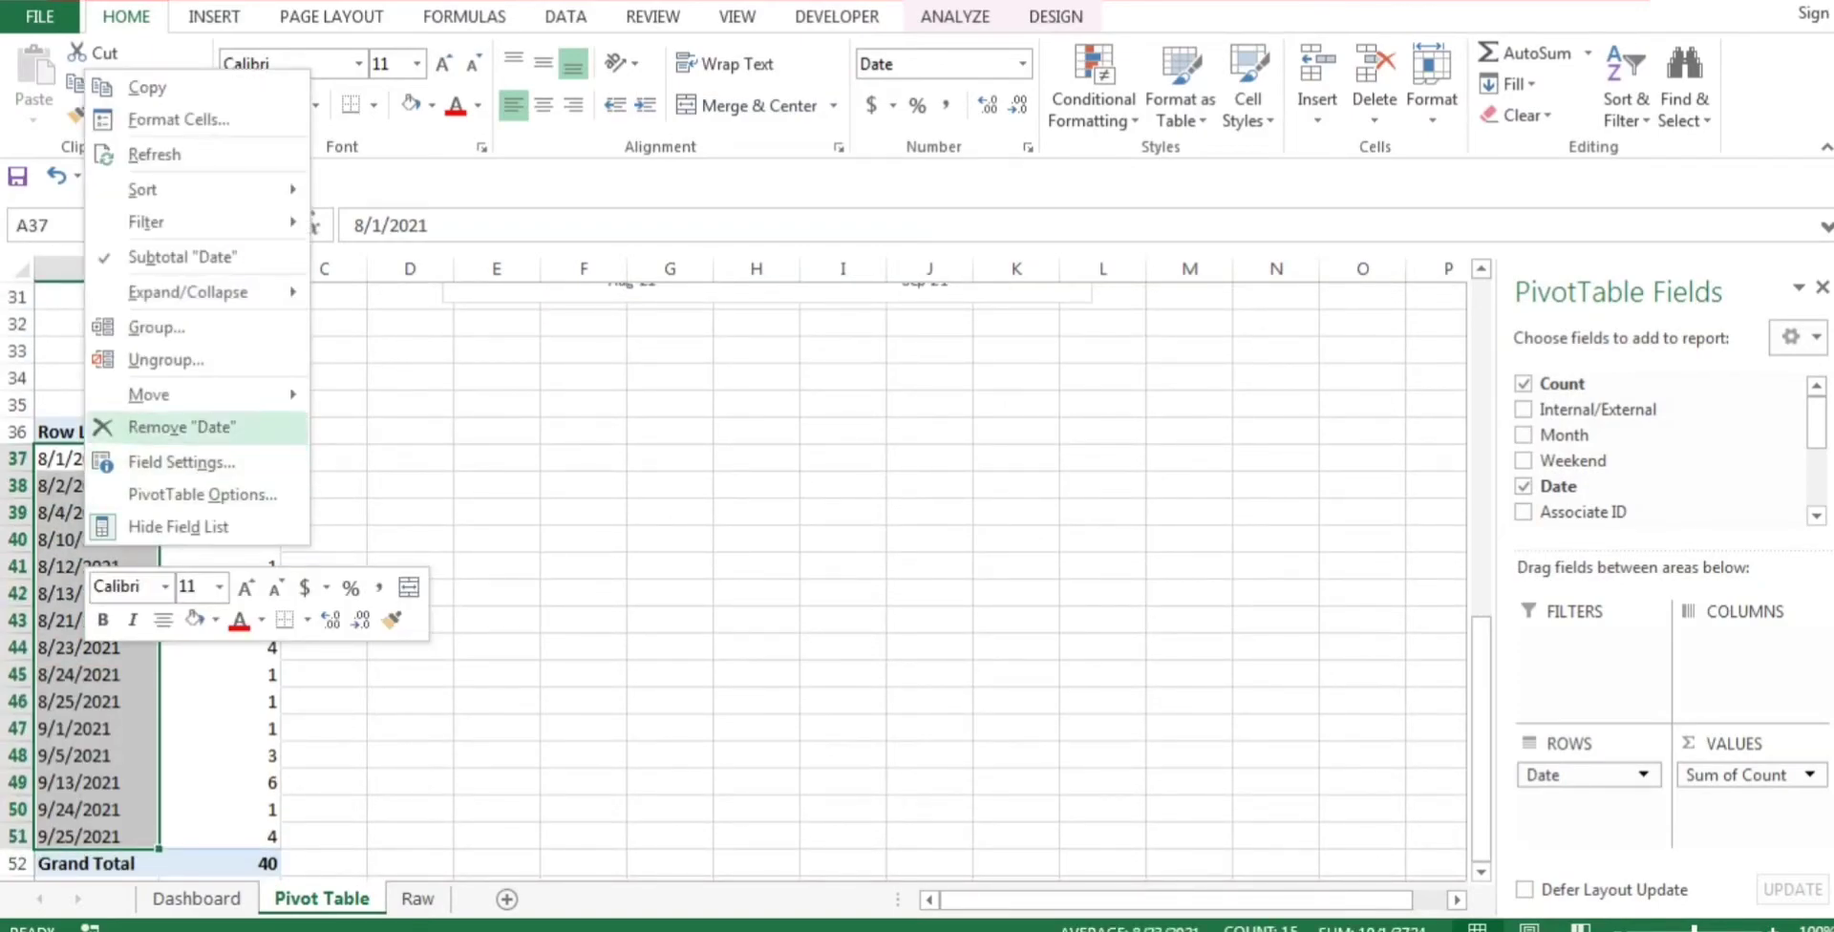
mouse_move(191, 292)
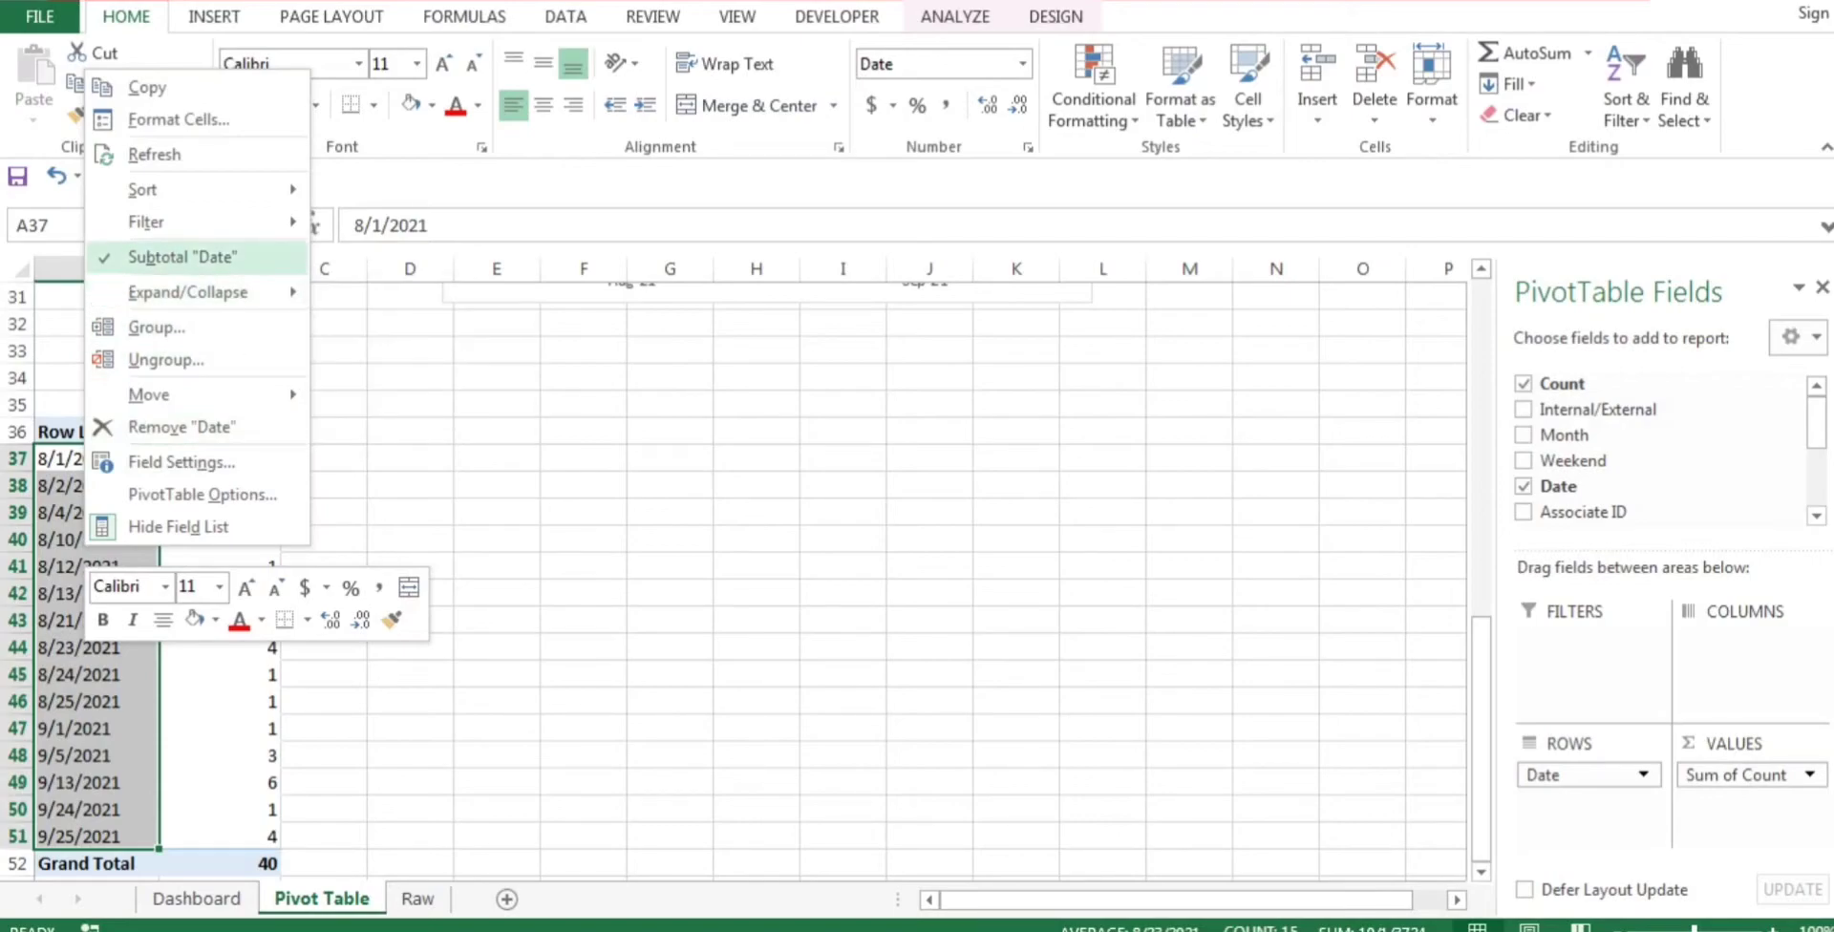
left_click(179, 120)
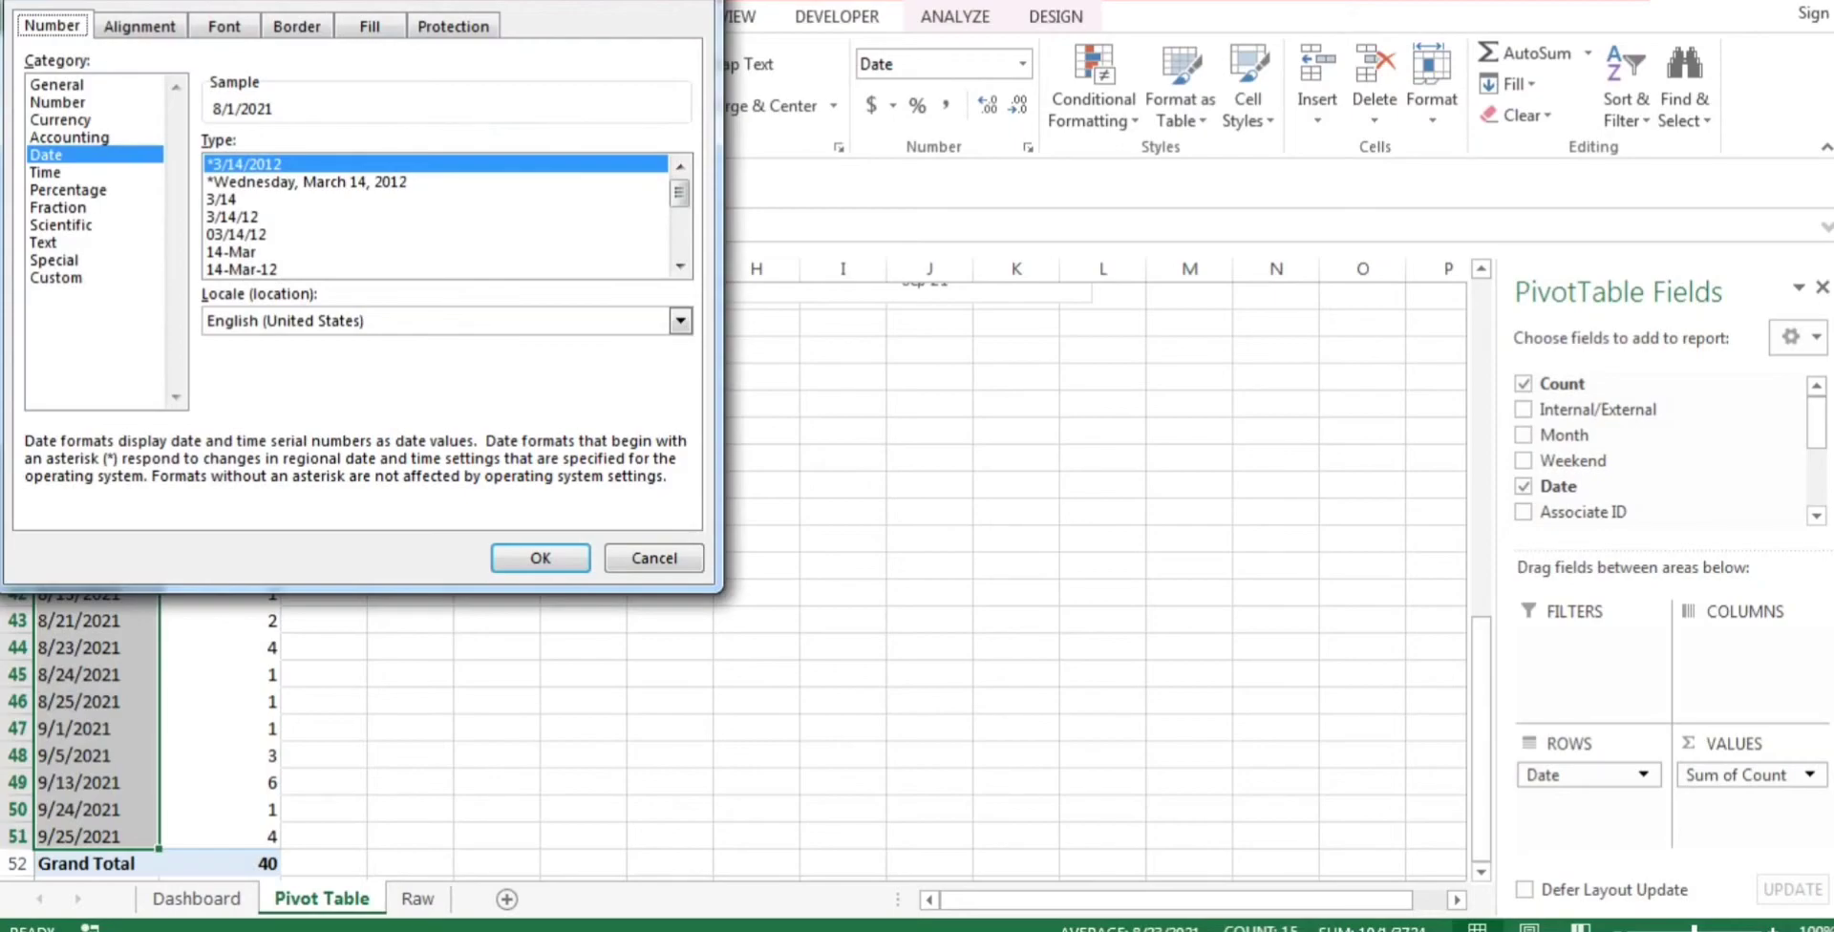
left_click(230, 251)
left_click(540, 558)
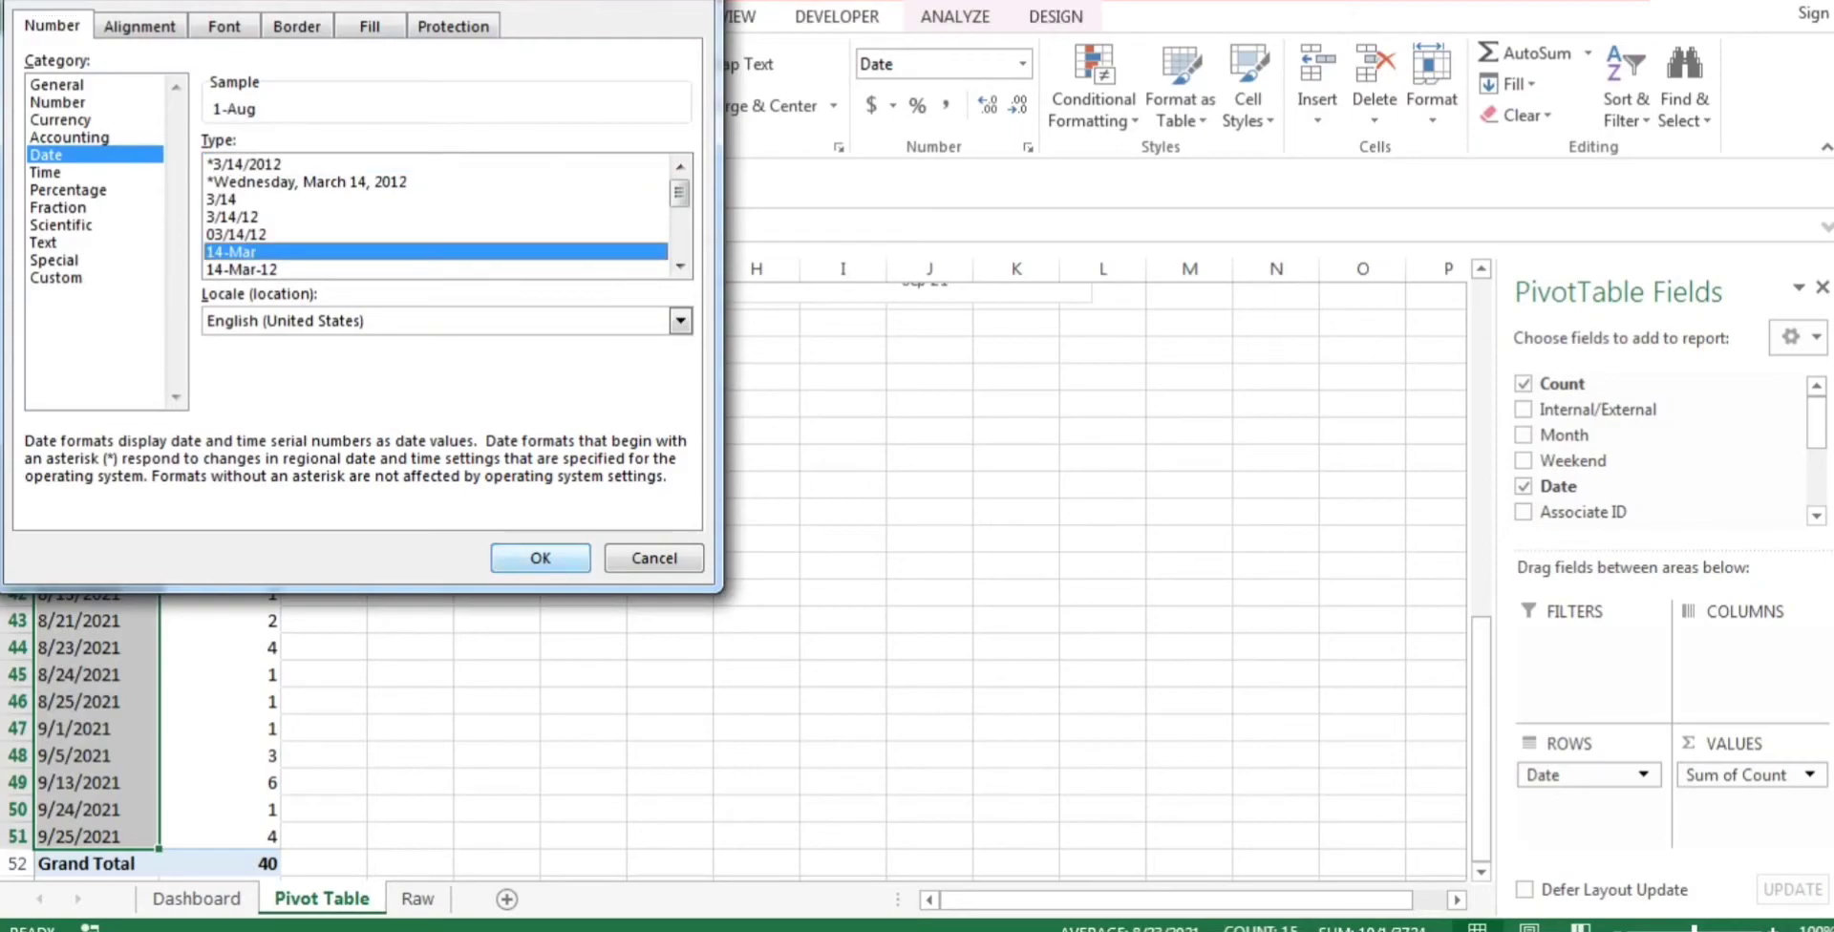
left_click(97, 459)
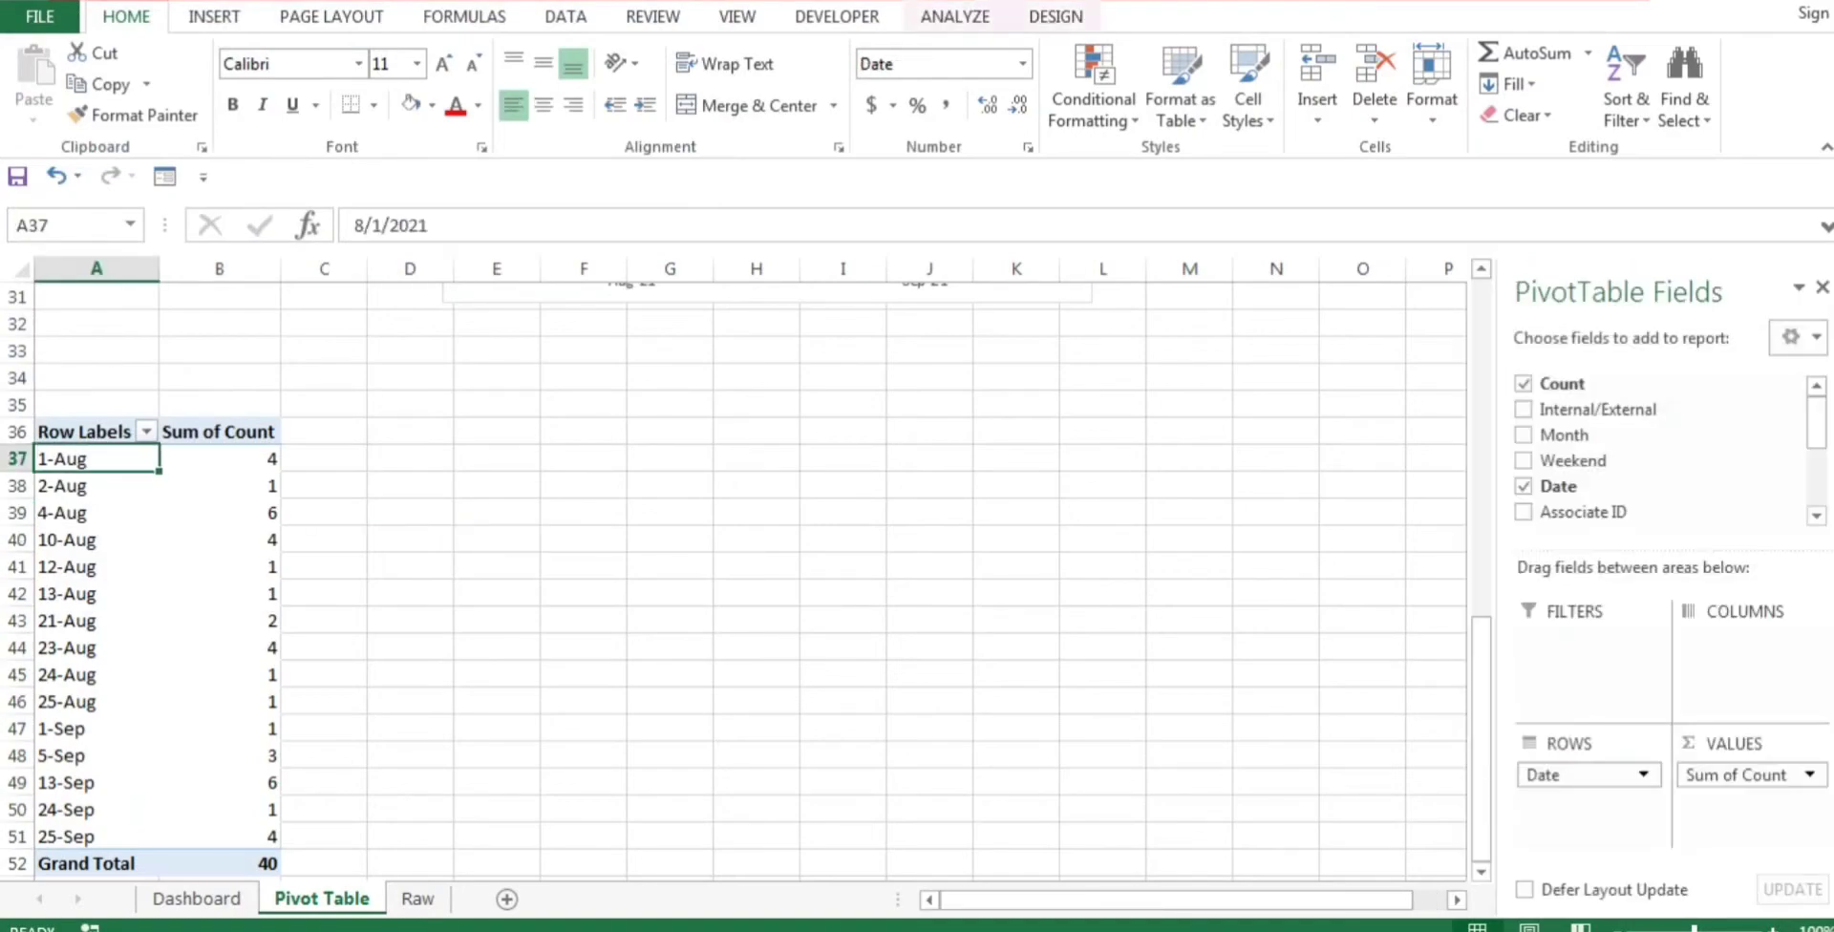
key("ctrl+Down")
key("ctrl+Up")
key("Down")
key("ctrl+shift+Down")
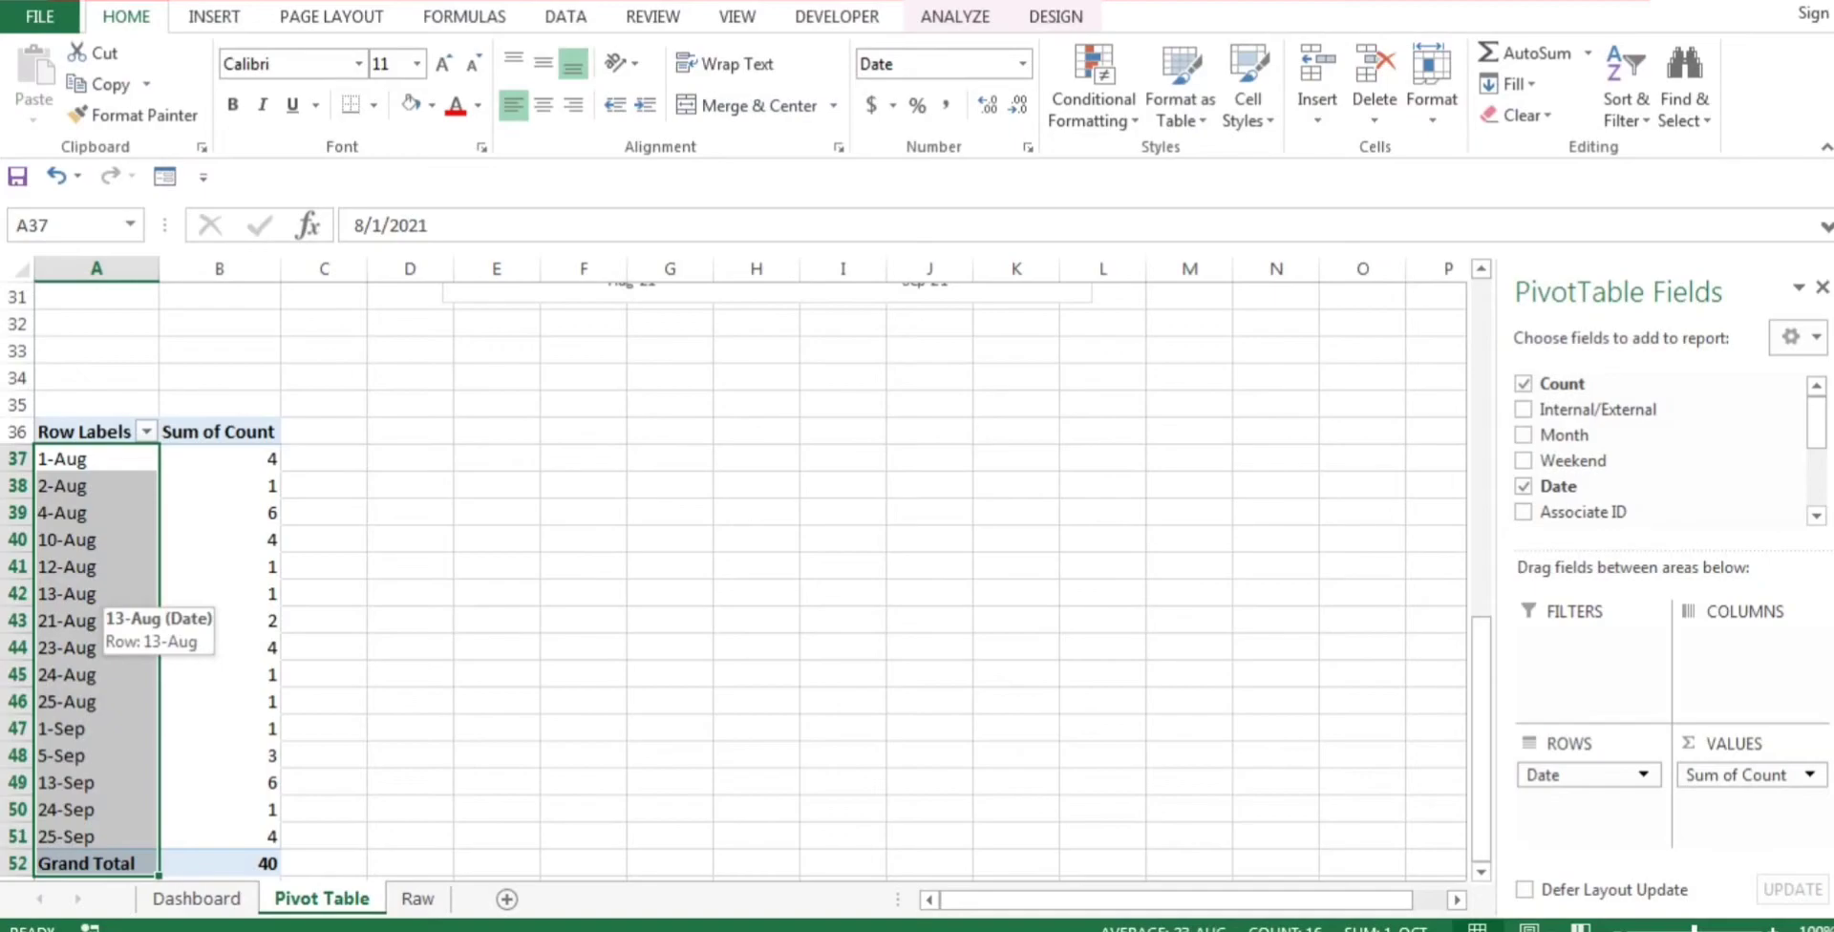
key("Up")
key("Right")
key("Down")
key("Left")
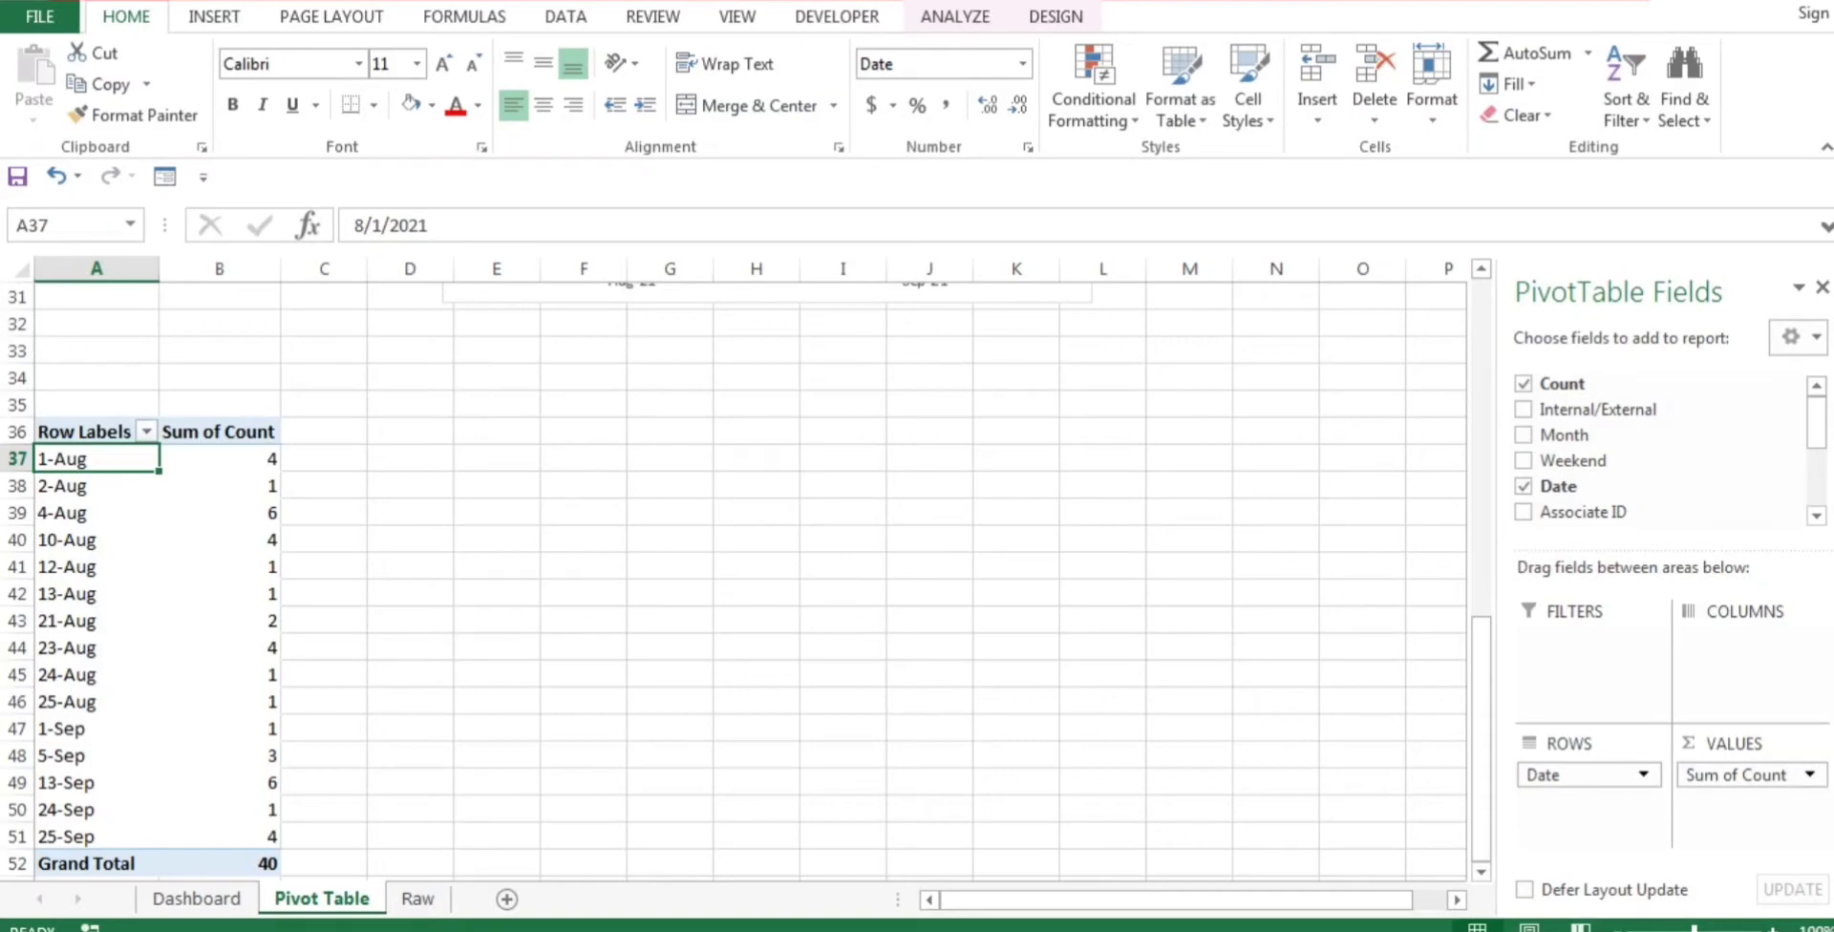
mouse_move(114, 470)
left_mouse_down()
mouse_move(133, 540)
mouse_move(122, 460)
left_mouse_up()
left_click(95, 486)
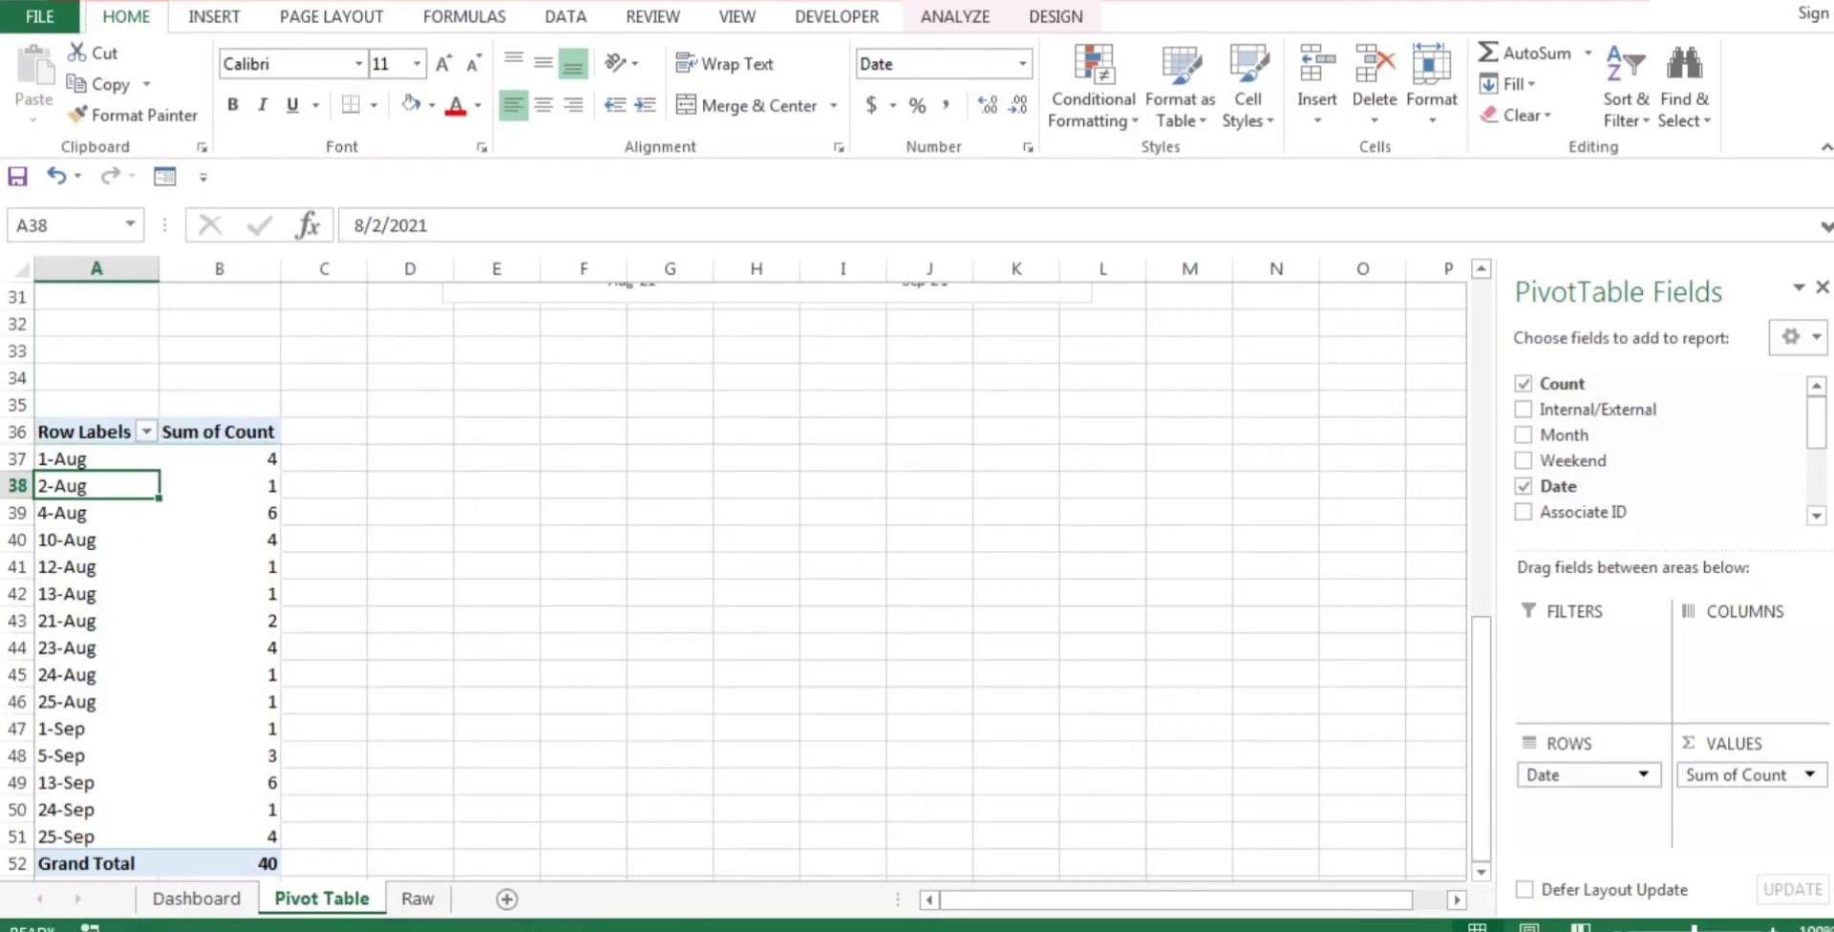
Step: Insert a Clustered Column chart from the date pivot table range A36:B51, excluding the Grand Total row
left_click(90, 432)
key("ctrl+shift+Down")
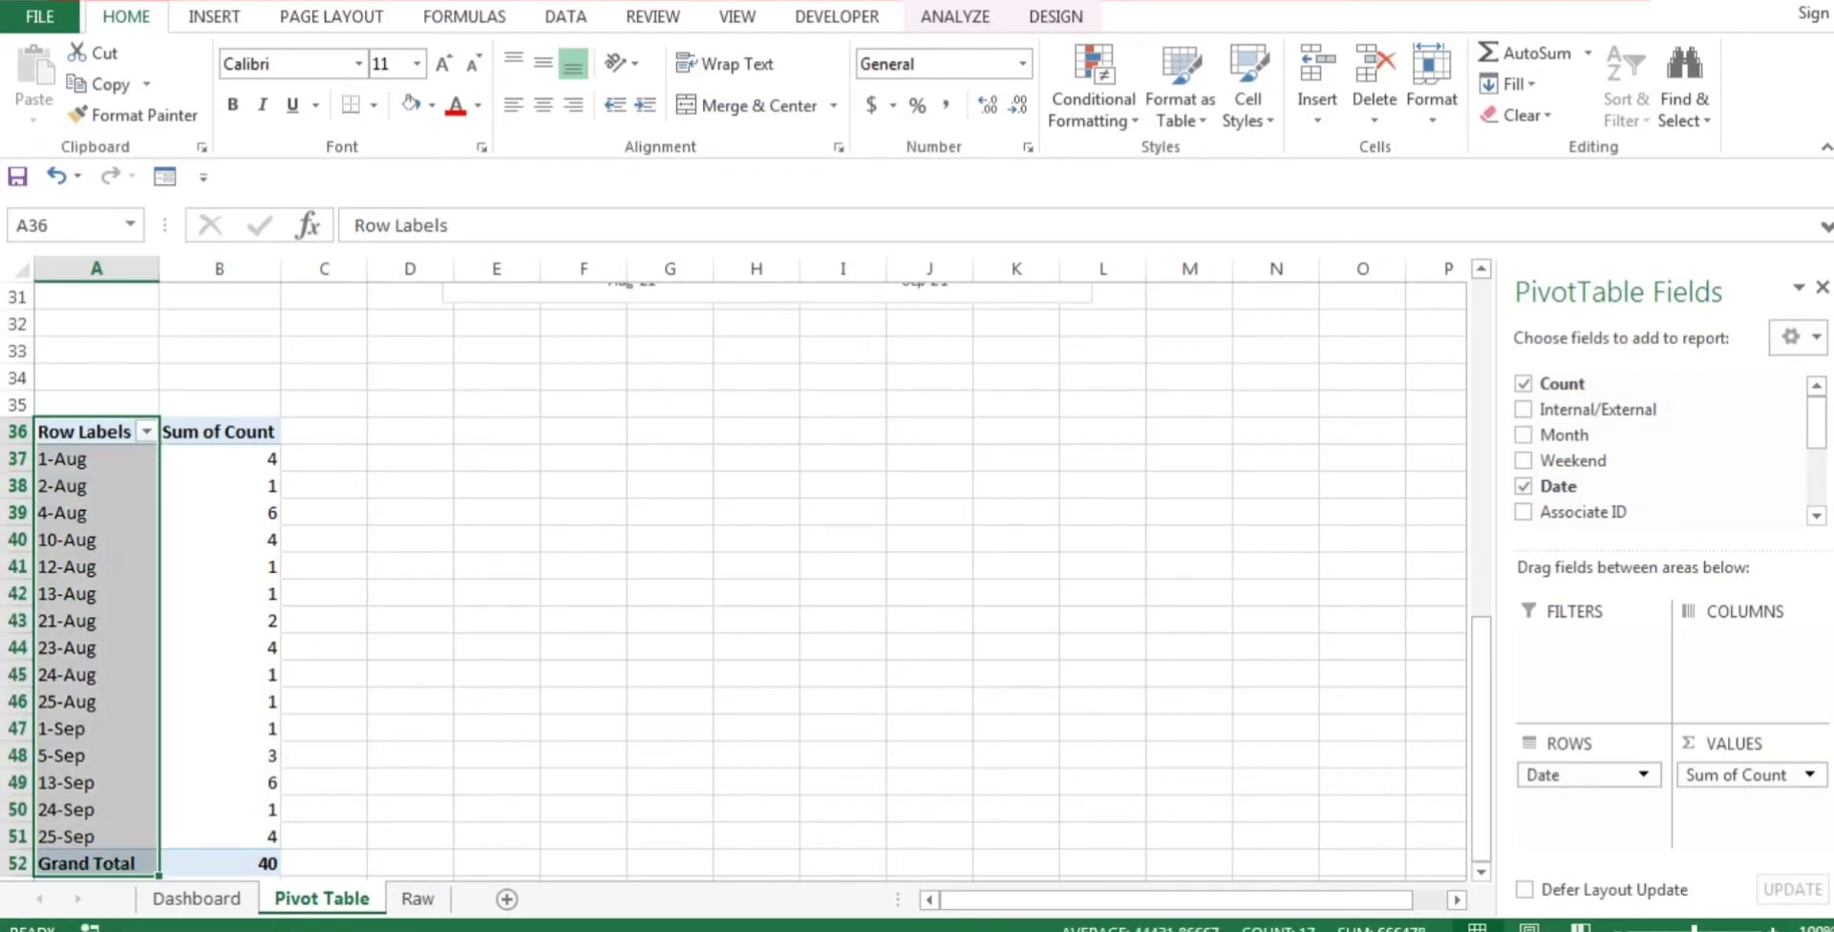
key("shift+Up")
key("shift+Right")
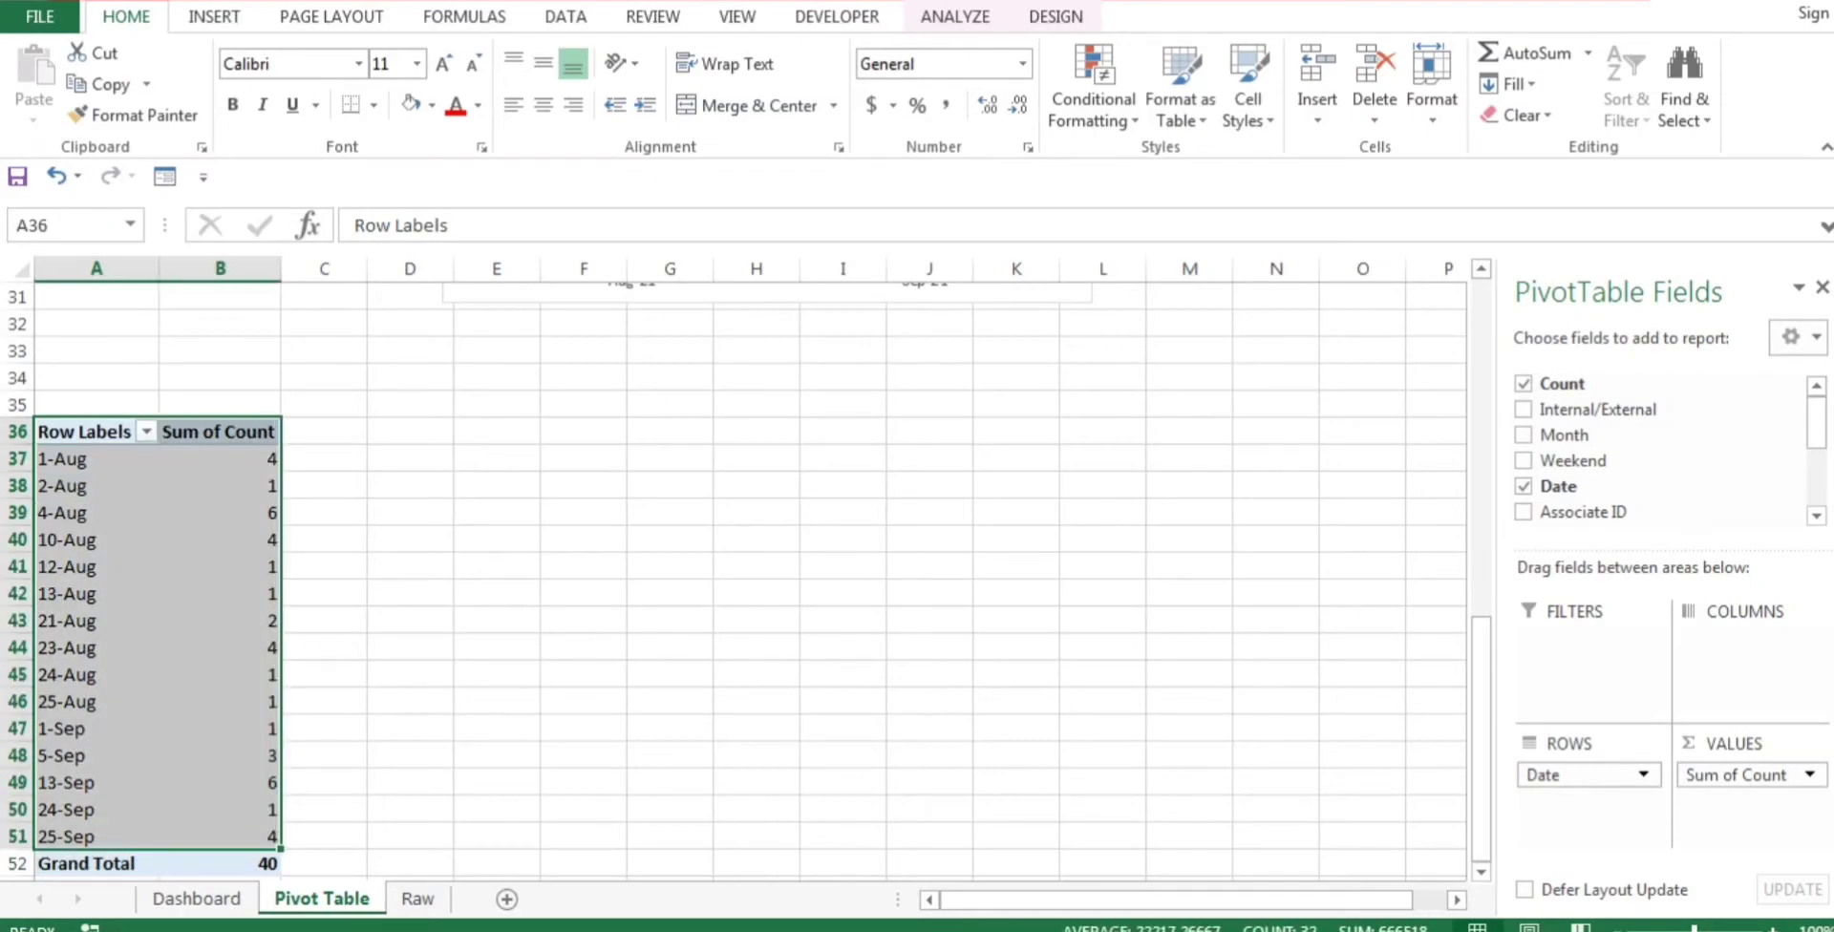
left_click(214, 16)
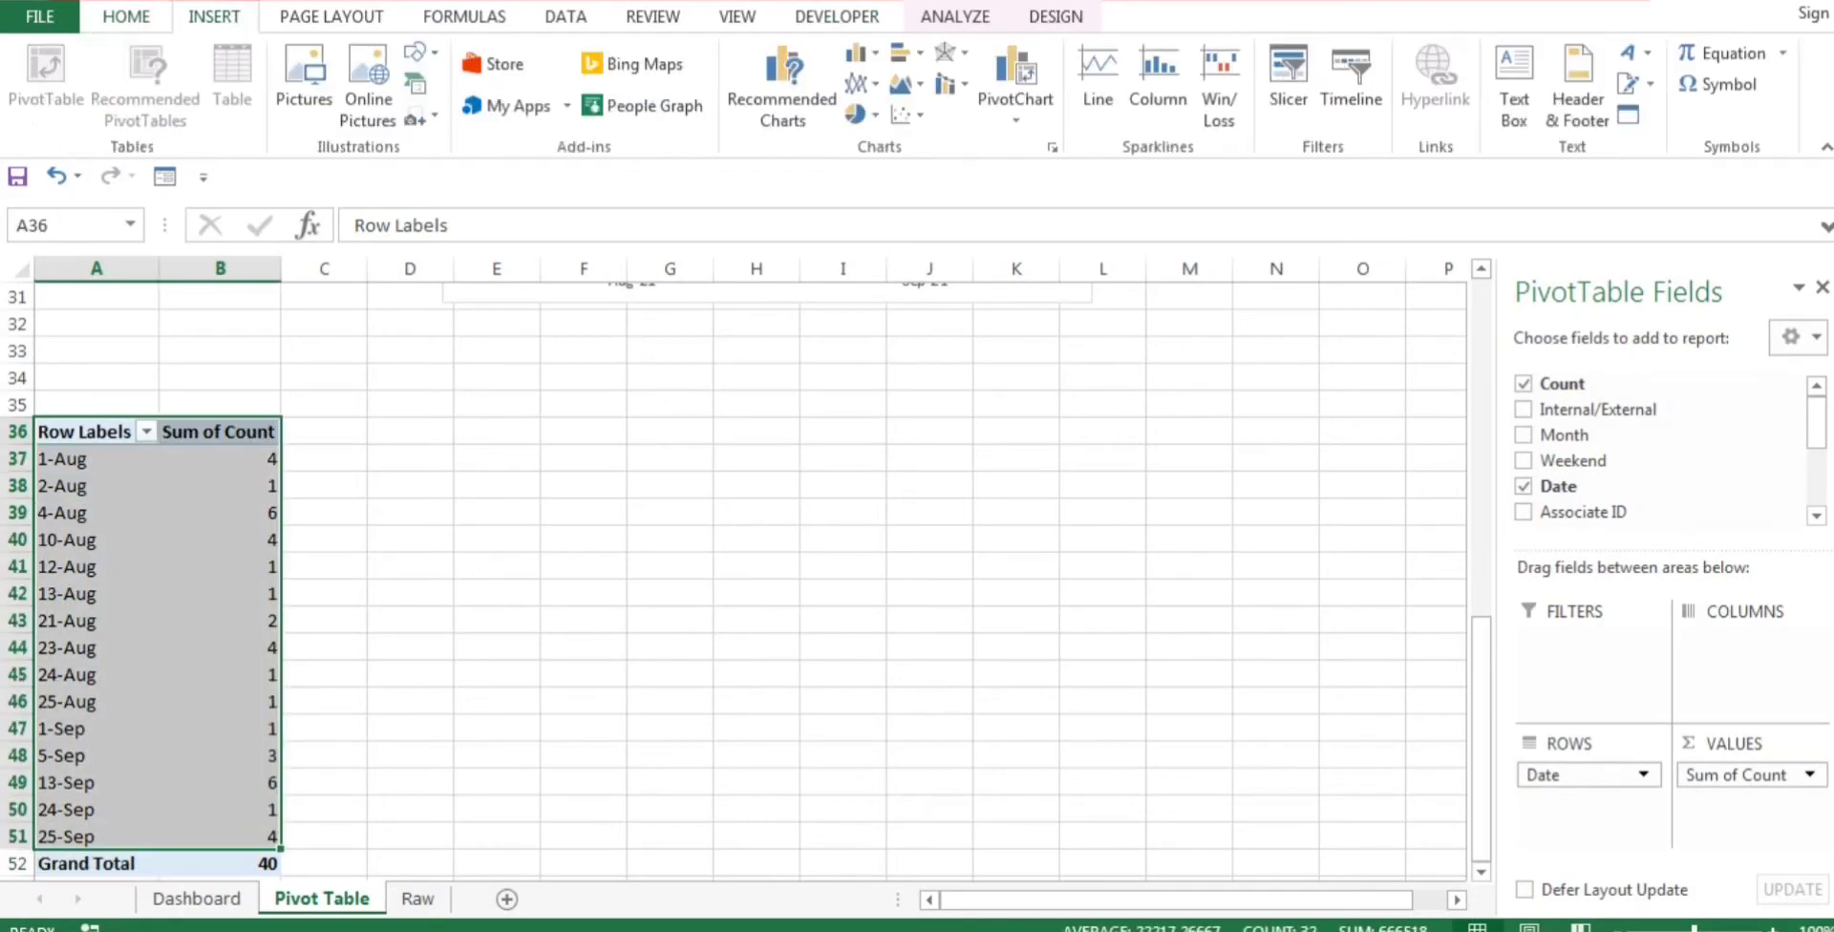
left_click(782, 86)
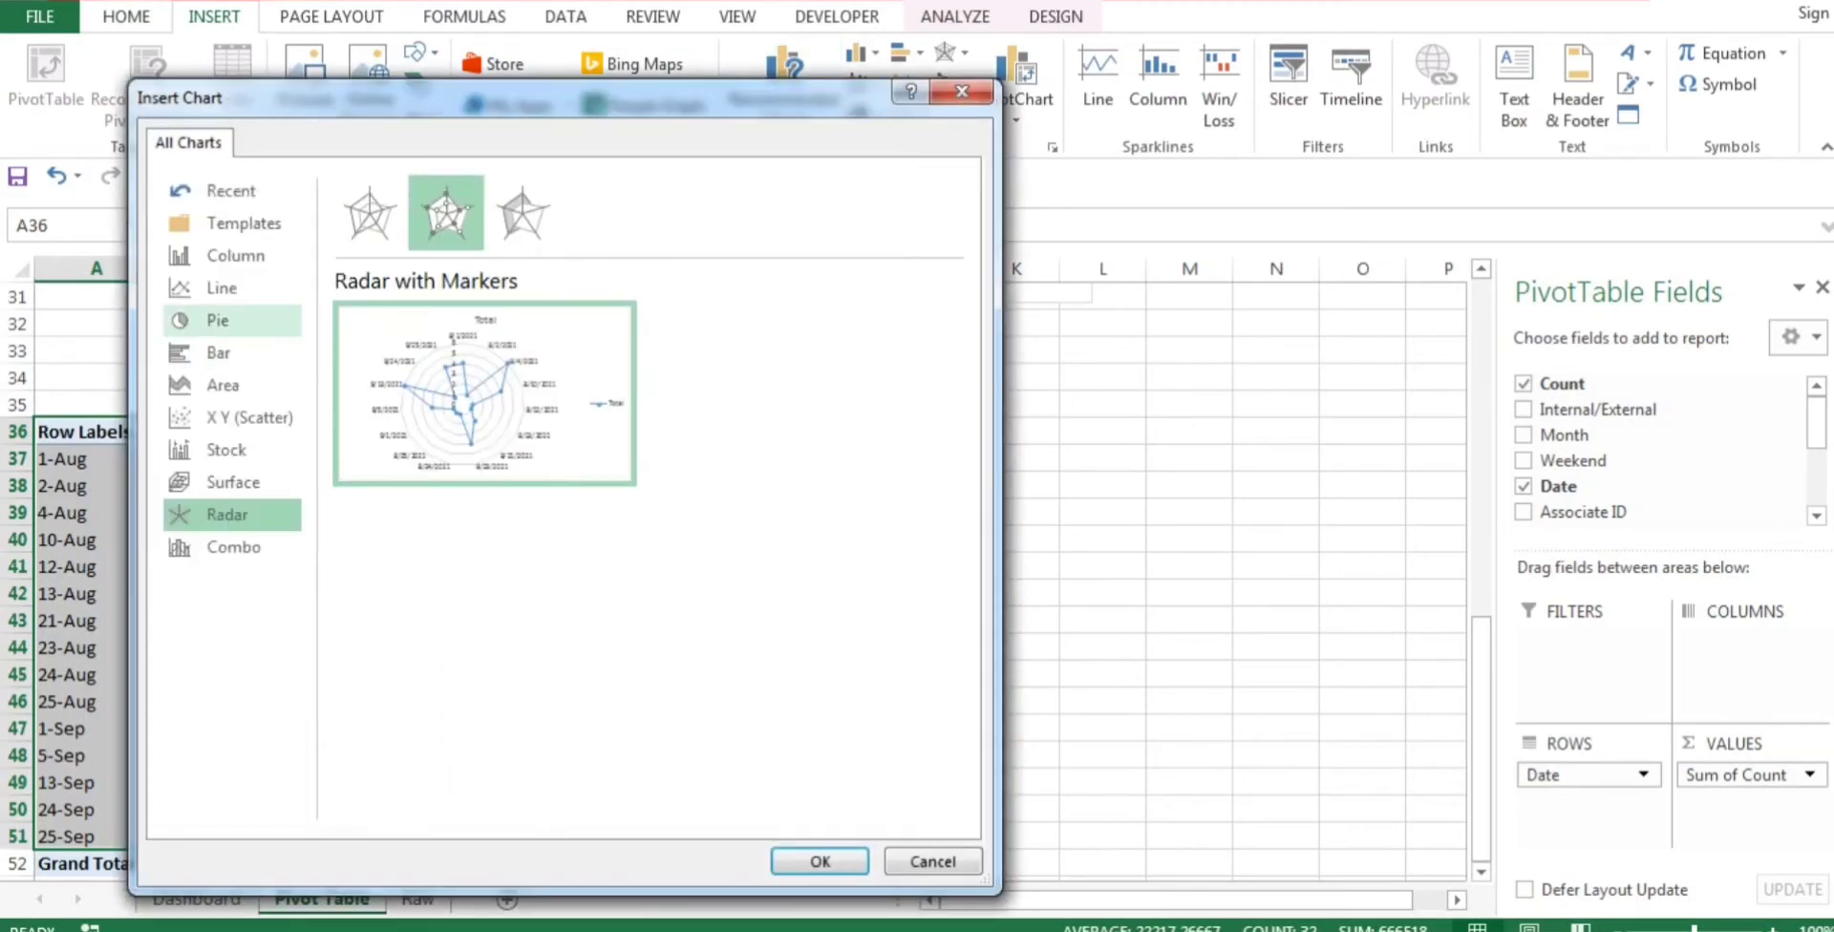
left_click(235, 255)
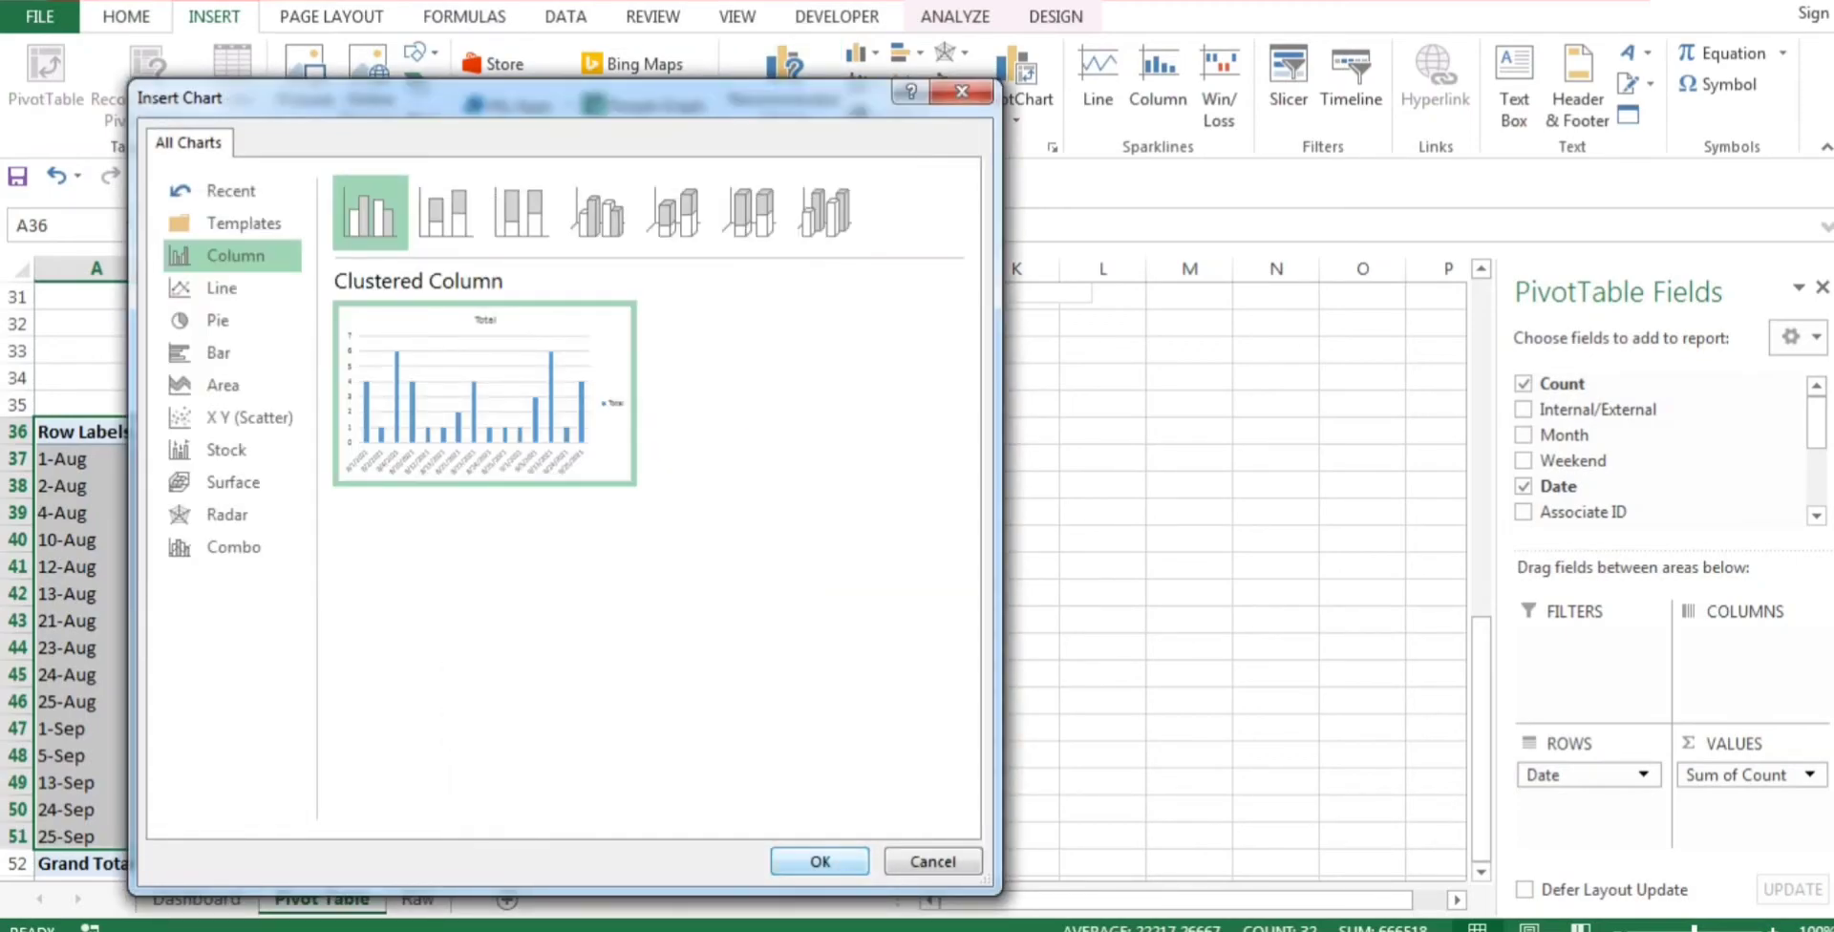
left_click(818, 860)
Step: Change the new column chart's title to "Date Wise Escalation"
left_click(766, 466)
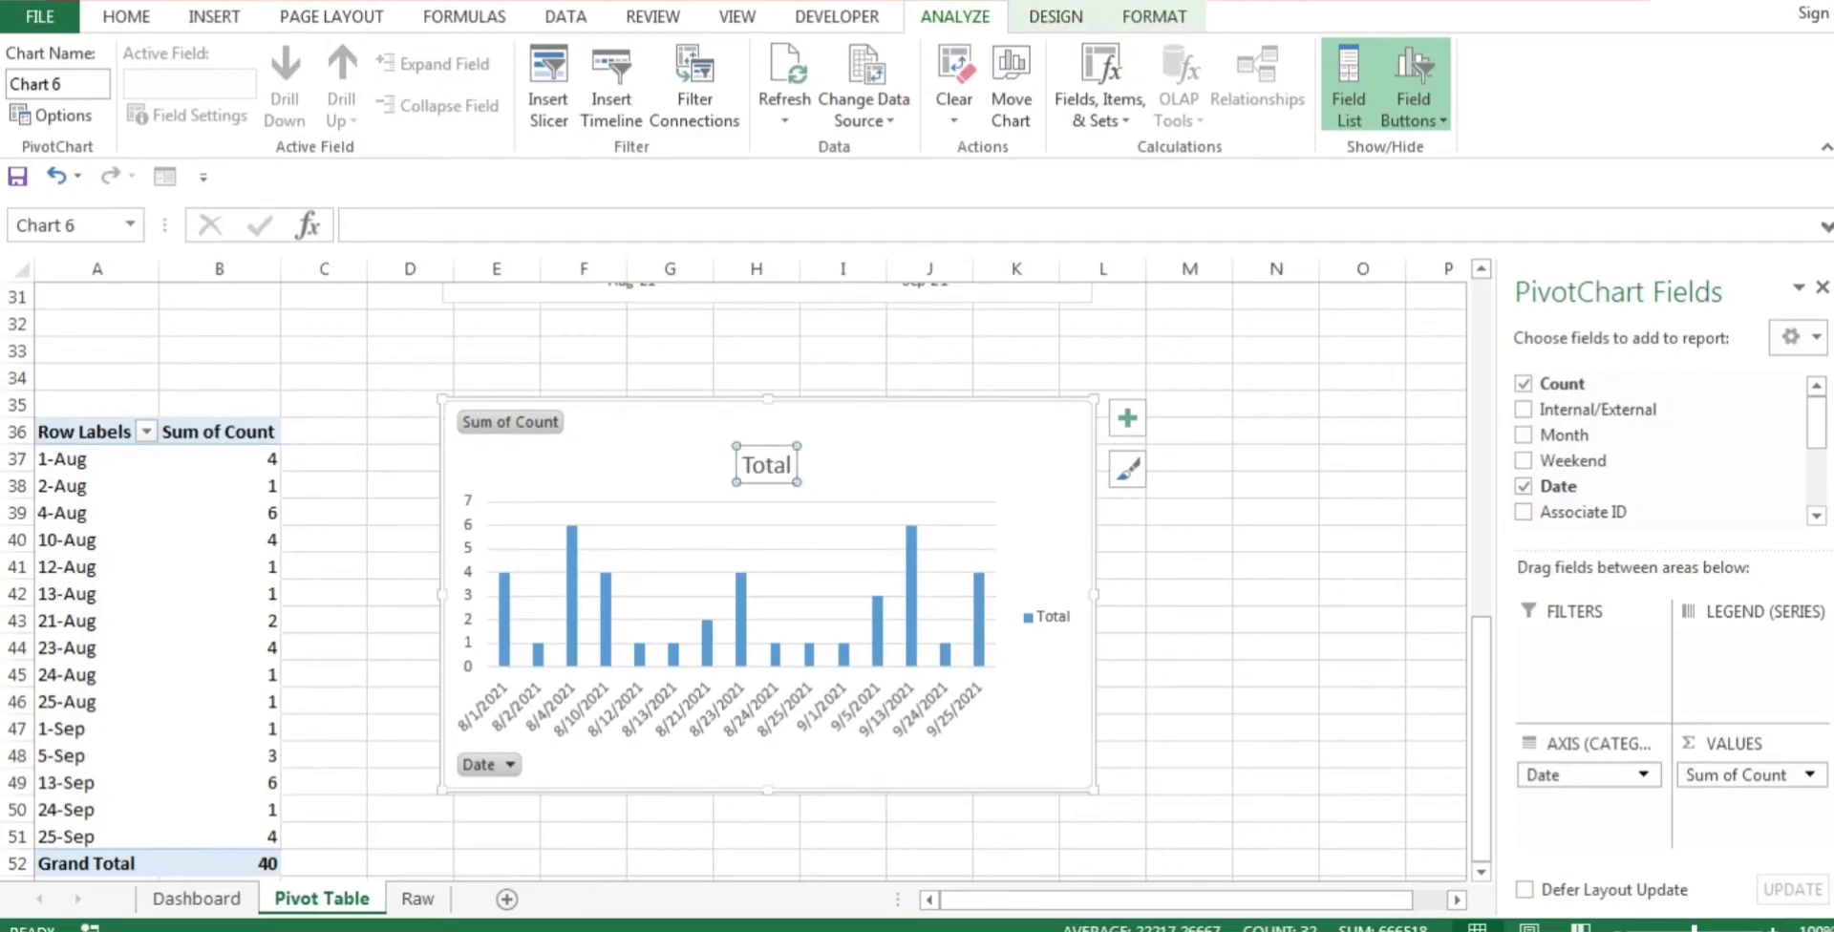
type("Date")
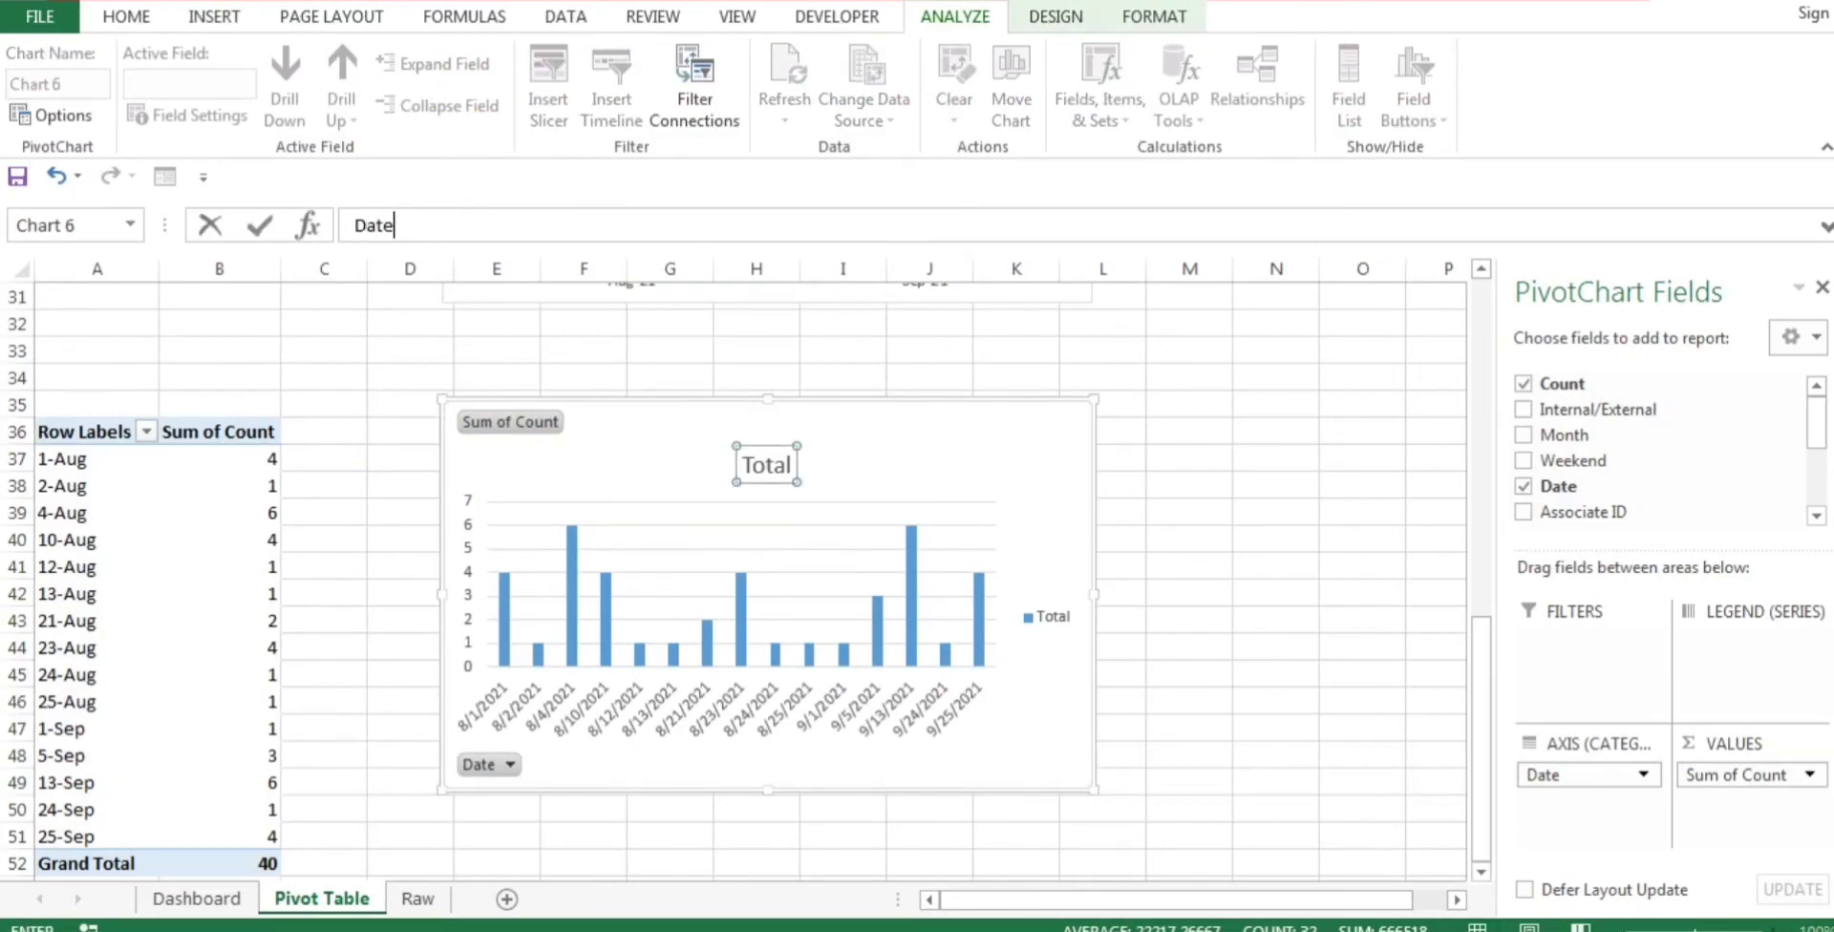
type(" Wise Escalation")
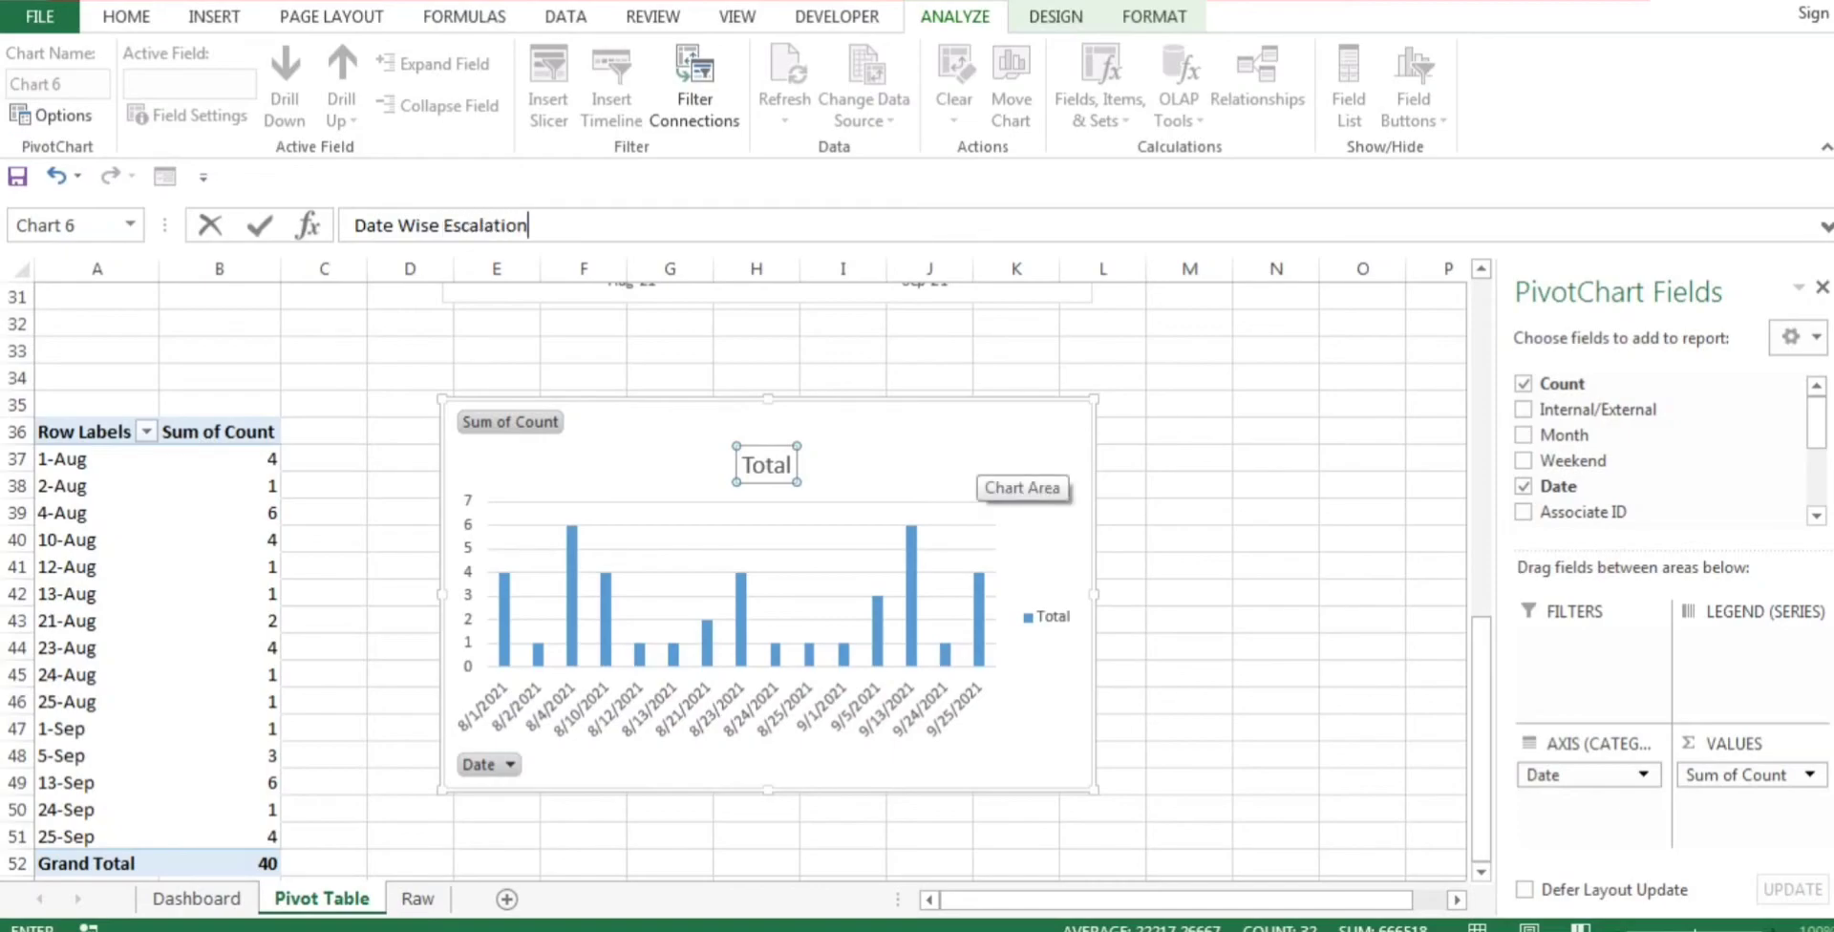
Step: Hide all field buttons on the Date Wise Escalation chart and apply the last style in the chart style gallery
right_click(527, 424)
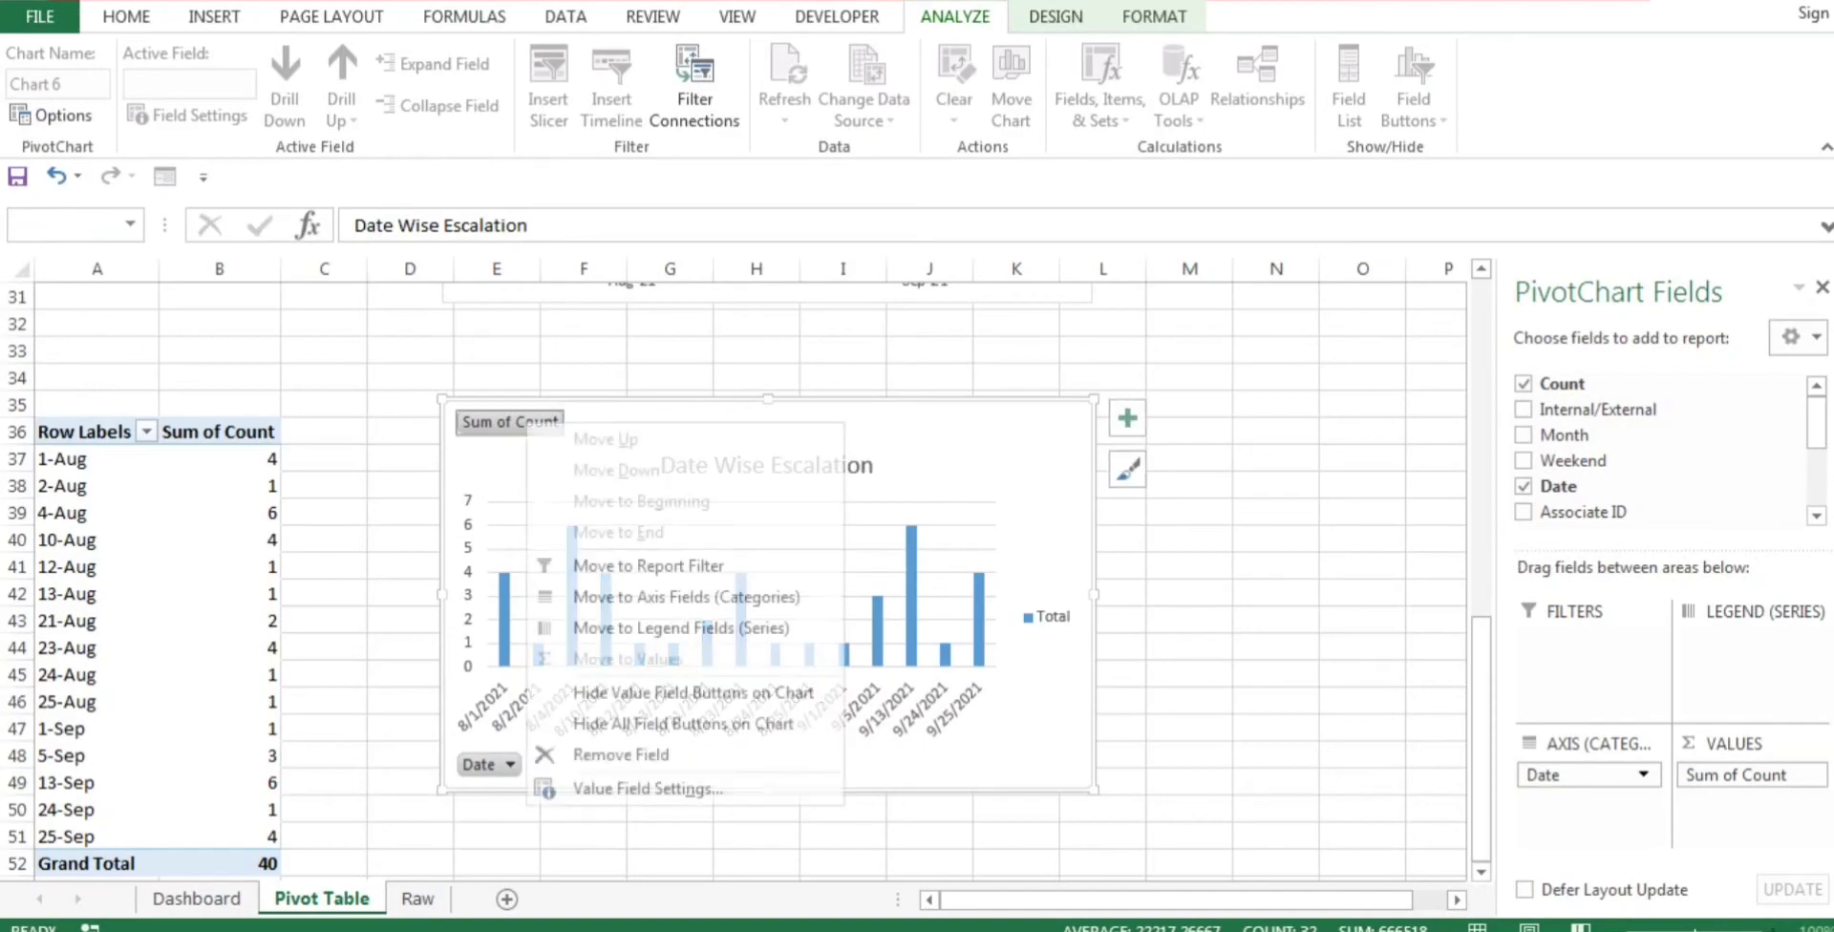
left_click(683, 723)
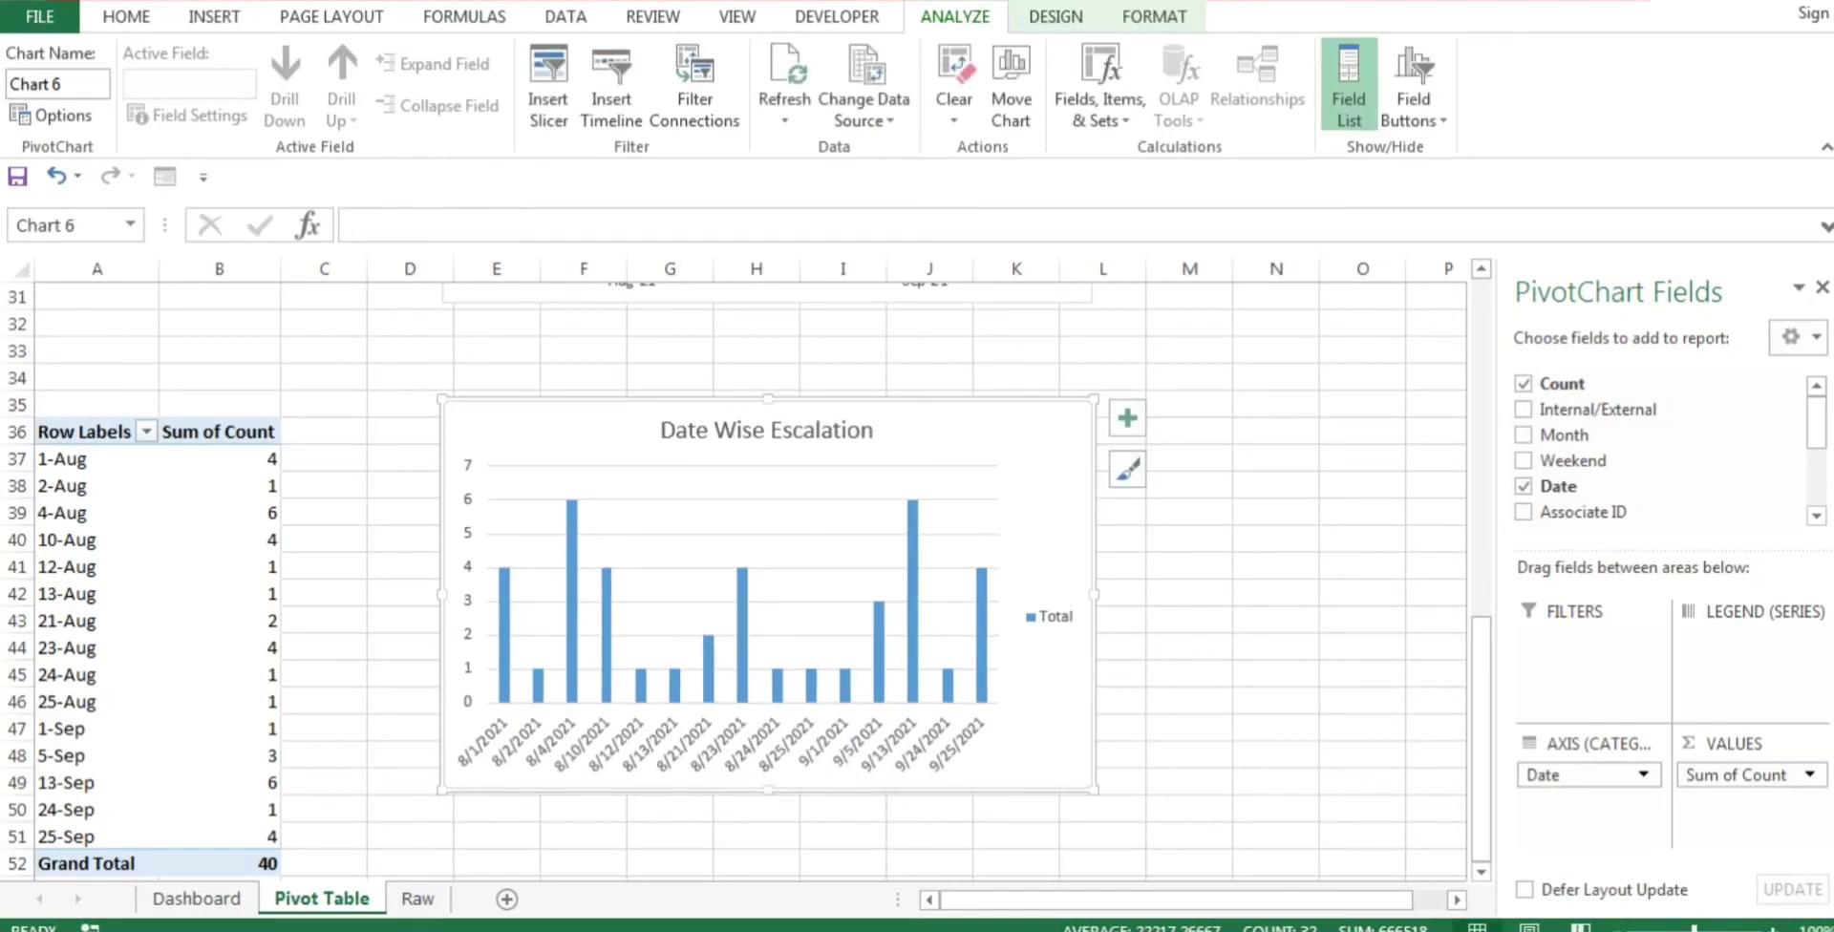
left_click(1128, 469)
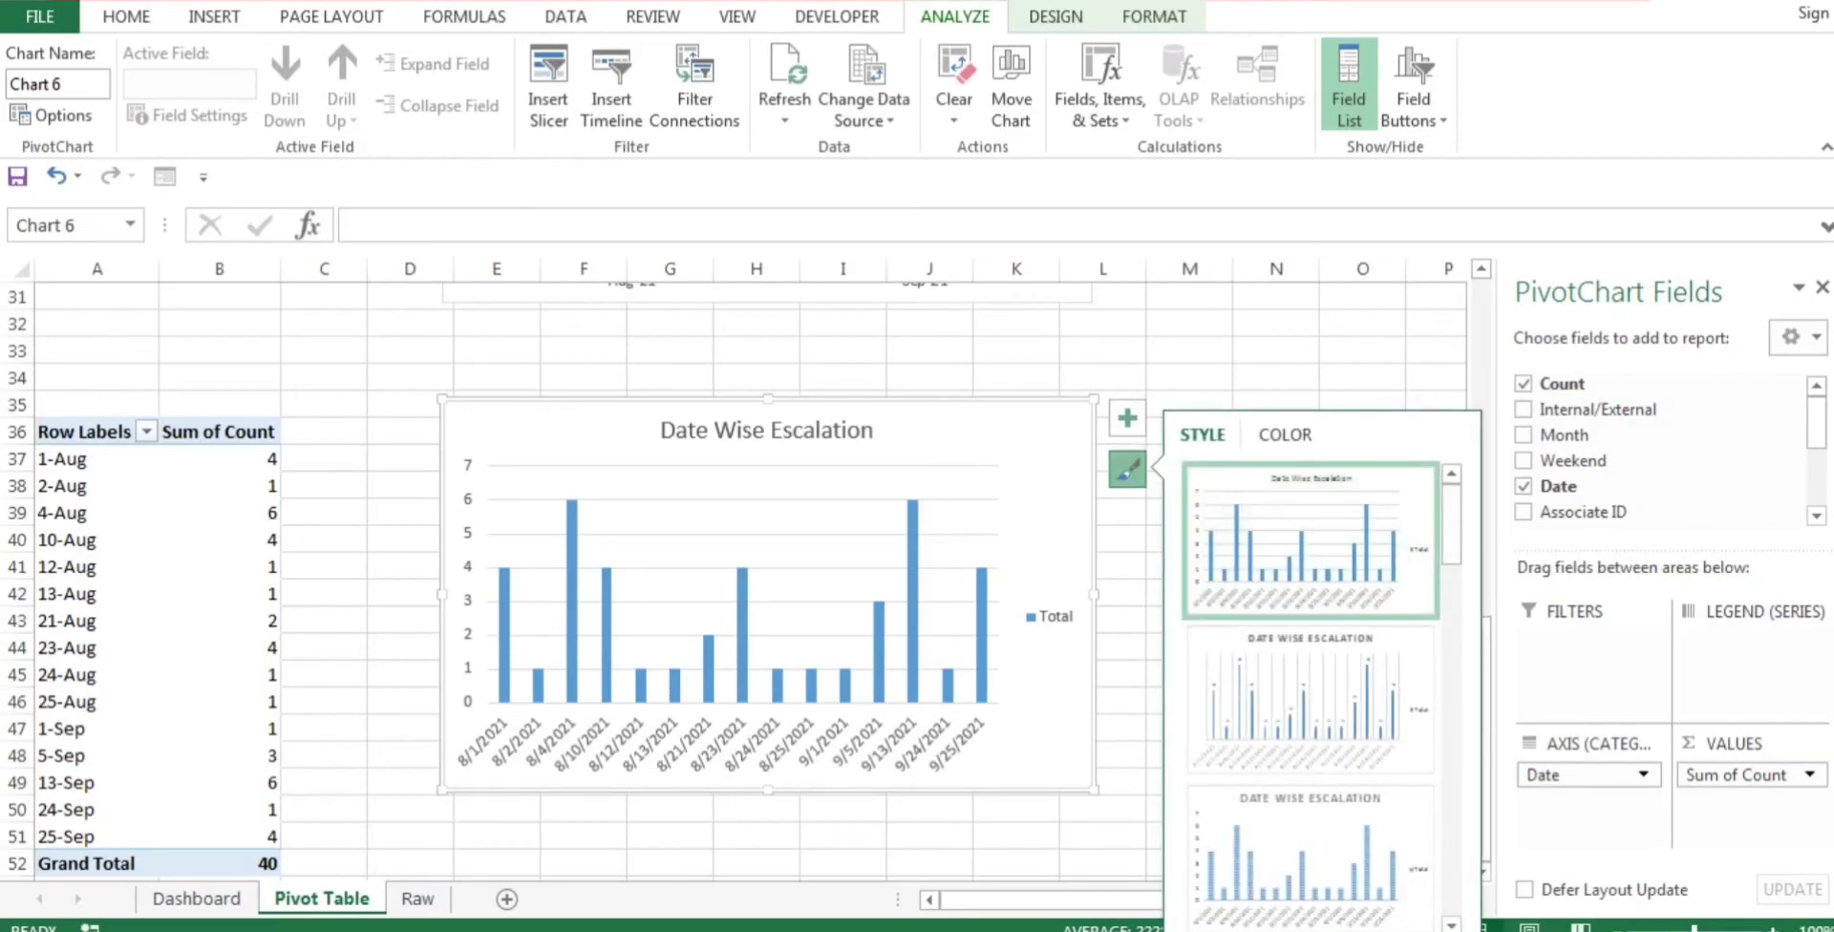
scroll(1311, 860, "down", 2)
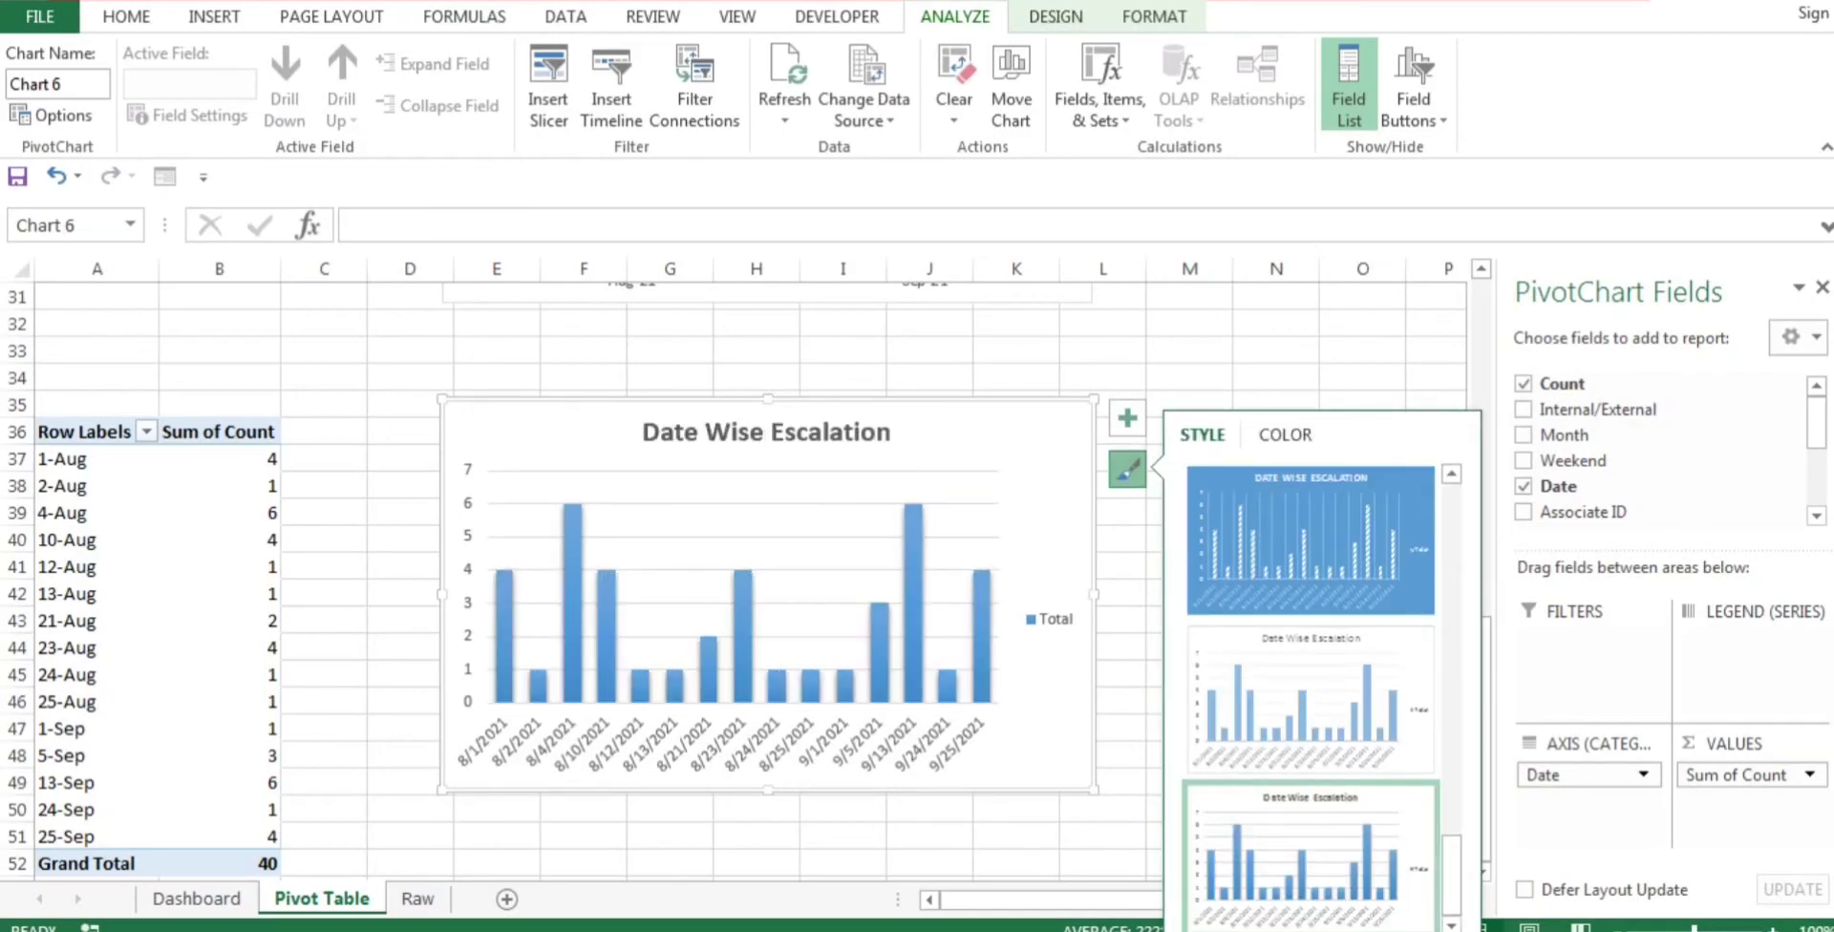
Step: Remove the gridlines and legend from the Date Wise Escalation chart and add data labels
left_click(1127, 418)
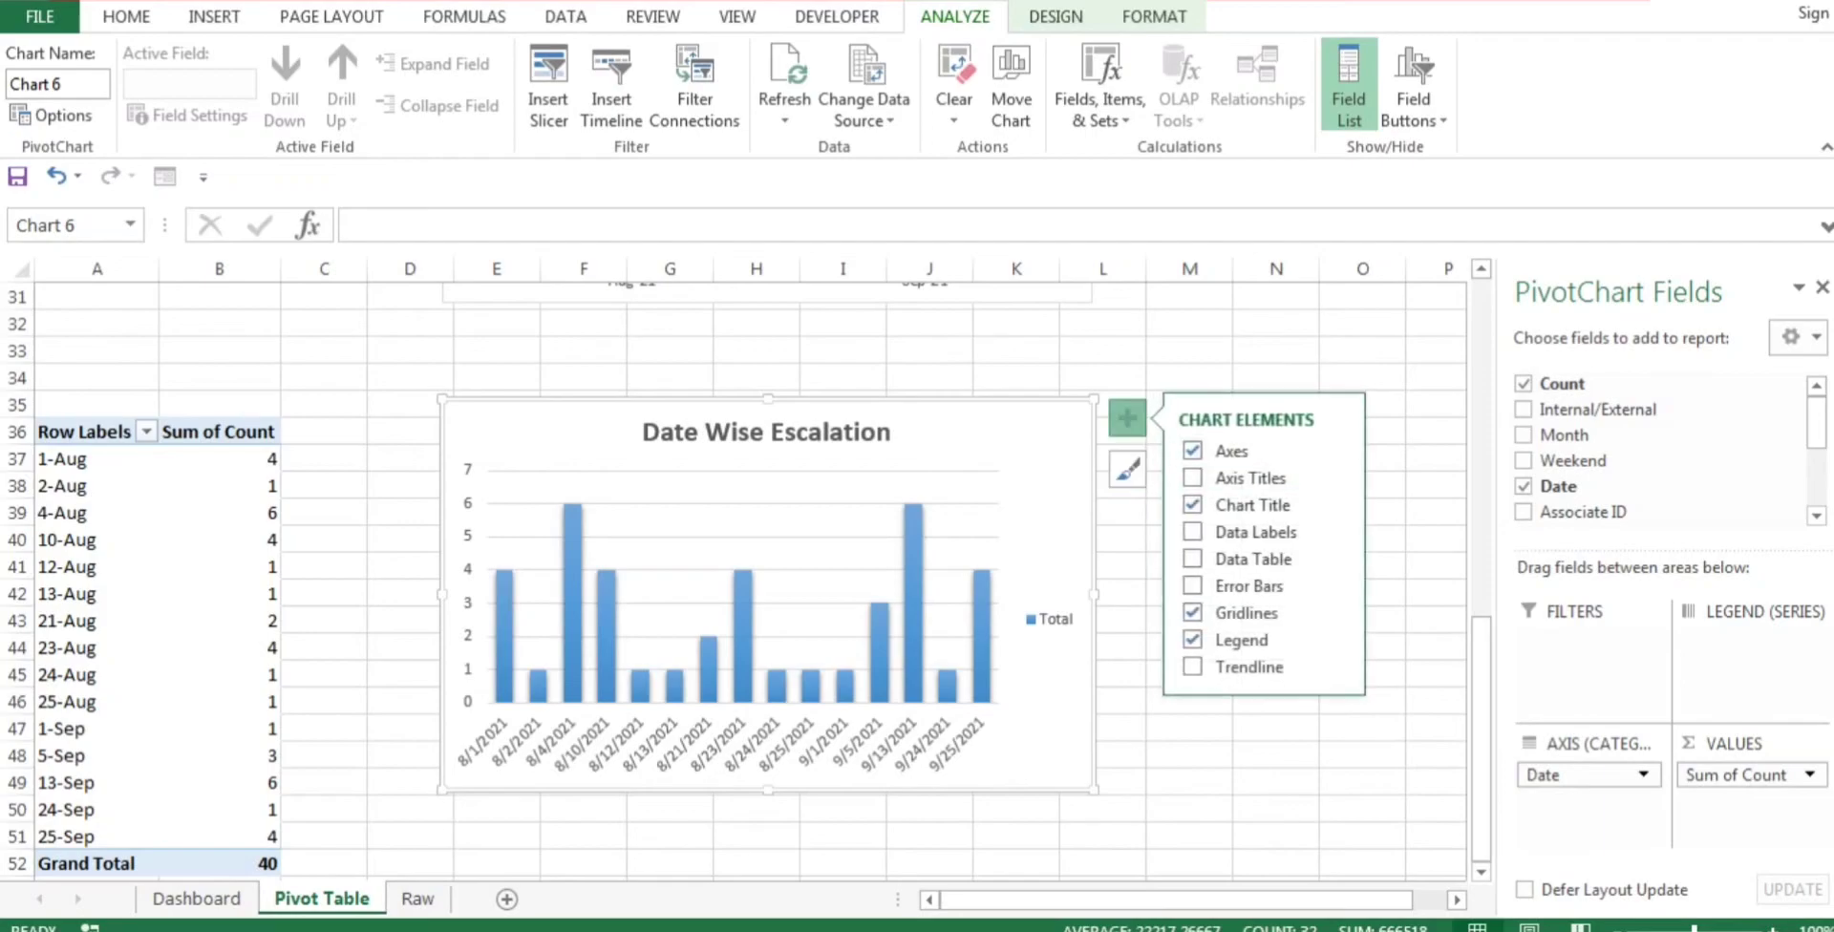
left_click(1193, 614)
left_click(1193, 640)
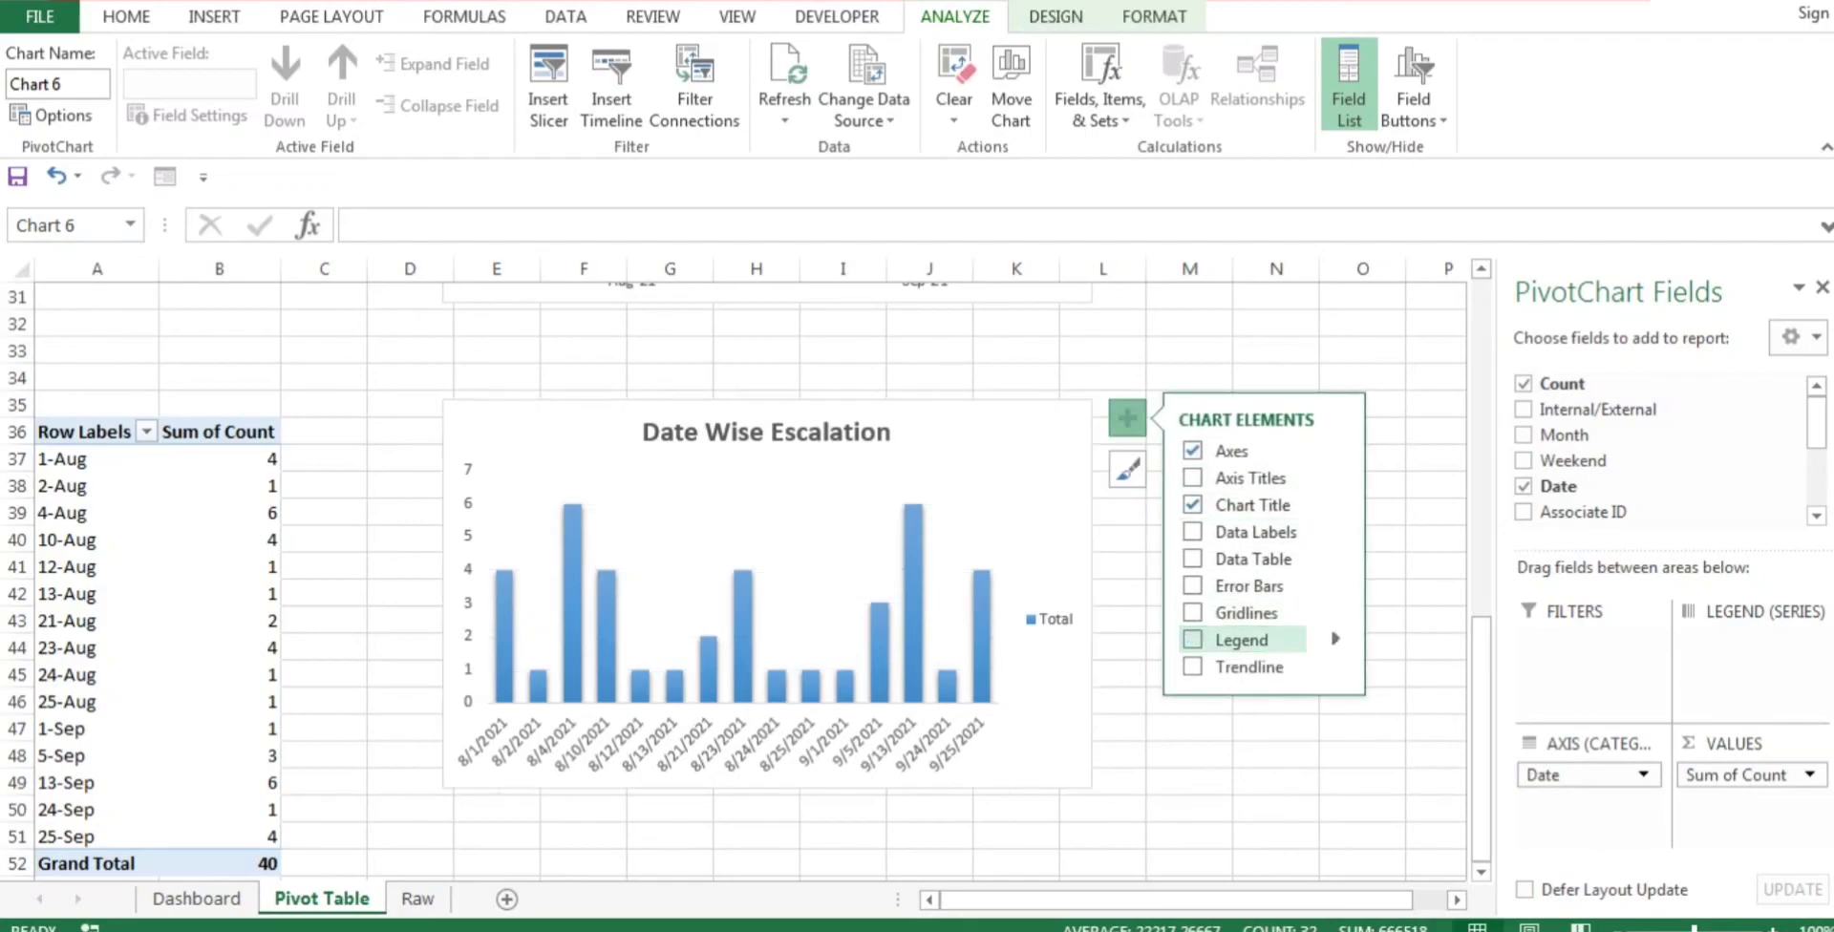
left_click(1193, 532)
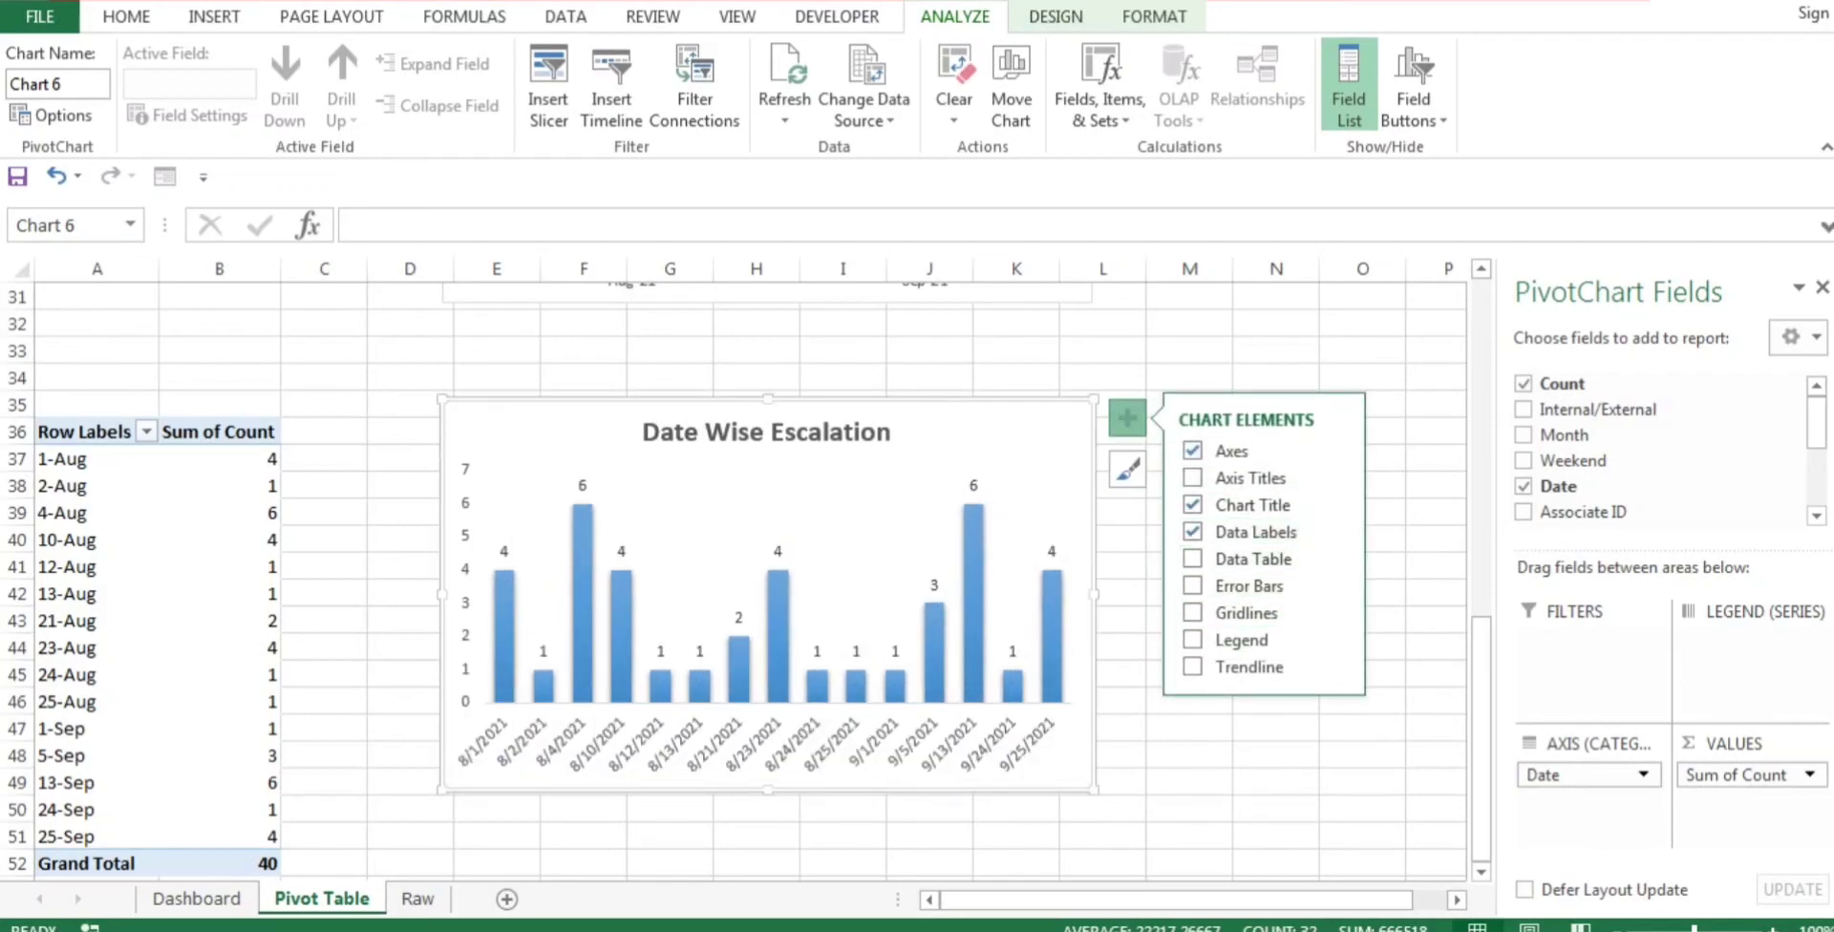
Step: Widen the Date Wise Escalation chart to start near column D and set its vertical axis maximum to 10
left_click_drag(442, 595, 377, 595)
left_click(400, 602)
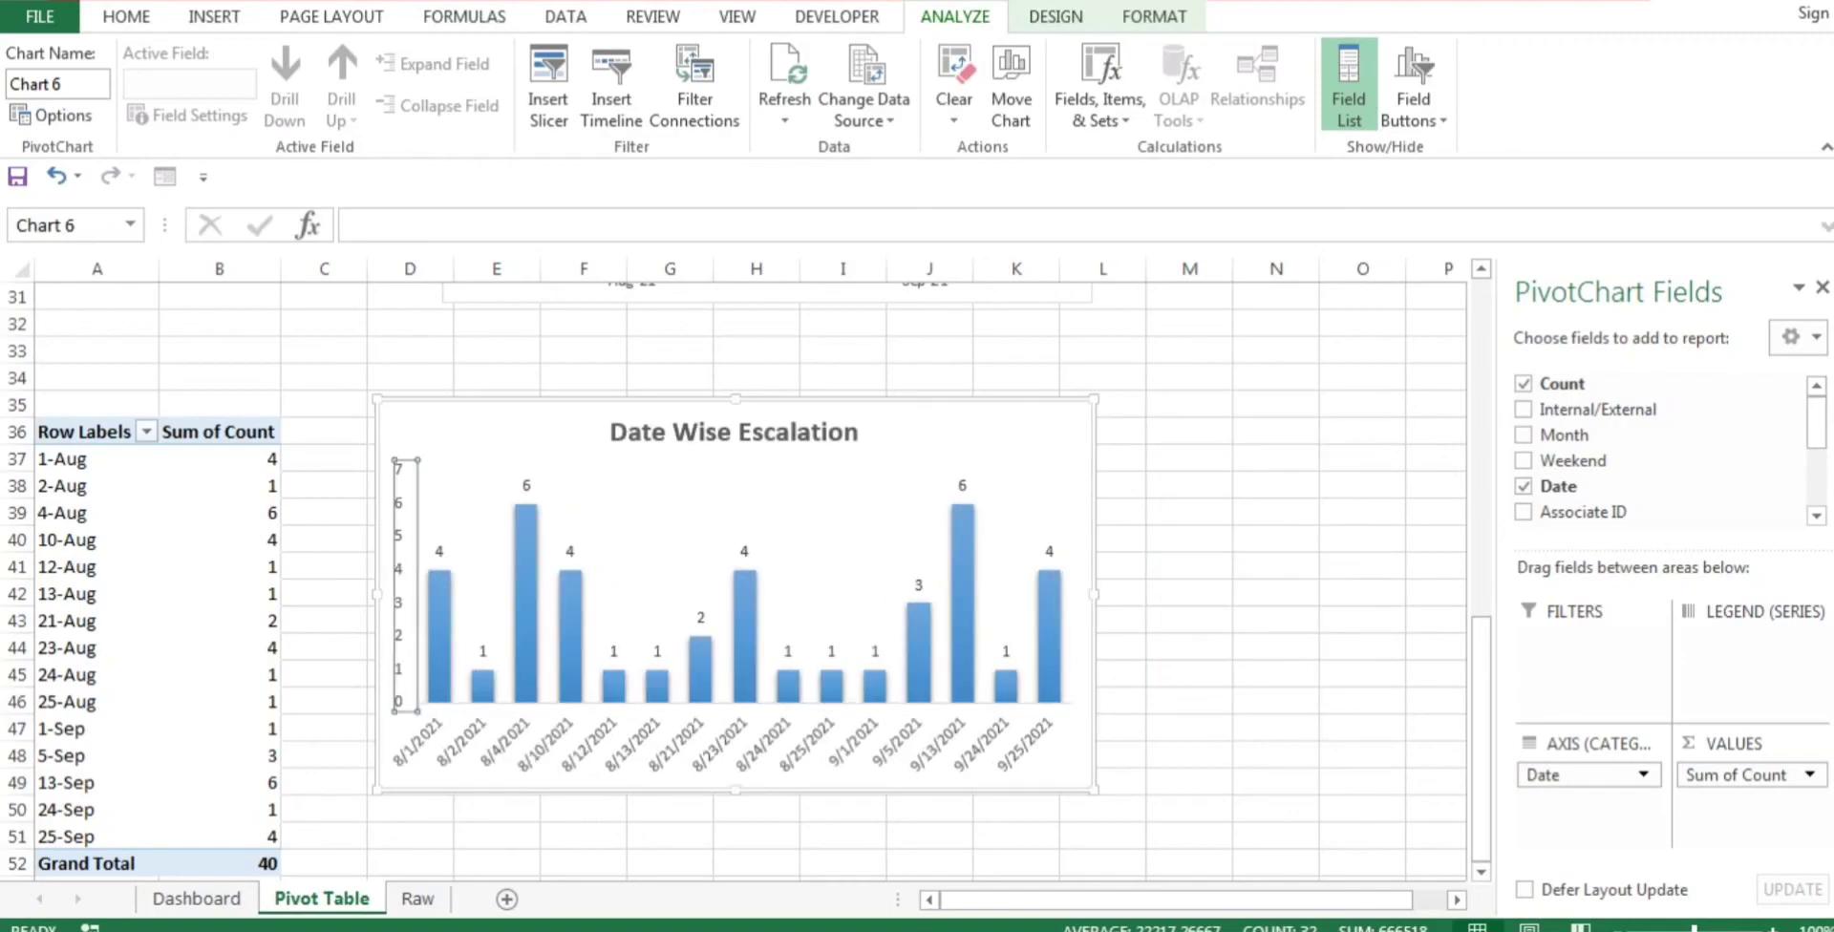
double_click(400, 601)
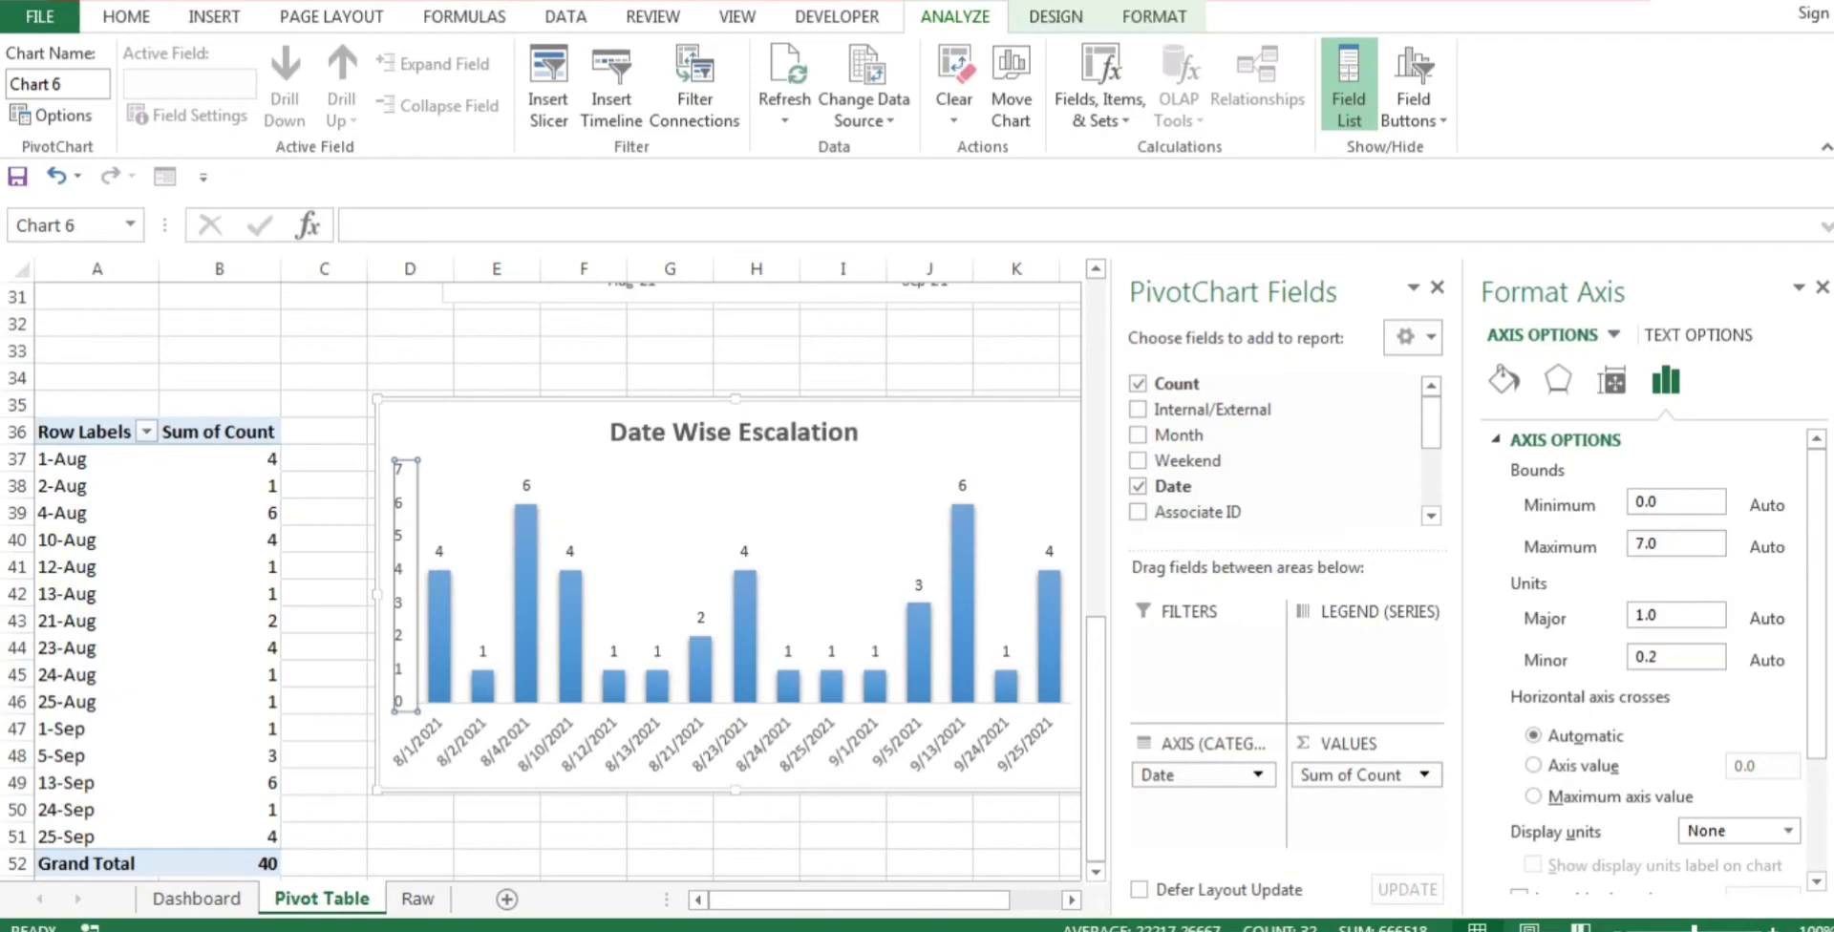
double_click(1641, 543)
type("10")
key("Return")
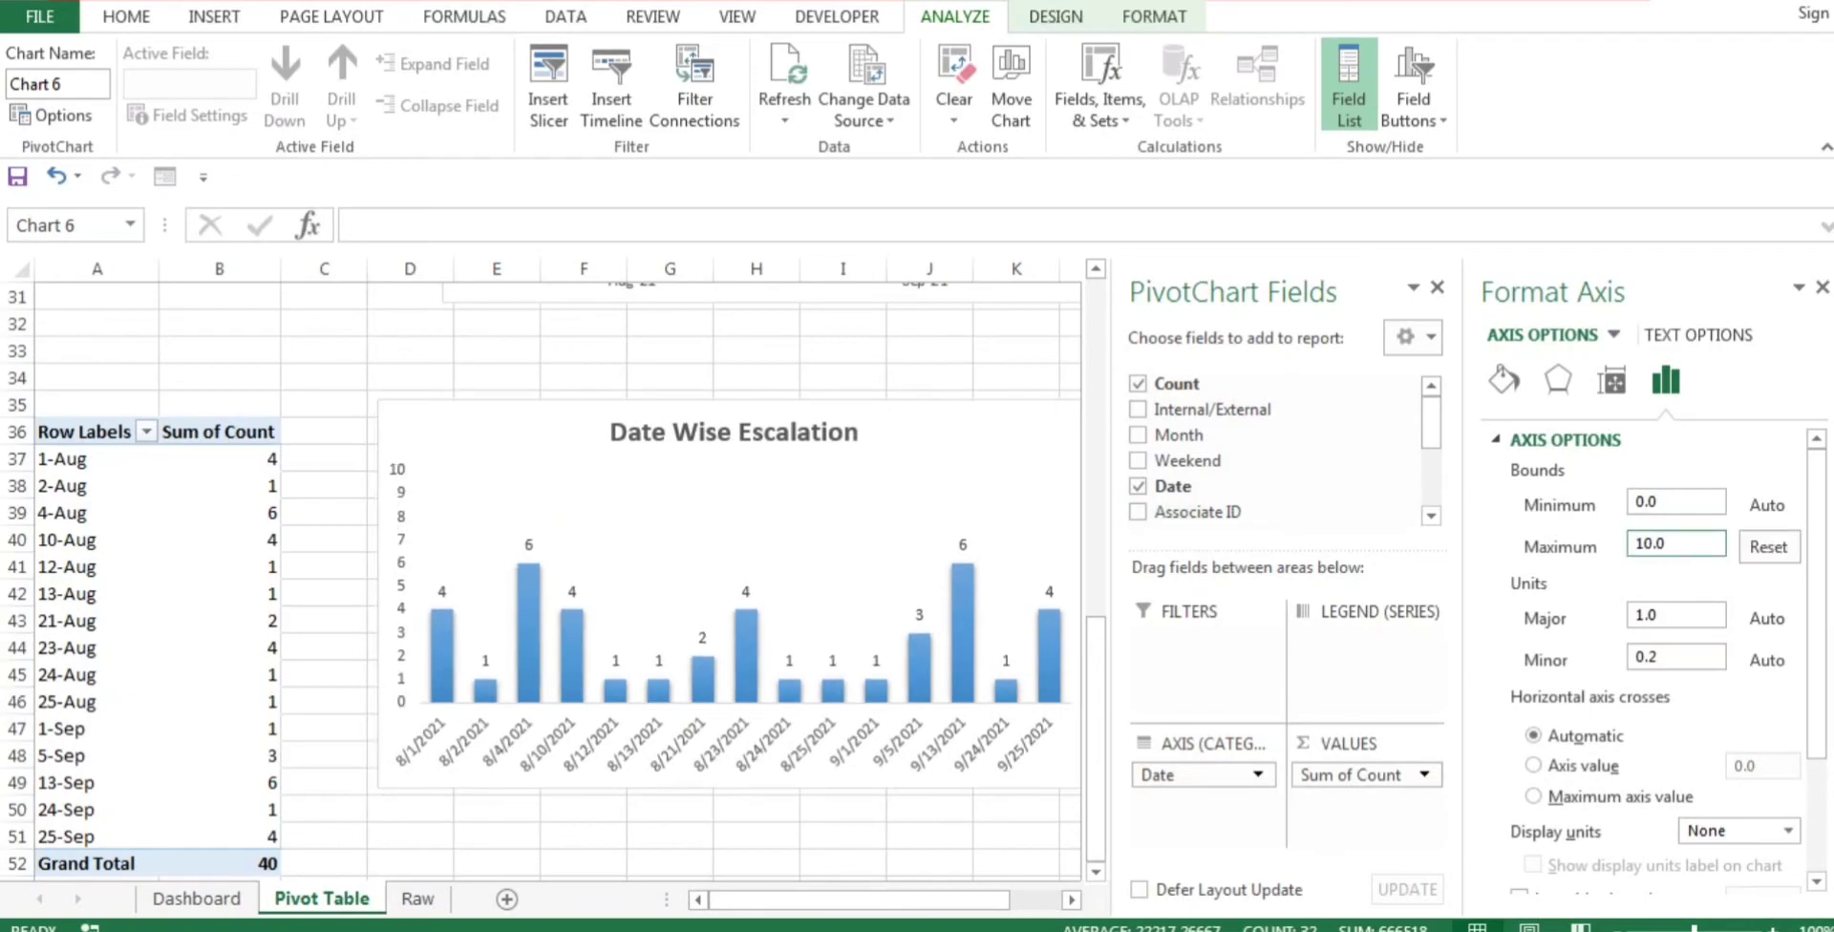
Step: Copy the Date Wise Escalation chart onto the Dashboard sheet and place it below the Monthly Escalations chart
left_click(967, 432)
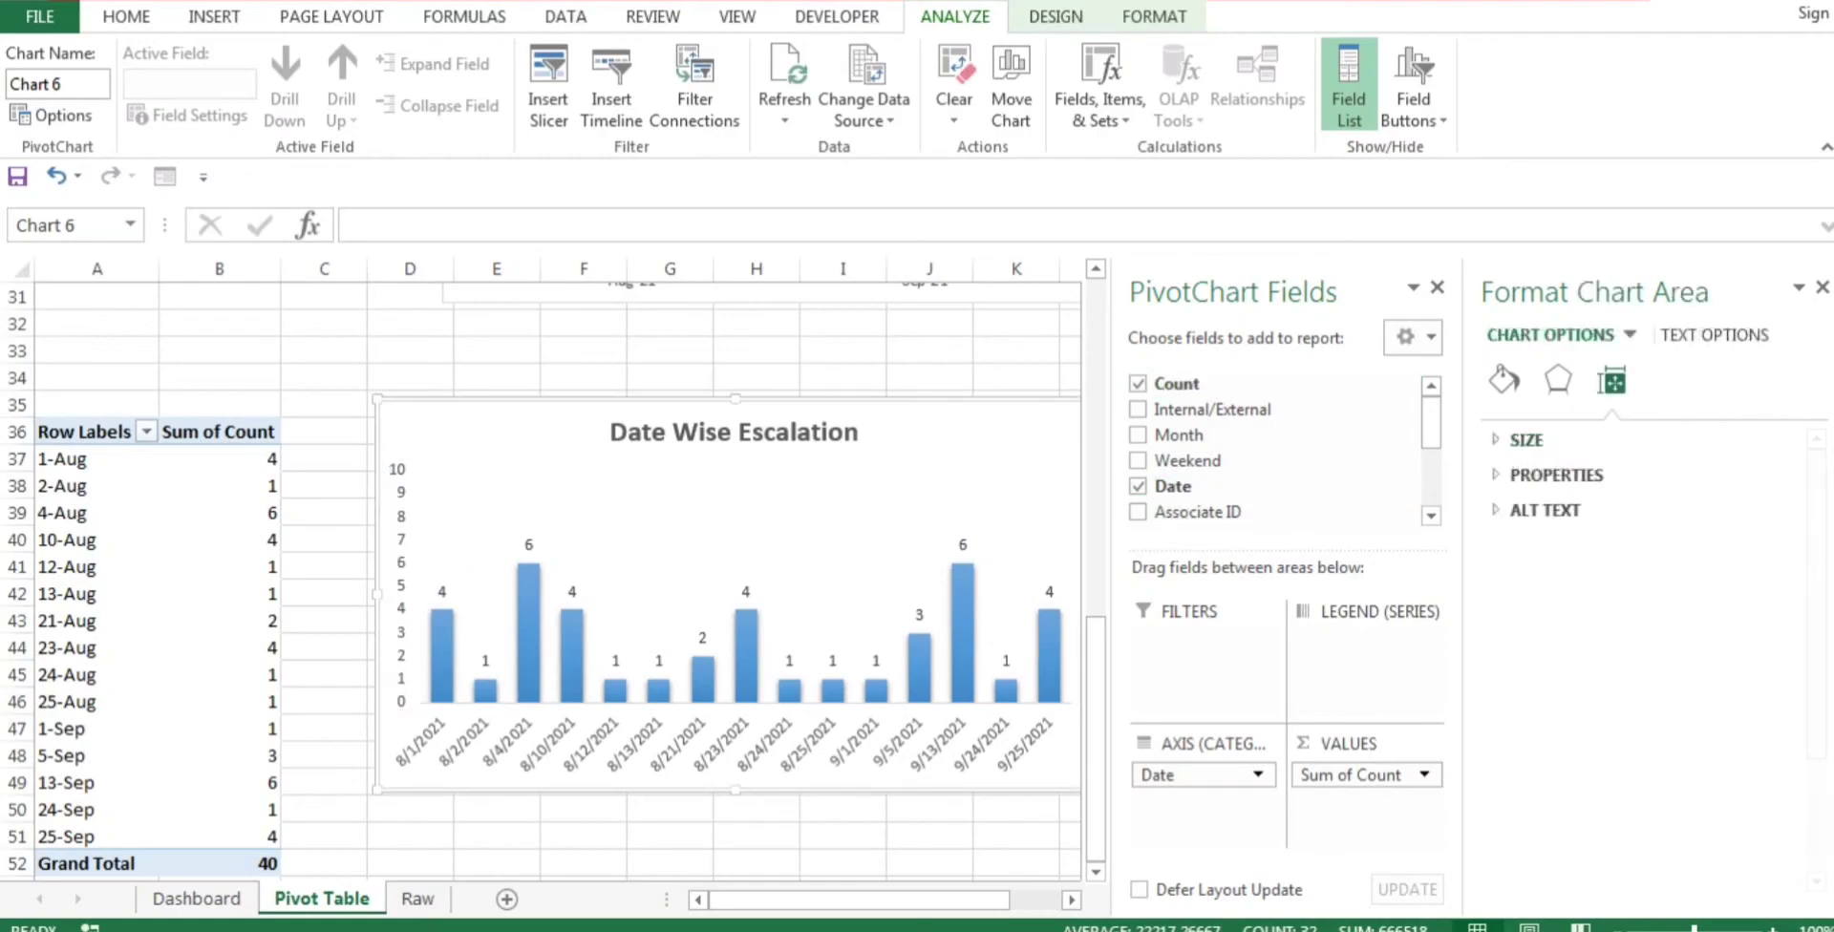
left_click(1822, 287)
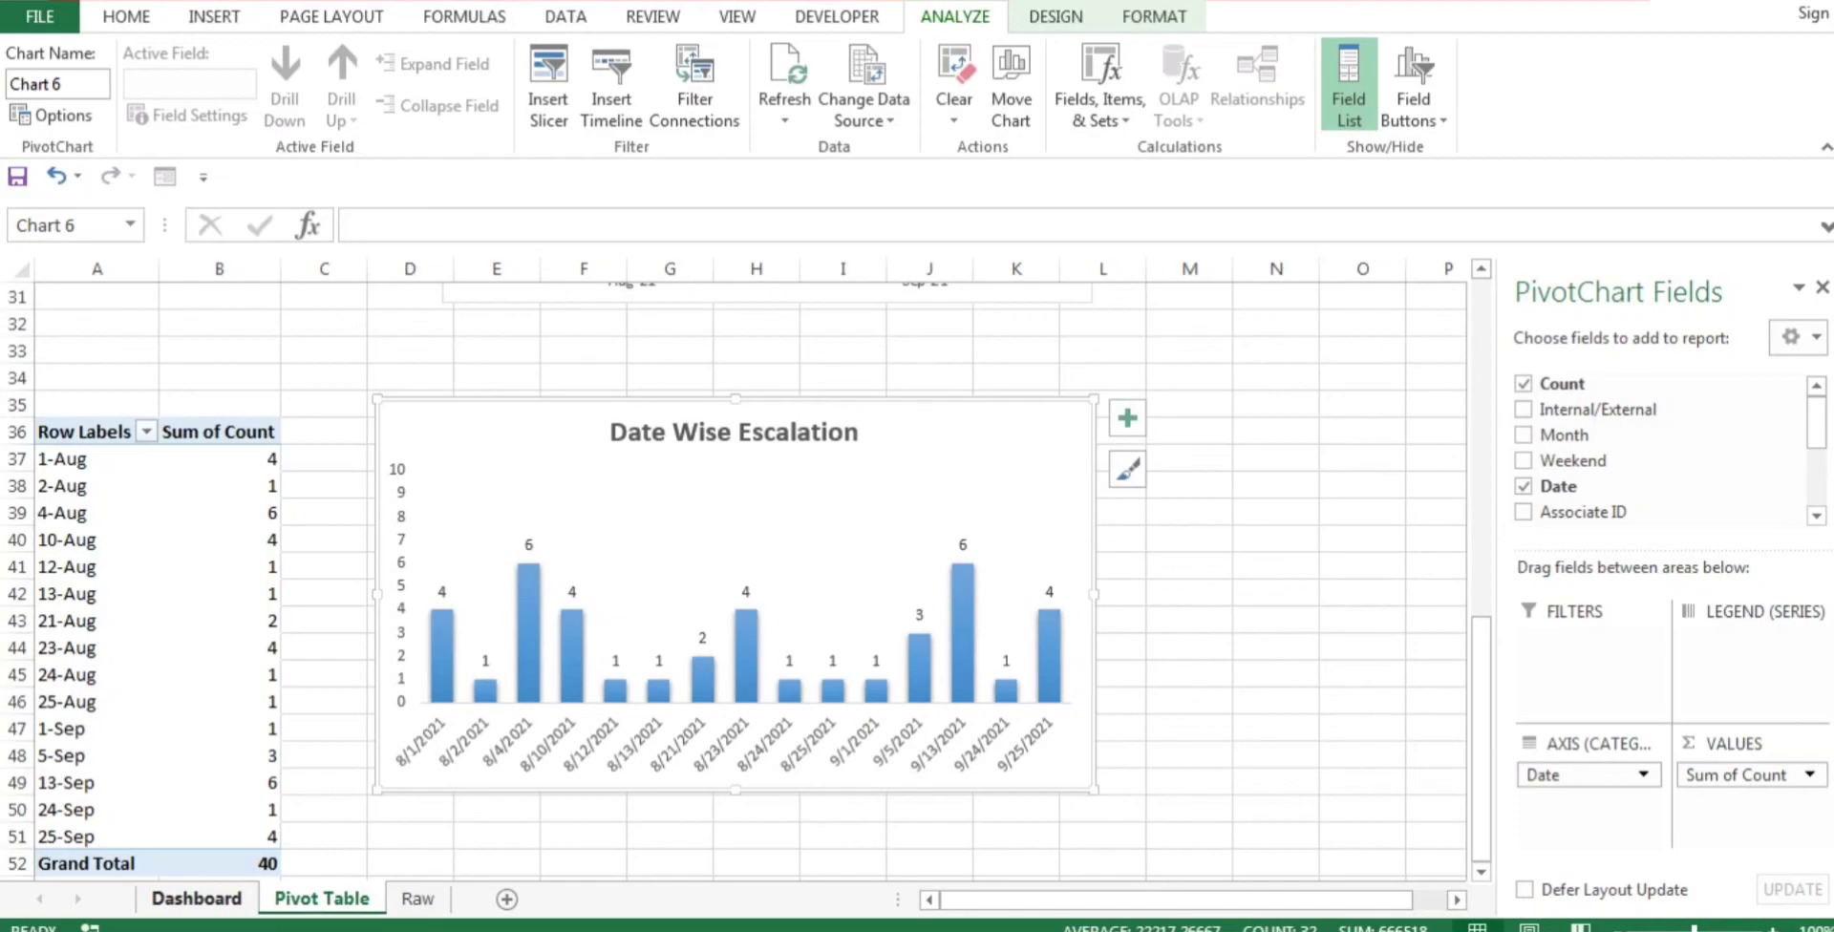
left_click(196, 898)
key("ctrl+v")
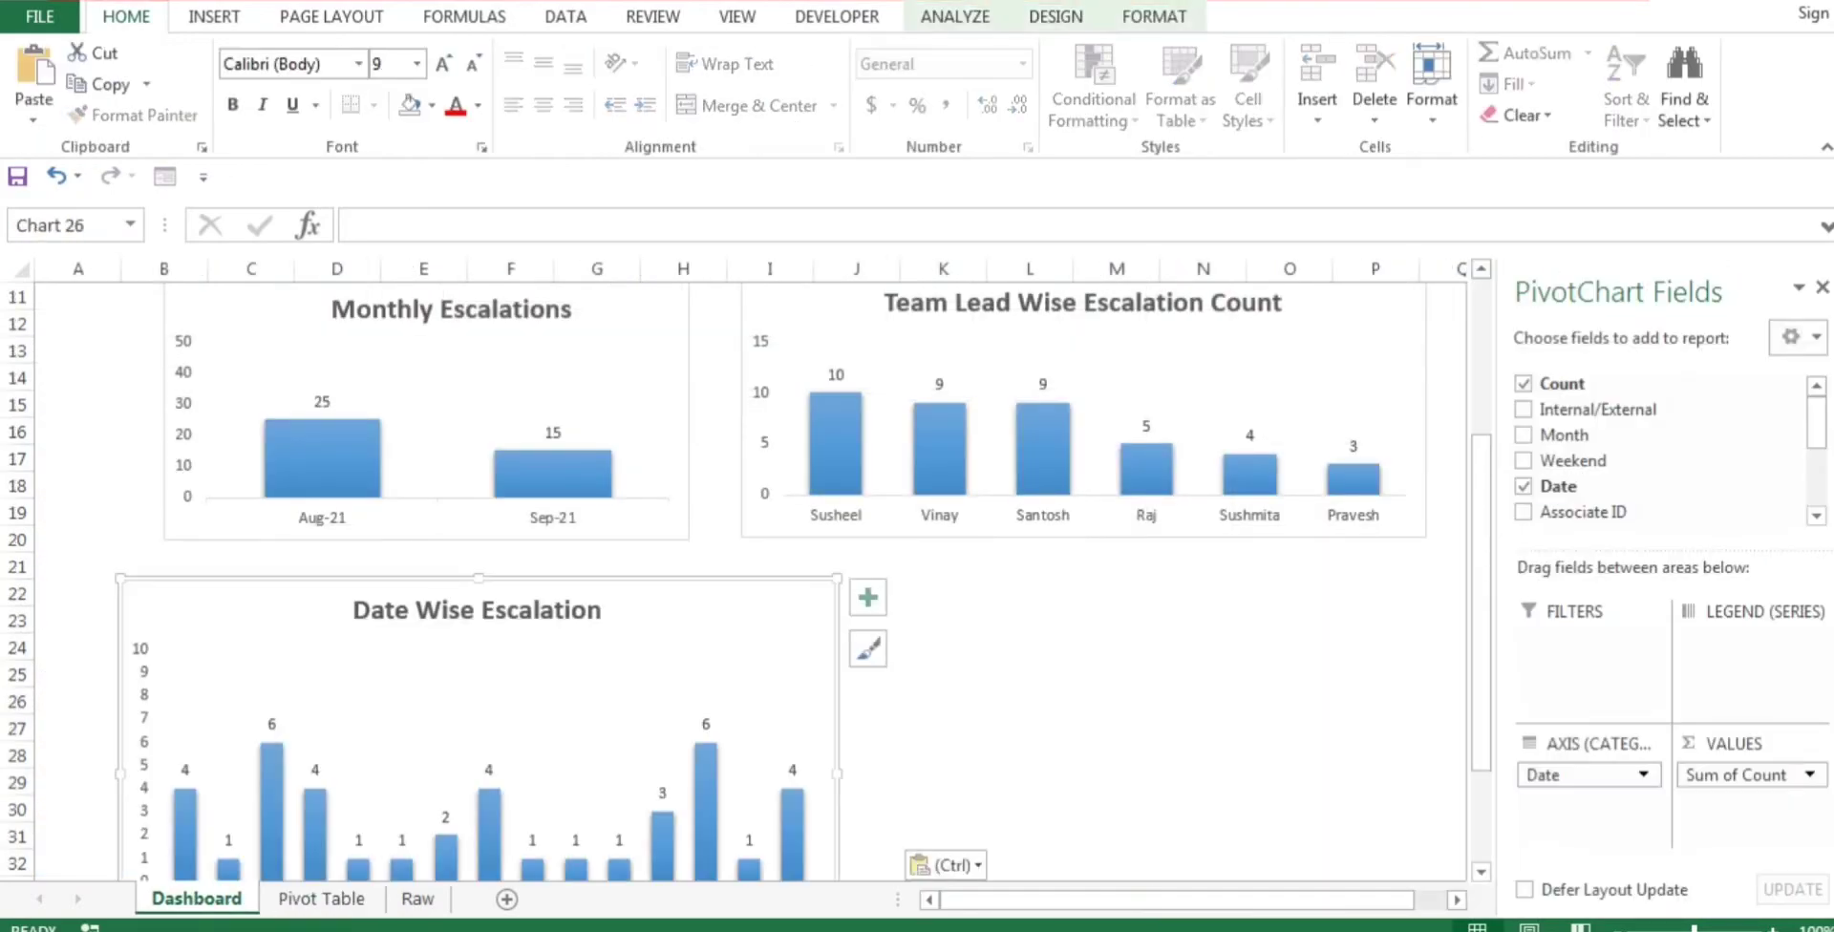
left_click_drag(735, 602, 739, 602)
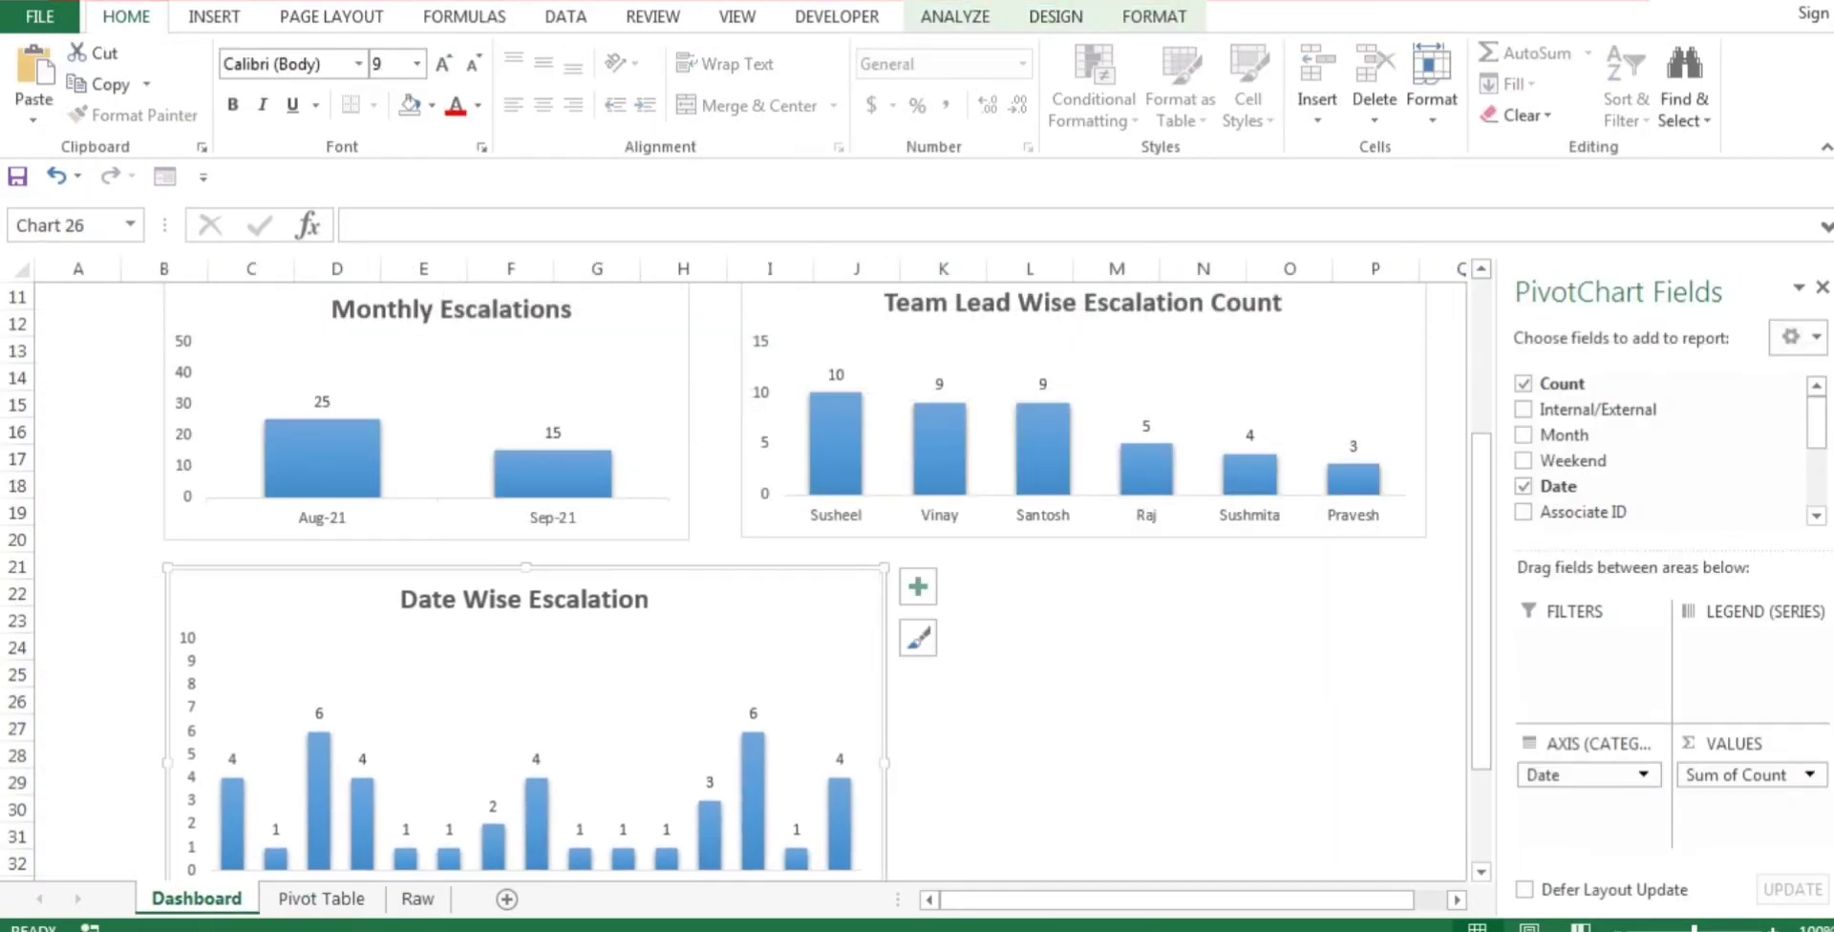
Step: Align the Date Wise Escalation chart at row 22 under Monthly Escalations and widen it to the Team Lead chart's outer edge in column P
left_click_drag(535, 591, 535, 650)
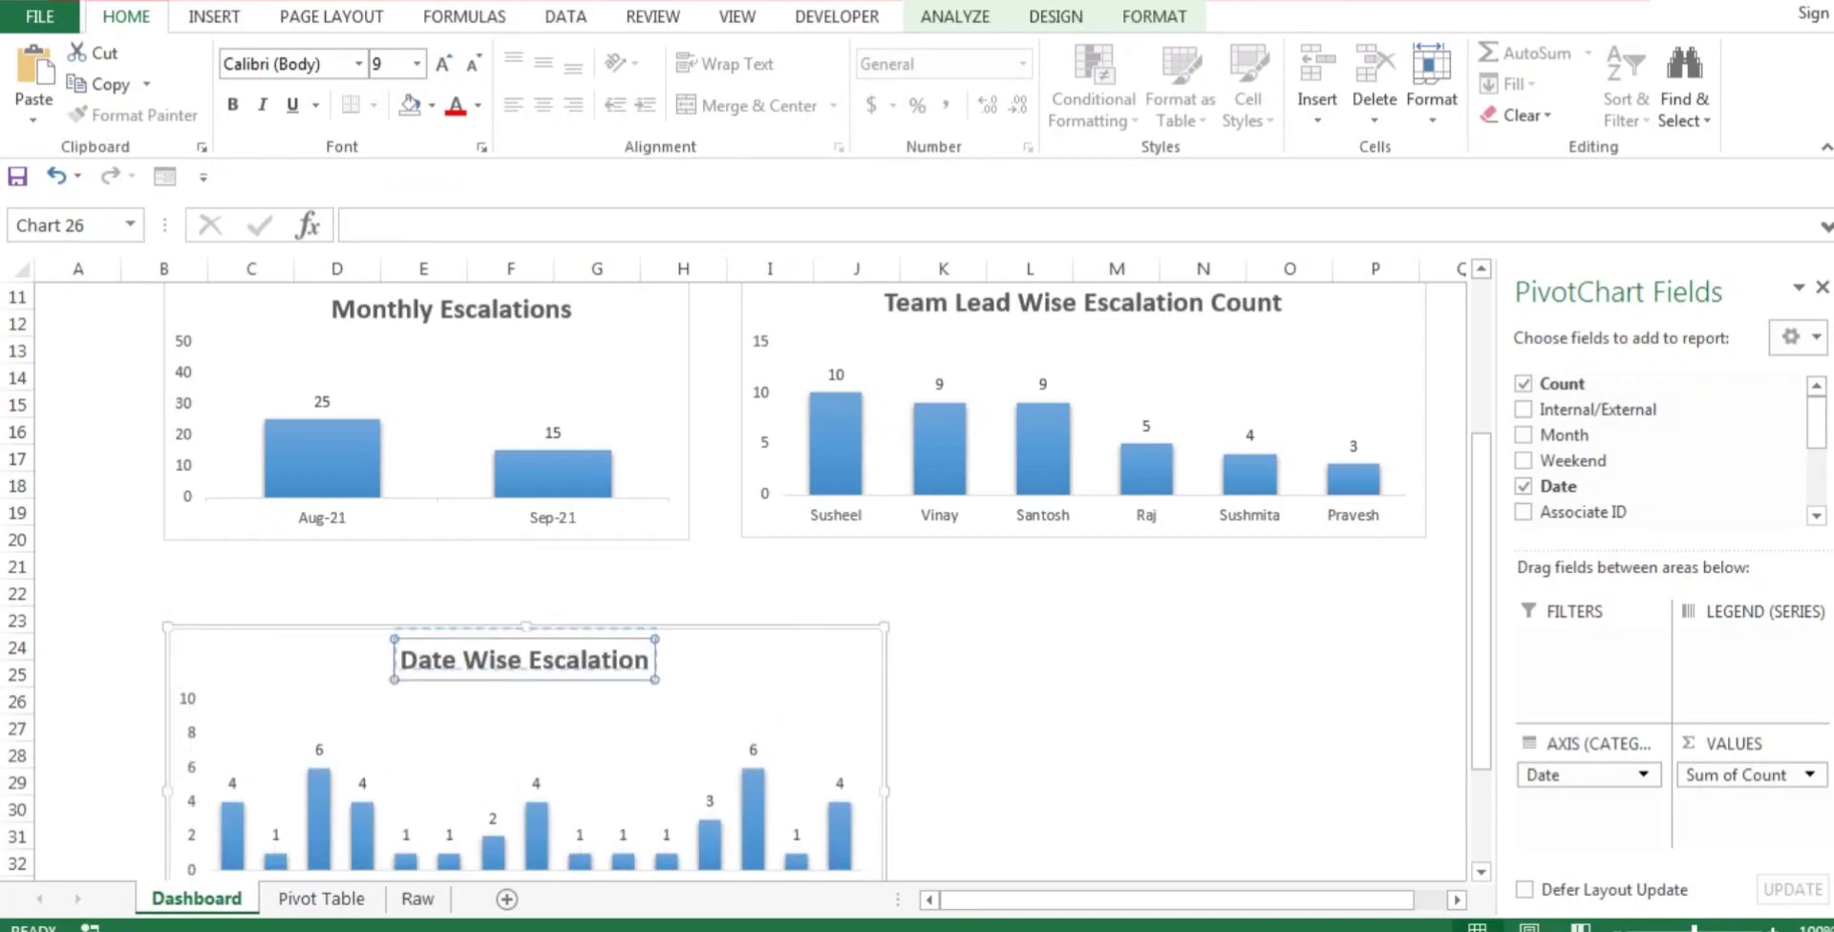
key("ctrl+z")
left_click_drag(690, 652, 685, 602)
left_click_drag(880, 741, 1428, 741)
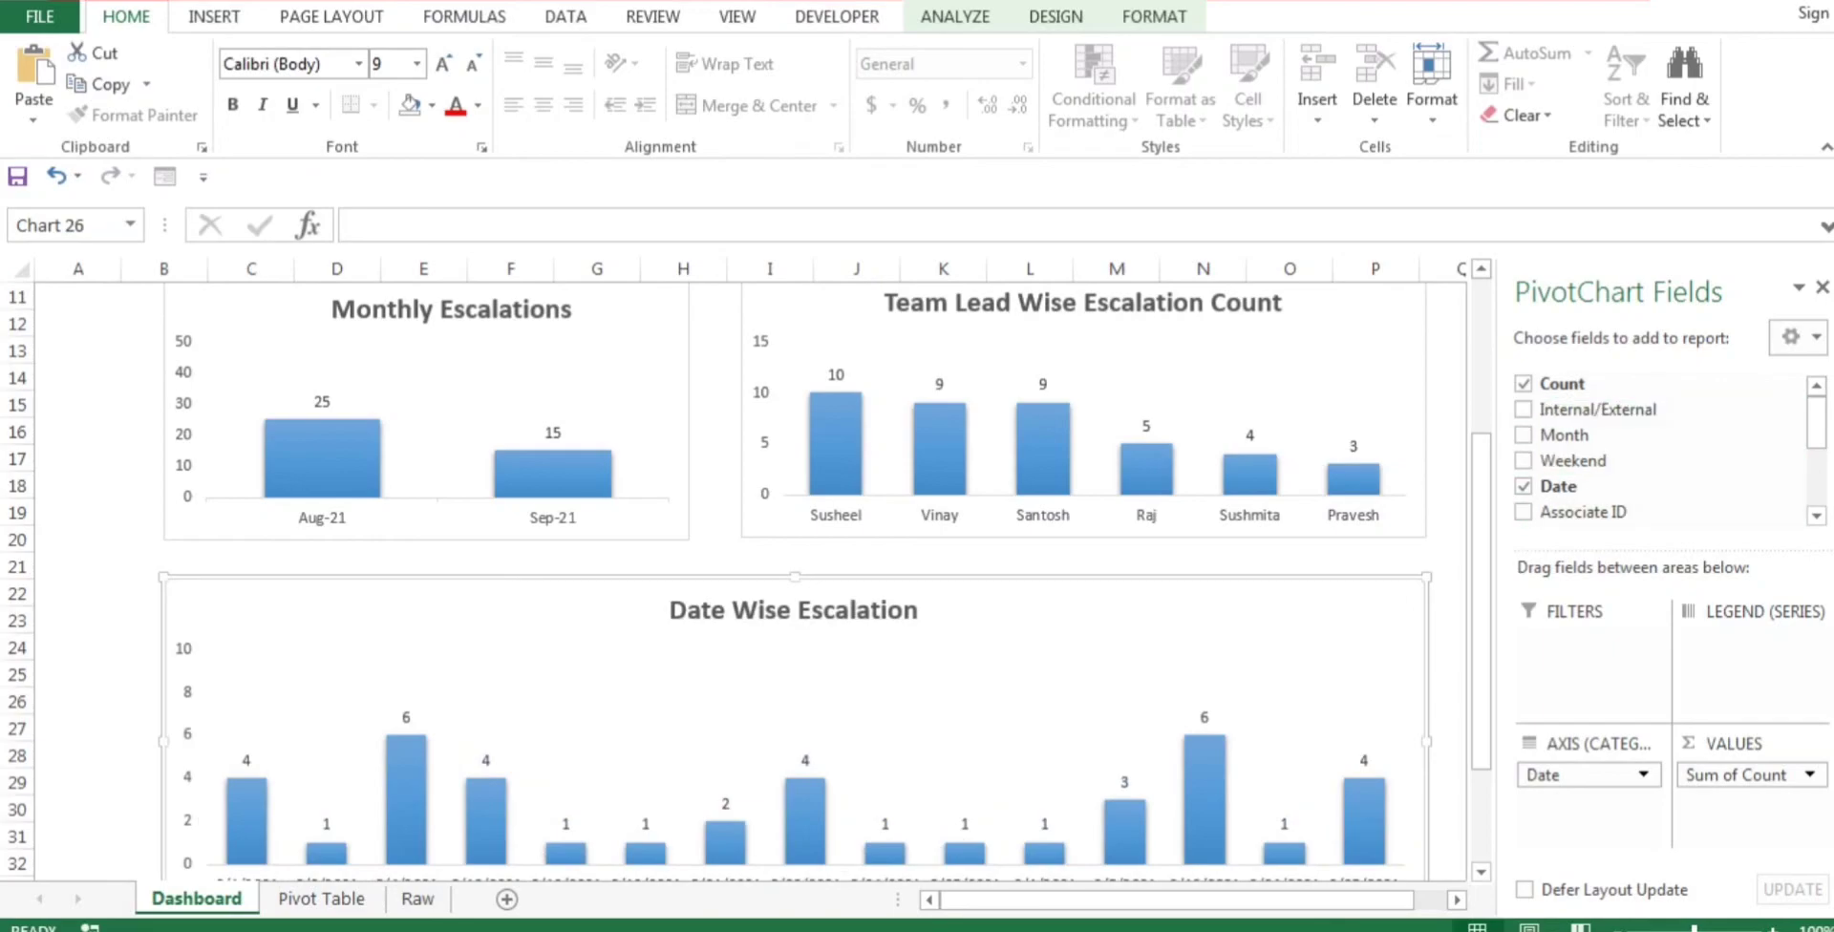
left_click(1823, 287)
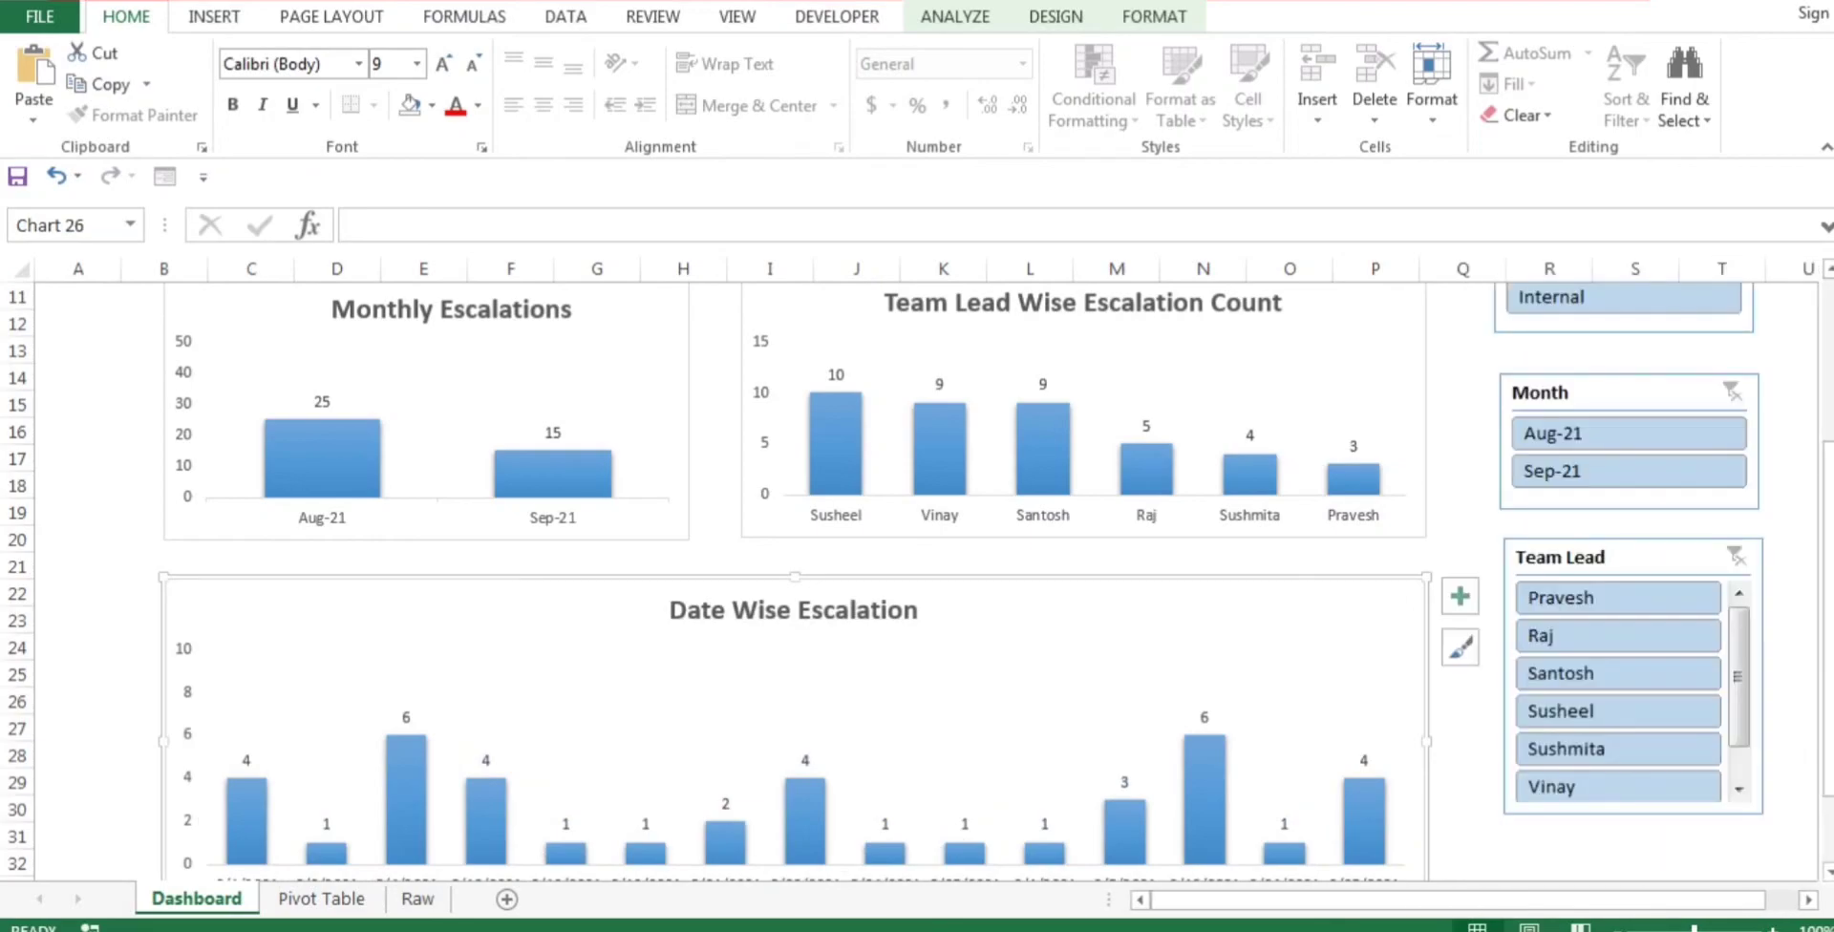
Step: Stretch the Escalation Dashboard title banner to span from column B to the outer edge of the slicers in column T
left_click_drag(1828, 565, 1829, 402)
left_click(1309, 346)
left_click_drag(1416, 345, 1751, 345)
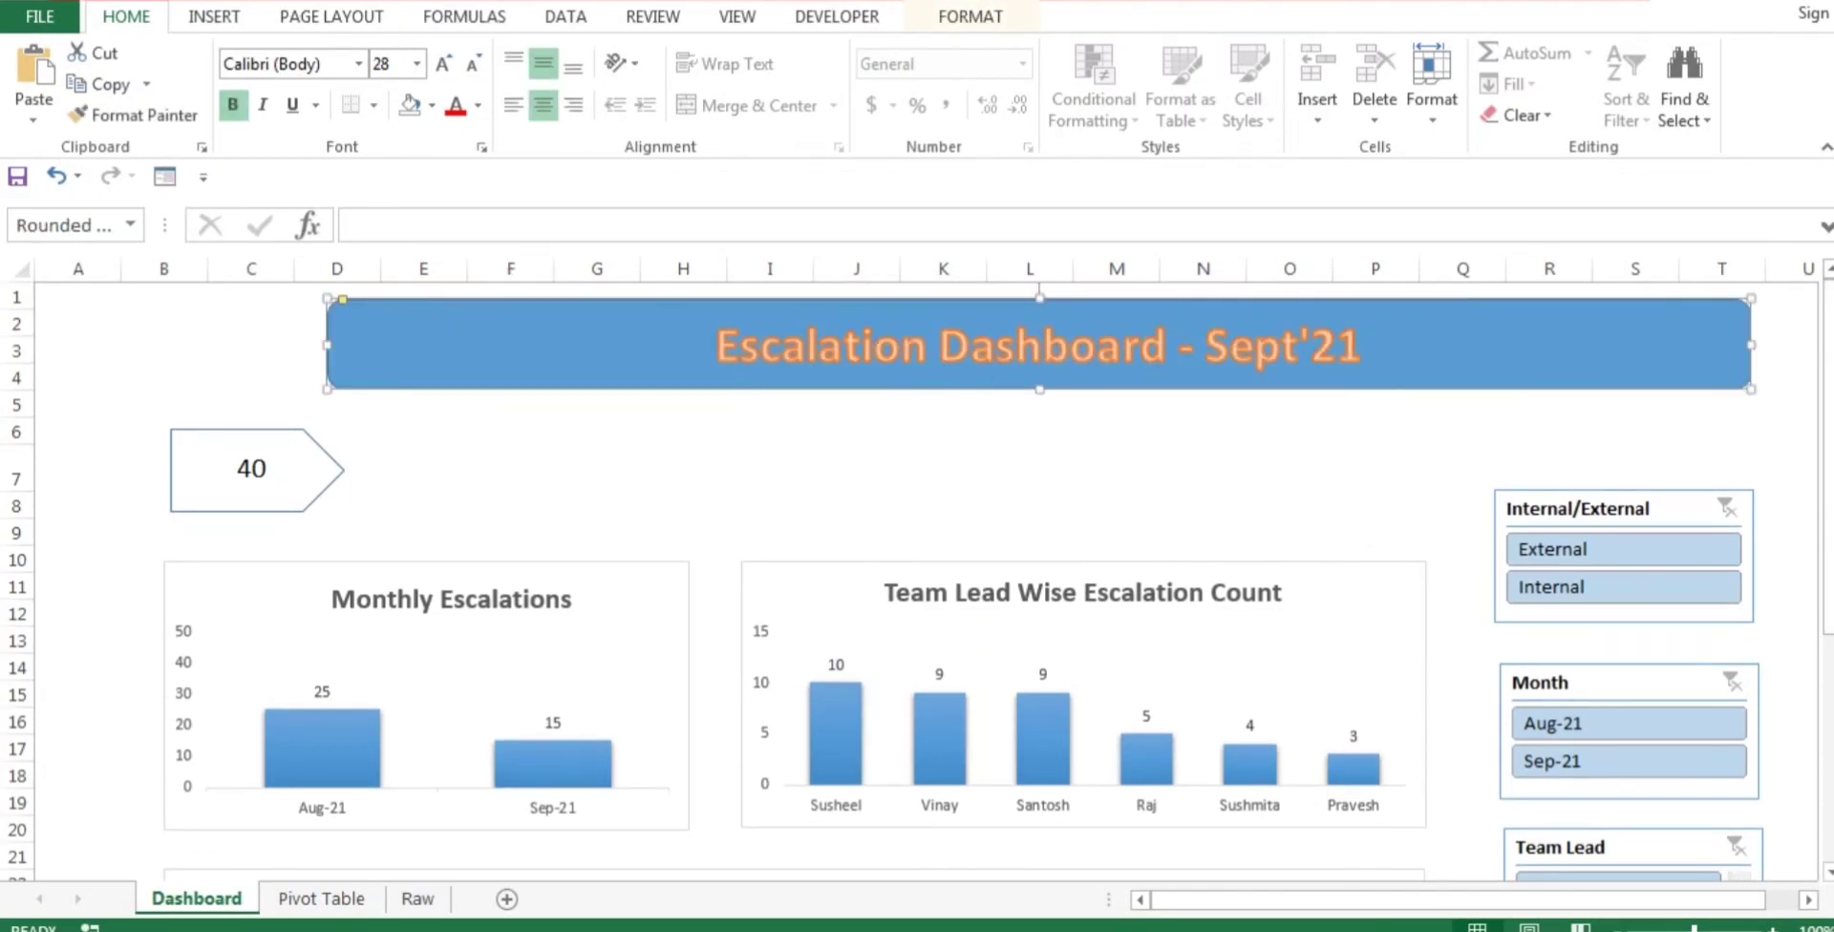
left_click_drag(328, 345, 159, 345)
left_click(770, 432)
Step: Filter the dashboard charts with the Month slicer, first to Aug-21 and finally to Sep-21
left_click_drag(1828, 382, 1829, 408)
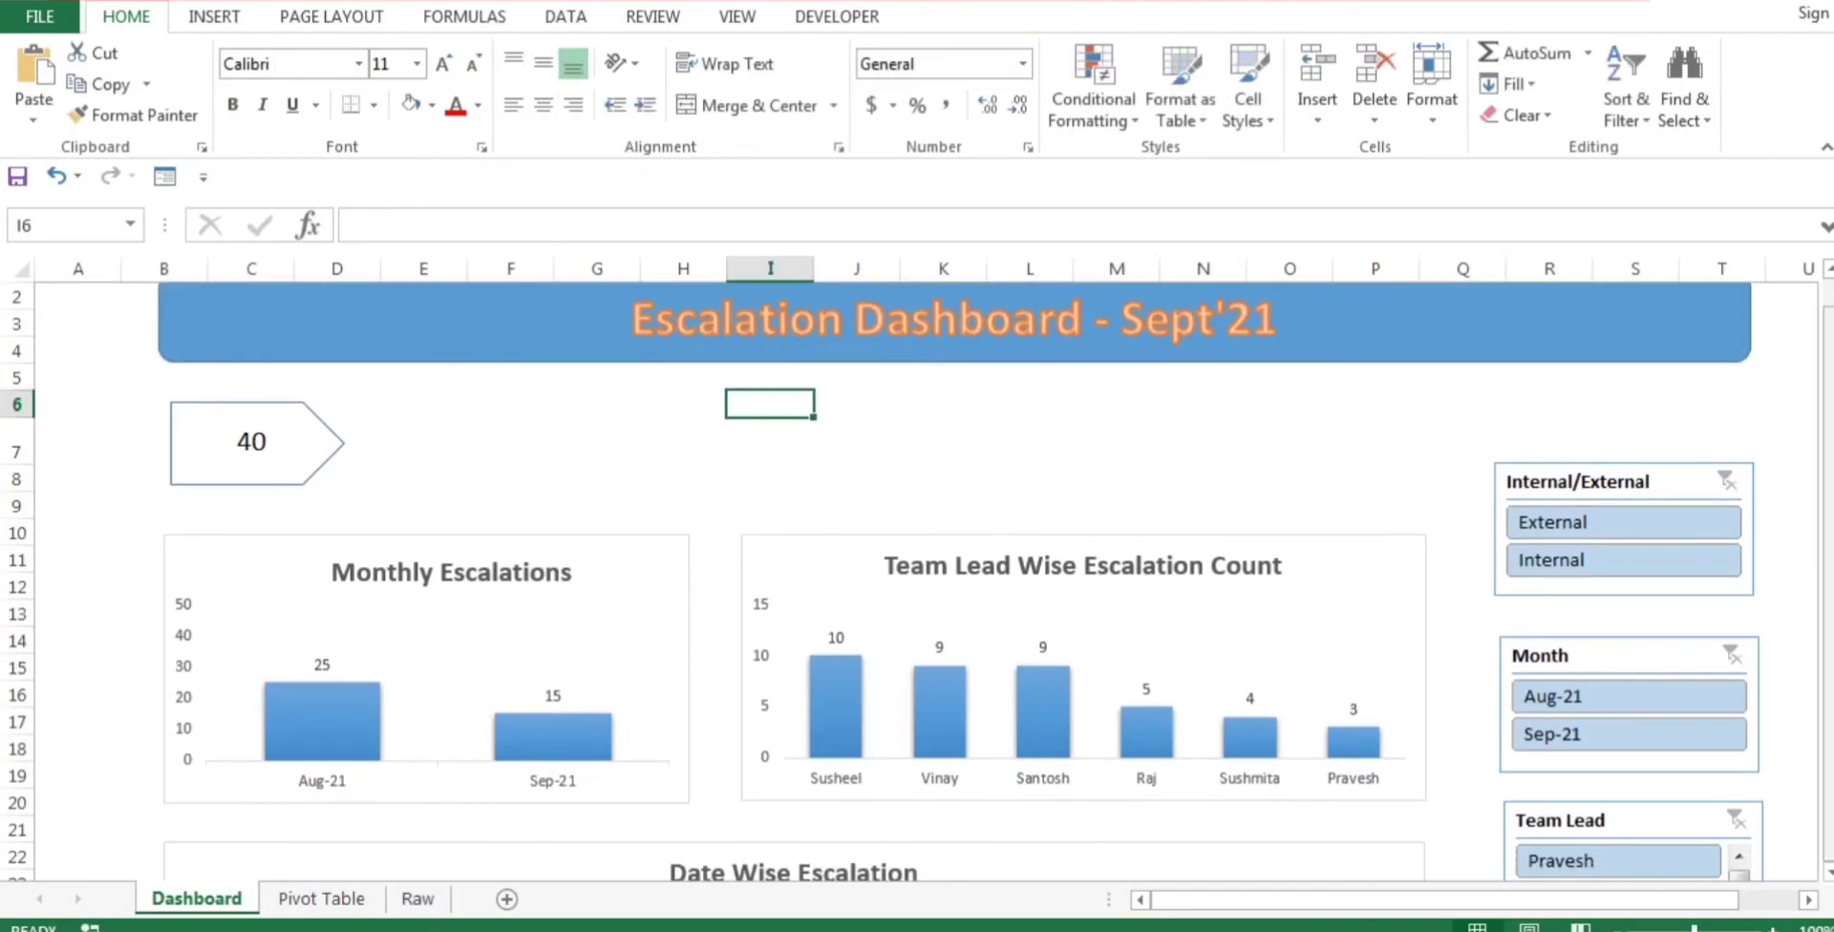
left_click(1828, 465)
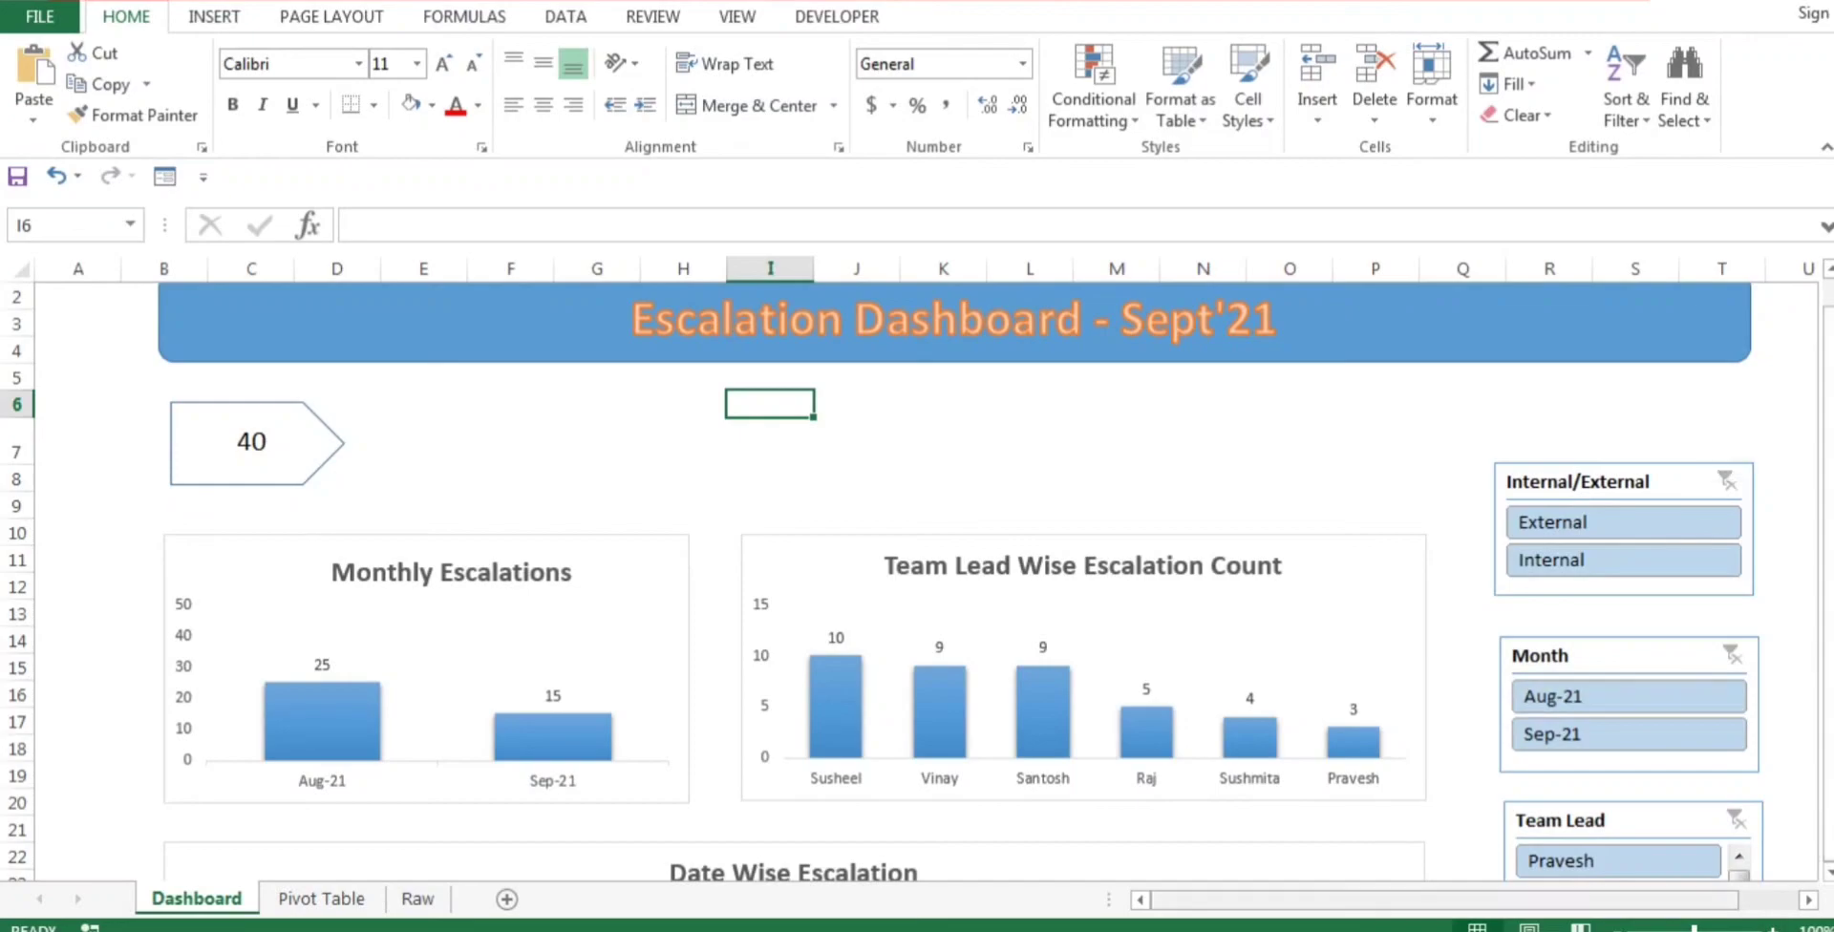
left_click(1464, 829)
key("Down")
key("Down")
key("Down")
key("Down")
key("Down")
key("Down")
key("Down")
key("Down")
key("Down")
key("Down")
key("Down")
key("Down")
key("Down")
key("Down")
key("Down")
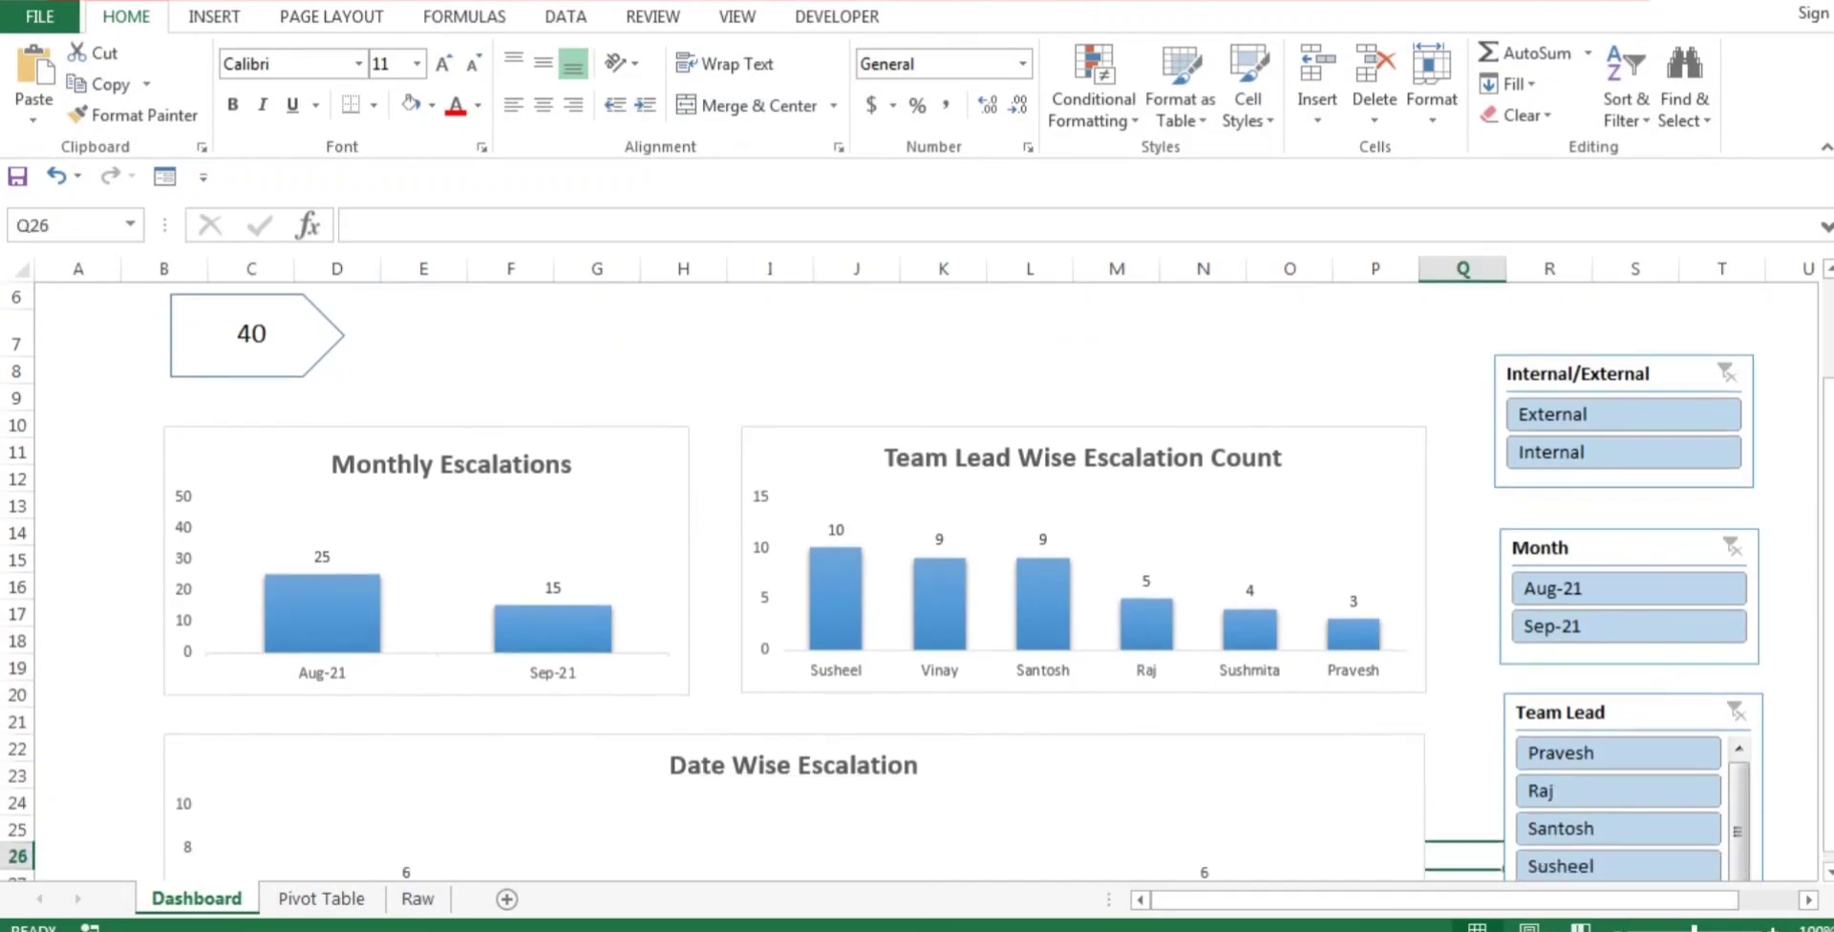
left_click(1635, 809)
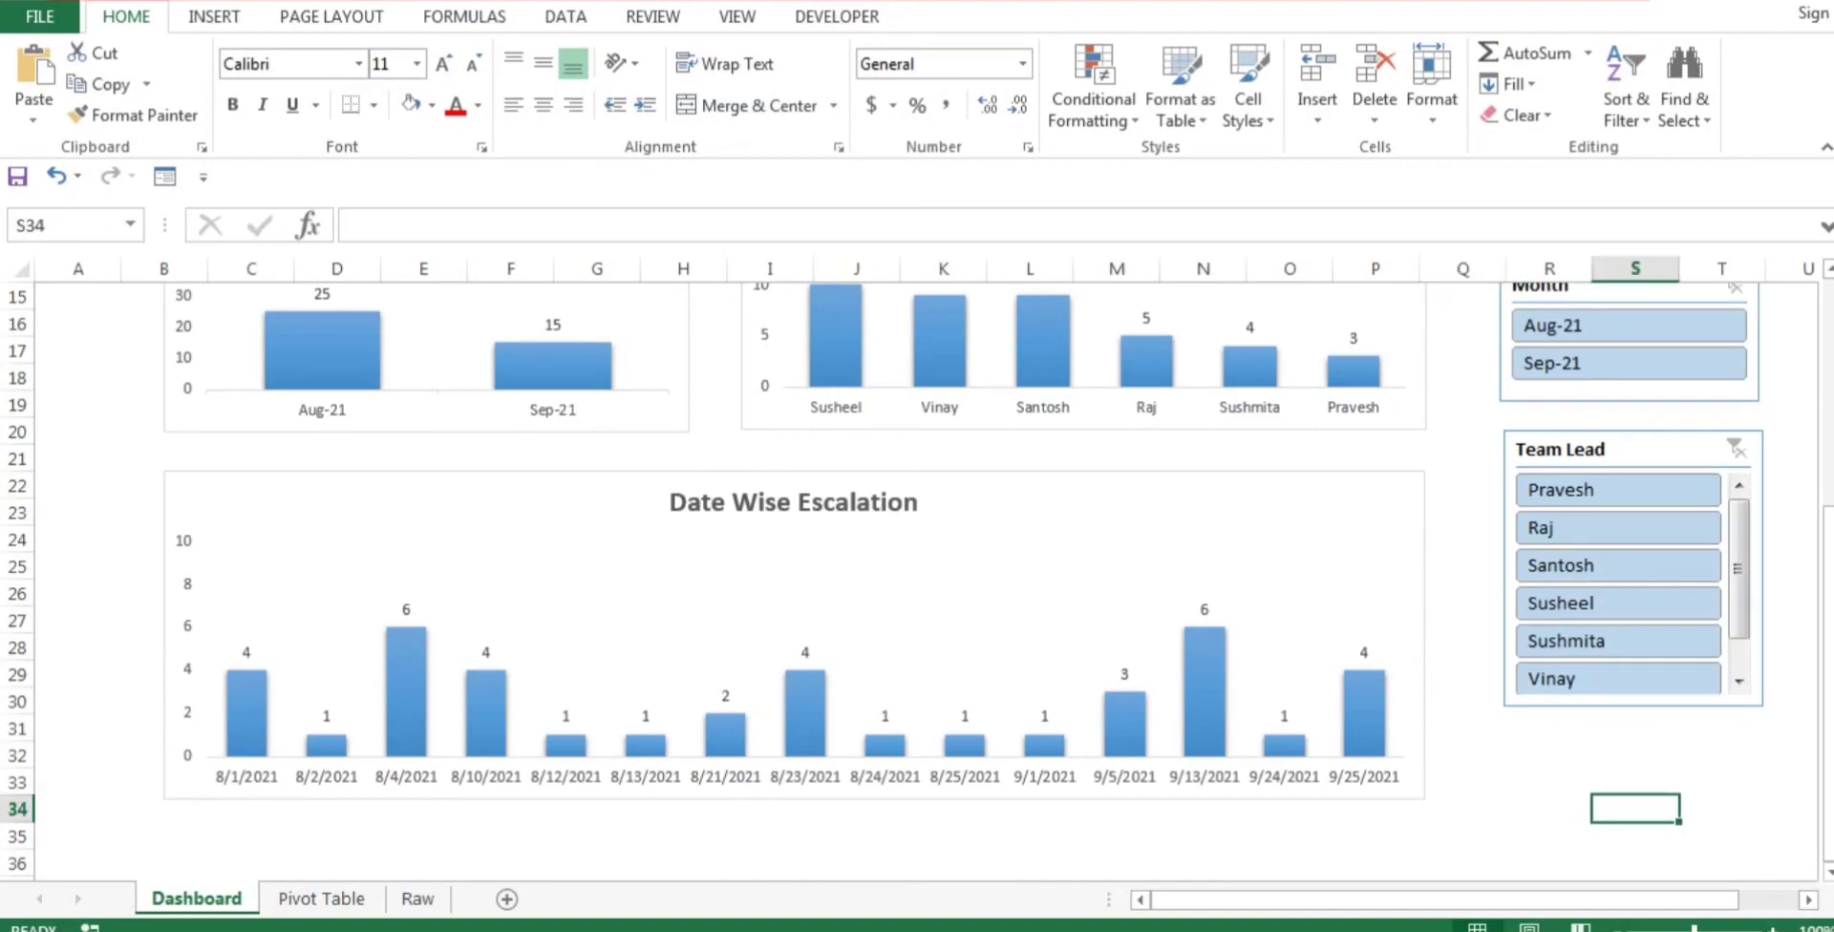
left_click(1629, 324)
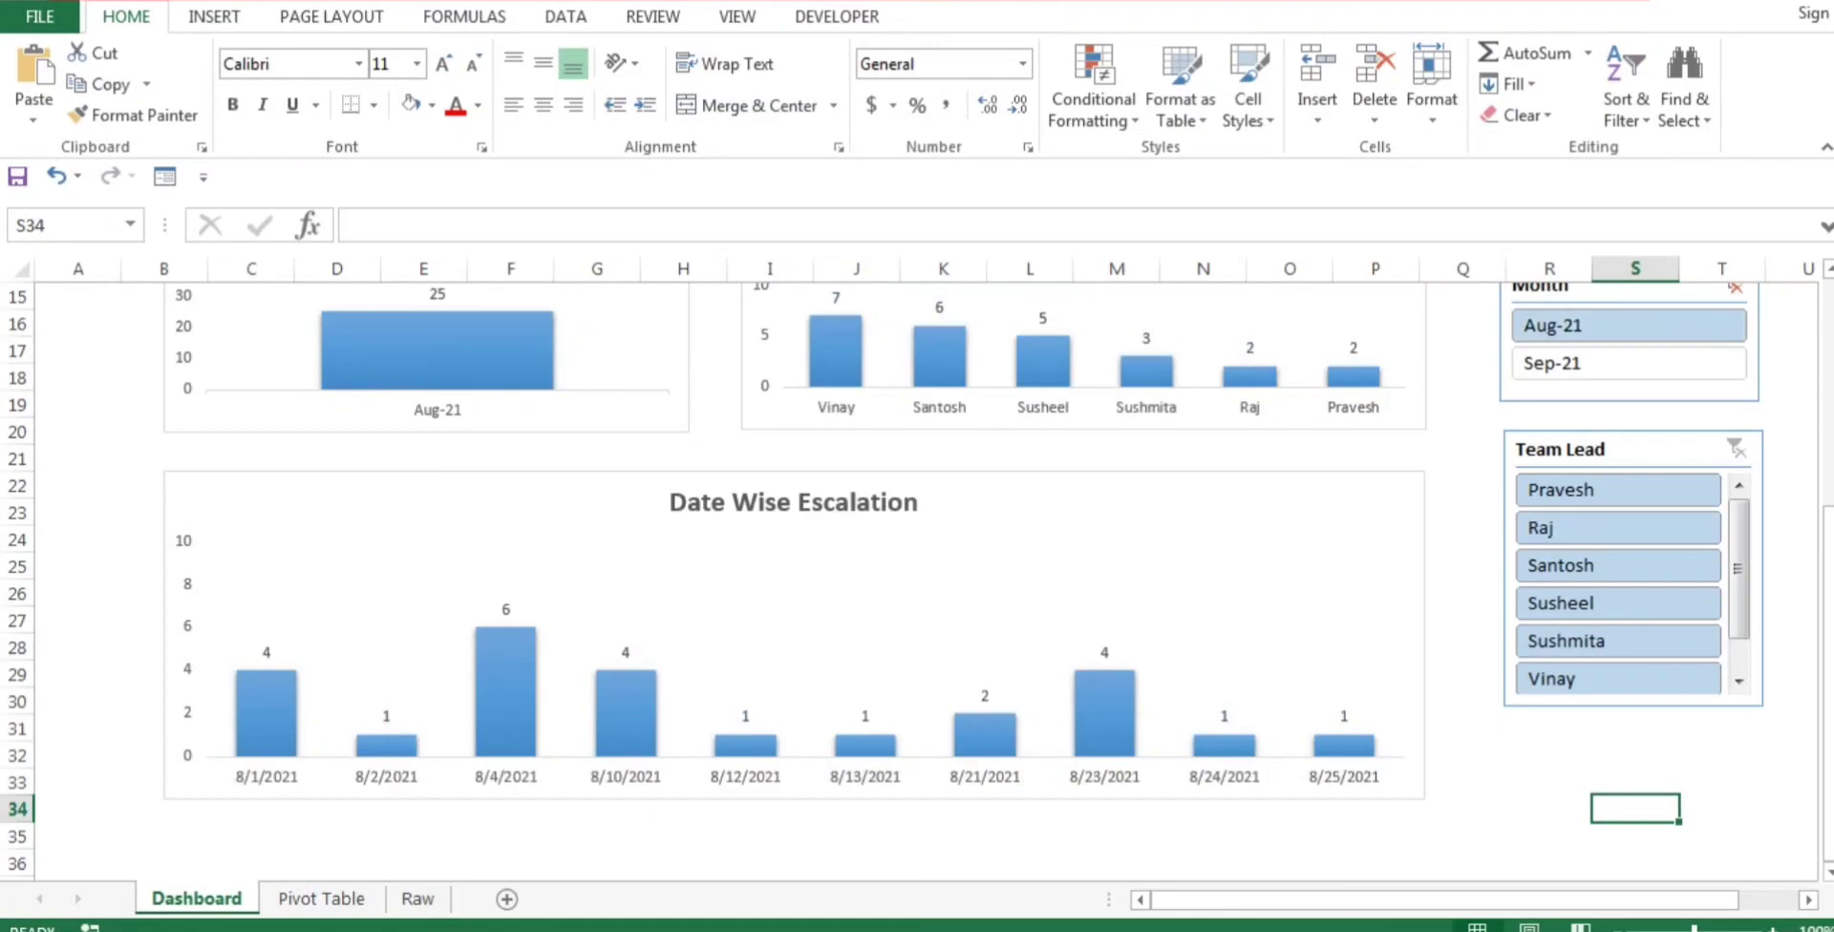
left_click(1629, 363)
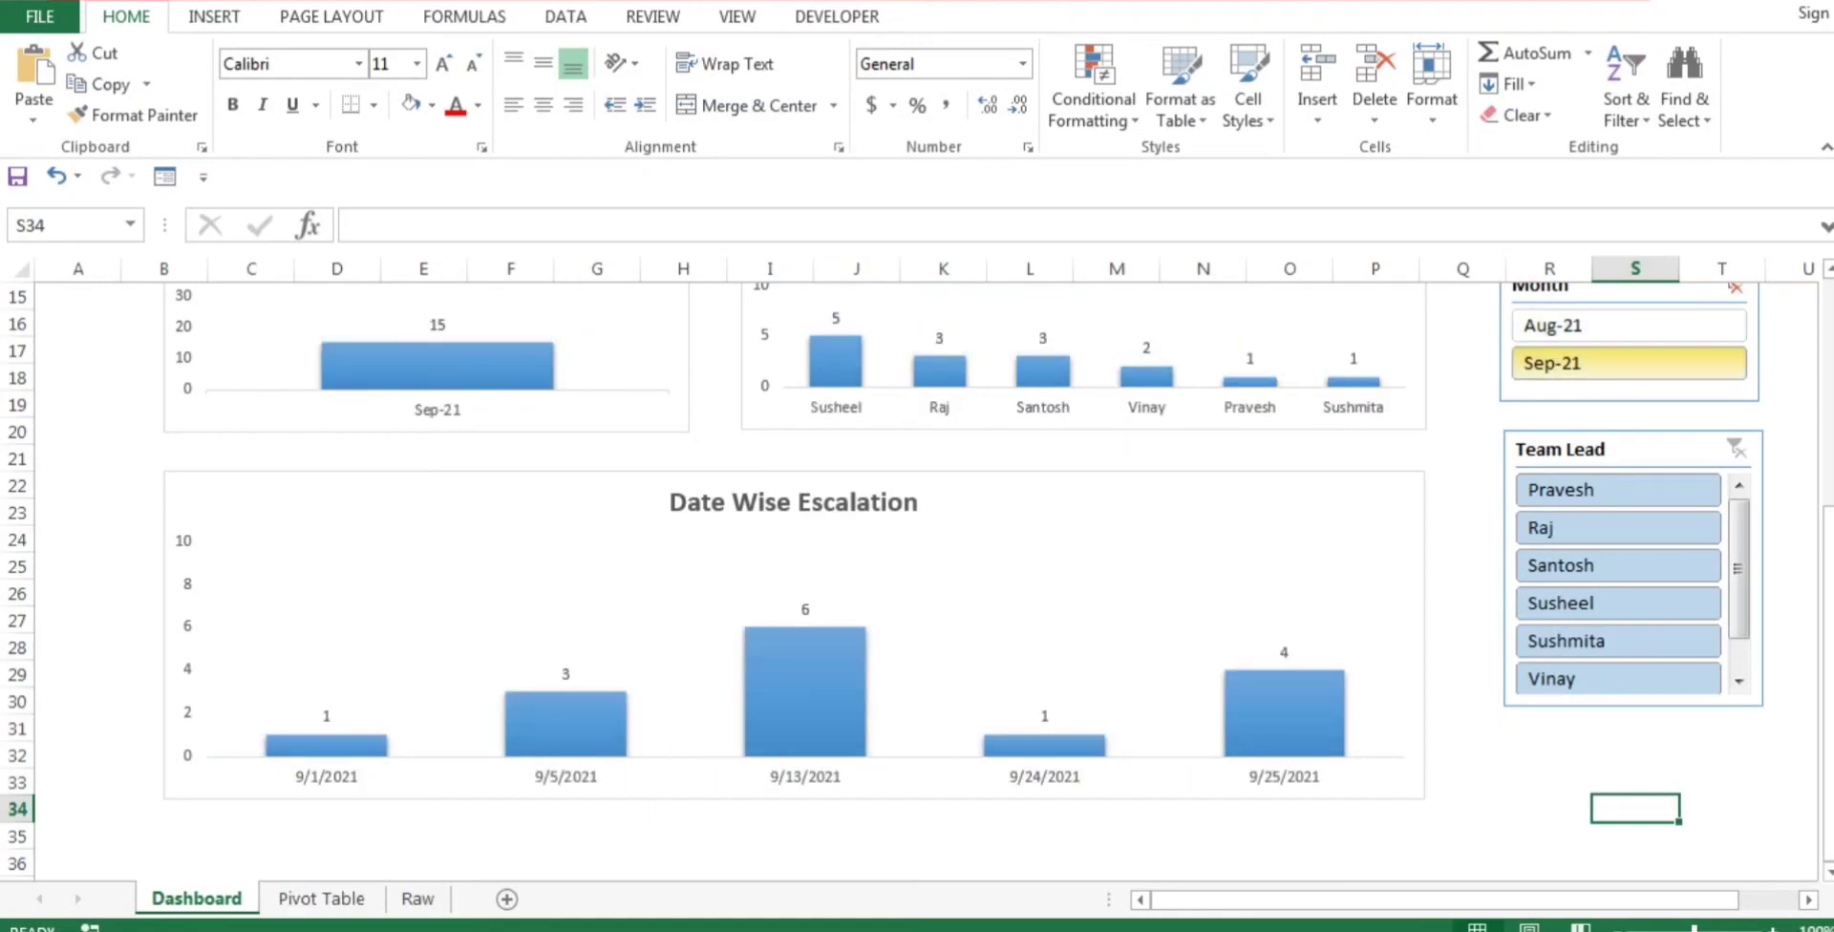